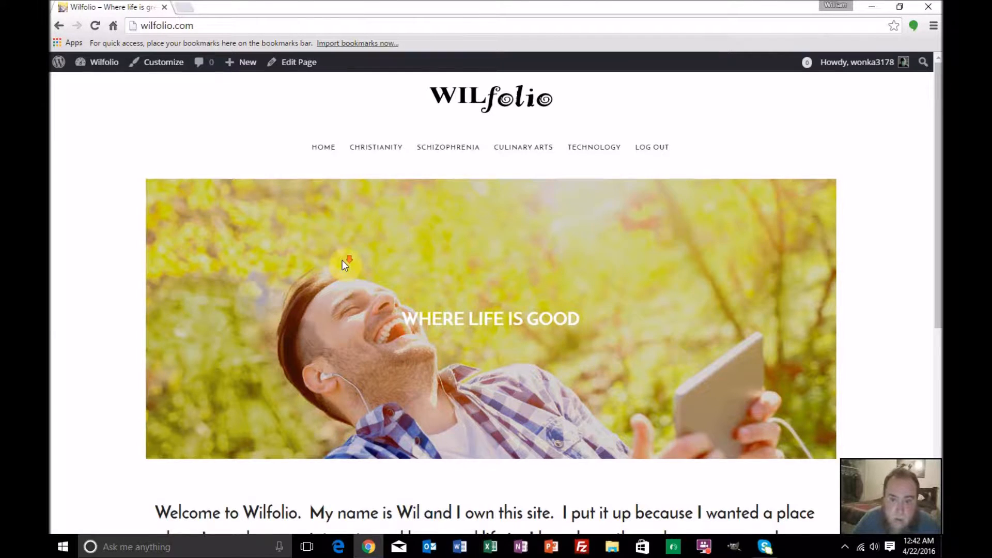
- Scroll through the current page, then select the whole site address in the address bar
{"action": "scroll", "coordinate": [342, 261], "scroll_direction": "down", "scroll_amount": 2}
{"action": "scroll", "coordinate": [342, 260], "scroll_direction": "up", "scroll_amount": 2}
{"action": "scroll", "coordinate": [343, 260], "scroll_direction": "down", "scroll_amount": 3}
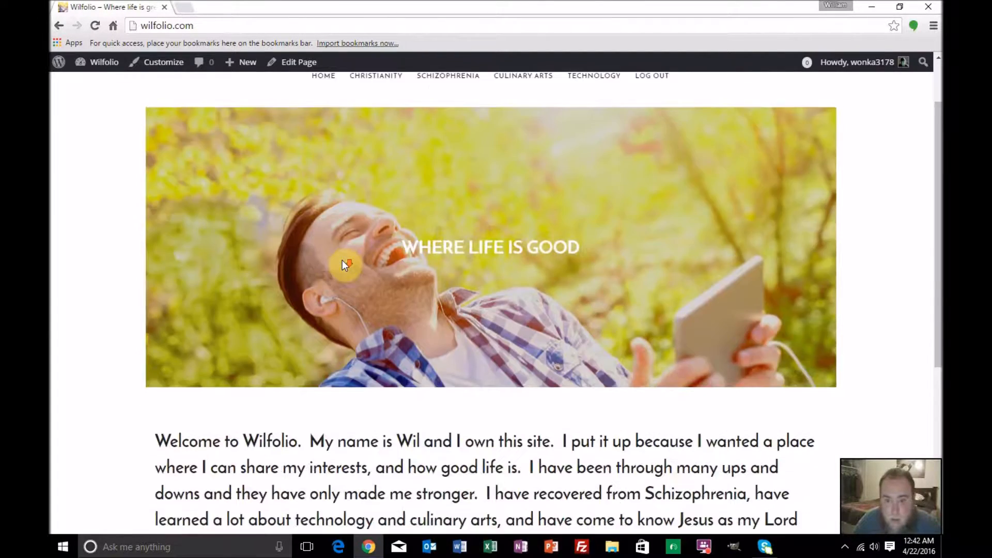
{"action": "scroll", "coordinate": [343, 261], "scroll_direction": "up", "scroll_amount": 3}
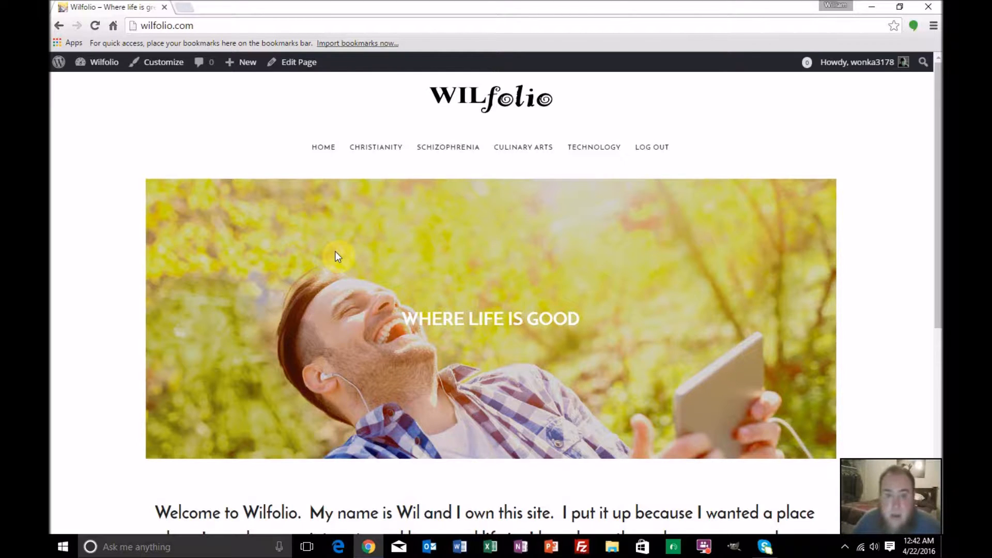
{"action": "mouse_move", "coordinate": [380, 169]}
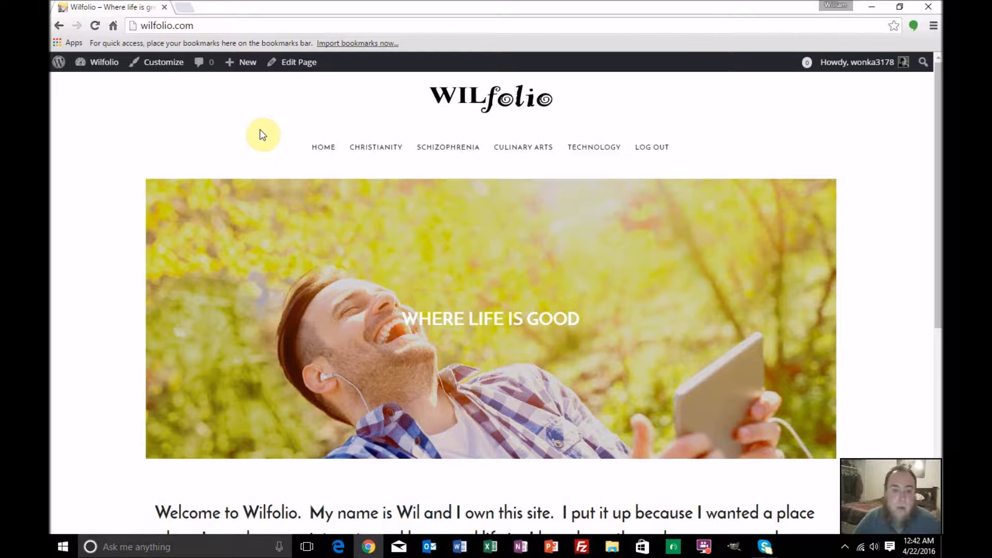
{"action": "scroll", "coordinate": [253, 130], "scroll_direction": "down", "scroll_amount": 2}
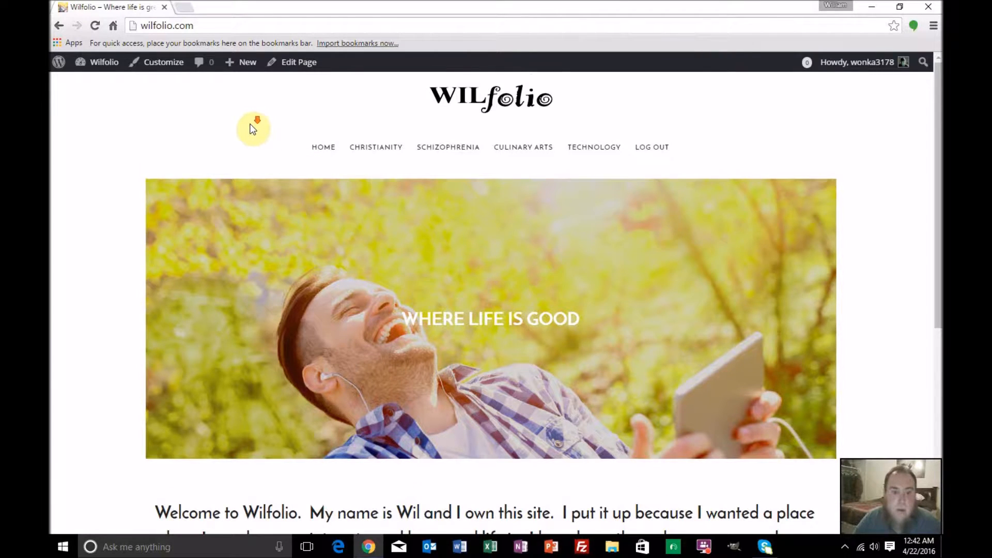
{"action": "scroll", "coordinate": [253, 128], "scroll_direction": "up", "scroll_amount": 2}
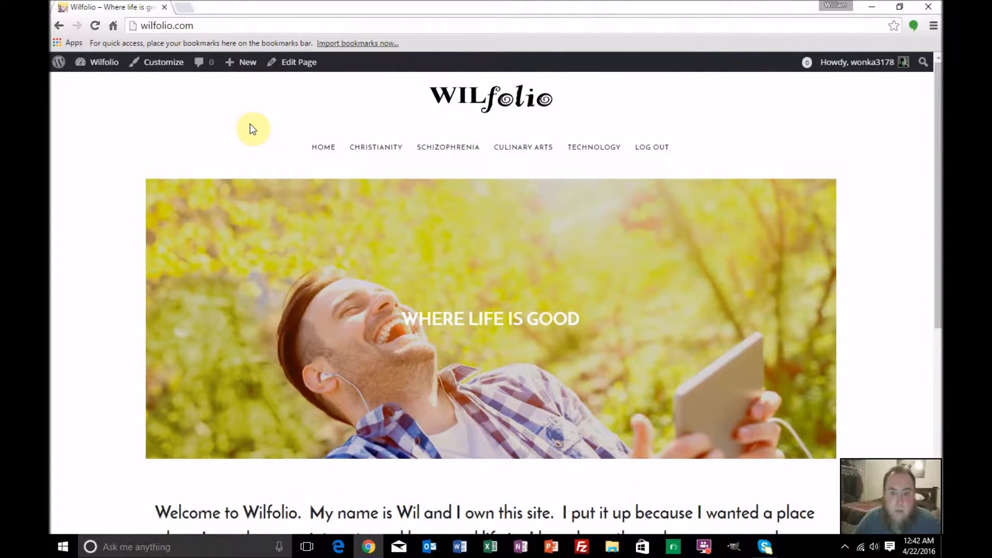
{"action": "left_click", "coordinate": [268, 24]}
{"action": "triple_click", "coordinate": [267, 24]}
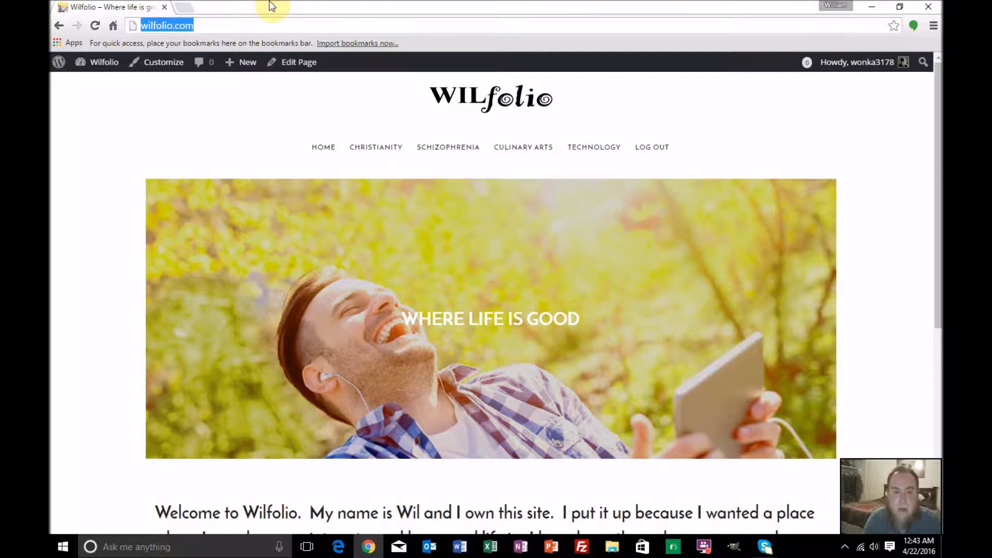
- Go to the Zen Cart site via the 'ze' suggestion and scroll its v1.5.5 download page
{"action": "type", "text": "zencart.org"}
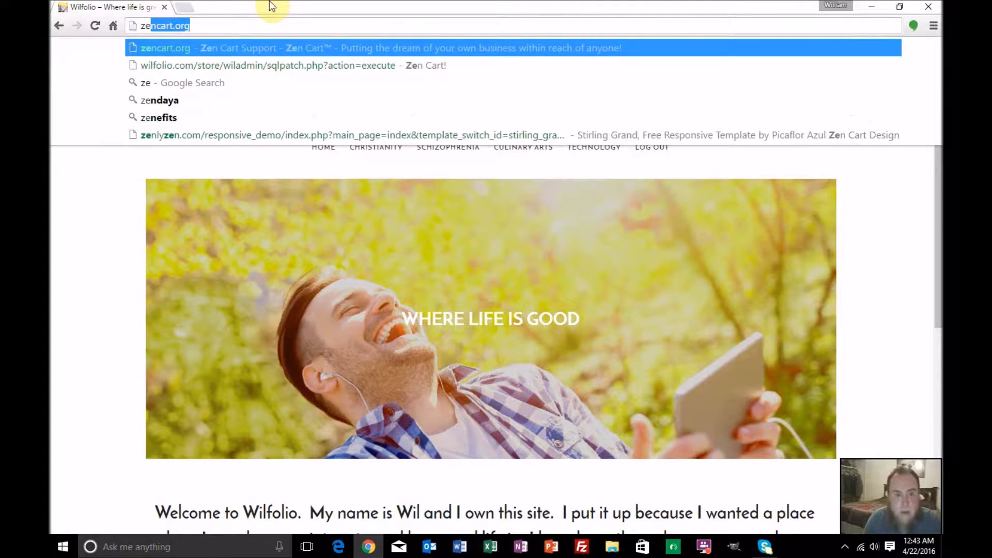
{"action": "key", "text": "Return"}
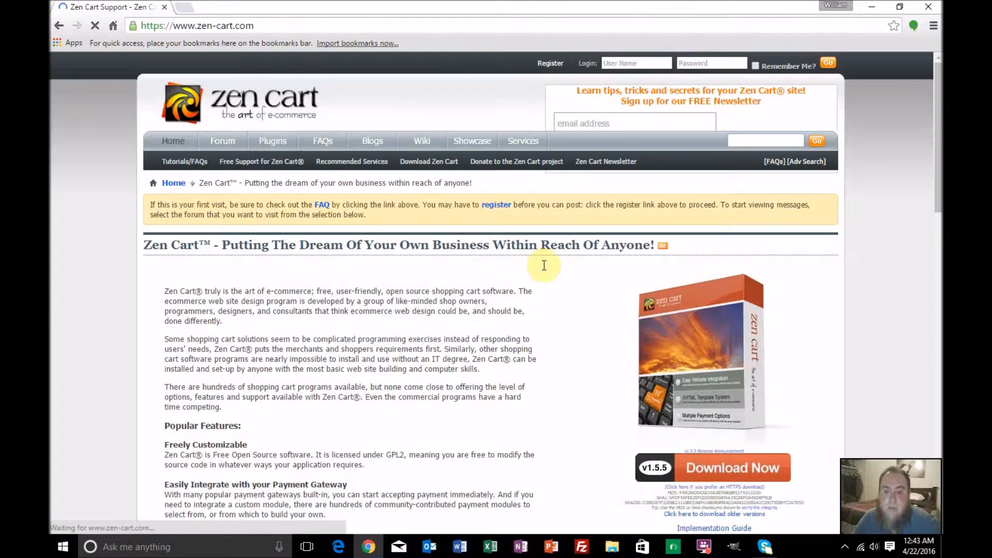
{"action": "scroll", "coordinate": [551, 282], "scroll_direction": "down", "scroll_amount": 1}
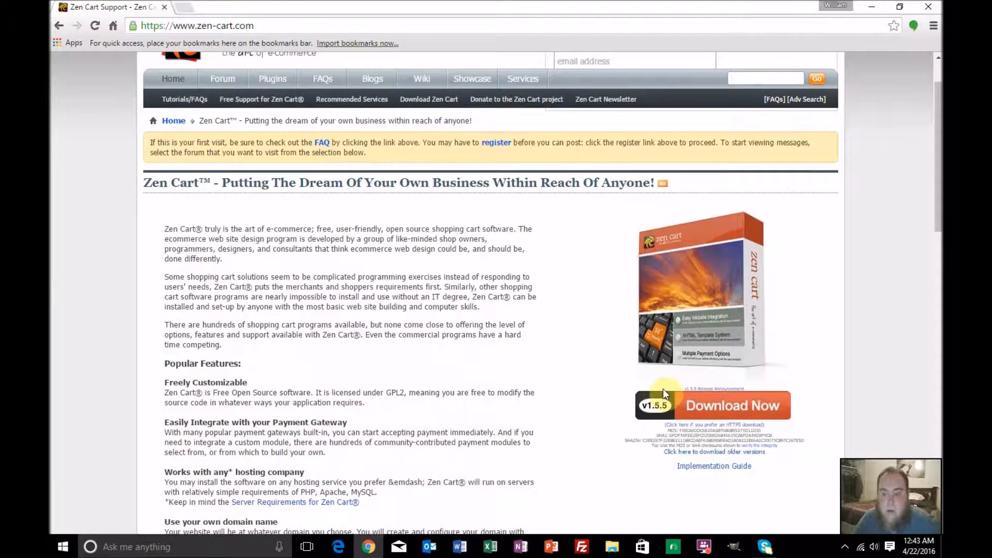
{"action": "scroll", "coordinate": [481, 266], "scroll_direction": "down", "scroll_amount": 2}
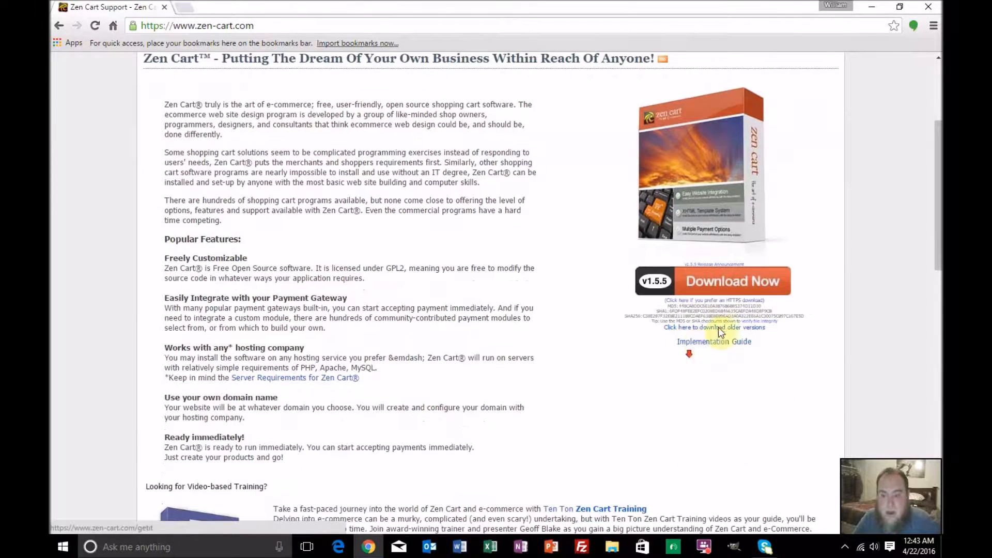
{"action": "scroll", "coordinate": [563, 290], "scroll_direction": "up", "scroll_amount": 3}
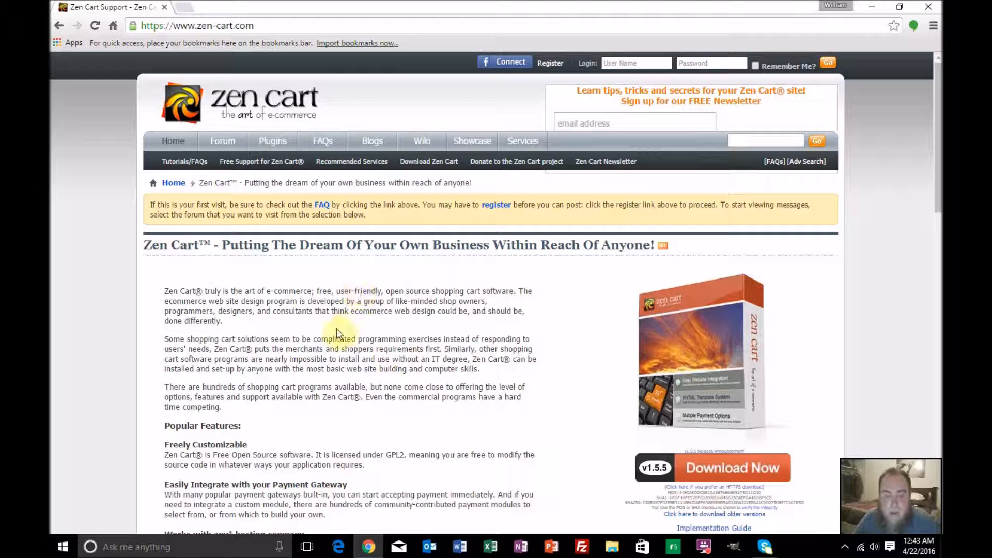
{"action": "scroll", "coordinate": [336, 328], "scroll_direction": "down", "scroll_amount": 1}
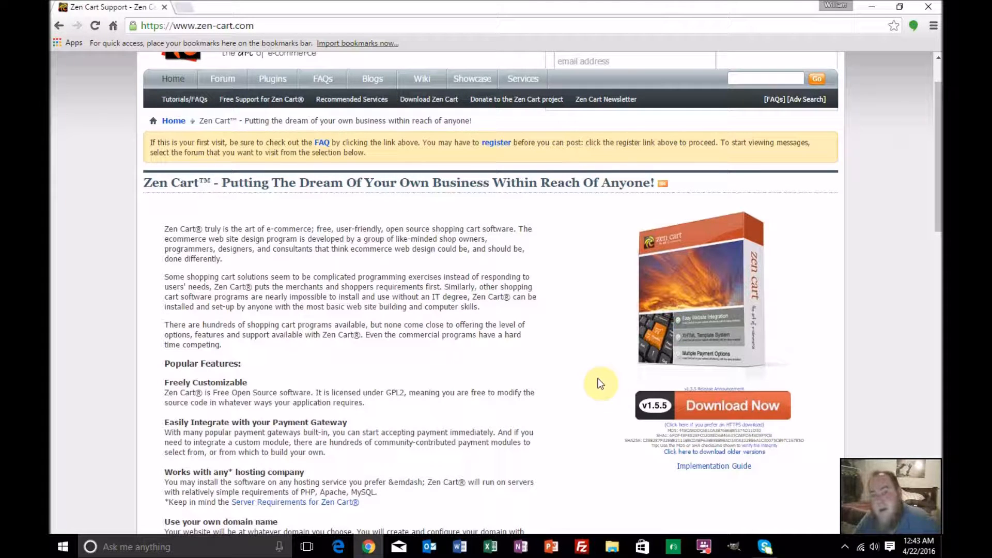
{"action": "left_click", "coordinate": [613, 547]}
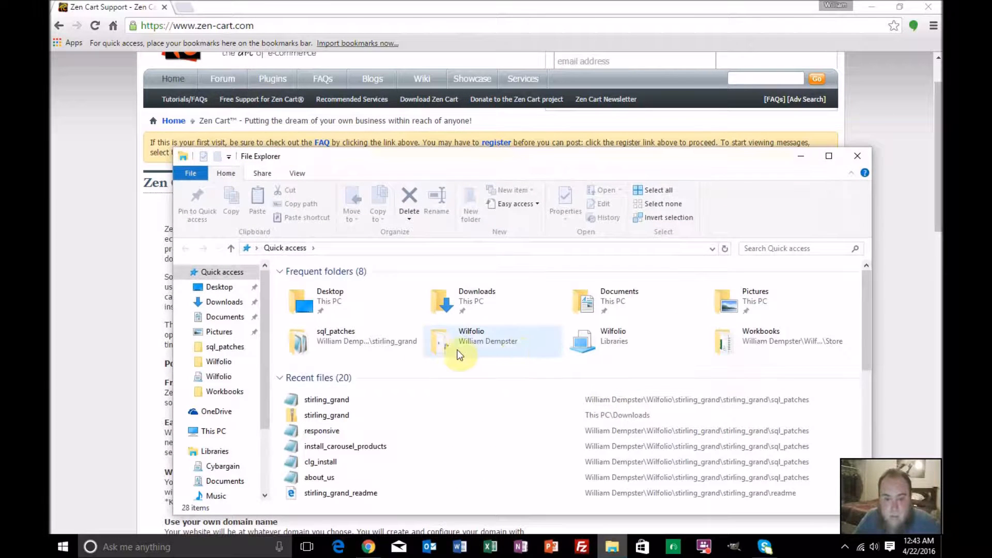
{"action": "scroll", "coordinate": [263, 407], "scroll_direction": "down", "scroll_amount": 2}
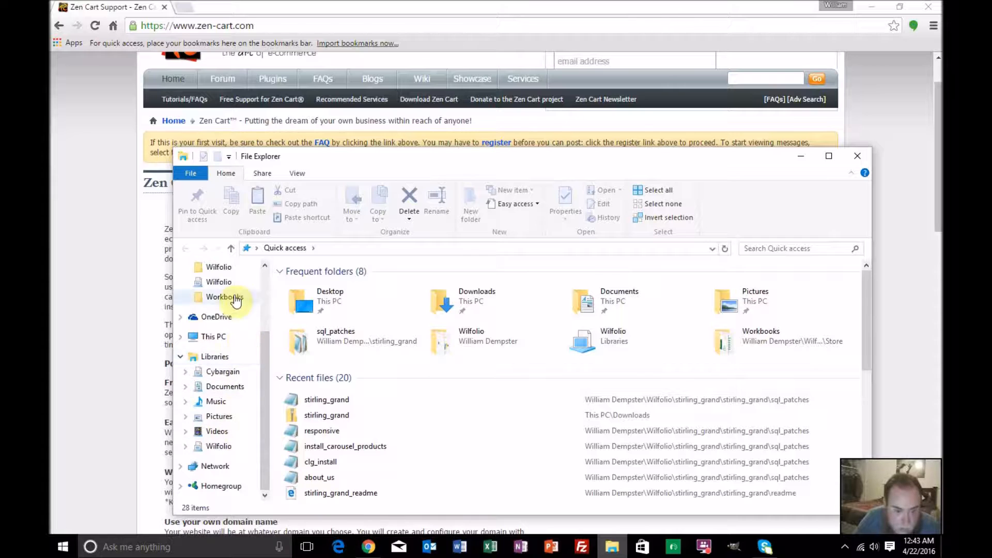
{"action": "left_click", "coordinate": [227, 451]}
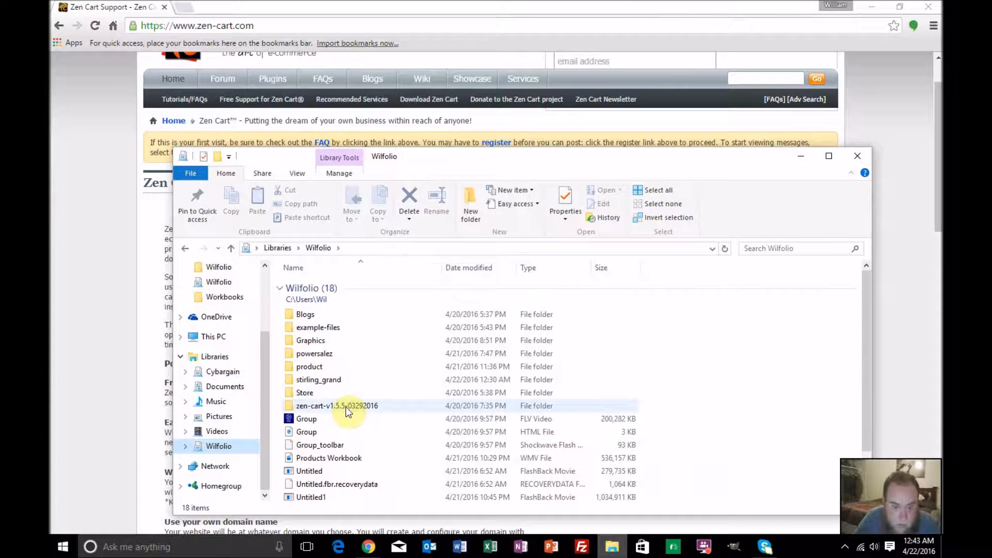
{"action": "double_click", "coordinate": [345, 406]}
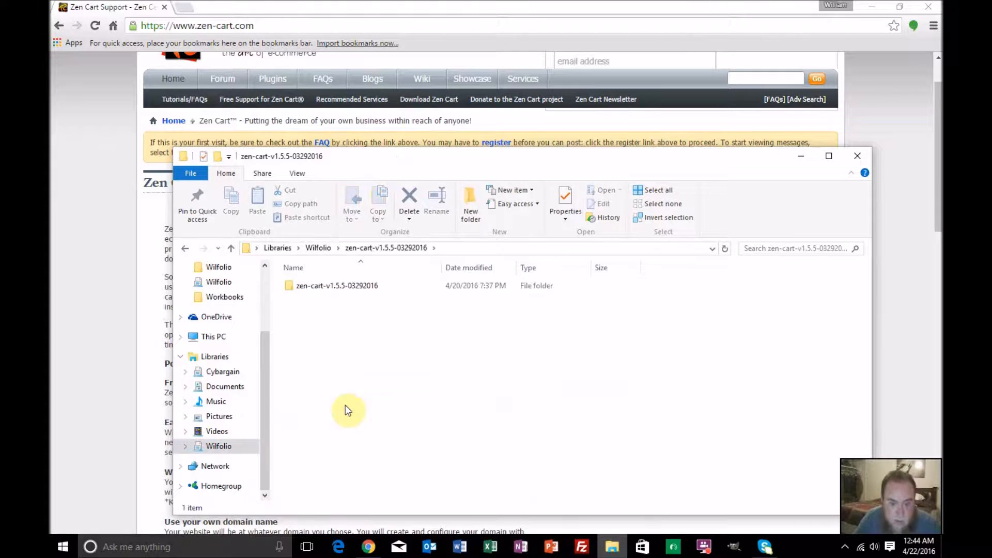
{"action": "double_click", "coordinate": [353, 289]}
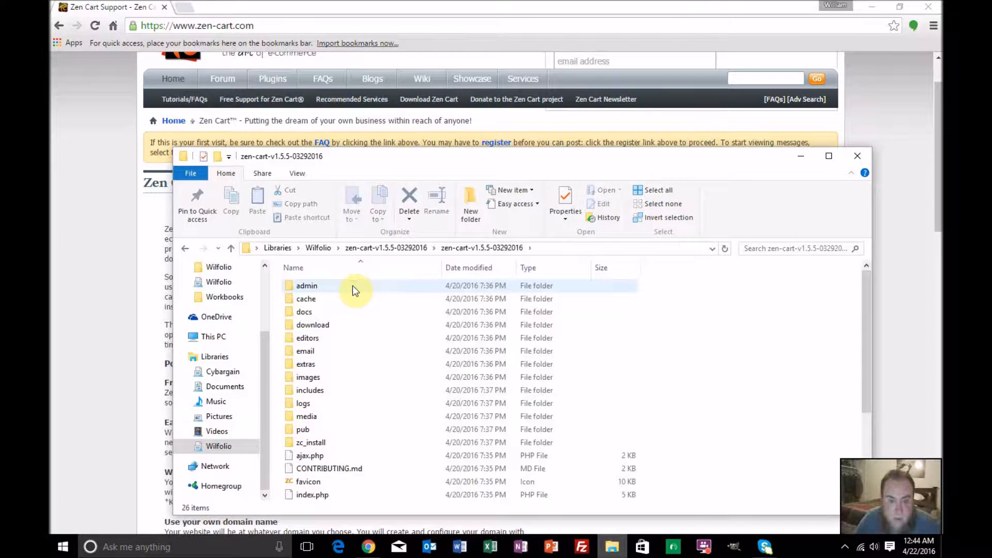
{"action": "left_click", "coordinate": [858, 155]}
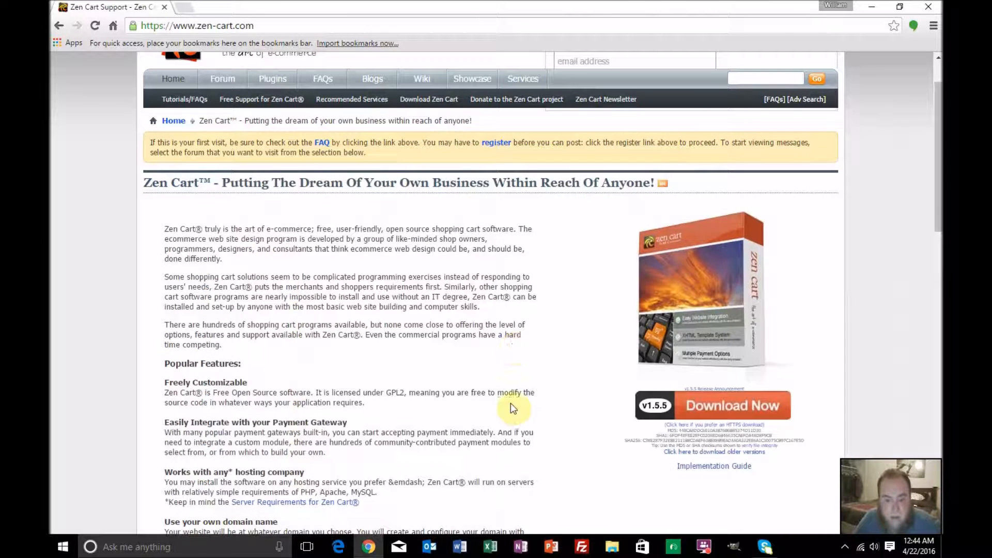
{"action": "left_click", "coordinate": [583, 544]}
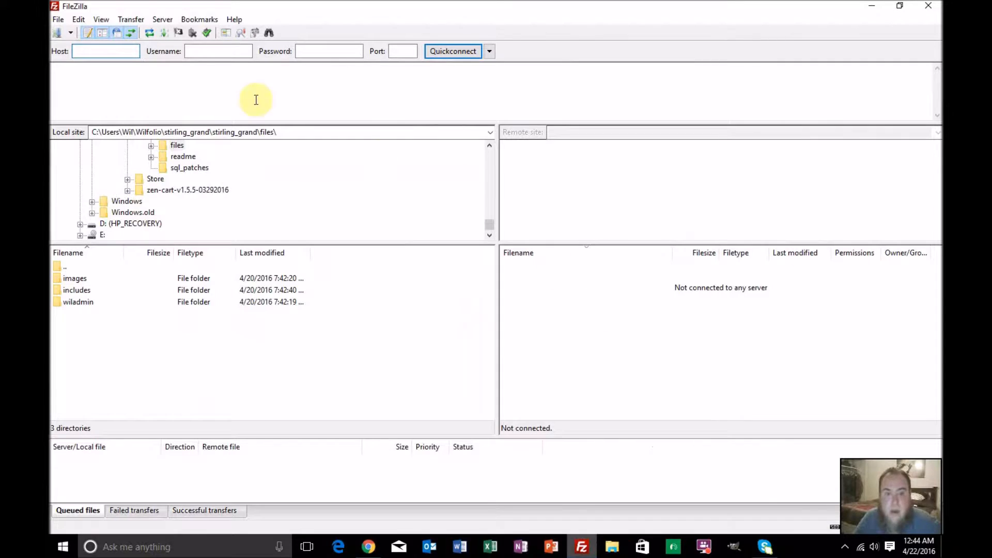
{"action": "left_click", "coordinate": [60, 21]}
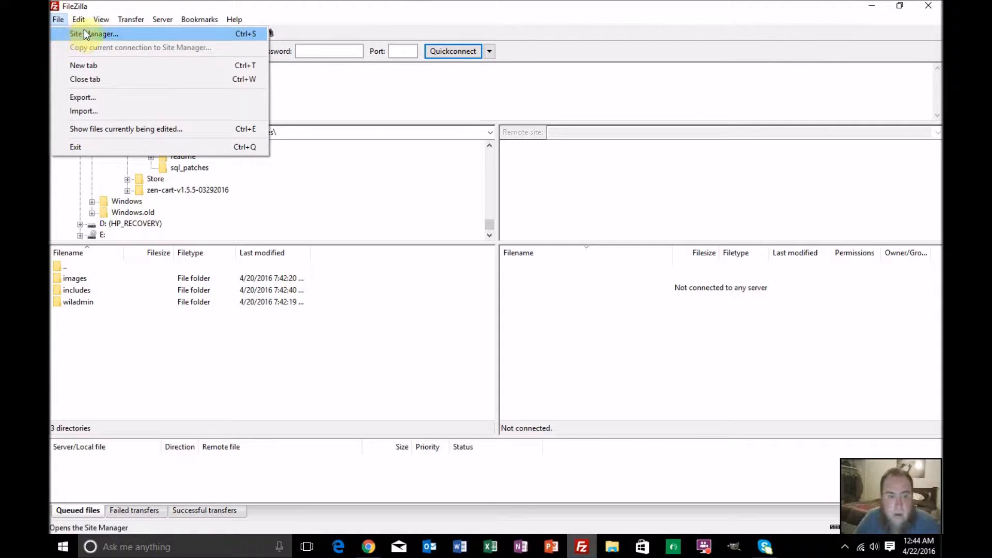
{"action": "left_click", "coordinate": [369, 546]}
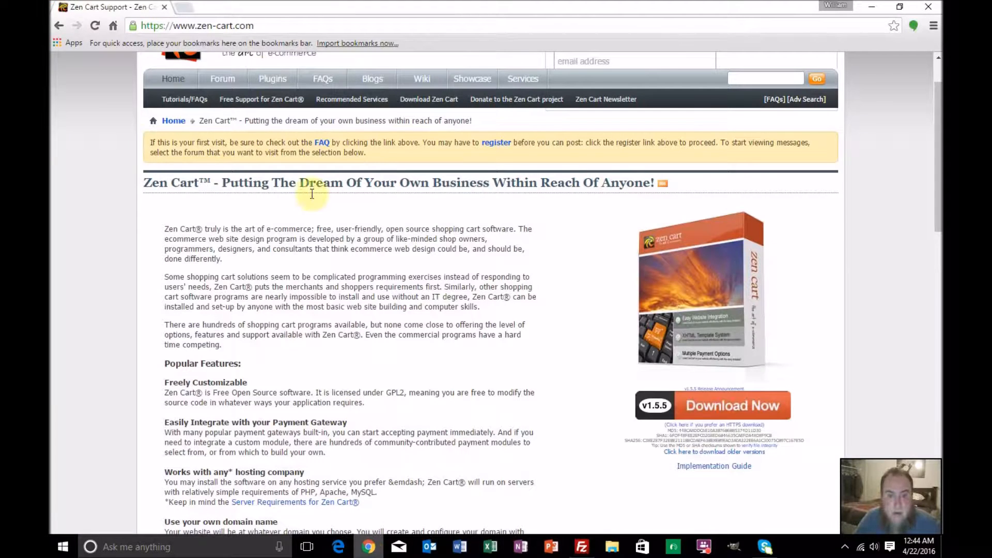
- Search Google for 'filezilla', look over the results, and return to the FileZilla client
{"action": "left_click", "coordinate": [252, 26]}
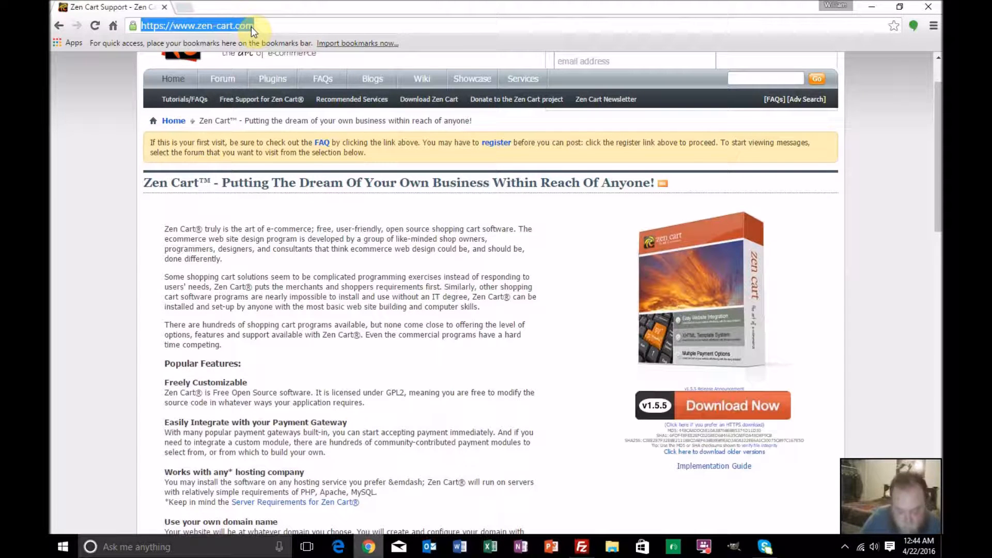
{"action": "type", "text": "filezilla"}
{"action": "key", "text": "Return"}
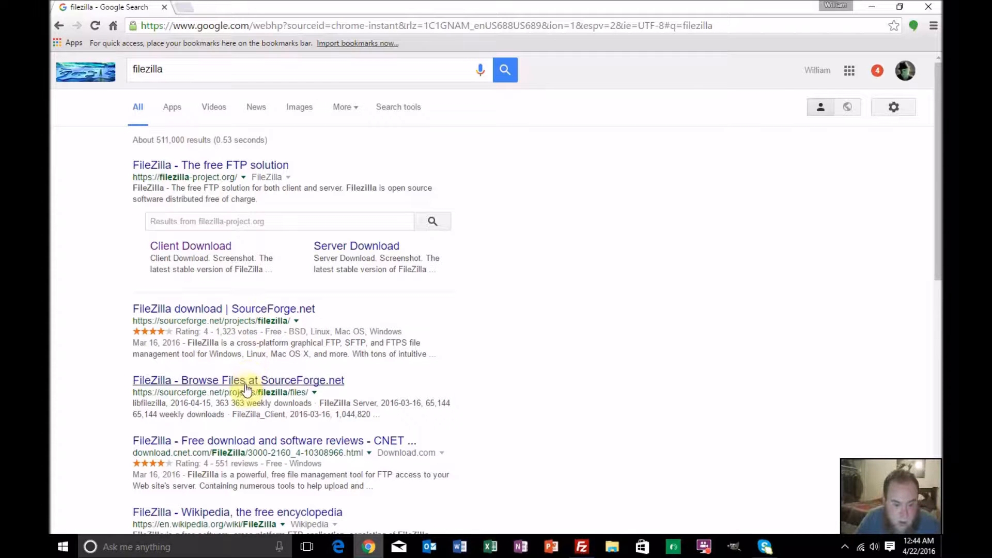
{"action": "scroll", "coordinate": [248, 386], "scroll_direction": "down", "scroll_amount": 2}
{"action": "scroll", "coordinate": [247, 408], "scroll_direction": "down", "scroll_amount": 1}
{"action": "scroll", "coordinate": [258, 393], "scroll_direction": "up", "scroll_amount": 3}
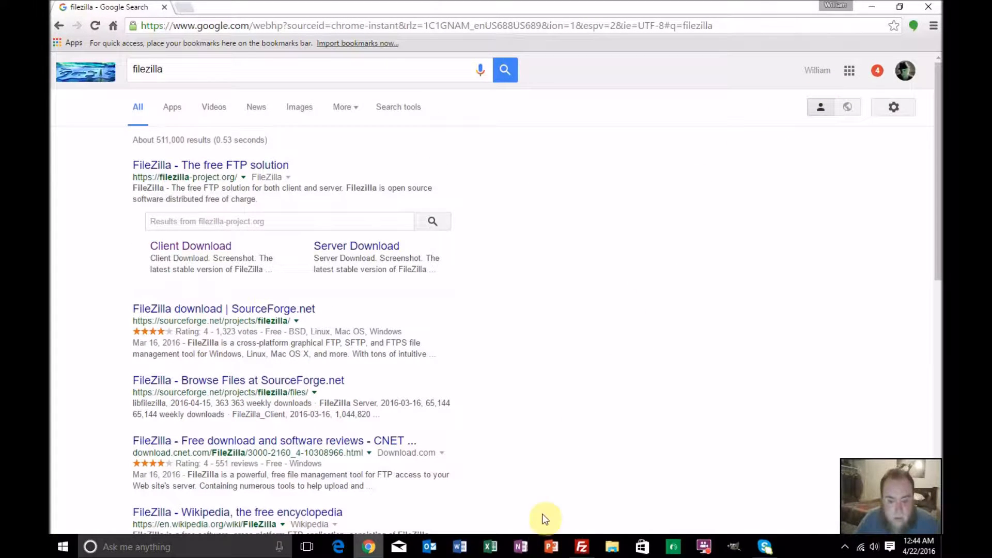
{"action": "left_click", "coordinate": [581, 547]}
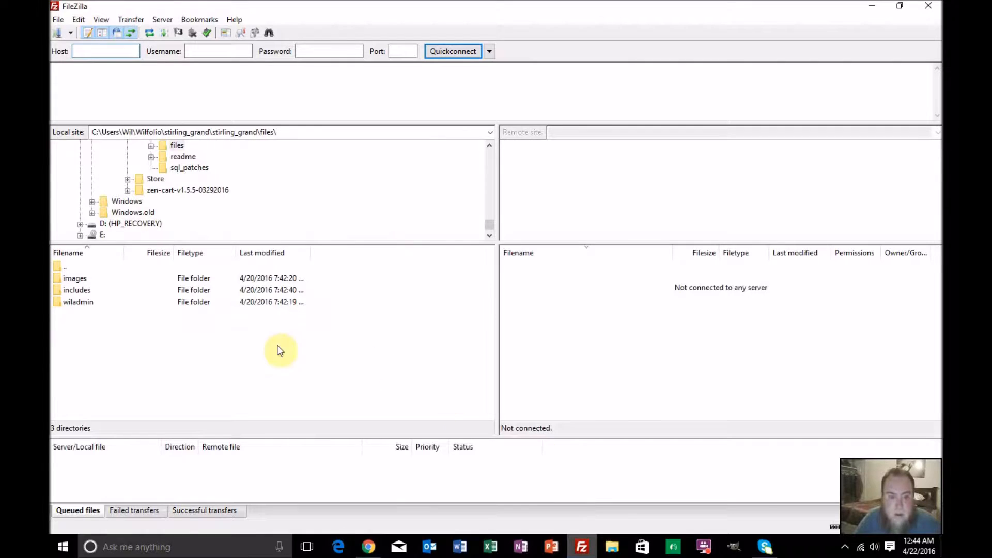
- Browse the local pane from the home folder into Wilfolio > zen-cart-v1.5.5 > the inner zen-cart-v1.5.5-03292016 folder
{"action": "double_click", "coordinate": [58, 266]}
{"action": "double_click", "coordinate": [59, 266]}
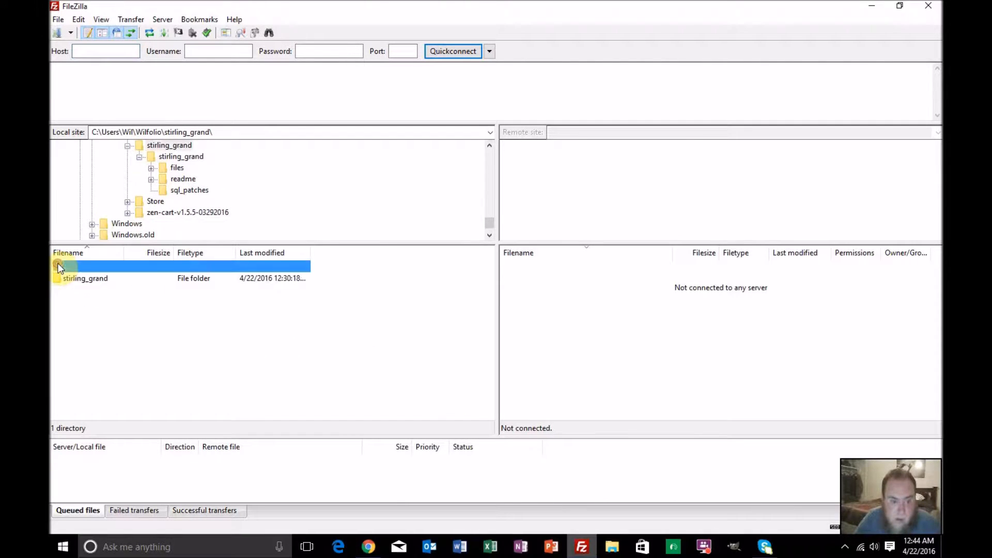
{"action": "double_click", "coordinate": [58, 266]}
{"action": "double_click", "coordinate": [58, 267]}
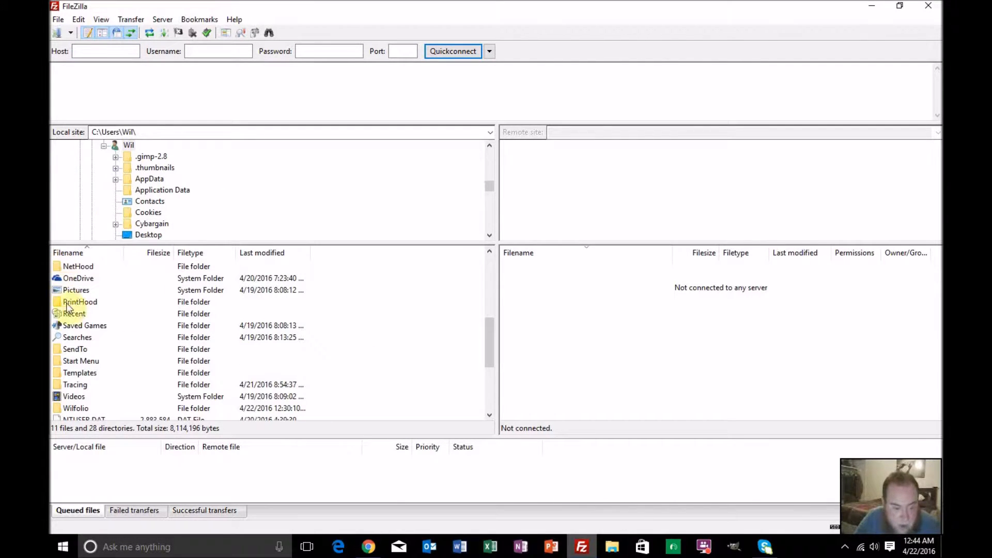
{"action": "scroll", "coordinate": [107, 372], "scroll_direction": "down", "scroll_amount": 1}
{"action": "double_click", "coordinate": [83, 373]}
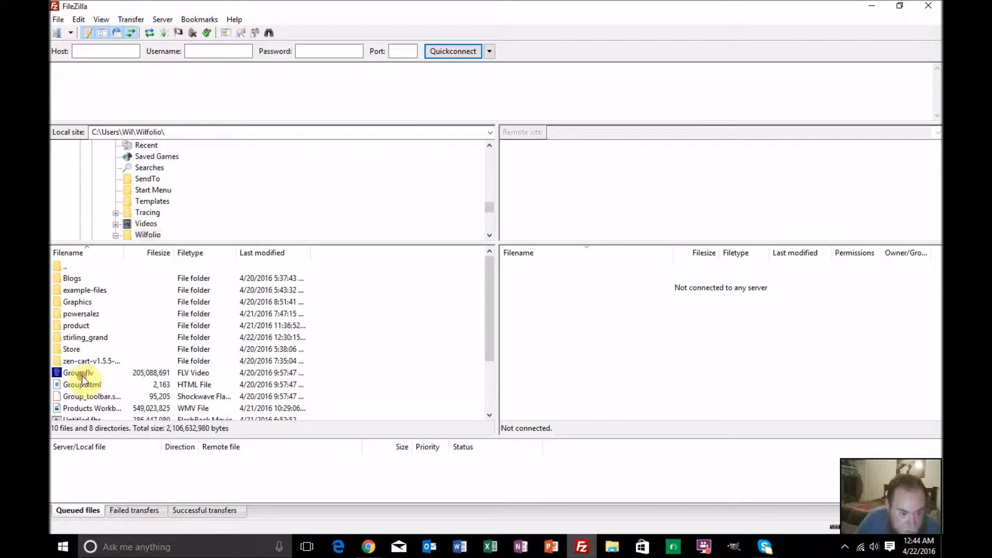
{"action": "double_click", "coordinate": [89, 363]}
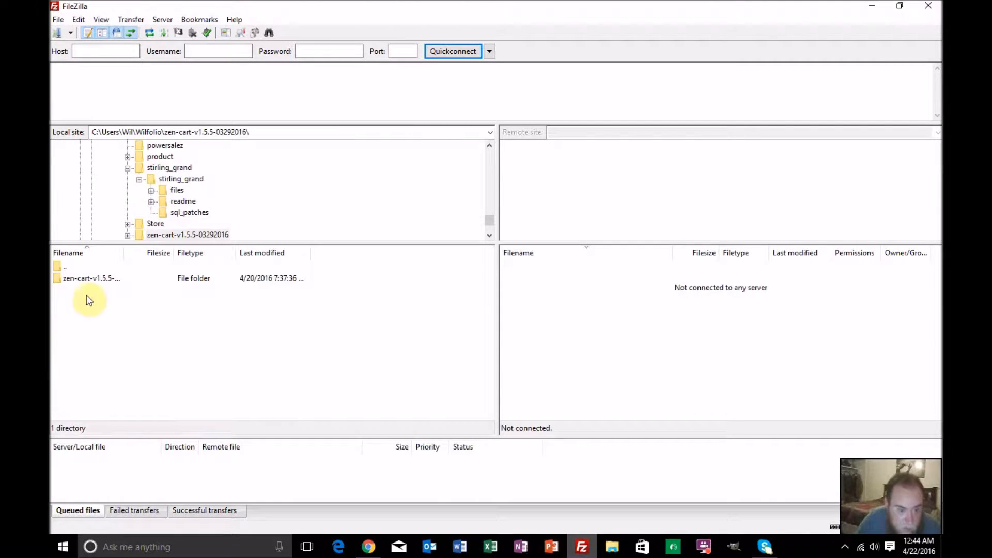
{"action": "double_click", "coordinate": [89, 279]}
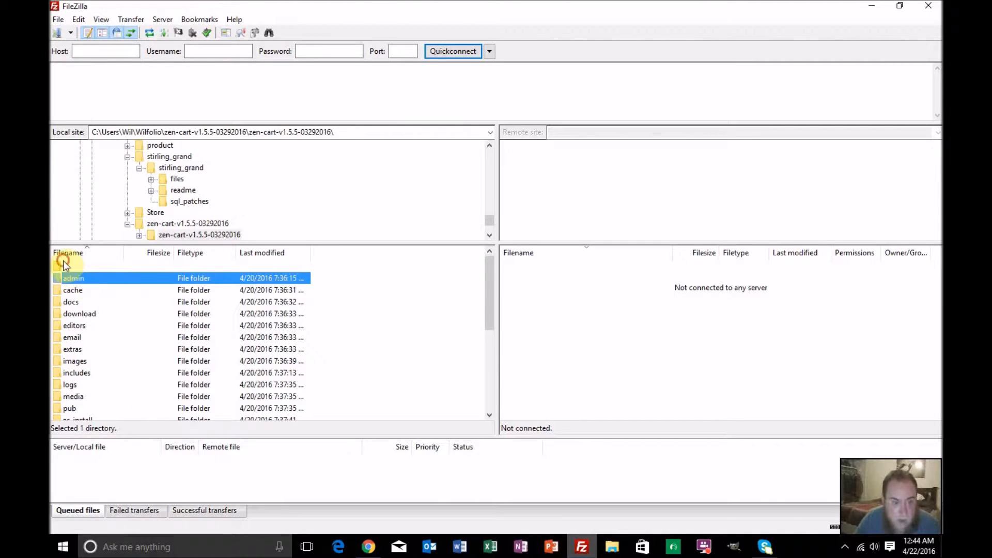
{"action": "left_click", "coordinate": [120, 49]}
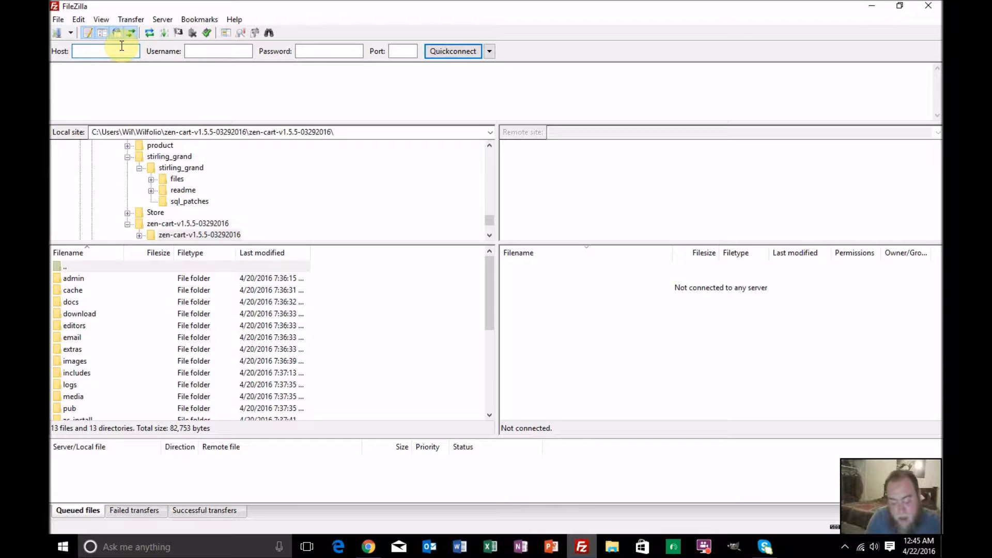
- Quickconnect with the host, username and password, trust the certificate, and reconnect with the corrected password
{"action": "type", "text": "sheyna"}
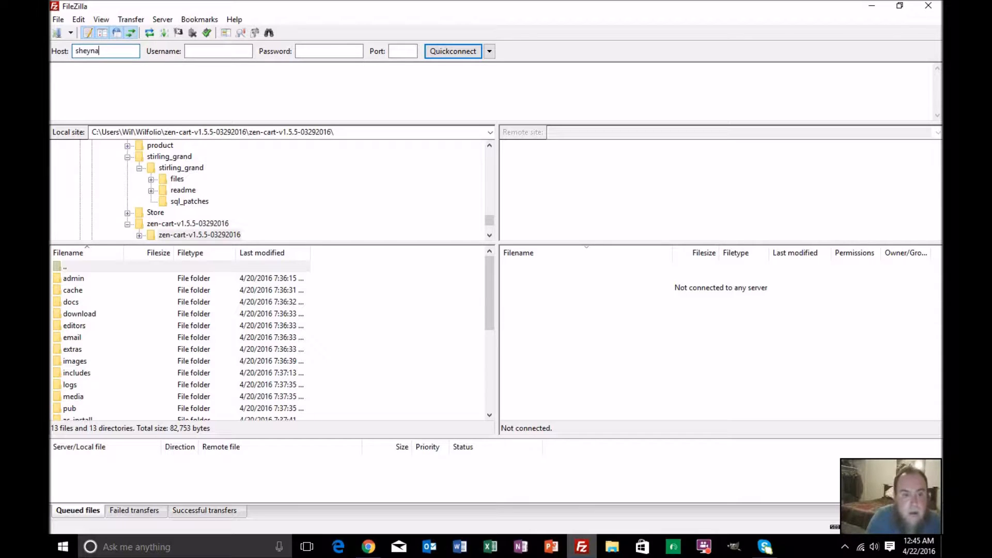
{"action": "type", "text": "bella.com"}
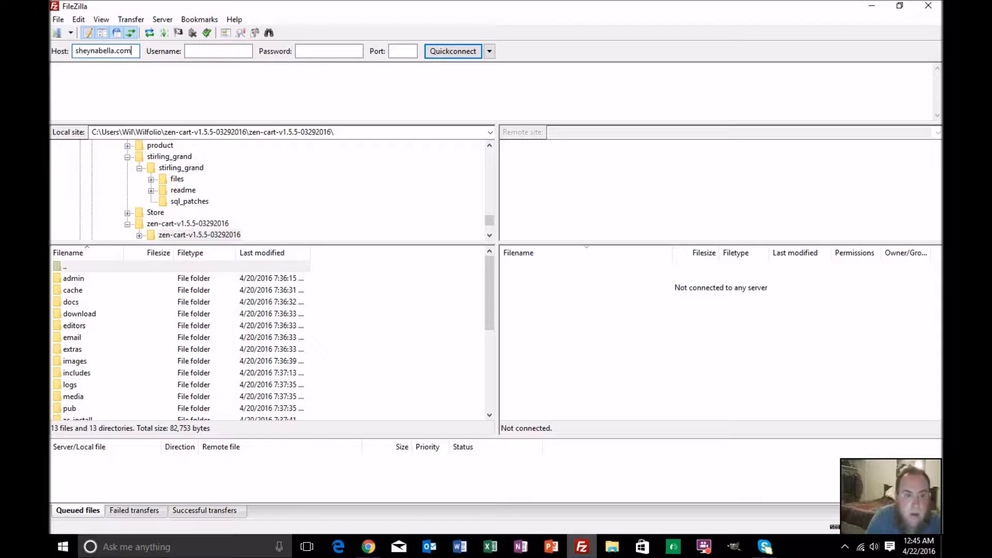
{"action": "type", "text": "wonka3178"}
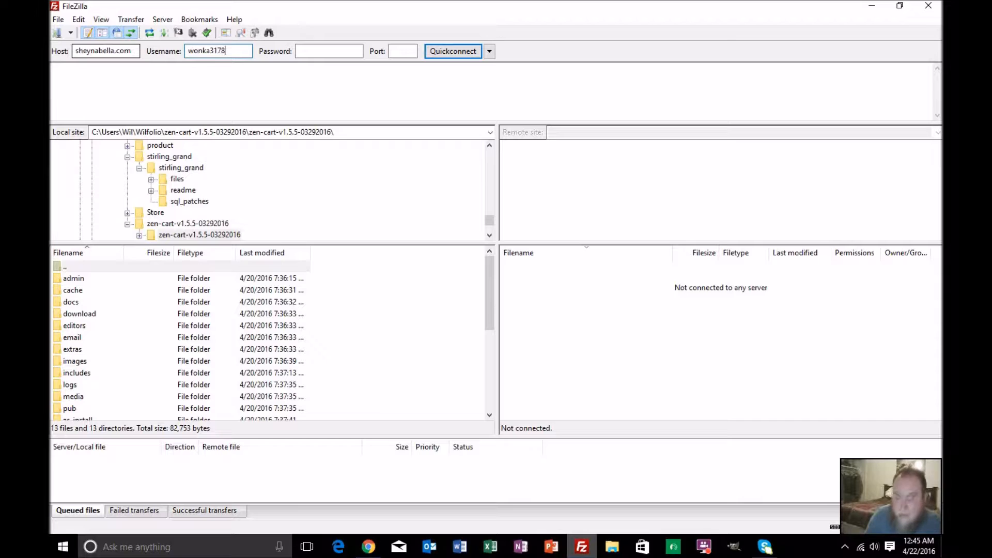
{"action": "key", "text": "Tab"}
{"action": "type", "text": "•••"}
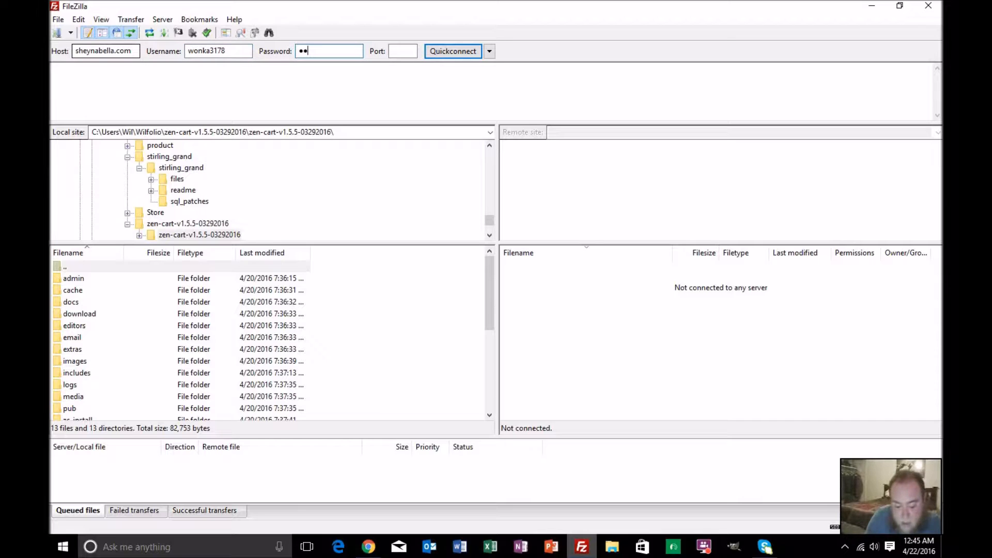
{"action": "type", "text": "••••"}
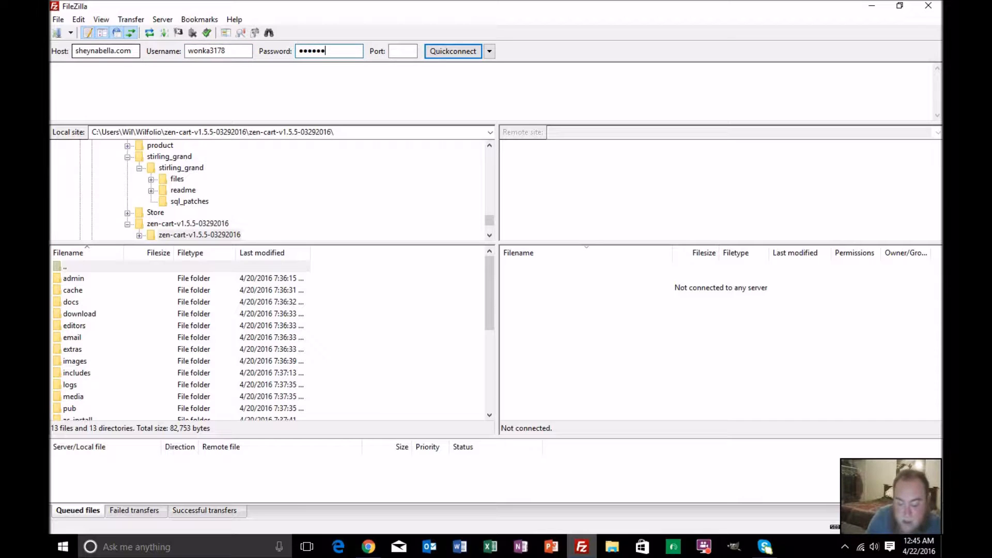
{"action": "key", "text": "BackSpace"}
{"action": "key", "text": "BackSpace"}
{"action": "key", "text": "BackSpace"}
{"action": "key", "text": "BackSpace"}
{"action": "key", "text": "BackSpace"}
{"action": "key", "text": "BackSpace"}
{"action": "key", "text": "BackSpace"}
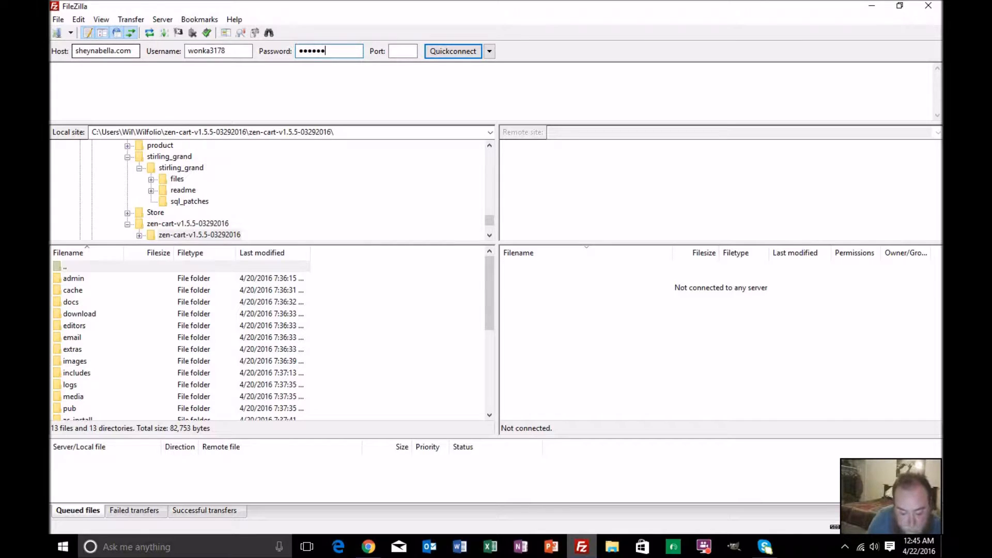
{"action": "key", "text": "Return"}
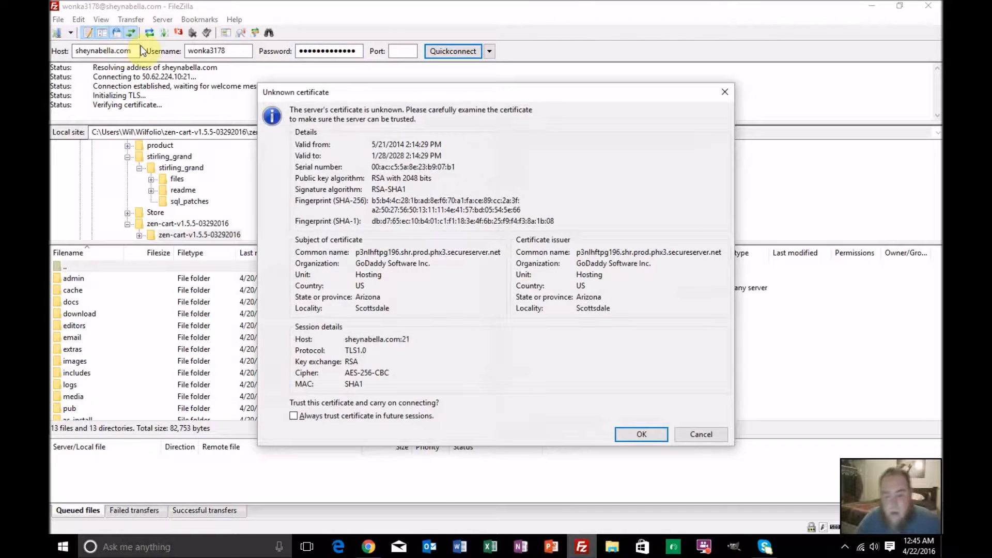
{"action": "left_click", "coordinate": [644, 435]}
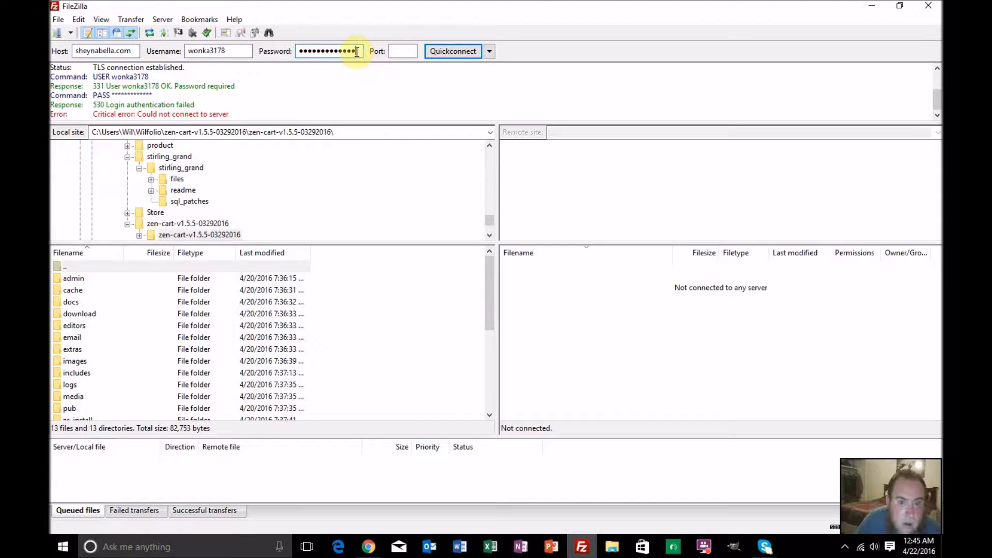
{"action": "left_click_drag", "start_coordinate": [357, 51], "coordinate": [265, 41]}
{"action": "type", "text": "••••••"}
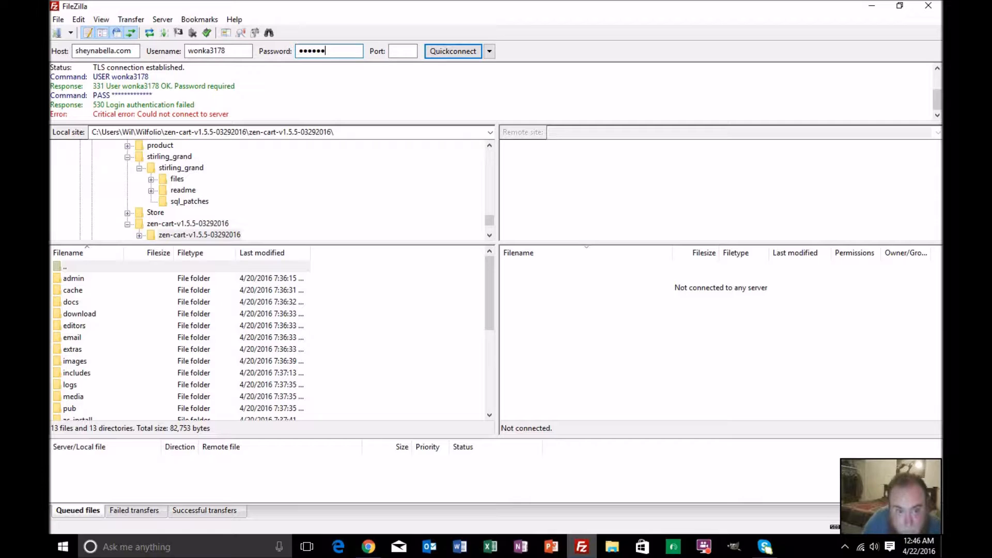
{"action": "type", "text": "••••"}
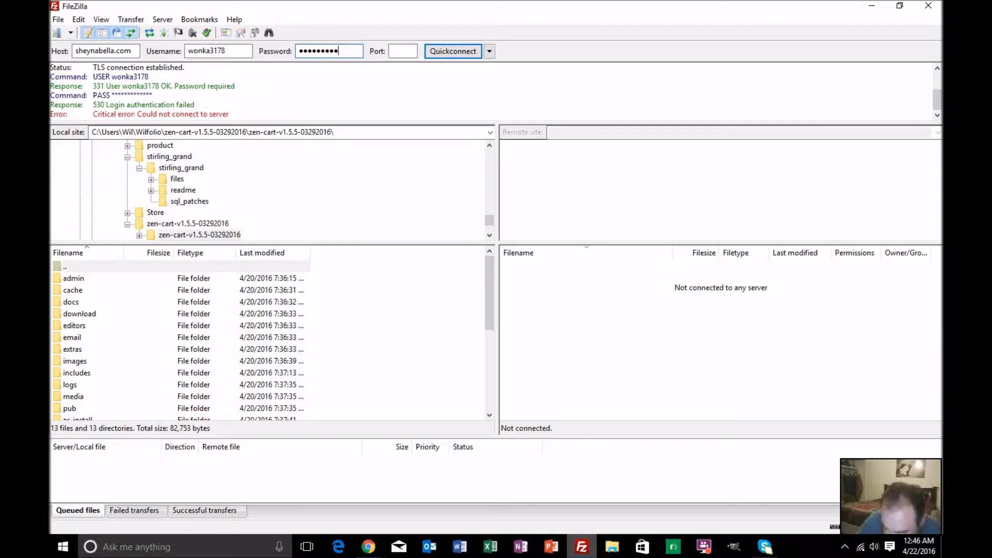
{"action": "key", "text": "Return"}
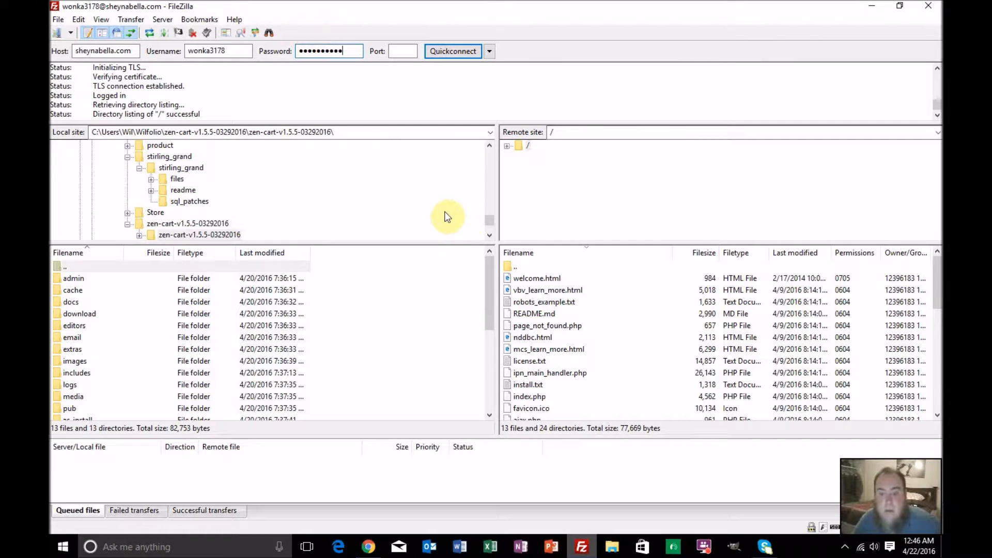
- Create a new directory named 'store' at the server root
{"action": "scroll", "coordinate": [552, 308], "scroll_direction": "down", "scroll_amount": 5}
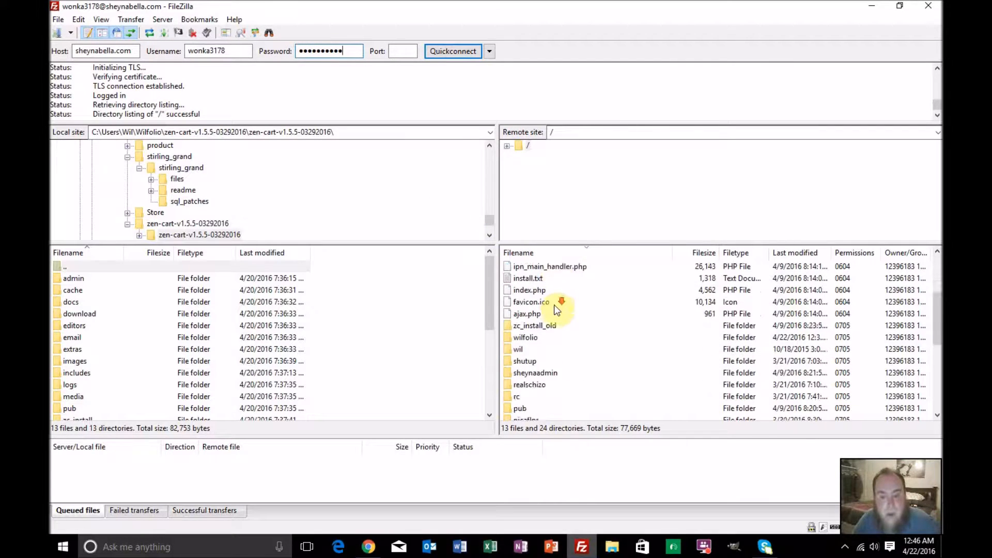
{"action": "scroll", "coordinate": [556, 309], "scroll_direction": "down", "scroll_amount": 4}
{"action": "scroll", "coordinate": [557, 310], "scroll_direction": "up", "scroll_amount": 4}
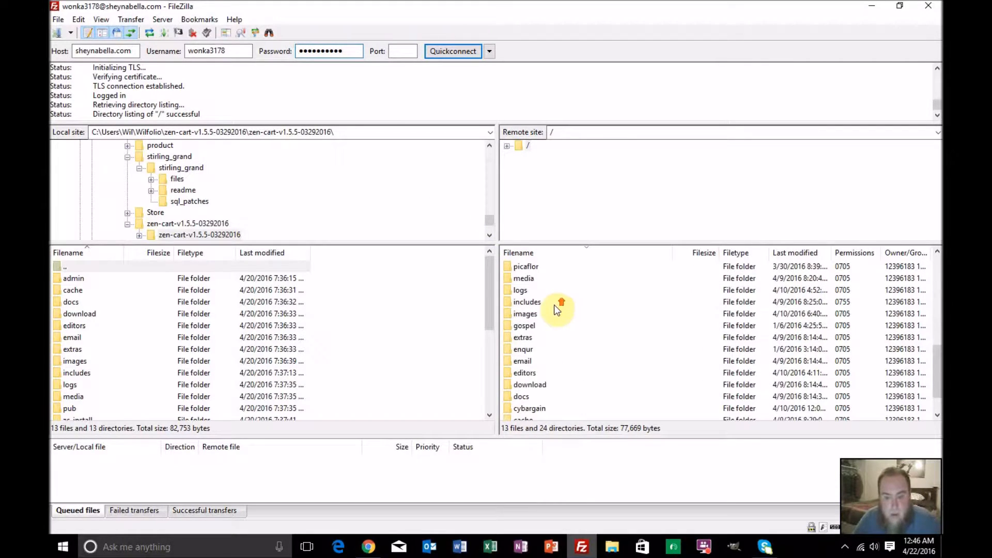
{"action": "scroll", "coordinate": [558, 309], "scroll_direction": "up", "scroll_amount": 5}
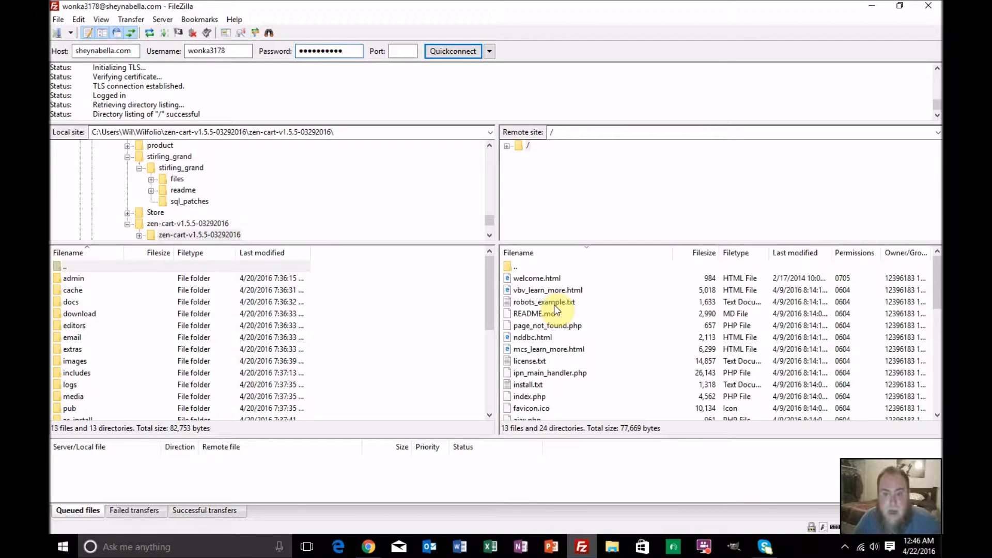
{"action": "scroll", "coordinate": [554, 305], "scroll_direction": "down", "scroll_amount": 8}
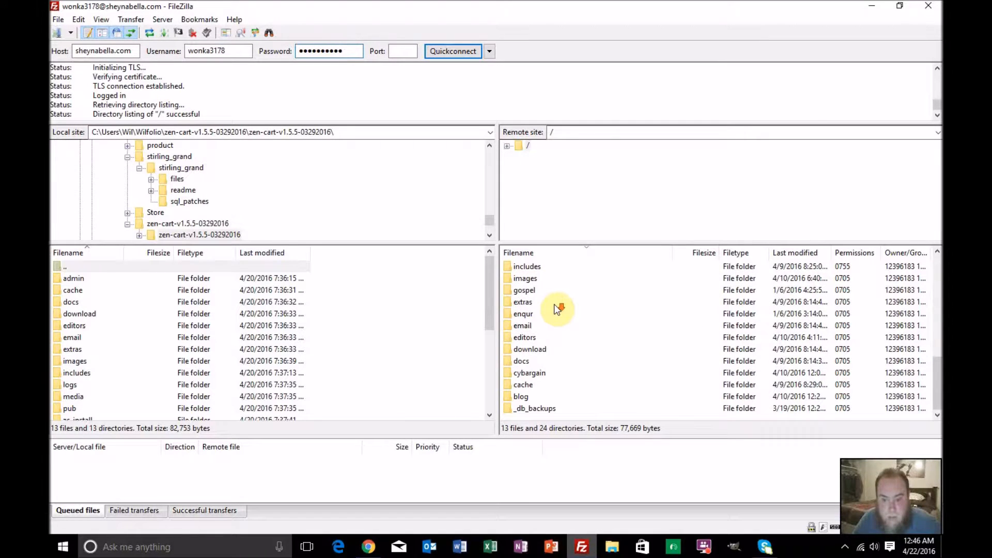
{"action": "scroll", "coordinate": [539, 325], "scroll_direction": "up", "scroll_amount": 8}
{"action": "scroll", "coordinate": [539, 323], "scroll_direction": "down", "scroll_amount": 8}
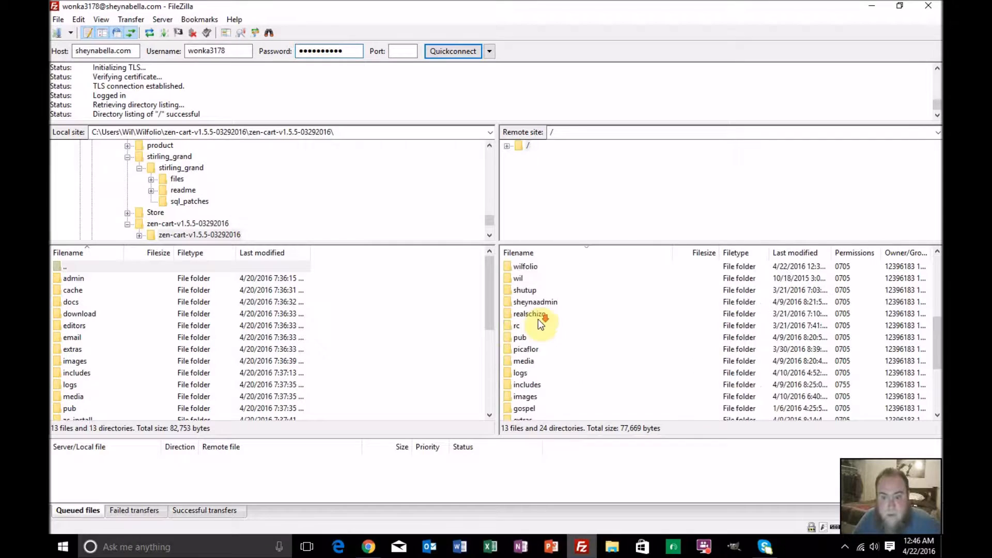
{"action": "right_click", "coordinate": [524, 414]}
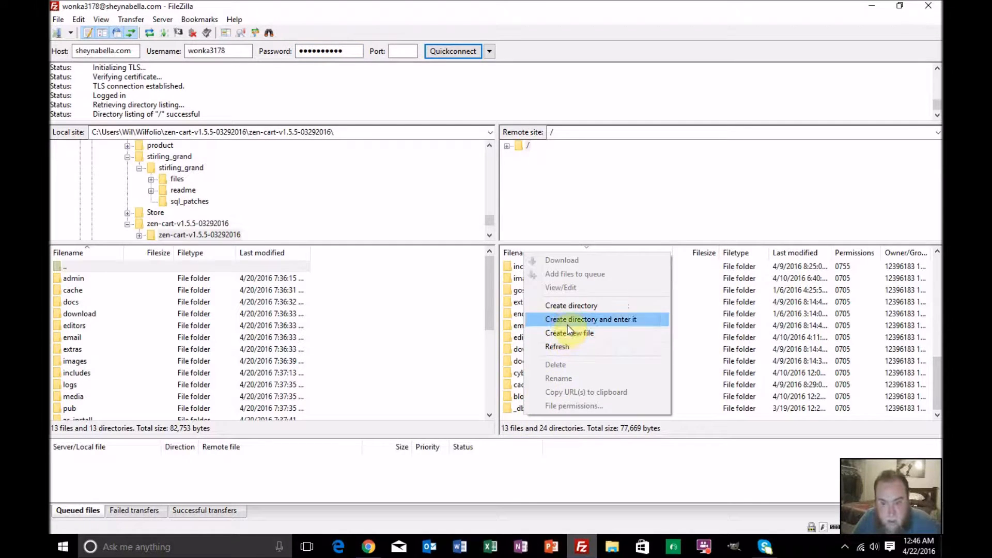
{"action": "left_click", "coordinate": [569, 307]}
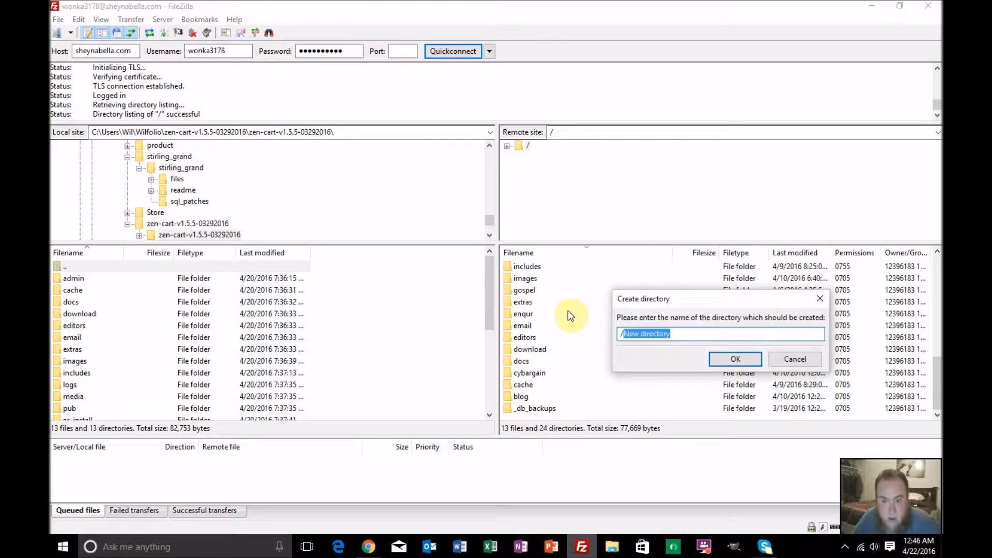
{"action": "key", "text": "BackSpace"}
{"action": "type", "text": "store"}
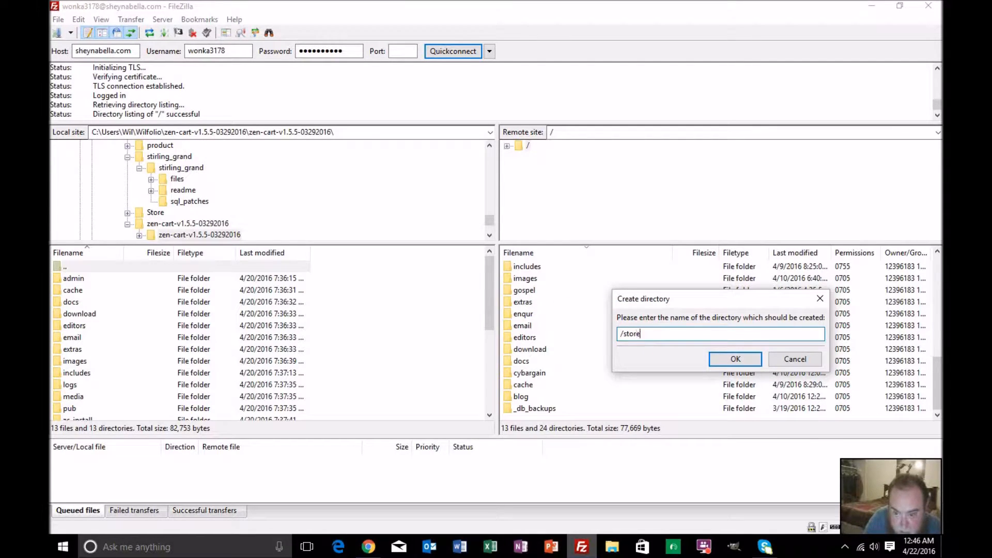
{"action": "key", "text": "Return"}
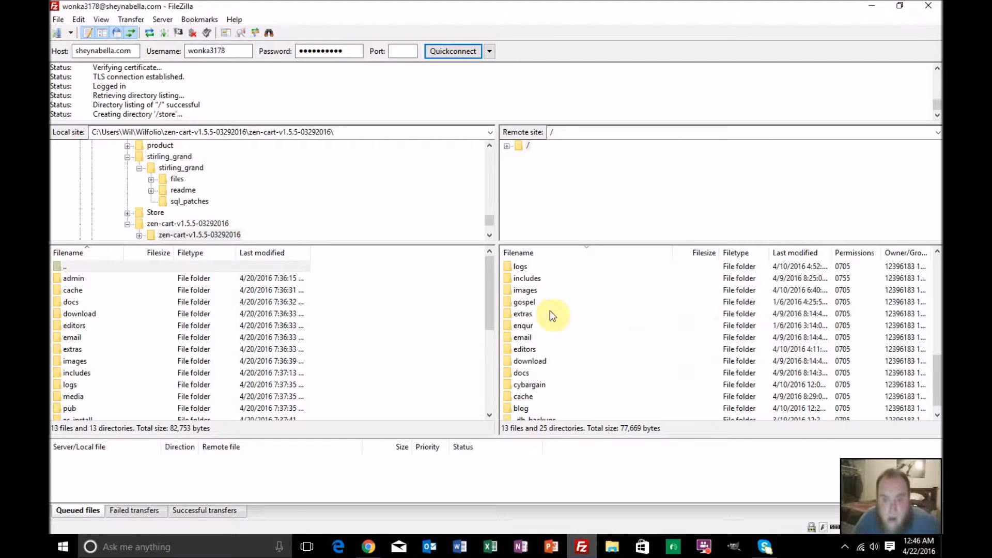
- Open the new, empty store folder in the remote pane
{"action": "scroll", "coordinate": [551, 315], "scroll_direction": "down", "scroll_amount": 1}
{"action": "scroll", "coordinate": [550, 337], "scroll_direction": "up", "scroll_amount": 1}
{"action": "scroll", "coordinate": [553, 337], "scroll_direction": "down", "scroll_amount": 1}
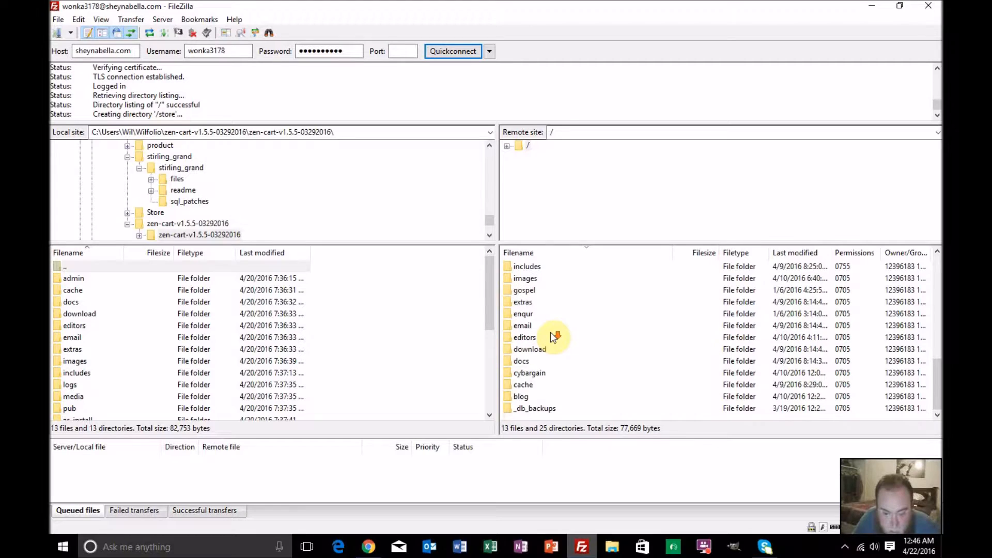
{"action": "scroll", "coordinate": [551, 333], "scroll_direction": "up", "scroll_amount": 4}
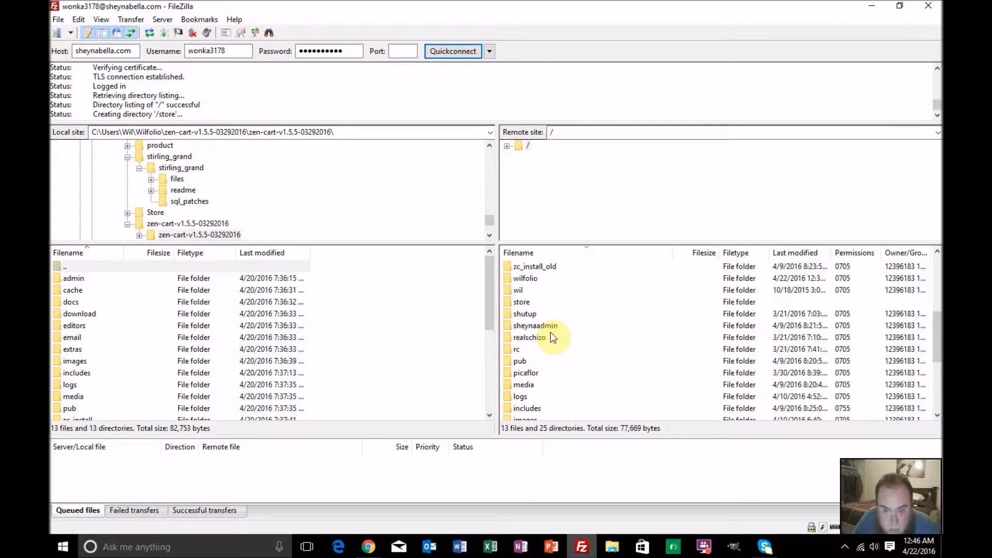
{"action": "double_click", "coordinate": [535, 303]}
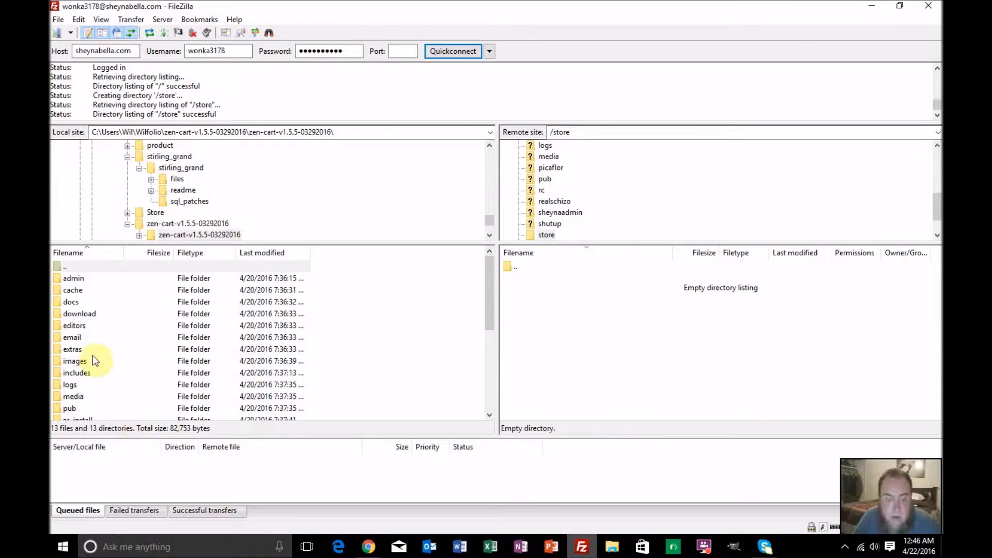
- Select all local Zen Cart files and folders and upload them into /store
{"action": "left_click", "coordinate": [69, 278]}
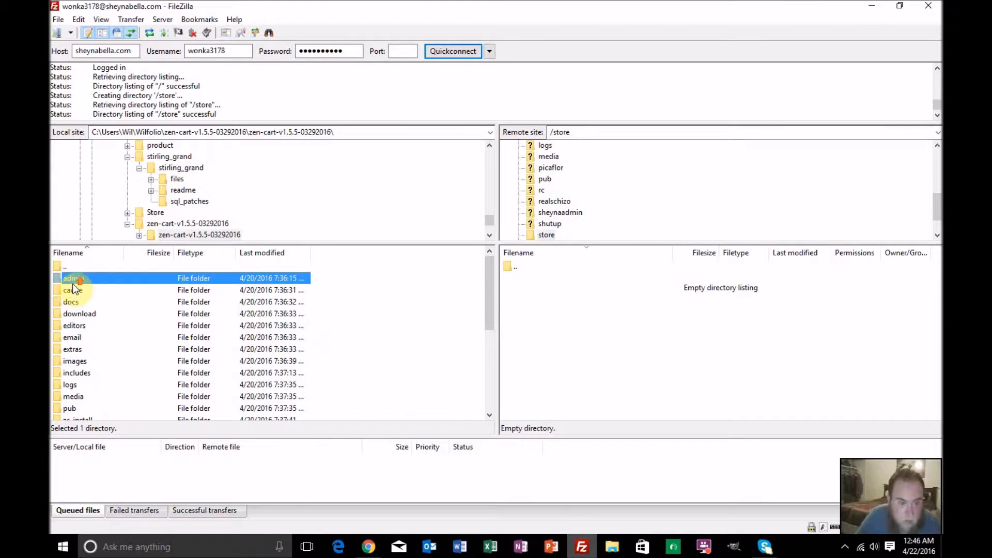
{"action": "scroll", "coordinate": [106, 388], "scroll_direction": "down", "scroll_amount": 5}
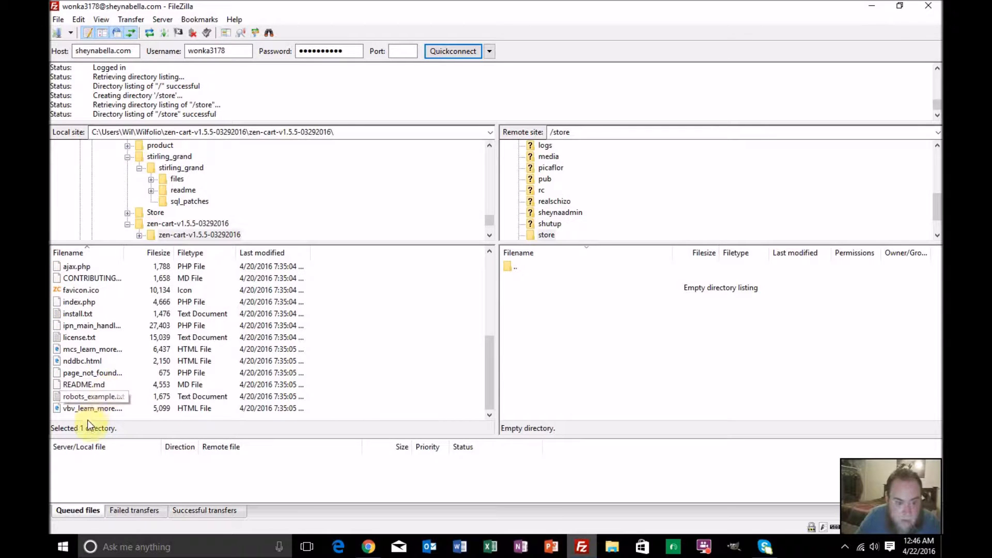
{"action": "key", "text": "ctrl+a"}
{"action": "right_click", "coordinate": [95, 361]}
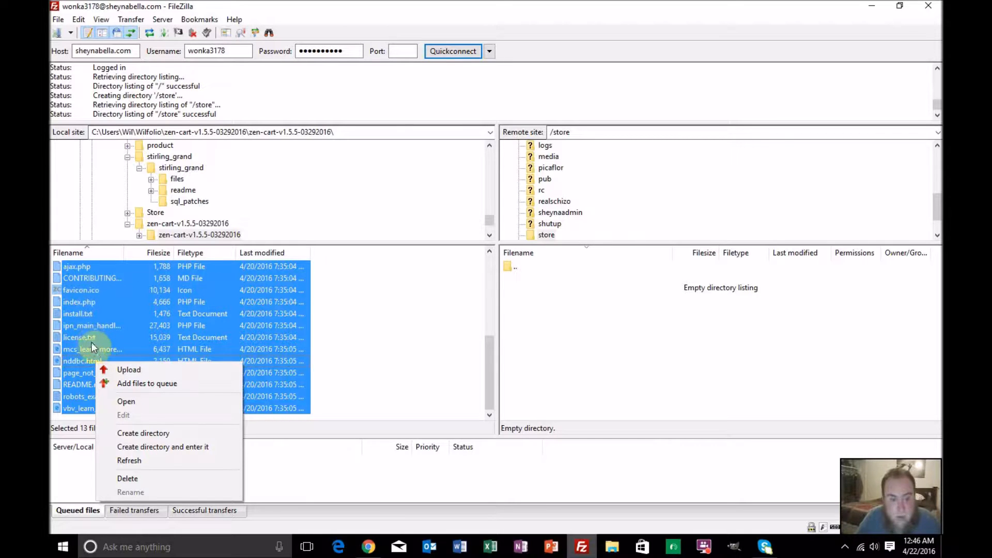
{"action": "left_click", "coordinate": [126, 370]}
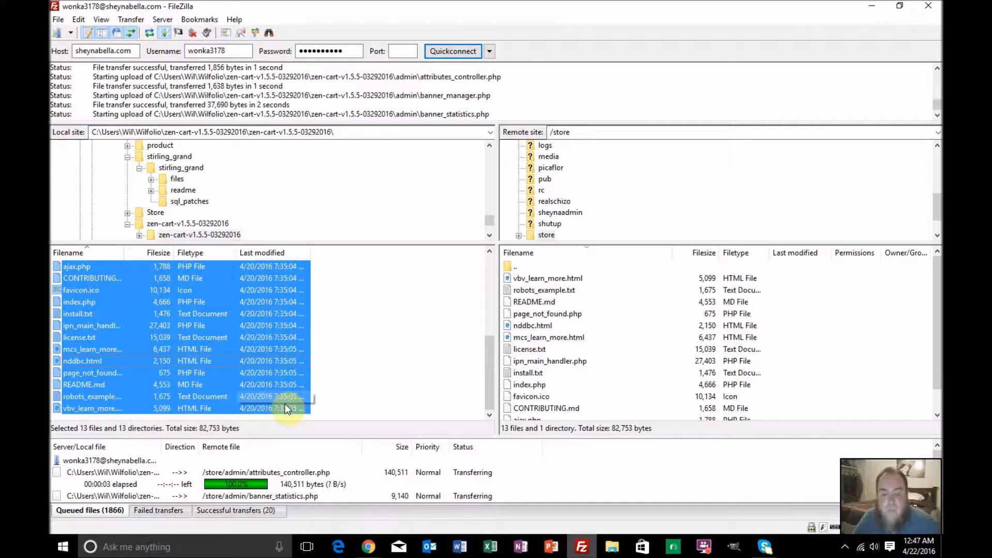
- Go to hostingdude.com, log in, and open Manage for the sheynabella.com web hosting account
{"action": "left_click", "coordinate": [368, 547]}
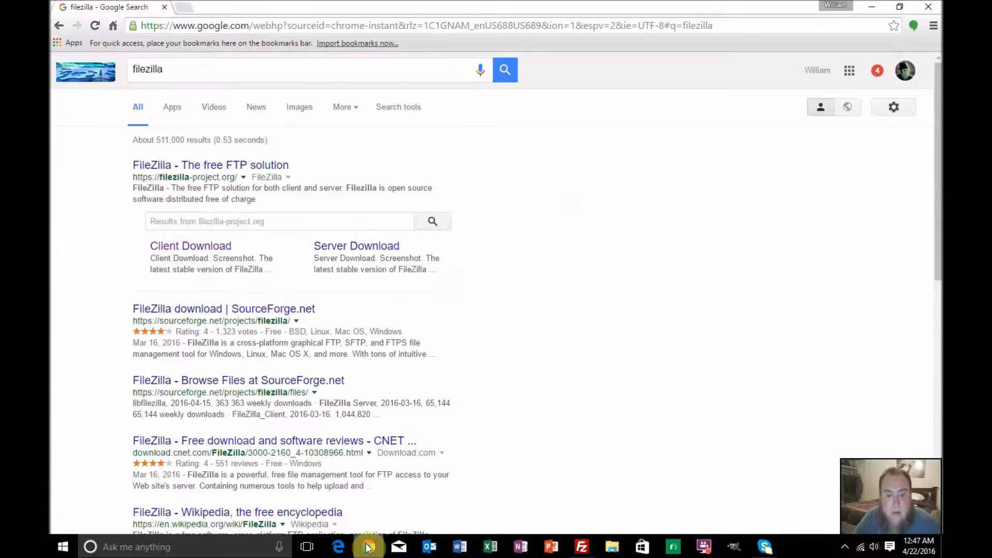
{"action": "left_click", "coordinate": [188, 25]}
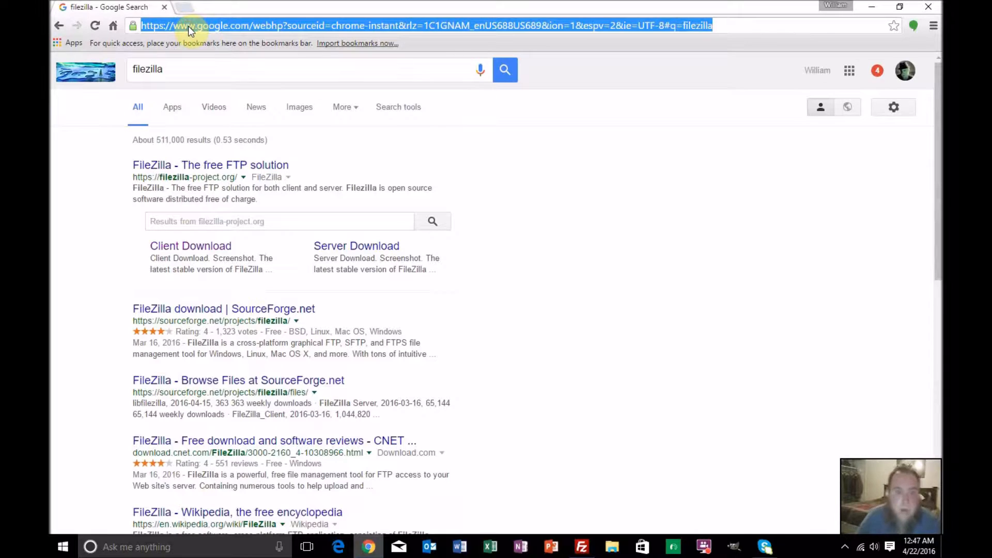
{"action": "type", "text": "hostingdude.com"}
{"action": "key", "text": "Return"}
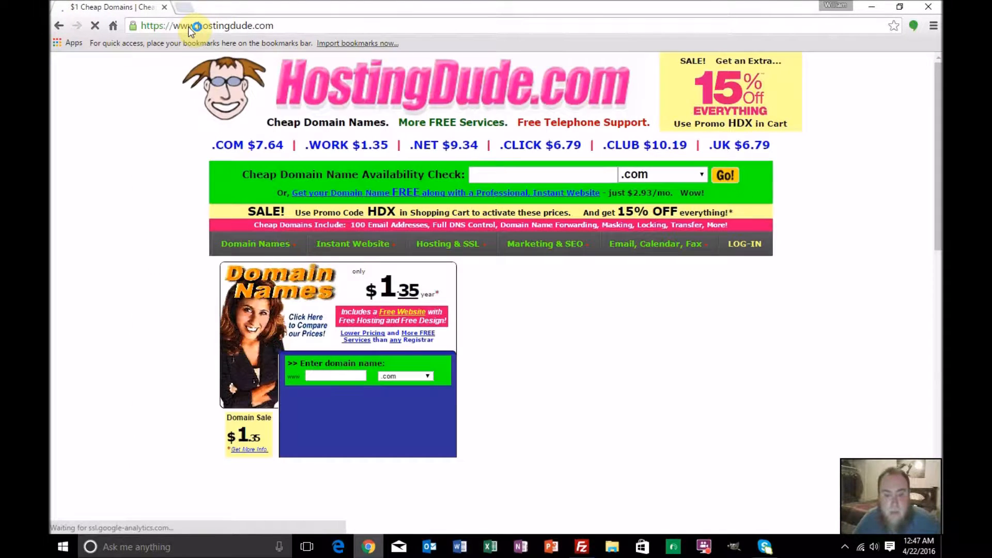
{"action": "left_click", "coordinate": [743, 245]}
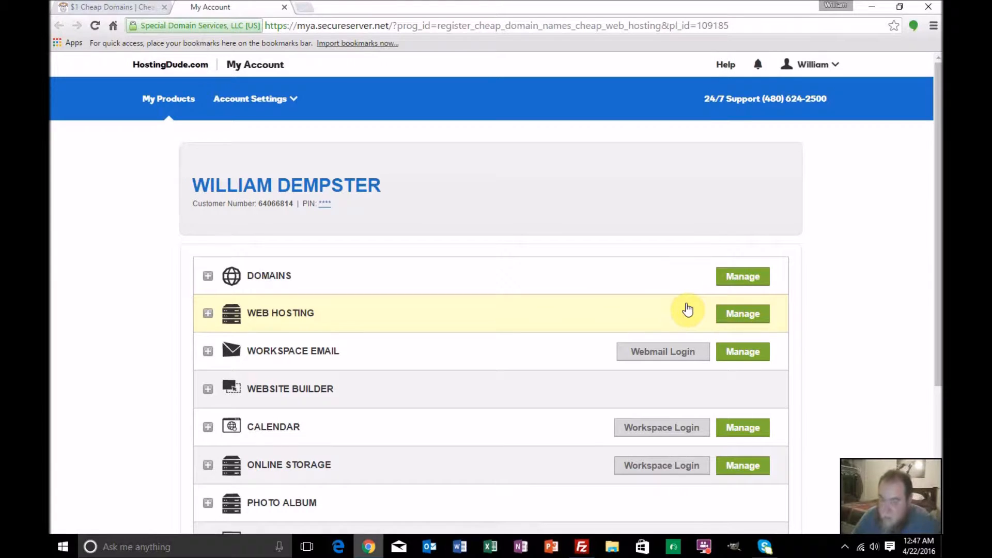
{"action": "left_click", "coordinate": [208, 315]}
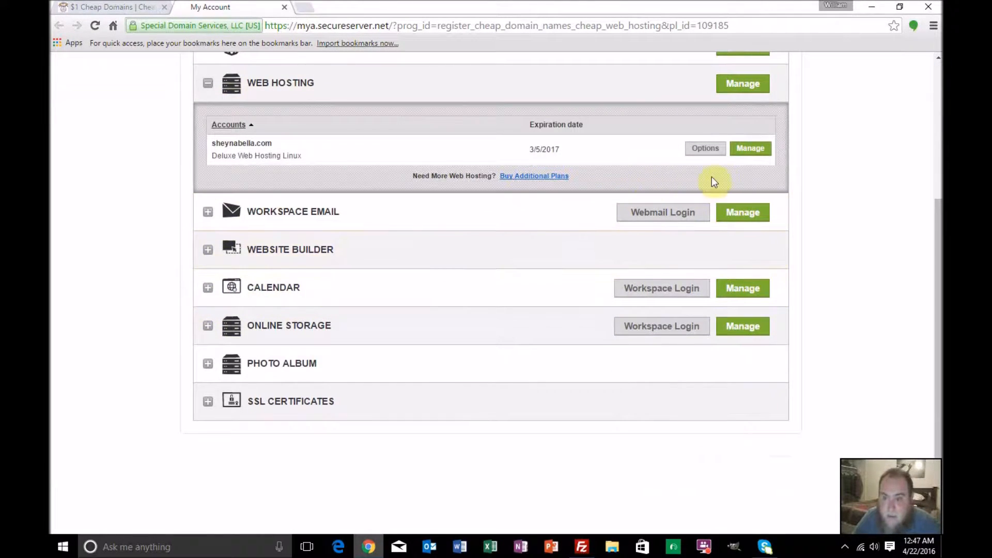
{"action": "left_click", "coordinate": [751, 150]}
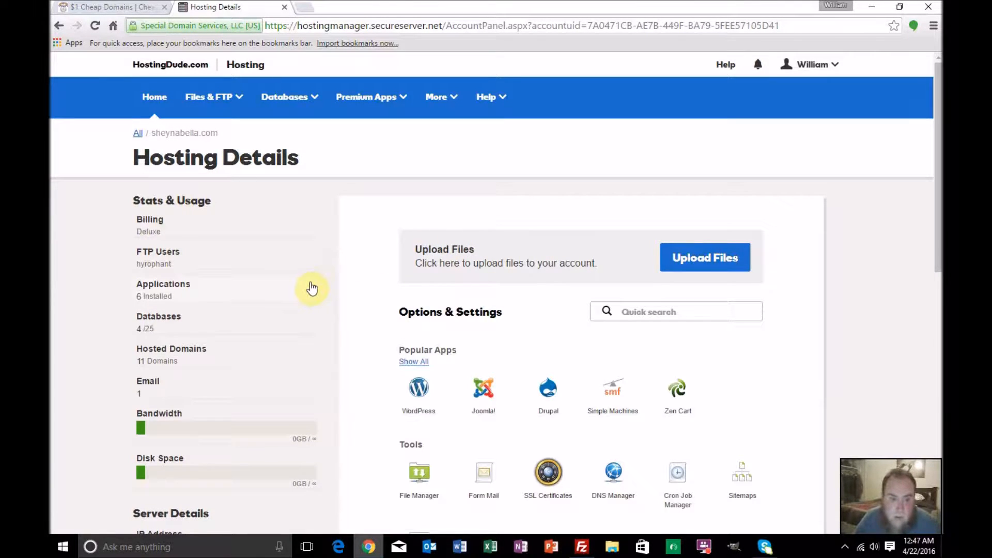
- Open the account's Databases list and start adding a new MySQL database
{"action": "scroll", "coordinate": [312, 288], "scroll_direction": "down", "scroll_amount": 1}
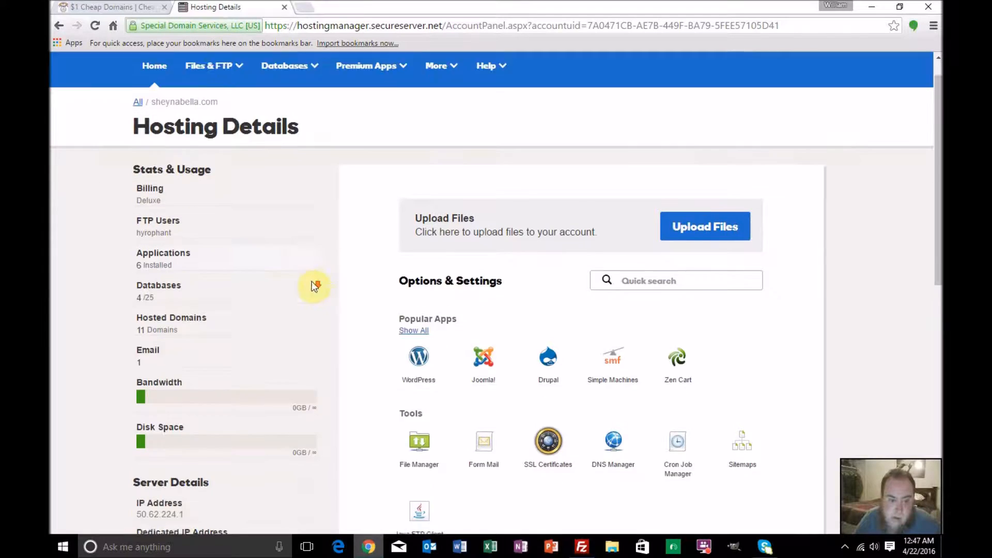
{"action": "left_click", "coordinate": [161, 258]}
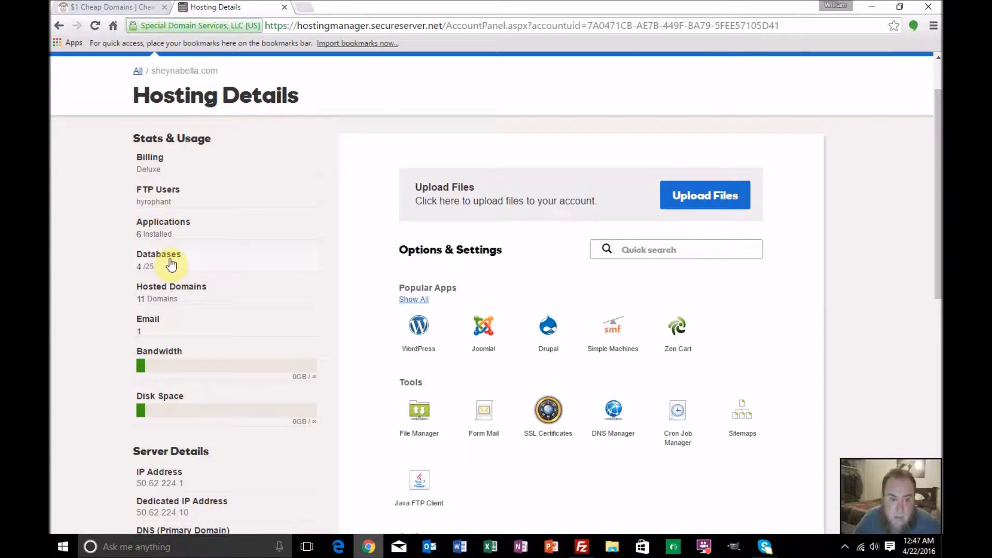
{"action": "scroll", "coordinate": [408, 352], "scroll_direction": "down", "scroll_amount": 1}
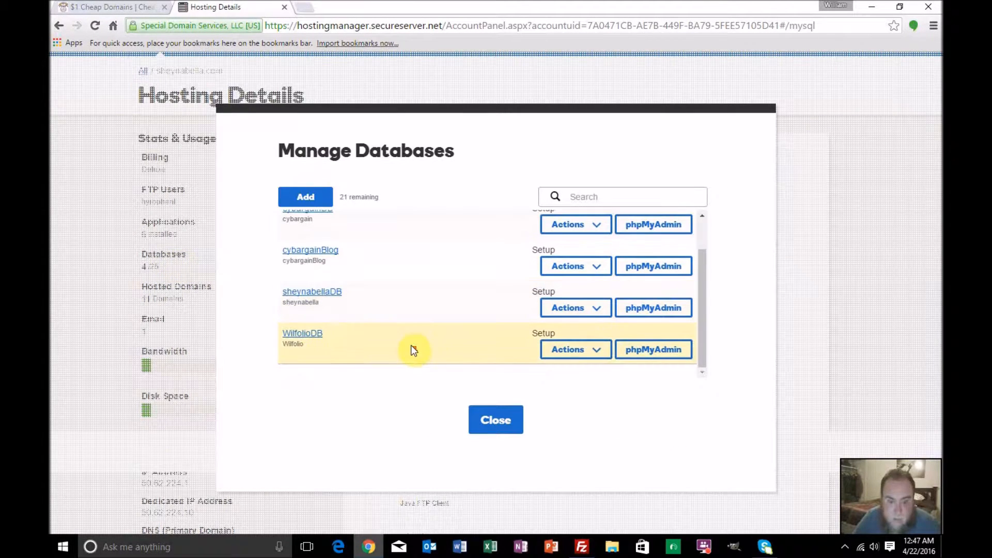
{"action": "left_click", "coordinate": [316, 199]}
- Name it WilfolioStore with database name WilfolioStoreDB, enter the password twice, and create it
{"action": "left_click", "coordinate": [367, 273]}
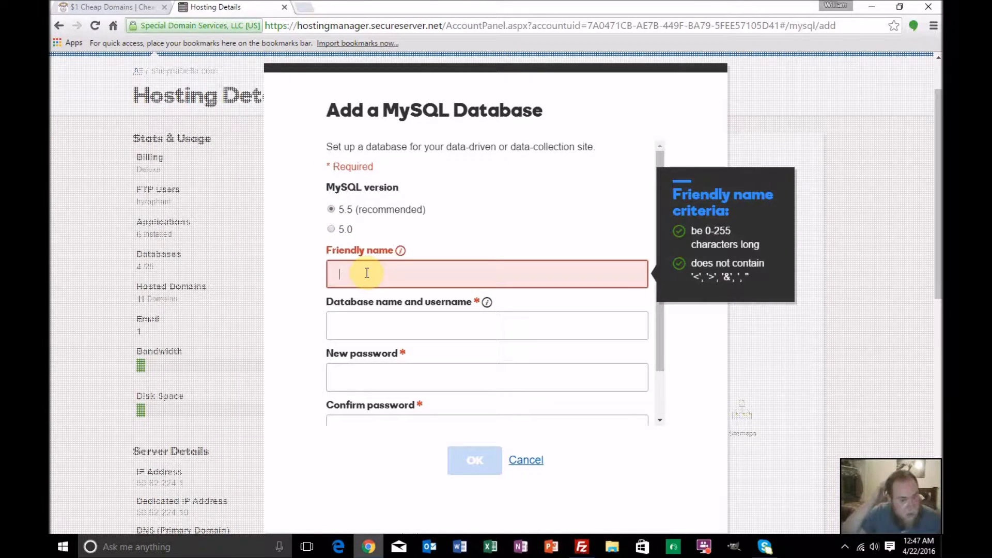
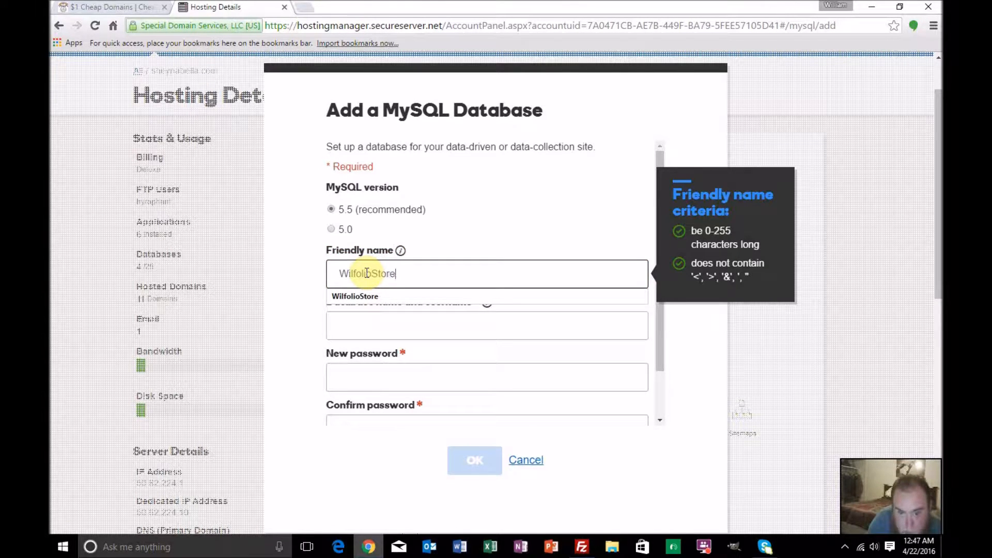
{"action": "key", "text": "Tab"}
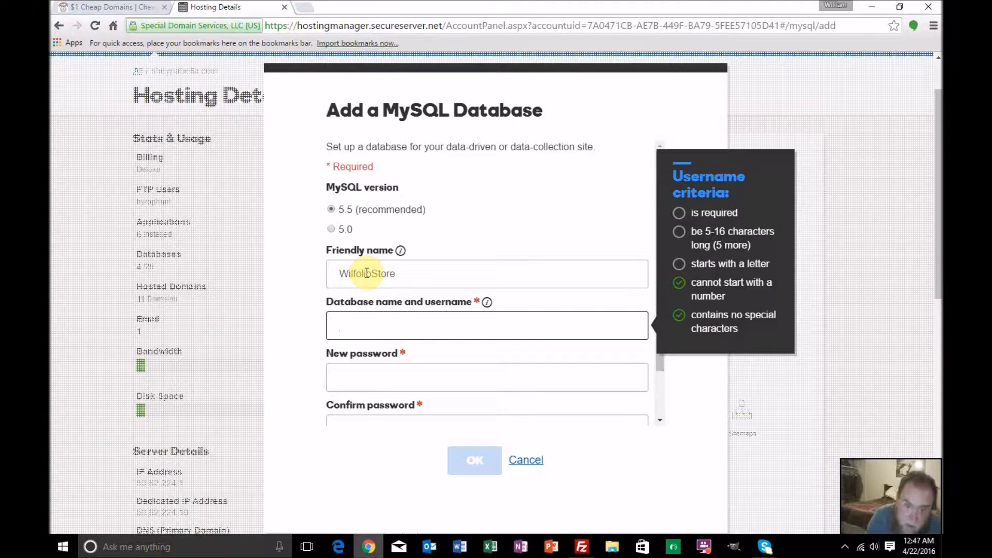
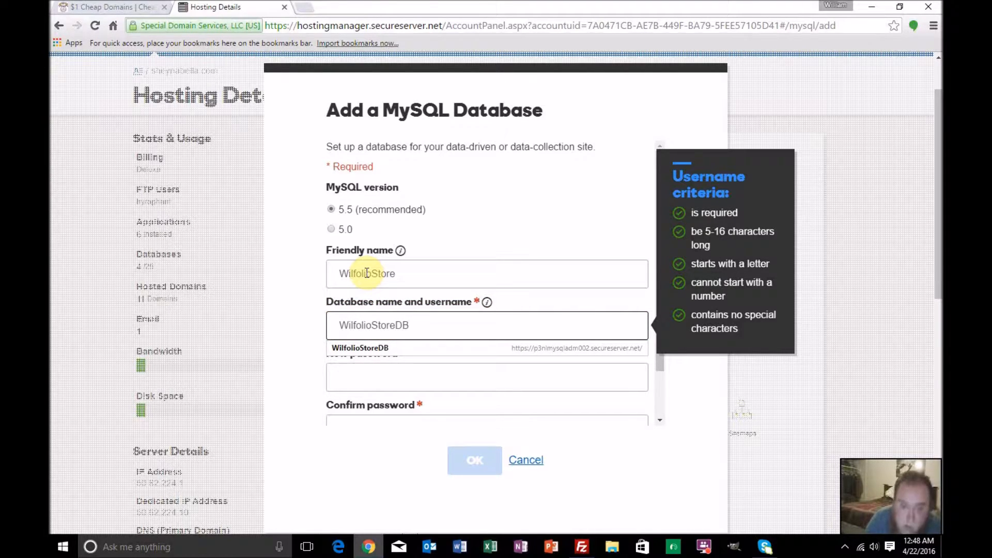
{"action": "key", "text": "Tab"}
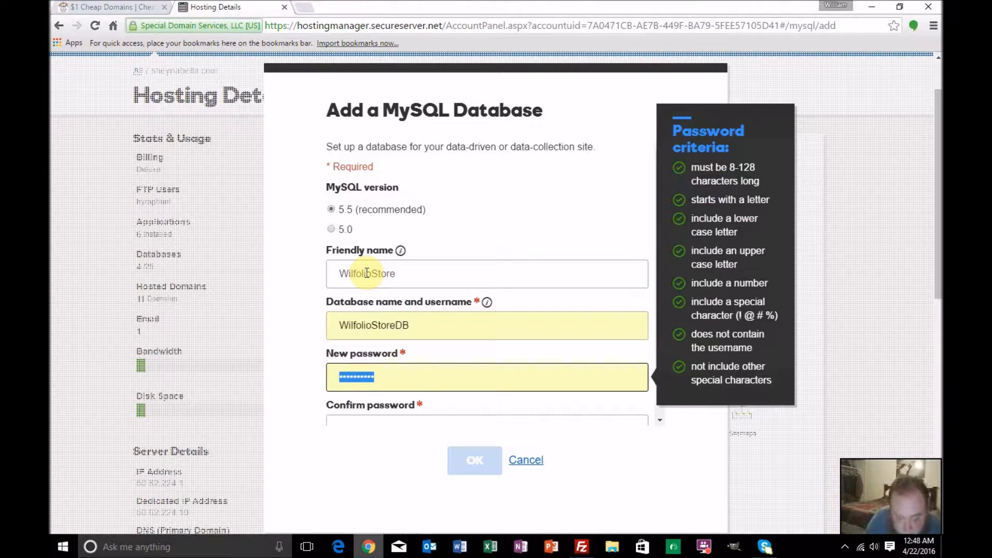
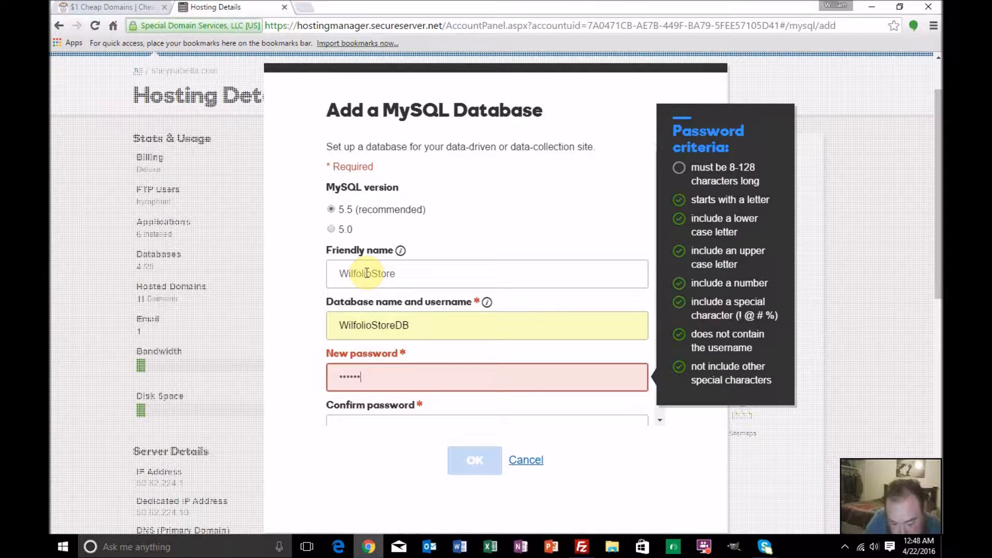
{"action": "key", "text": "Tab"}
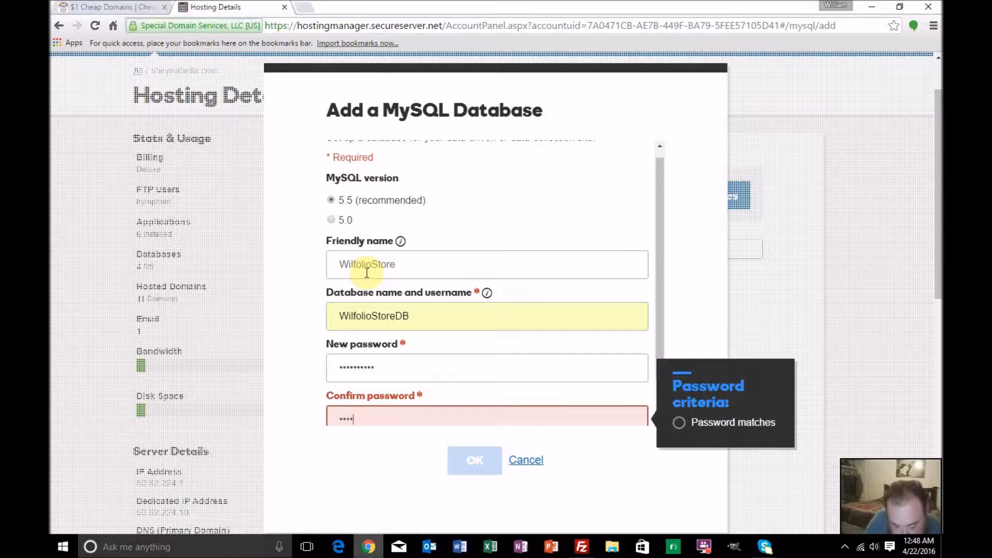
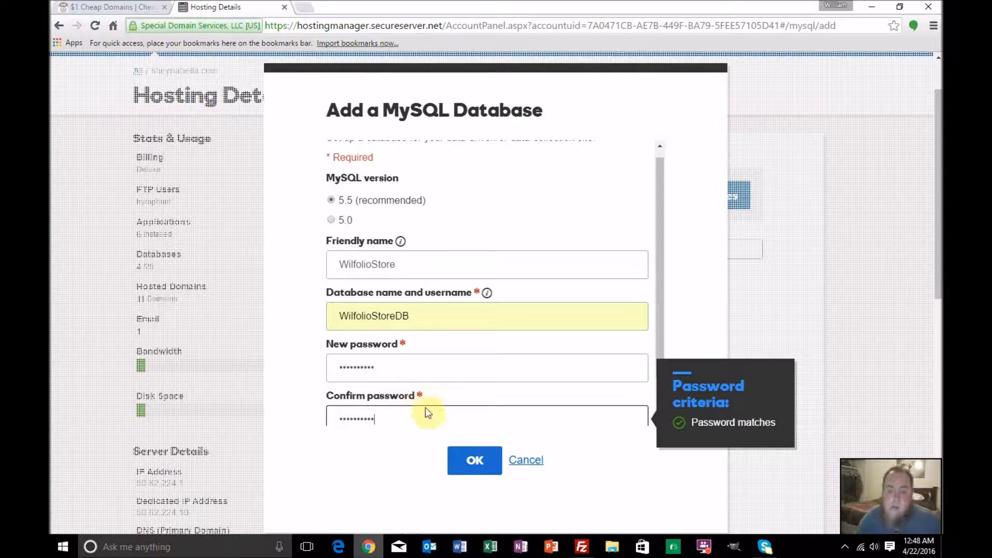
{"action": "left_click", "coordinate": [473, 460]}
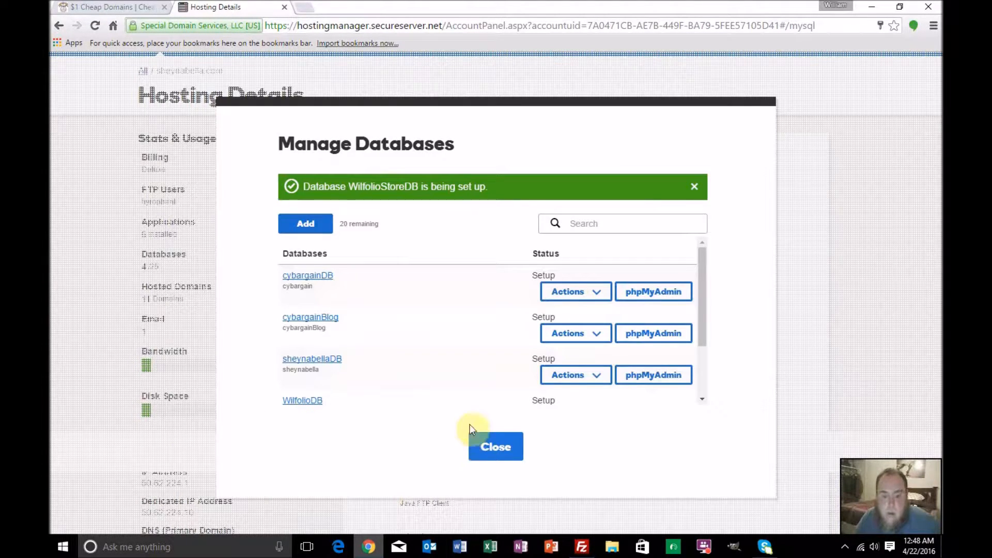
- Close the database list showing WilfolioStoreDB as Pending Setup and return to FileZilla
{"action": "scroll", "coordinate": [462, 367], "scroll_direction": "down", "scroll_amount": 1}
{"action": "scroll", "coordinate": [462, 367], "scroll_direction": "down", "scroll_amount": 1}
{"action": "mouse_move", "coordinate": [287, 364]}
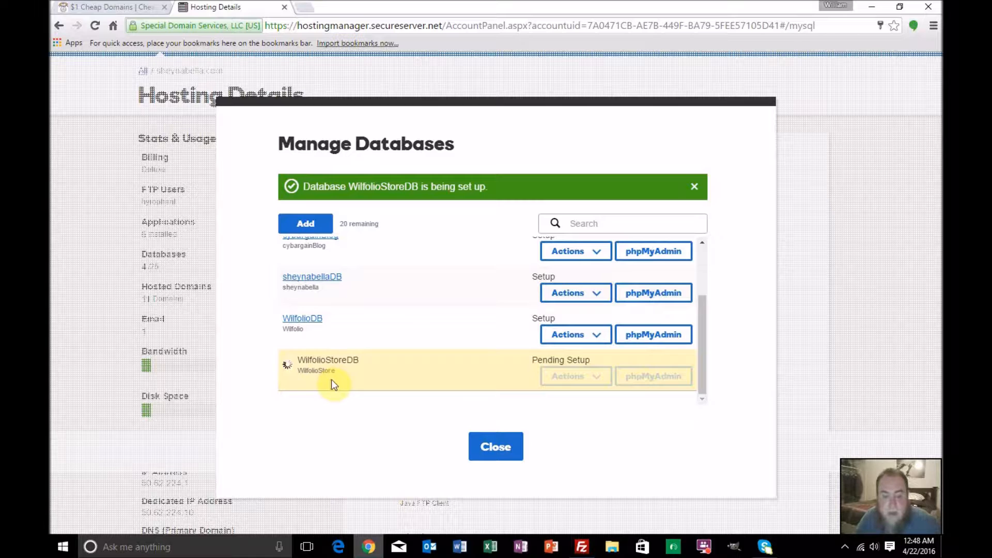
{"action": "left_click", "coordinate": [495, 449]}
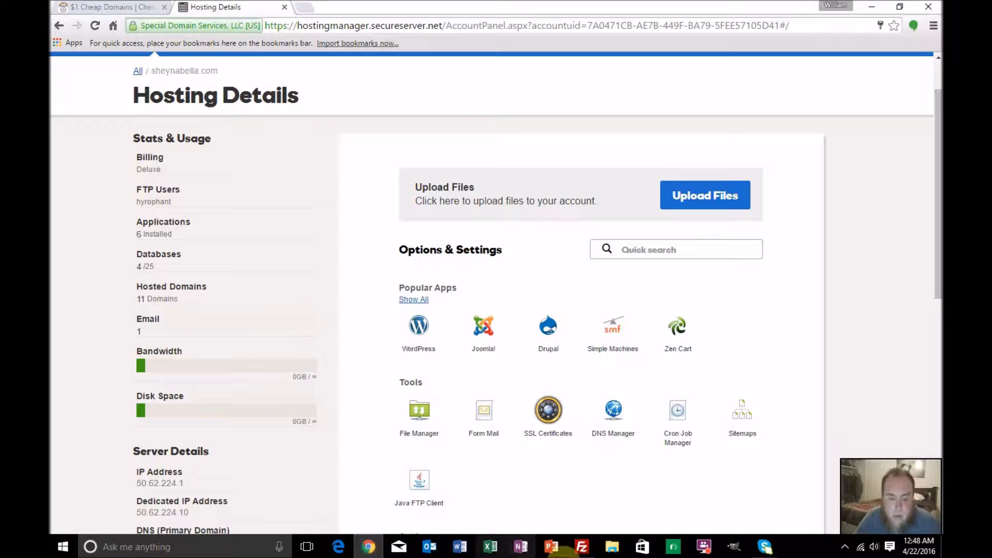
{"action": "left_click", "coordinate": [582, 547]}
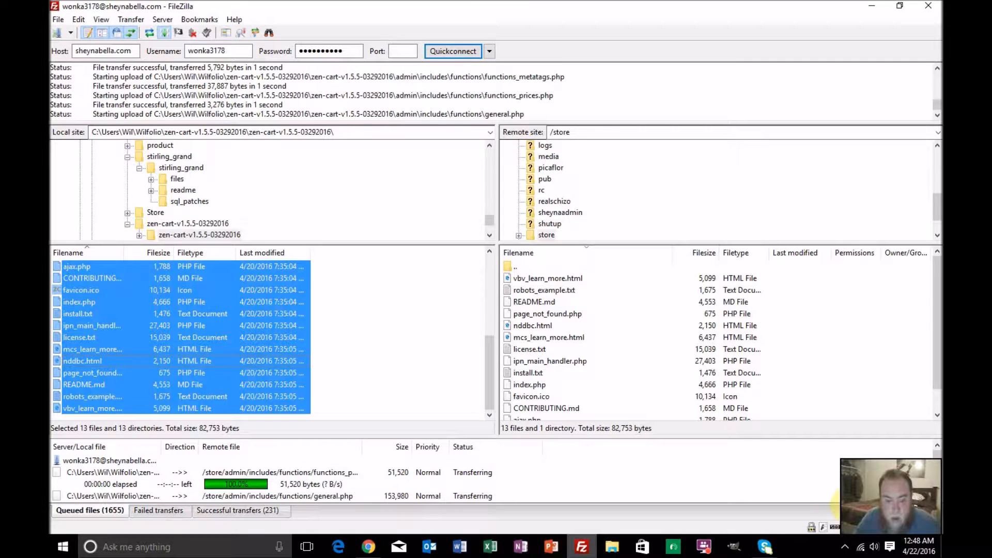
- Check FileZilla's transfer queue as the upload reaches 1642 transfers, then return to the browser's Hosting Details
{"action": "left_click", "coordinate": [845, 548]}
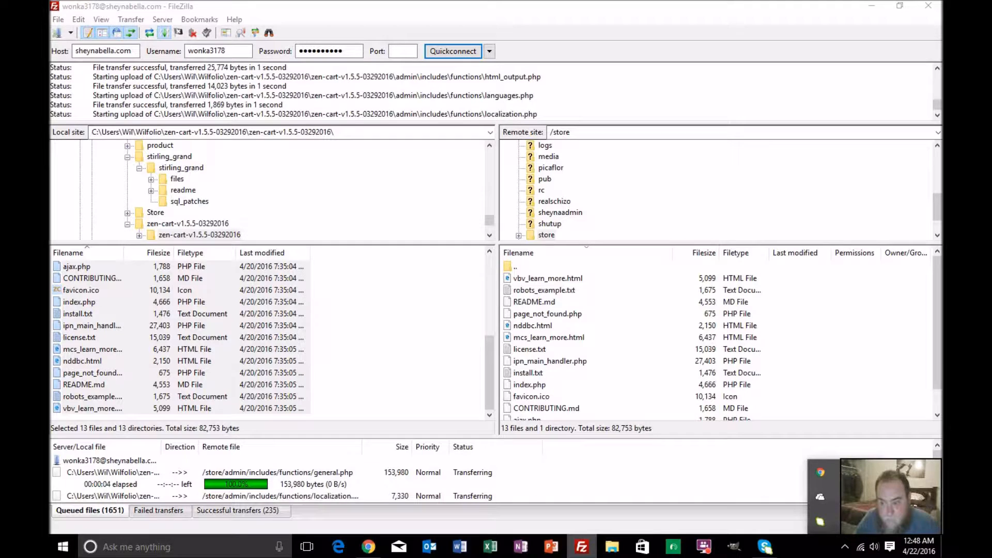
{"action": "right_click", "coordinate": [820, 496]}
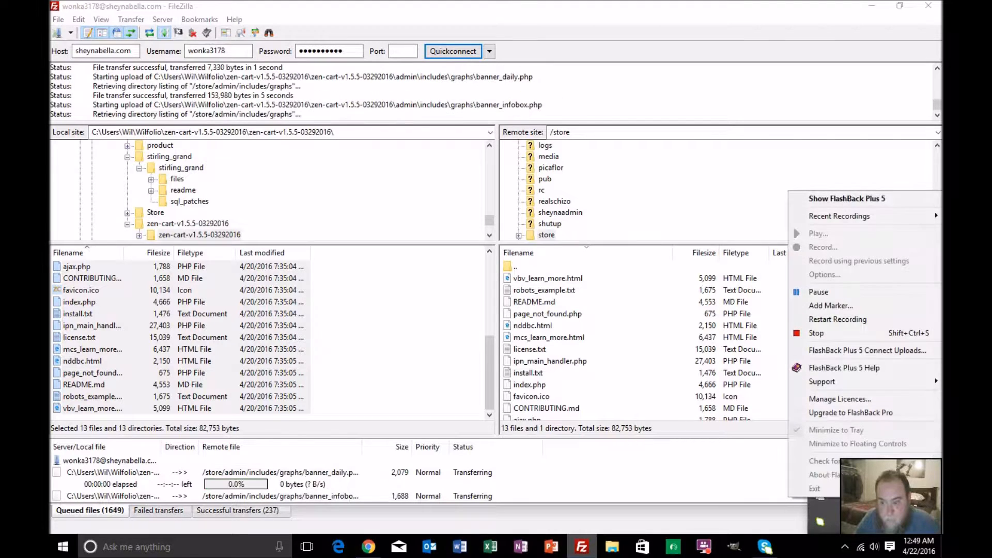
{"action": "left_click", "coordinate": [853, 291]}
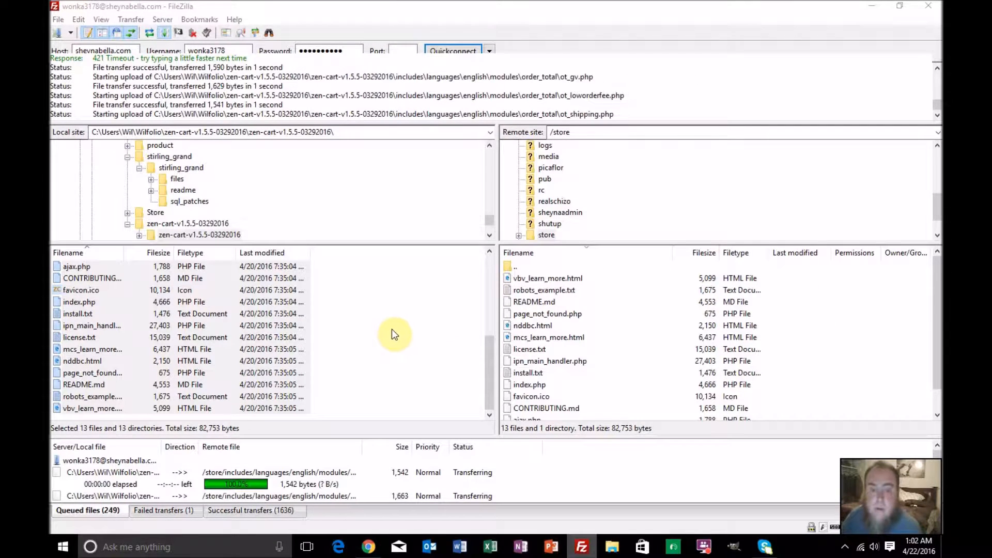
{"action": "left_click", "coordinate": [369, 547]}
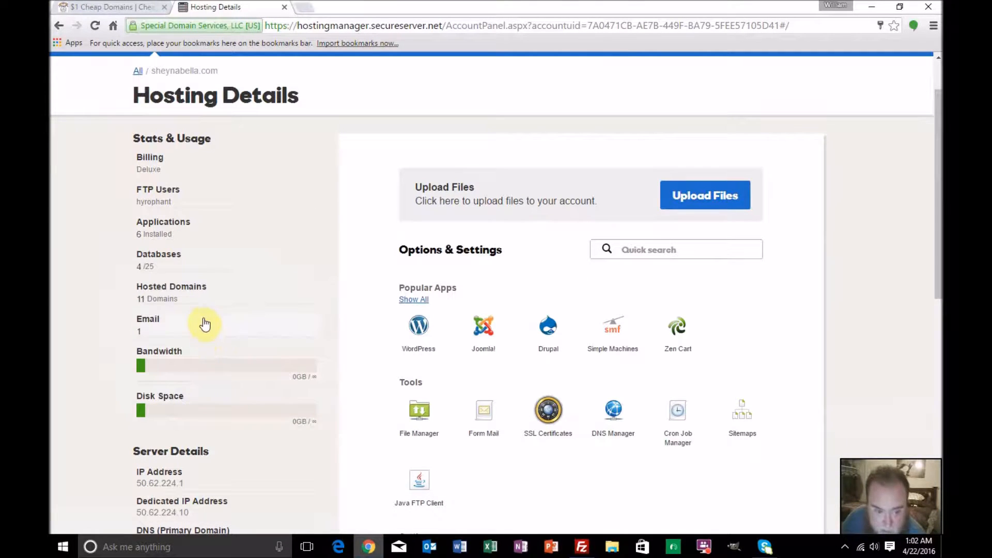
- Open phpMyAdmin for the WilfolioStoreDB database from the Hosting Manager Databases list
{"action": "left_click", "coordinate": [181, 264]}
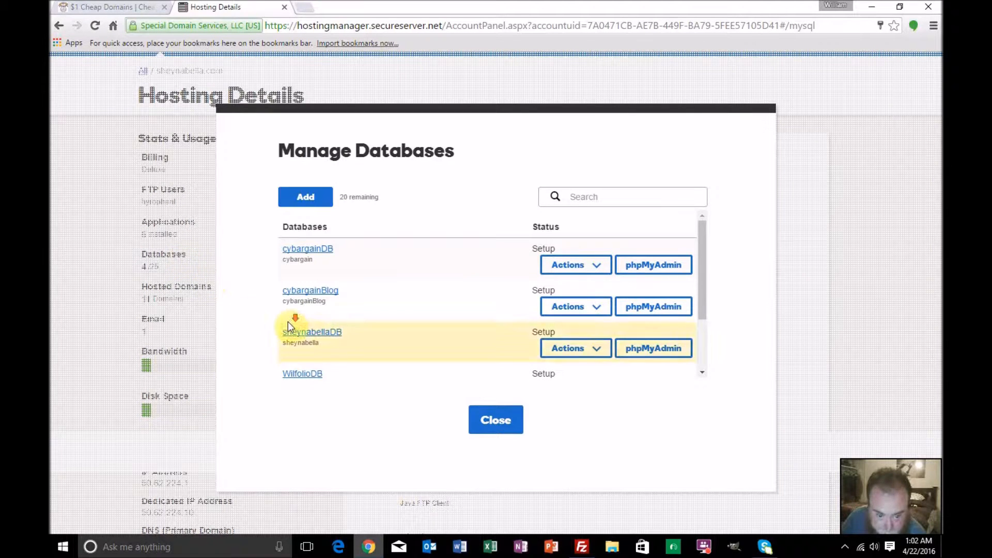
{"action": "scroll", "coordinate": [287, 326], "scroll_direction": "down", "scroll_amount": 2}
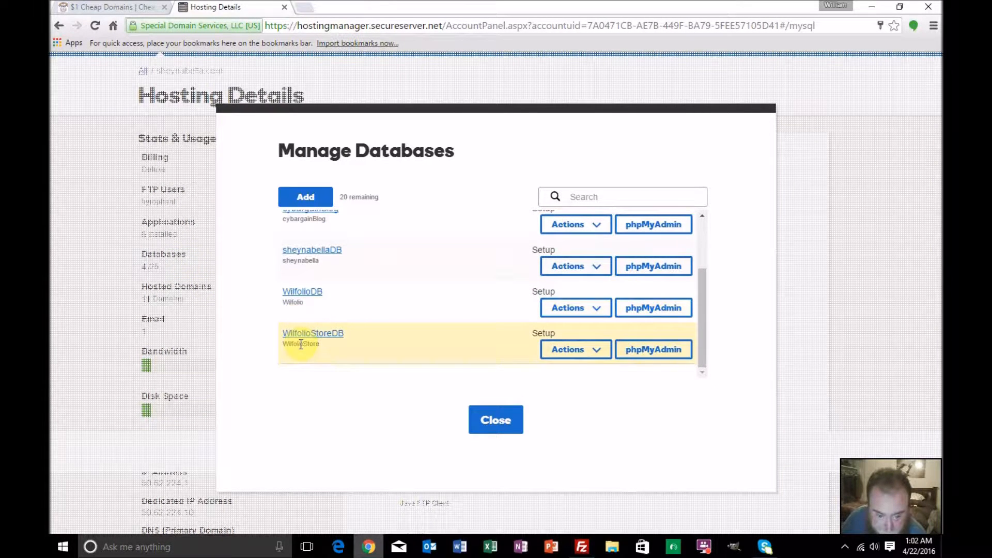
{"action": "scroll", "coordinate": [301, 345], "scroll_direction": "up", "scroll_amount": 2}
{"action": "scroll", "coordinate": [305, 344], "scroll_direction": "down", "scroll_amount": 2}
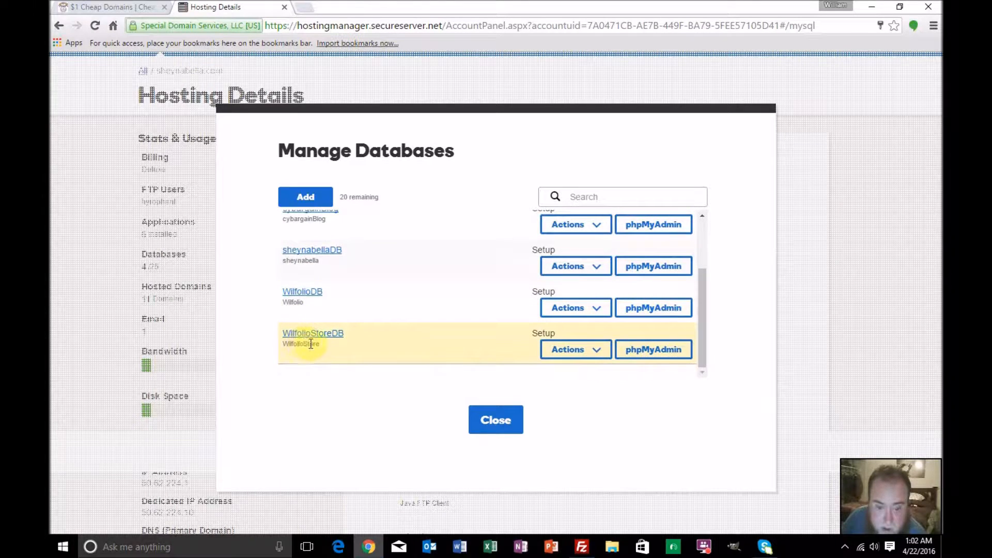
{"action": "left_click", "coordinate": [648, 356]}
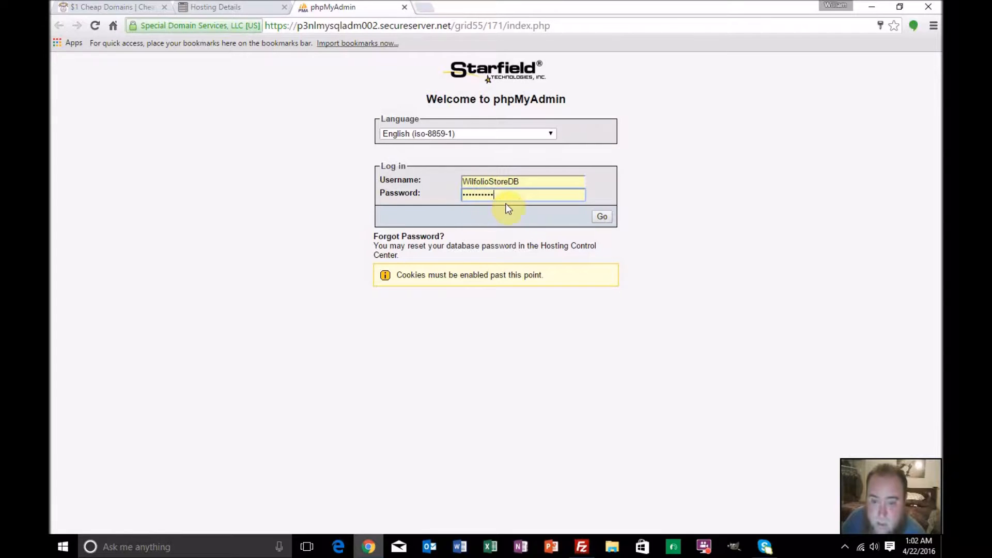
- Log in to phpMyAdmin and select the 68.178.217.8 server address heading
{"action": "left_click", "coordinate": [602, 217]}
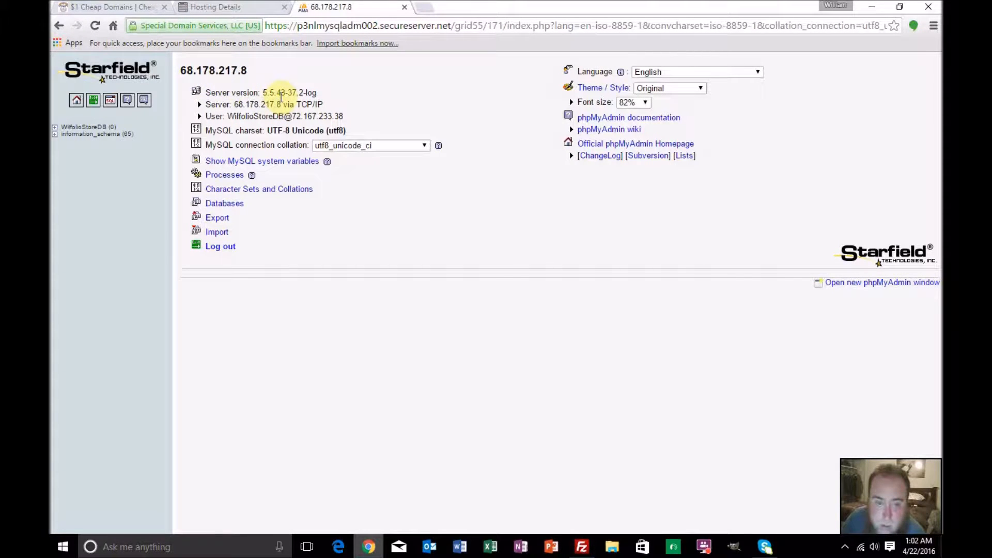
{"action": "left_click_drag", "start_coordinate": [249, 71], "coordinate": [181, 67]}
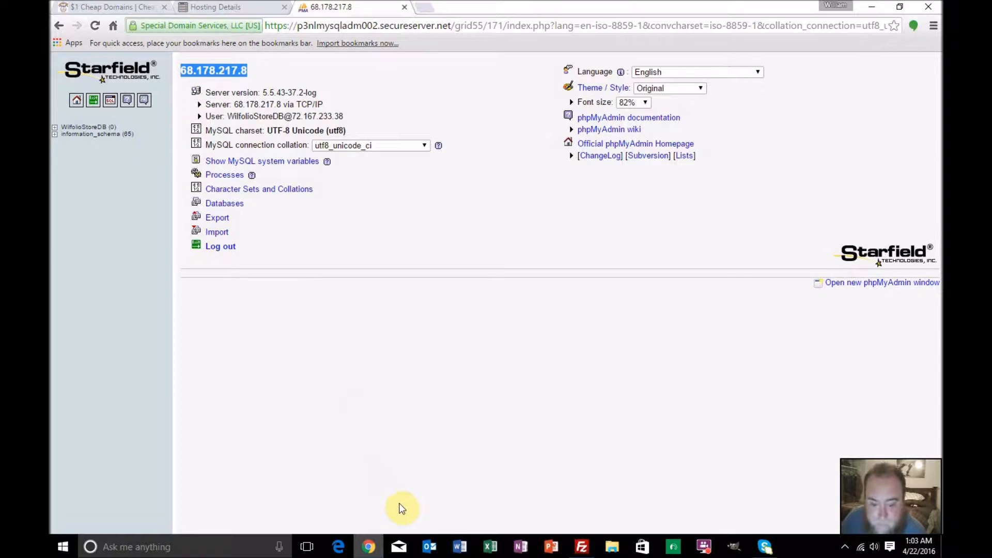
- Return to FileZilla and let the Zen Cart upload finish: 1885 successful, one failed
{"action": "left_click", "coordinate": [583, 547]}
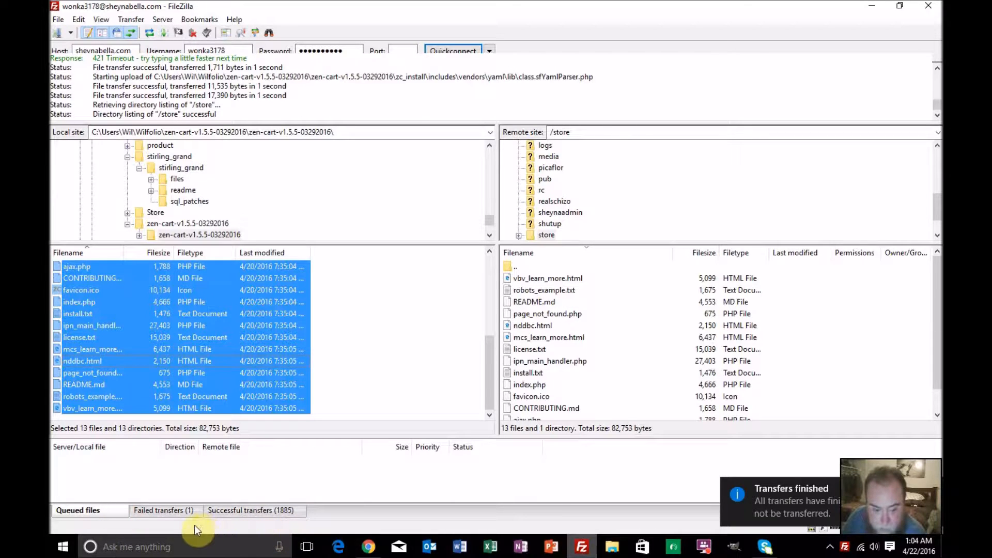
- Requeue the failed blade_runner.gif upload from the Failed transfers list
{"action": "left_click", "coordinate": [165, 512]}
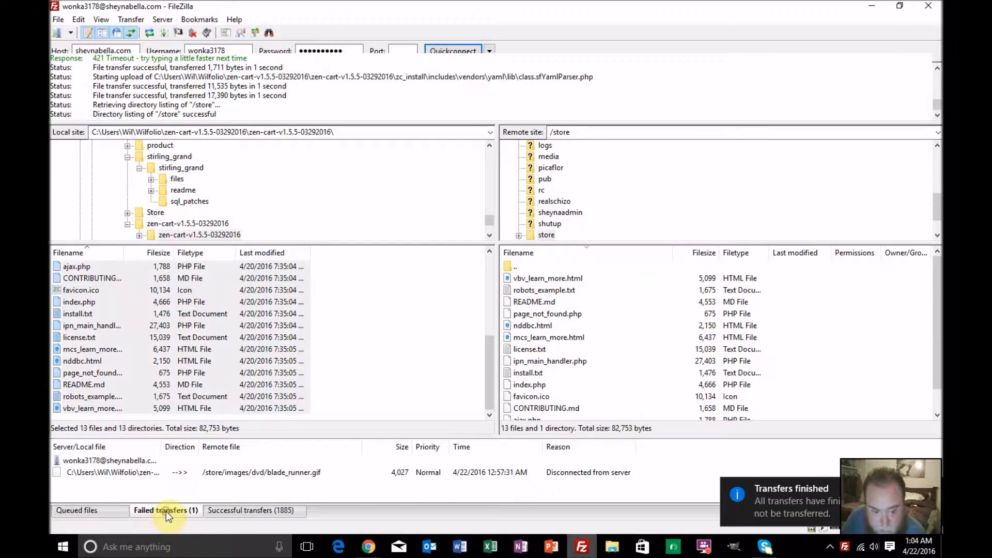
{"action": "right_click", "coordinate": [126, 469]}
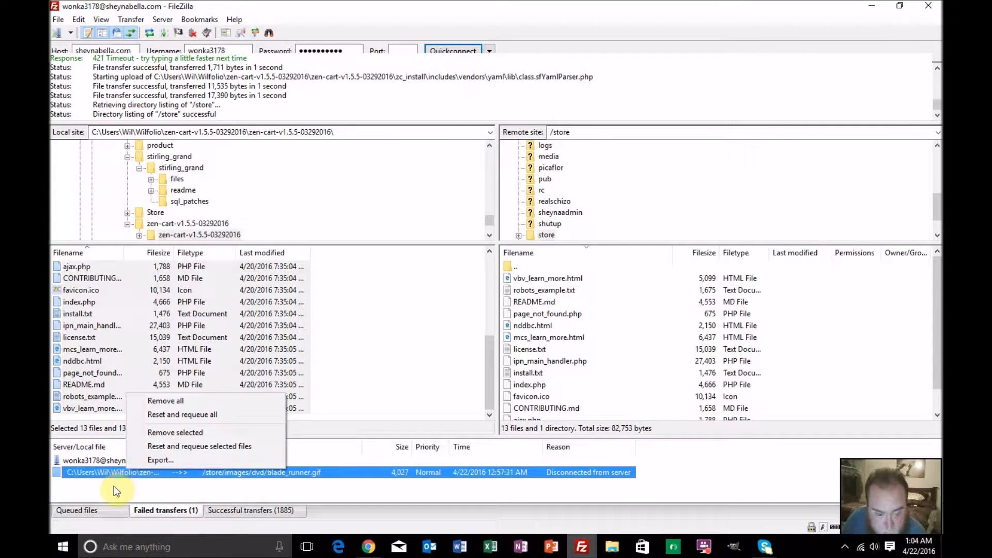
{"action": "left_click", "coordinate": [105, 468]}
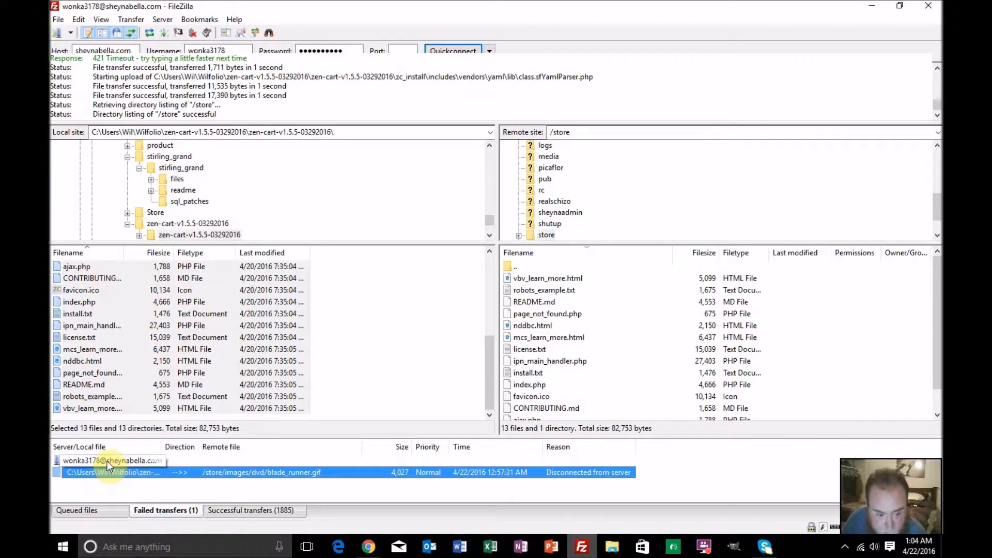
{"action": "right_click", "coordinate": [107, 461]}
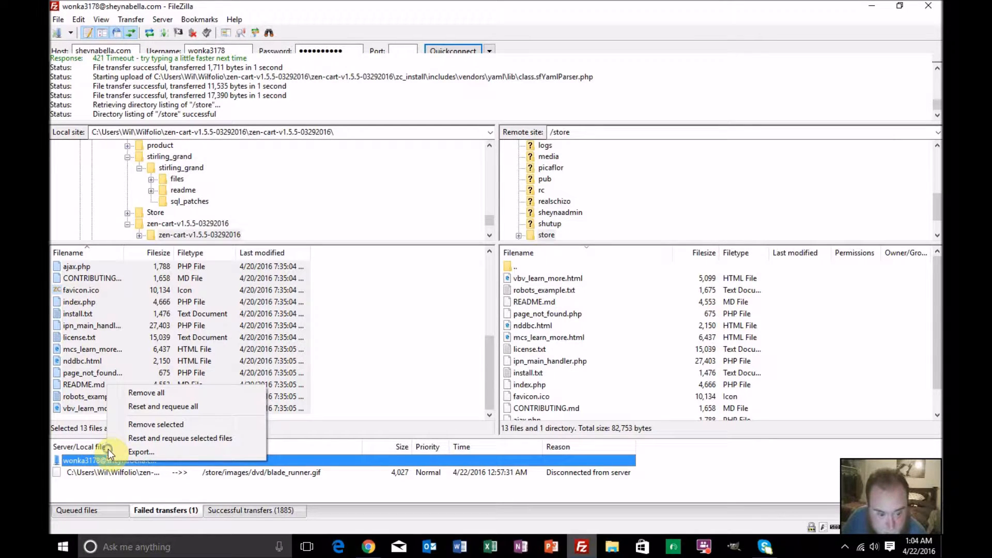
{"action": "left_click", "coordinate": [96, 448]}
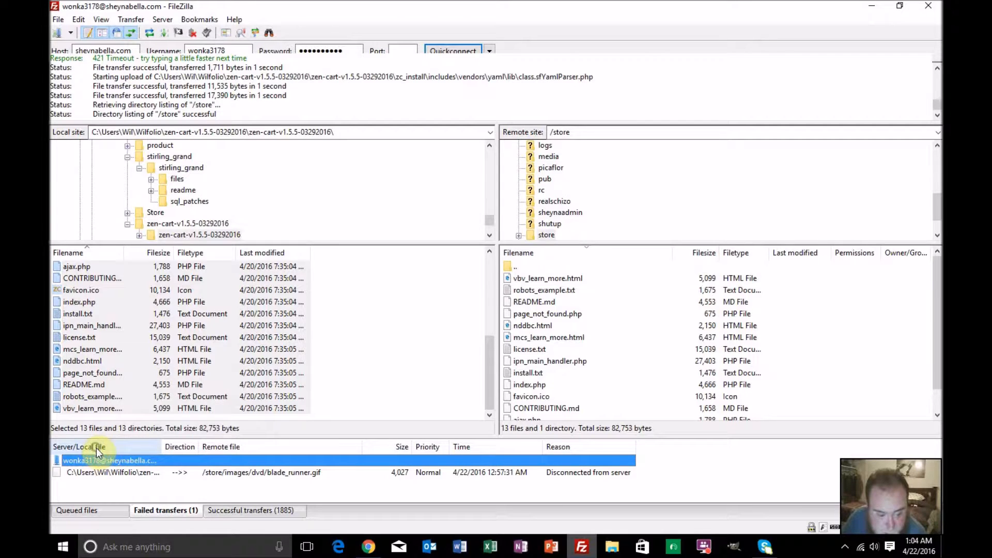
{"action": "right_click", "coordinate": [109, 473]}
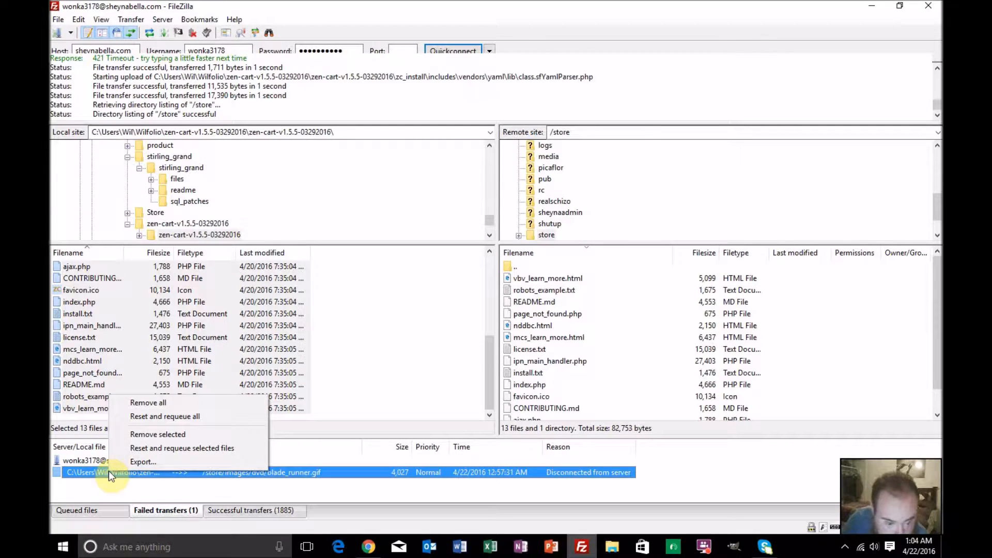
{"action": "left_click", "coordinate": [142, 417]}
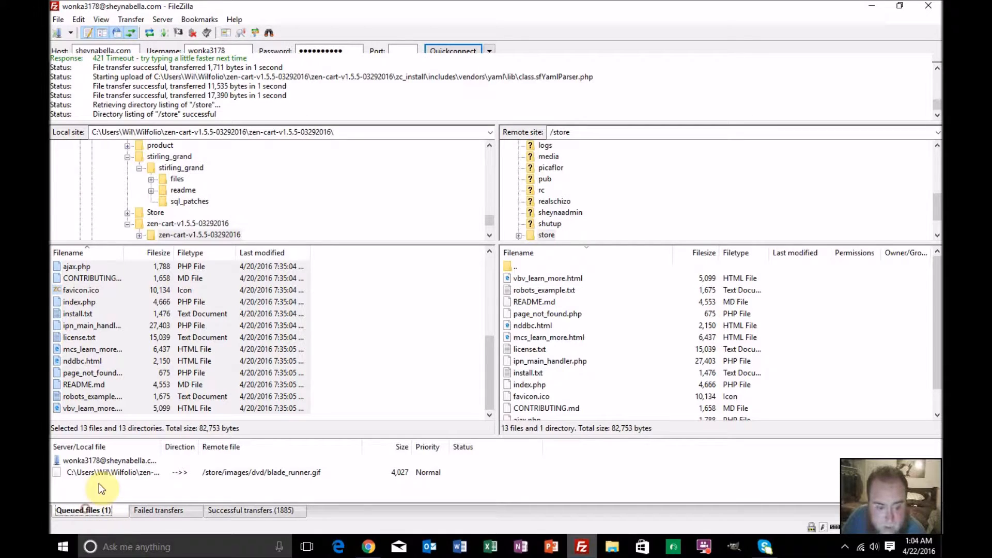
- Process the queue, overwriting the server's blade_runner.gif, and return to Chrome
{"action": "right_click", "coordinate": [104, 461]}
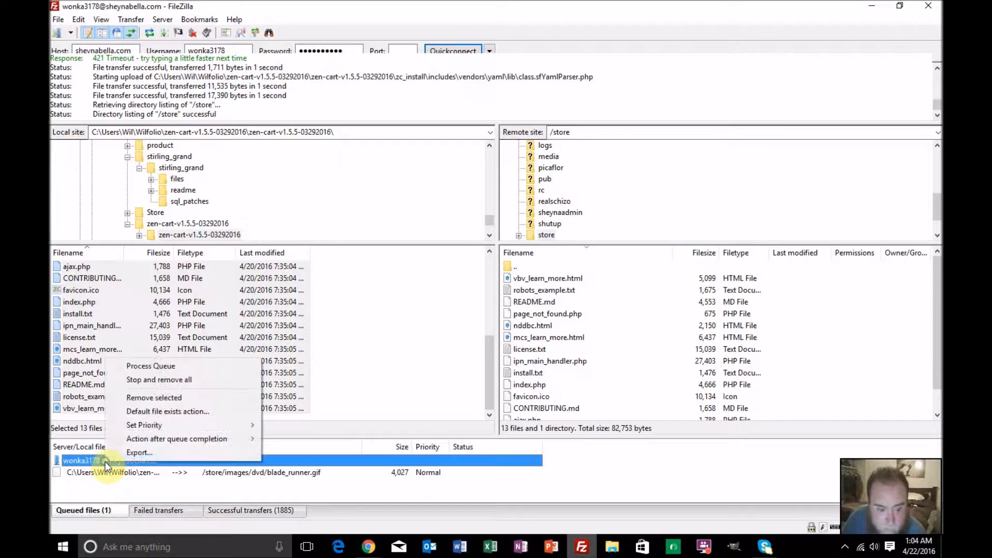
{"action": "left_click", "coordinate": [148, 366]}
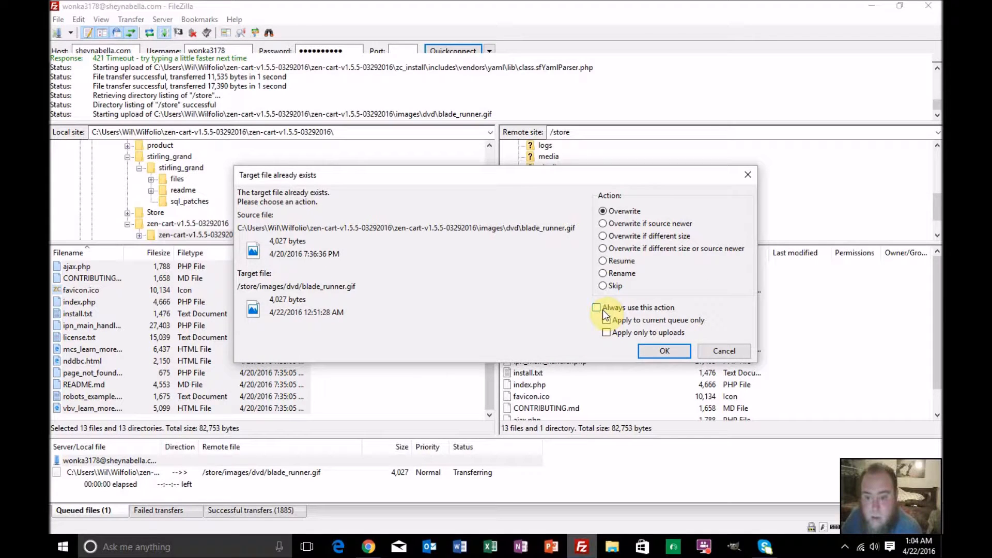
{"action": "left_click", "coordinate": [655, 351]}
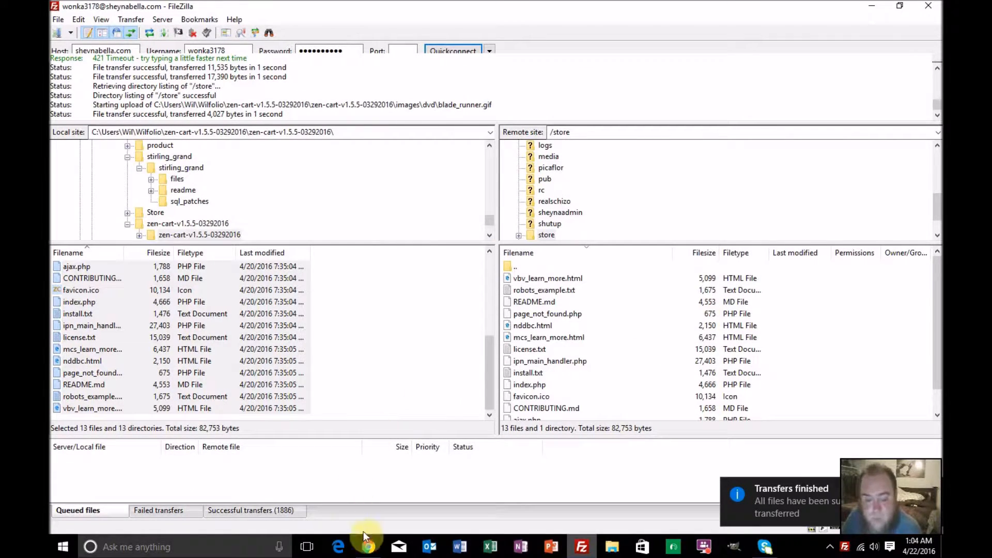
{"action": "left_click", "coordinate": [368, 545]}
- Load wilfolio.com/store in a new Chrome tab, which returns a 404, then return to FileZilla
{"action": "left_click", "coordinate": [428, 7]}
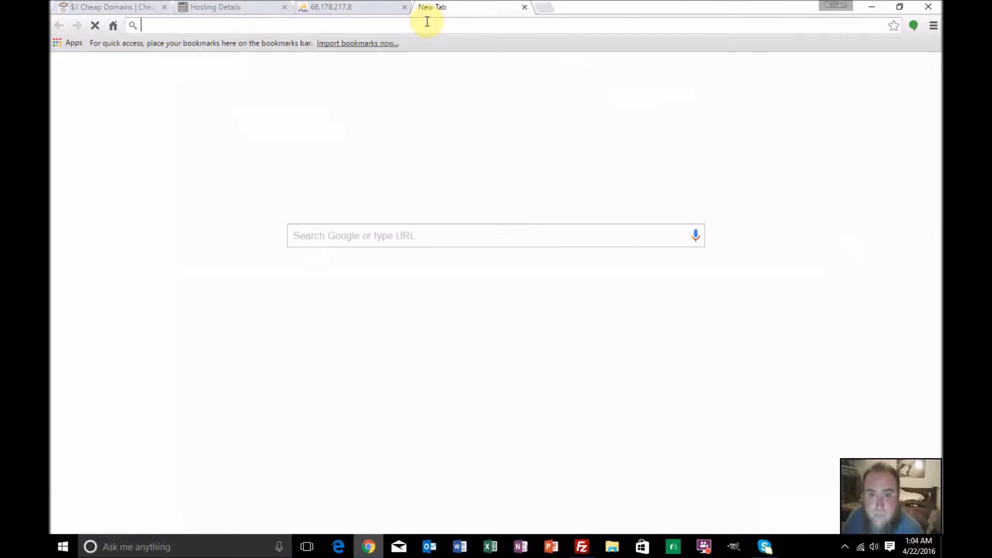
{"action": "type", "text": "wil"}
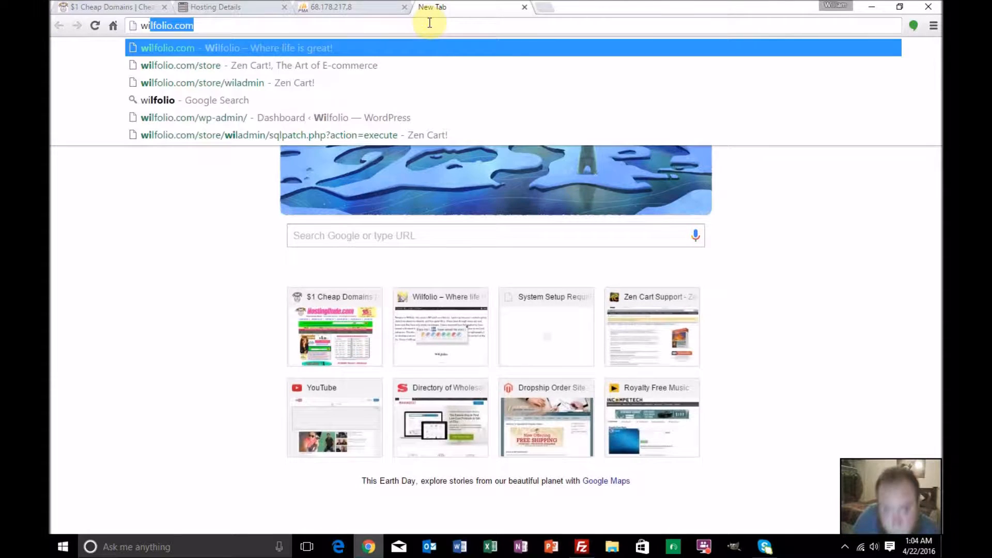
{"action": "type", "text": "folio.com/store"}
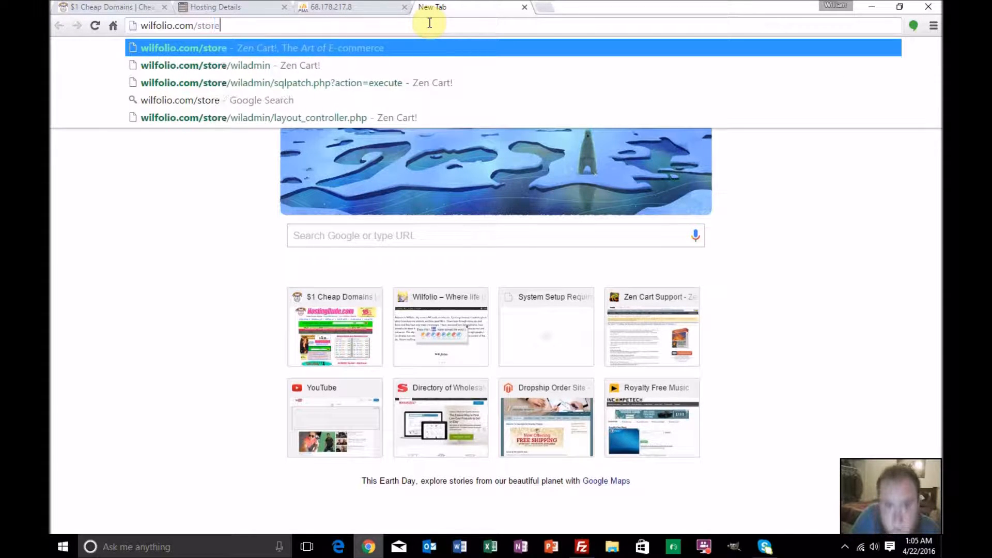
{"action": "key", "text": "Return"}
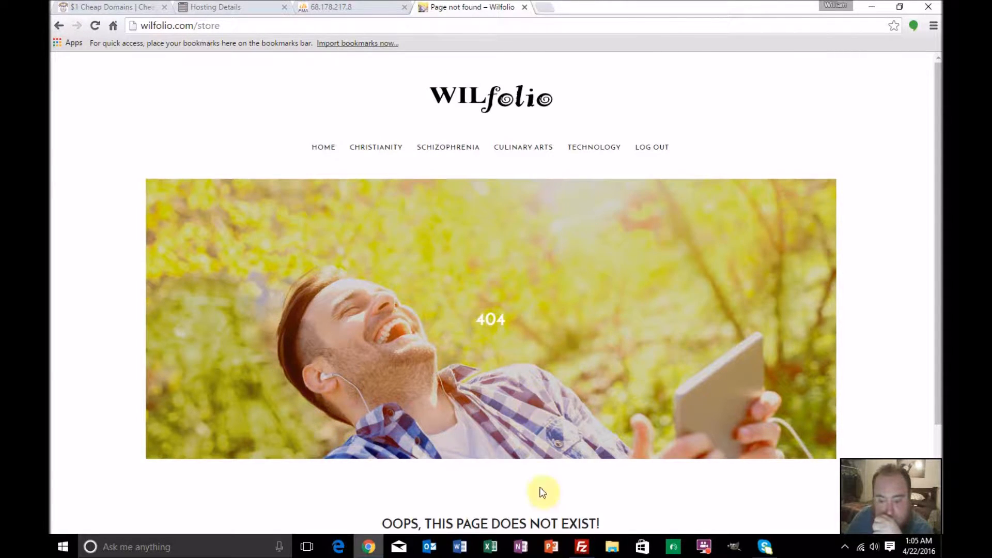
{"action": "left_click", "coordinate": [574, 546]}
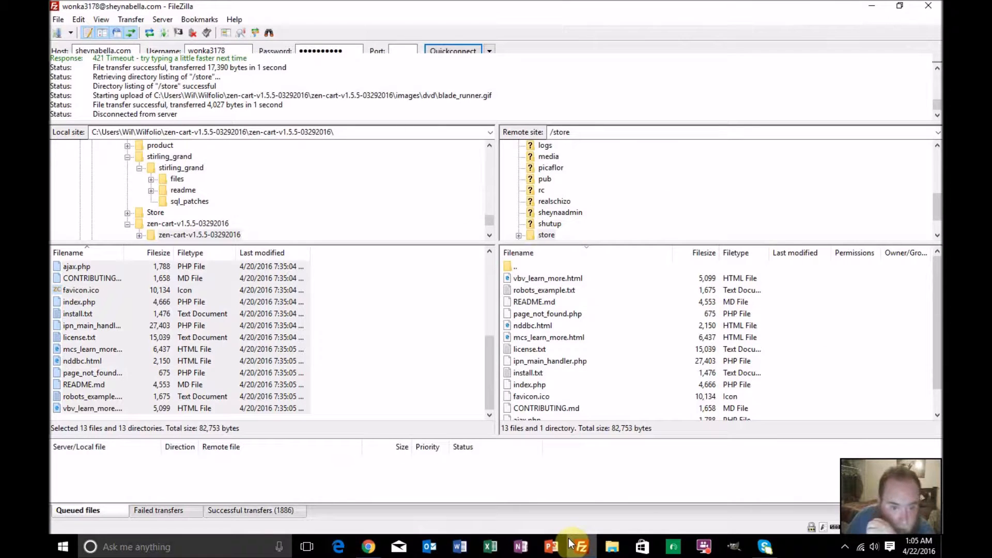
- Refresh the remote /store listing to show 13 files and 13 directories, then return to Chrome
{"action": "scroll", "coordinate": [578, 385], "scroll_direction": "down", "scroll_amount": 1}
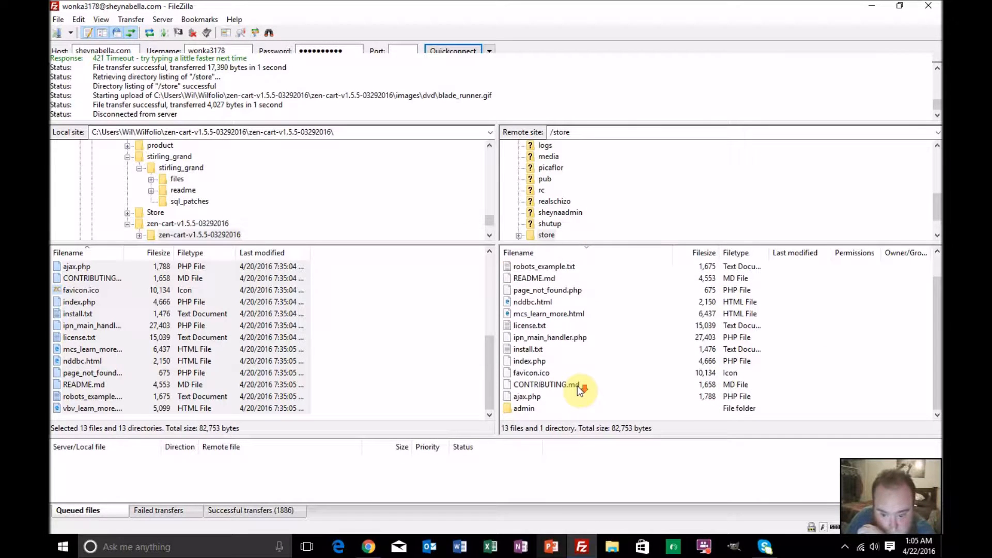
{"action": "scroll", "coordinate": [578, 386], "scroll_direction": "up", "scroll_amount": 1}
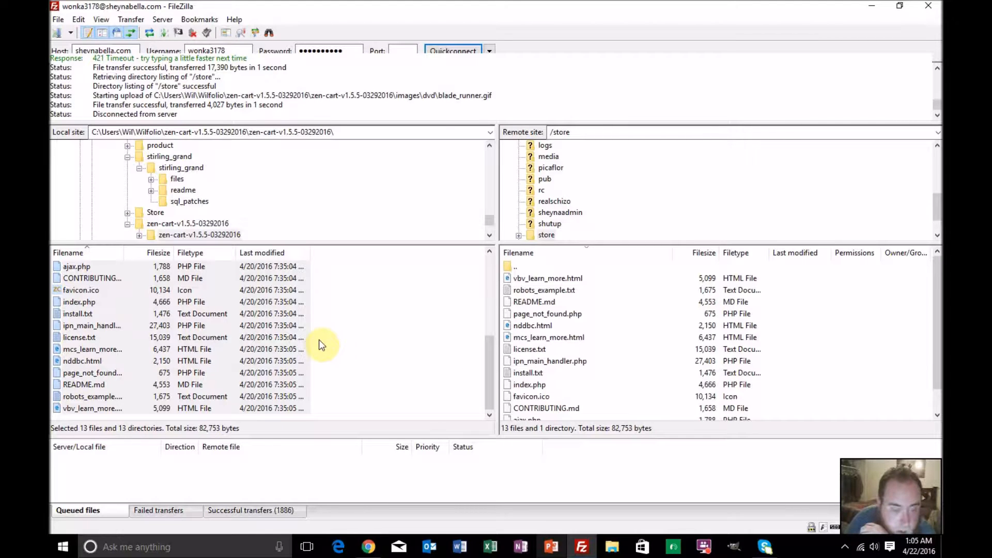
{"action": "scroll", "coordinate": [319, 345], "scroll_direction": "up", "scroll_amount": 5}
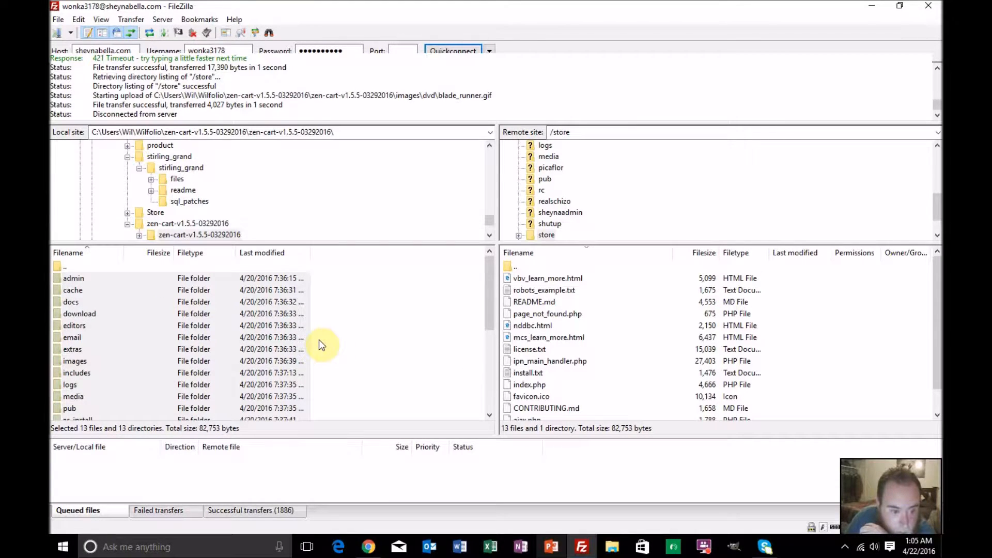
{"action": "scroll", "coordinate": [319, 341], "scroll_direction": "down", "scroll_amount": 1}
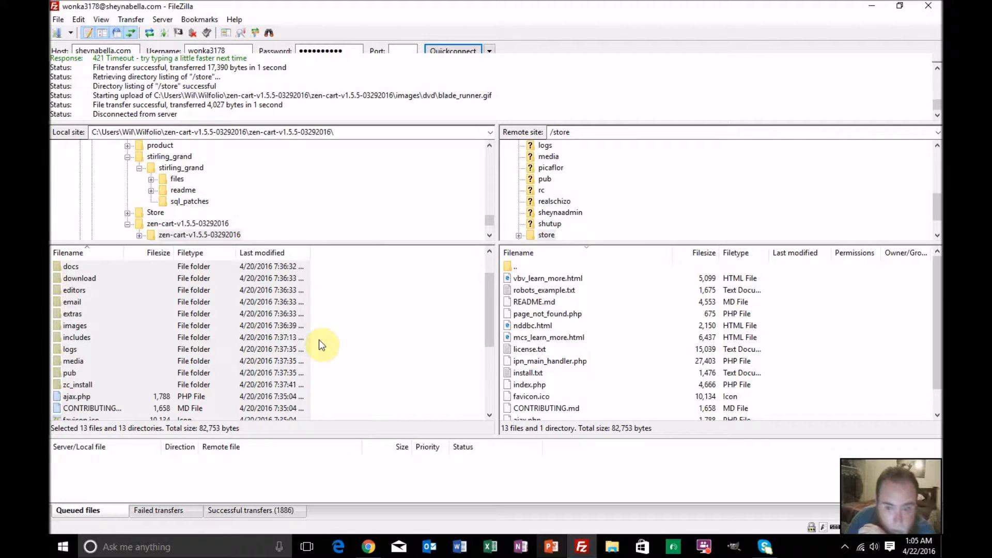
{"action": "left_click", "coordinate": [551, 224]}
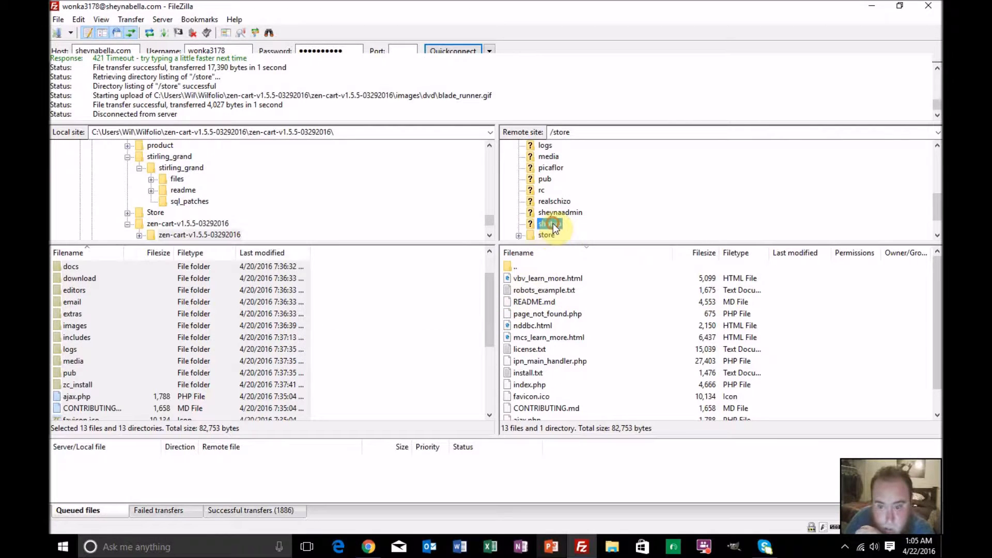
{"action": "left_click", "coordinate": [547, 235]}
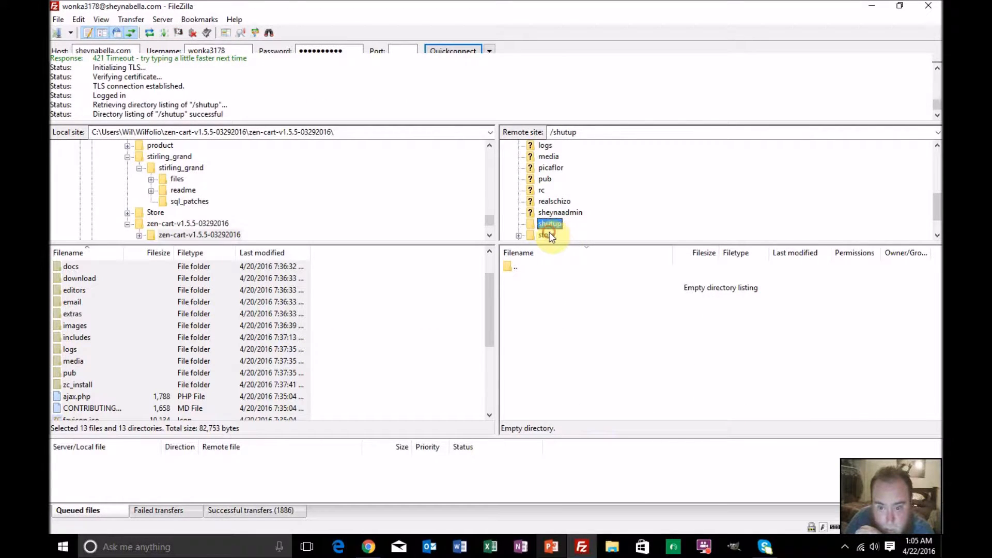
{"action": "scroll", "coordinate": [566, 330], "scroll_direction": "down", "scroll_amount": 5}
{"action": "scroll", "coordinate": [566, 330], "scroll_direction": "down", "scroll_amount": 1}
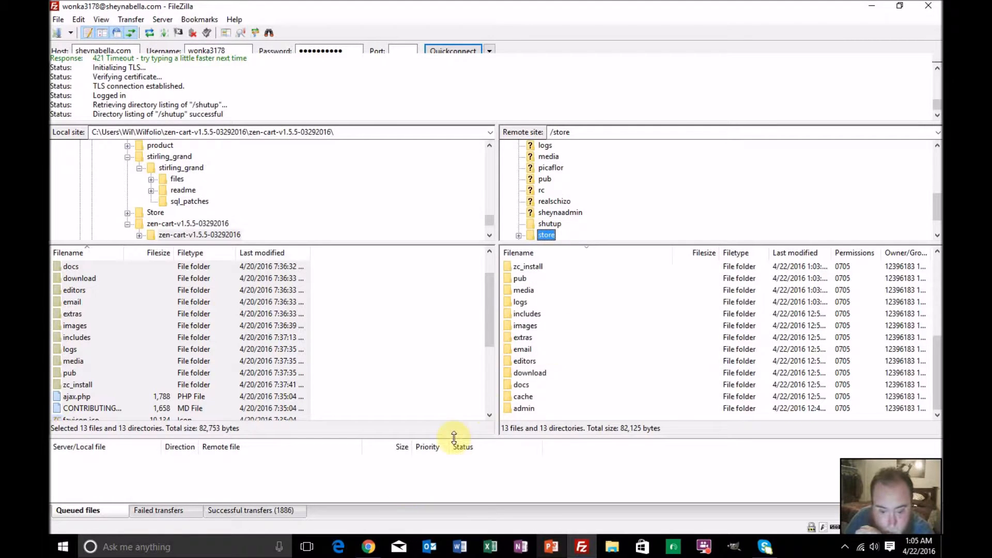
{"action": "left_click", "coordinate": [369, 547]}
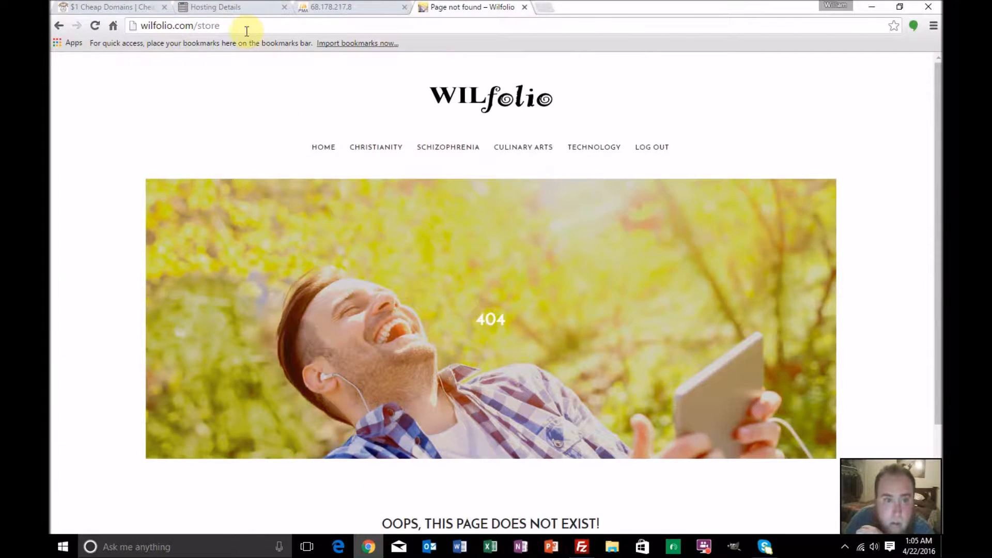
- Reload wilfolio.com/store, which is still a 404, then minimize Chrome
{"action": "left_click_drag", "start_coordinate": [244, 25], "coordinate": [123, 21]}
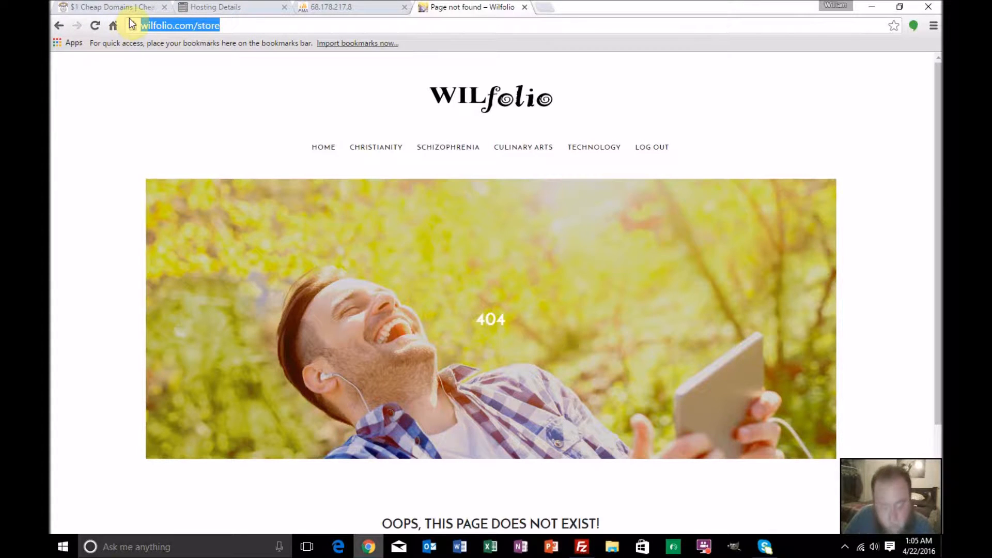
{"action": "type", "text": "wilfolio"}
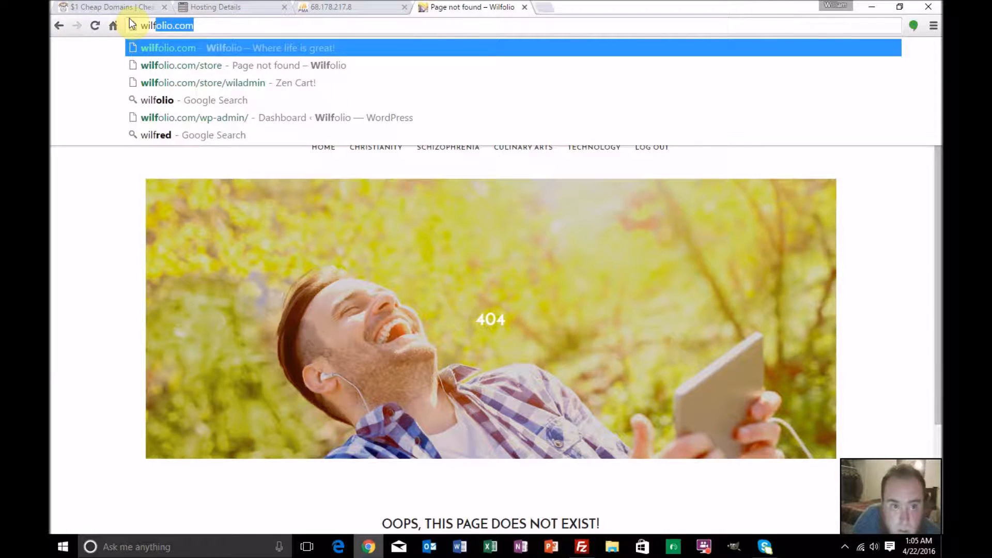
{"action": "type", "text": ".com/stor"}
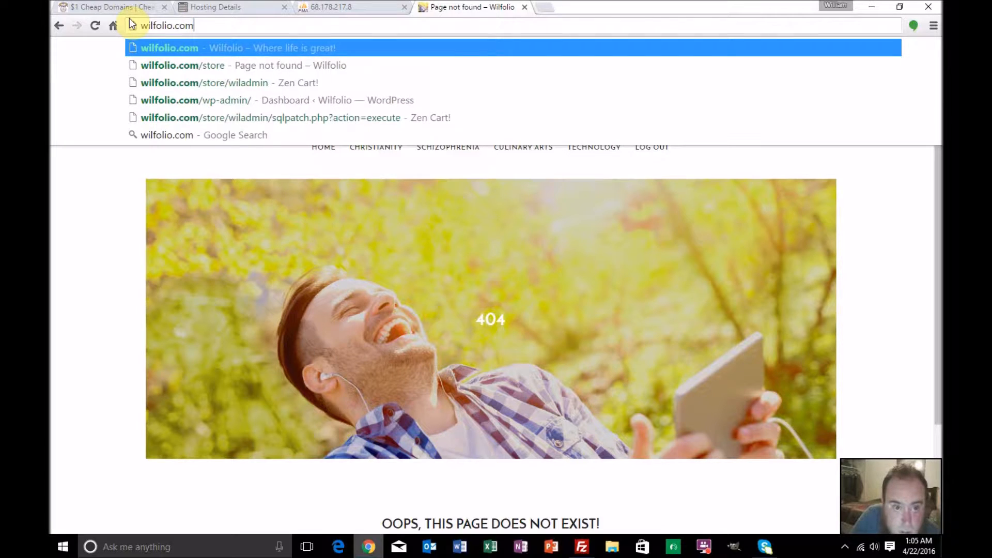
{"action": "type", "text": "e"}
{"action": "key", "text": "Return"}
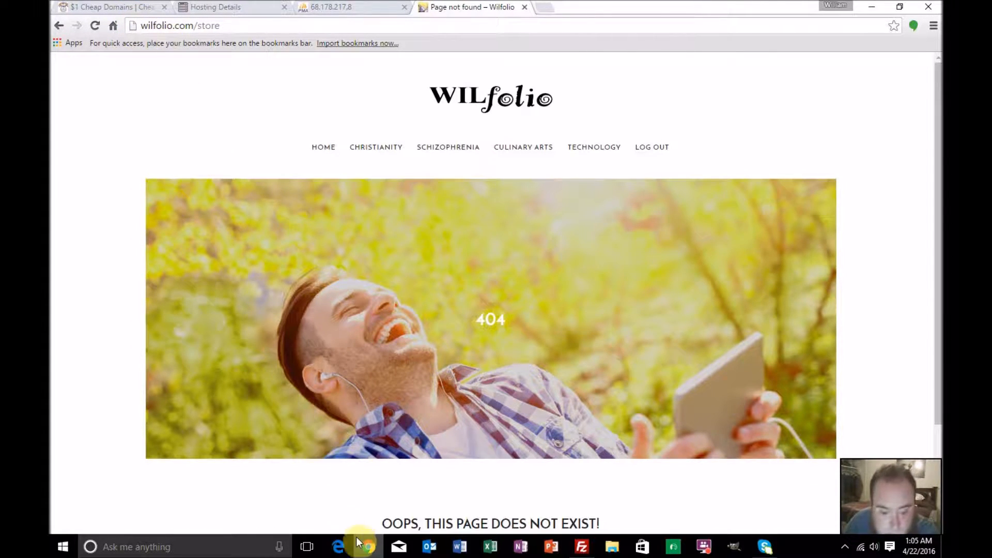
{"action": "left_click", "coordinate": [368, 547]}
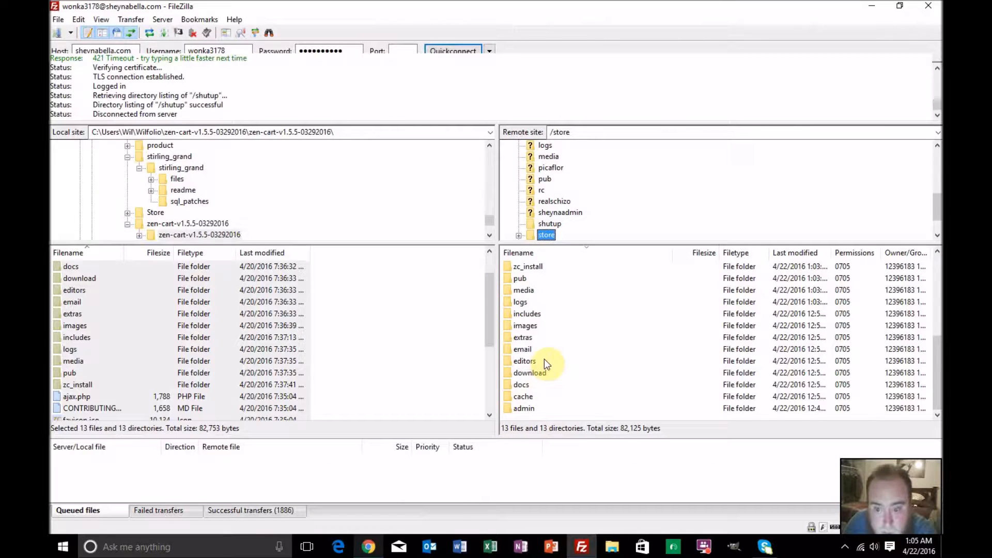
- Move the remote store folder into wilfolio, then reload wilfolio.com/store to reach Zen Cart's setup page
{"action": "scroll", "coordinate": [545, 359], "scroll_direction": "up", "scroll_amount": 3}
{"action": "scroll", "coordinate": [544, 359], "scroll_direction": "up", "scroll_amount": 2}
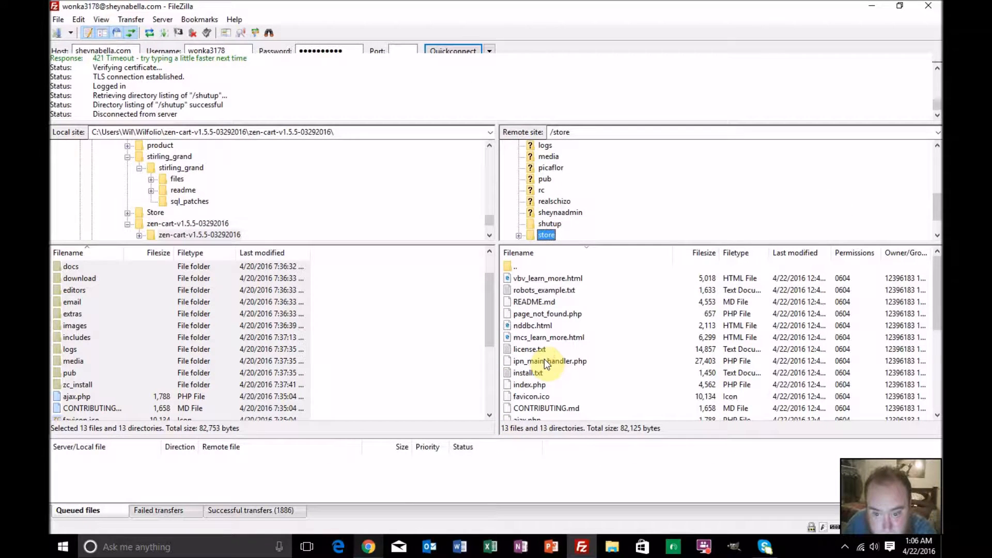
{"action": "left_click", "coordinate": [551, 224]}
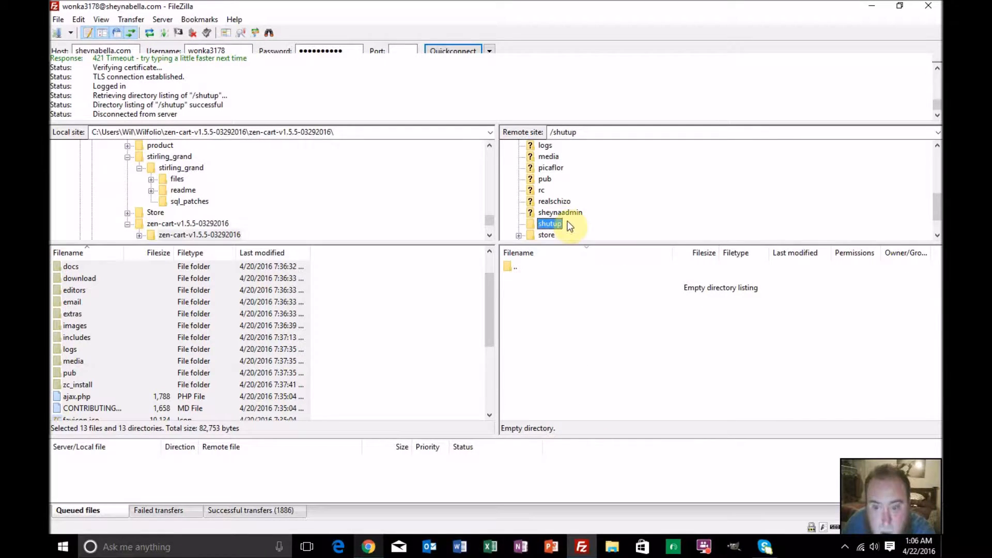
{"action": "scroll", "coordinate": [572, 216], "scroll_direction": "up", "scroll_amount": 5}
{"action": "scroll", "coordinate": [571, 210], "scroll_direction": "down", "scroll_amount": 6}
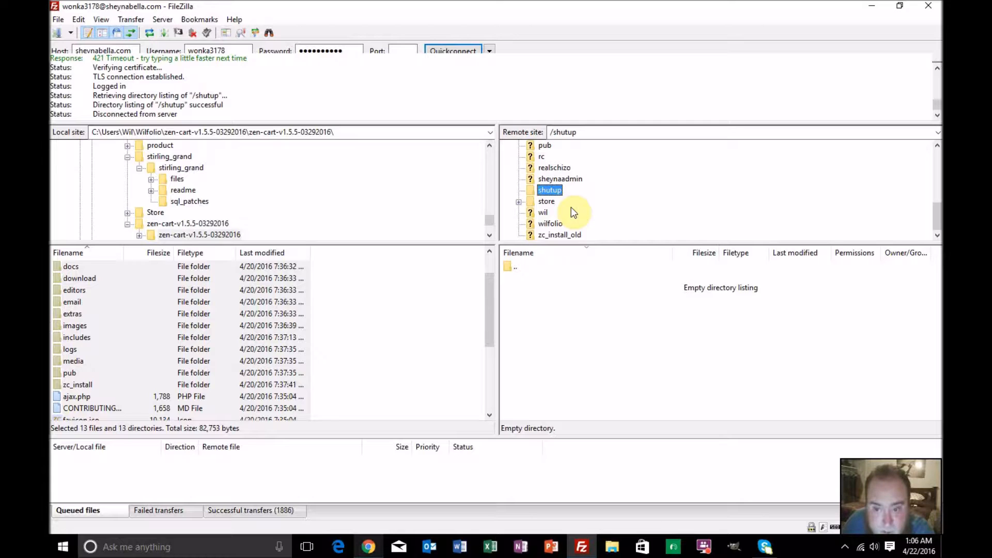
{"action": "left_click", "coordinate": [549, 203]}
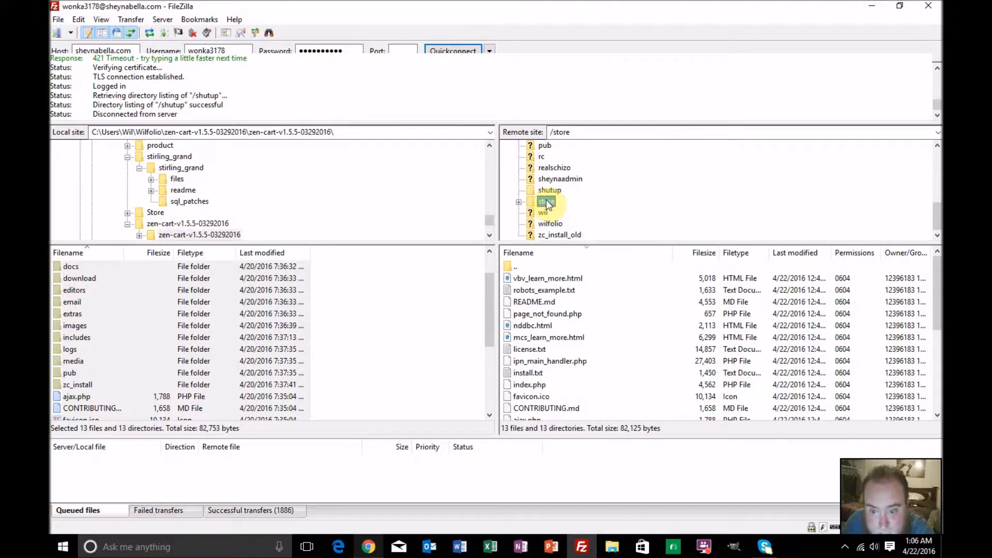
{"action": "double_click", "coordinate": [506, 266]}
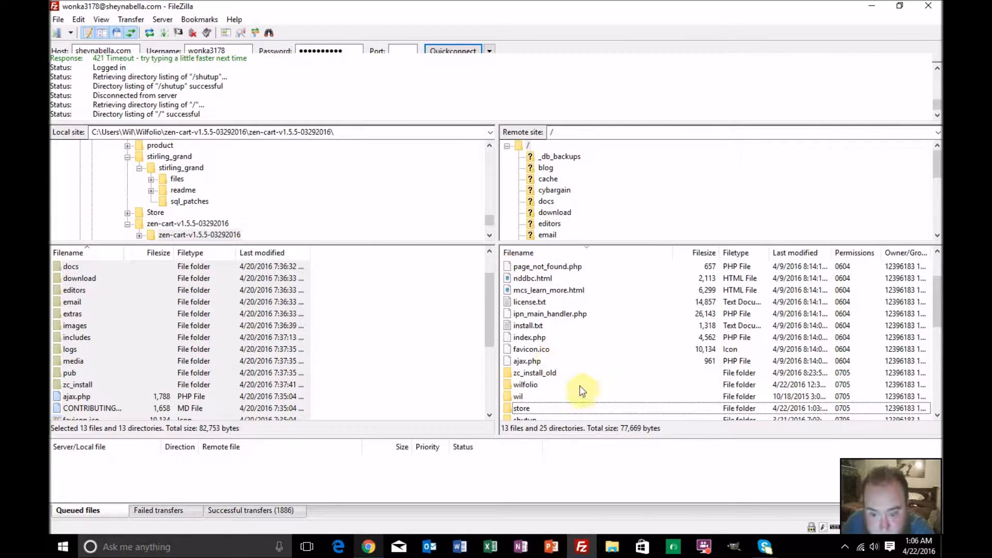
{"action": "scroll", "coordinate": [582, 384], "scroll_direction": "down", "scroll_amount": 2}
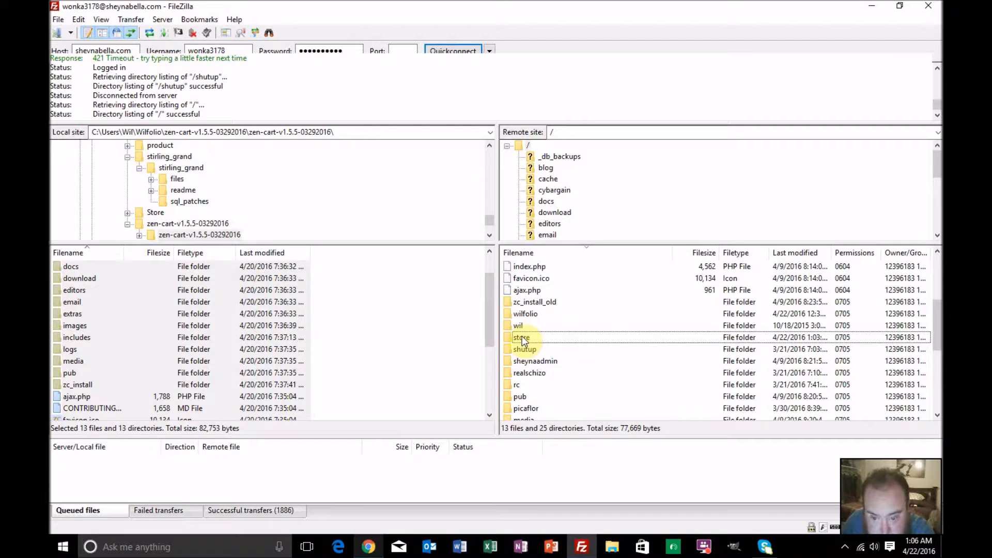
{"action": "left_click_drag", "start_coordinate": [522, 337], "coordinate": [535, 308]}
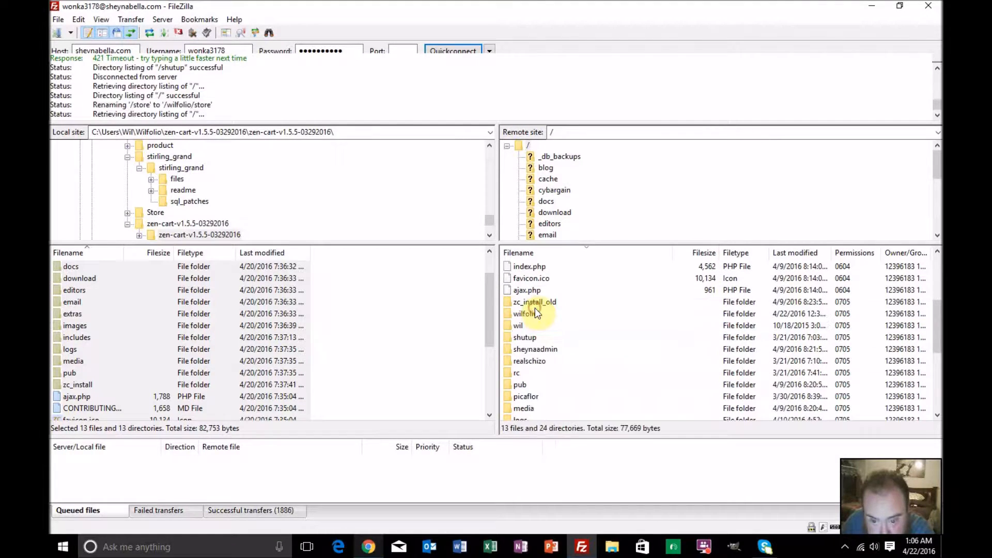
{"action": "left_click", "coordinate": [369, 547]}
{"action": "left_click", "coordinate": [93, 27]}
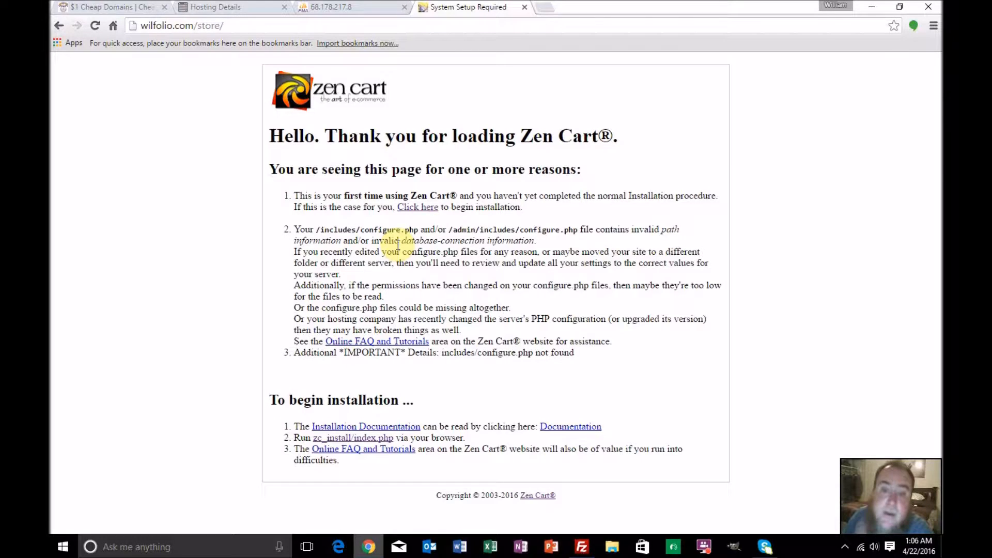
- Start the Zen Cart installation from the System Setup Required page's 'Click here' link
{"action": "left_click", "coordinate": [408, 207]}
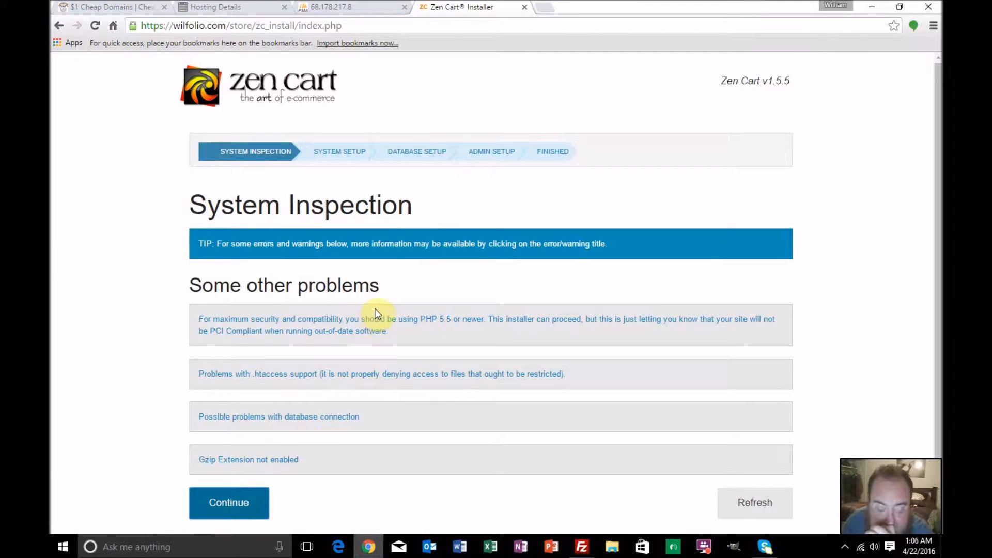
- Read and dismiss the 'Possible problems with database connection' explanation
{"action": "scroll", "coordinate": [374, 310], "scroll_direction": "down", "scroll_amount": 1}
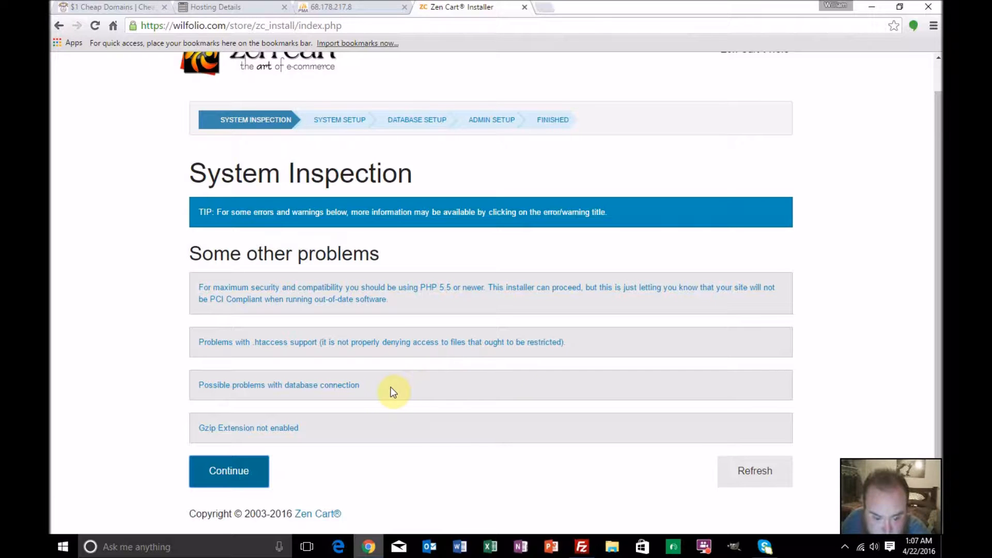
{"action": "left_click", "coordinate": [348, 387]}
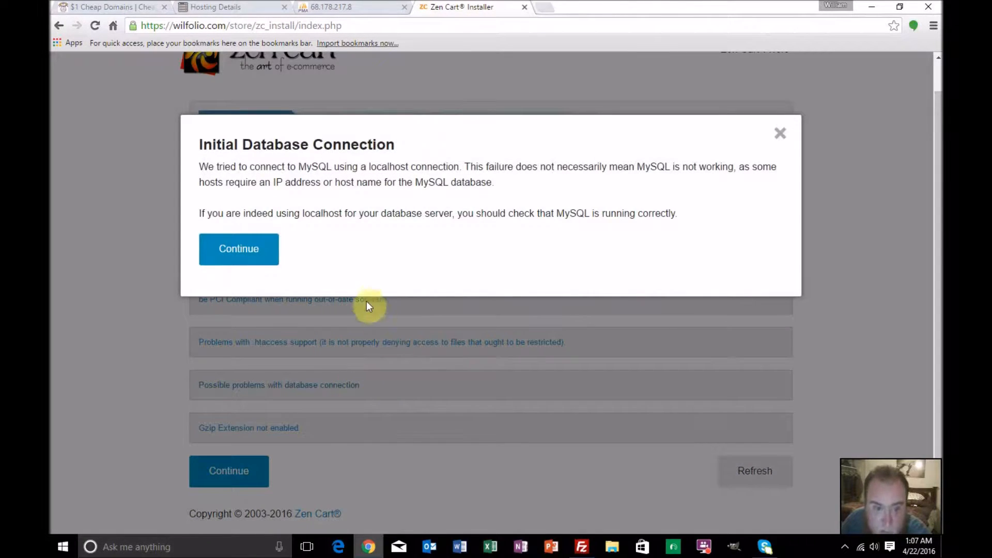
{"action": "left_click", "coordinate": [780, 132]}
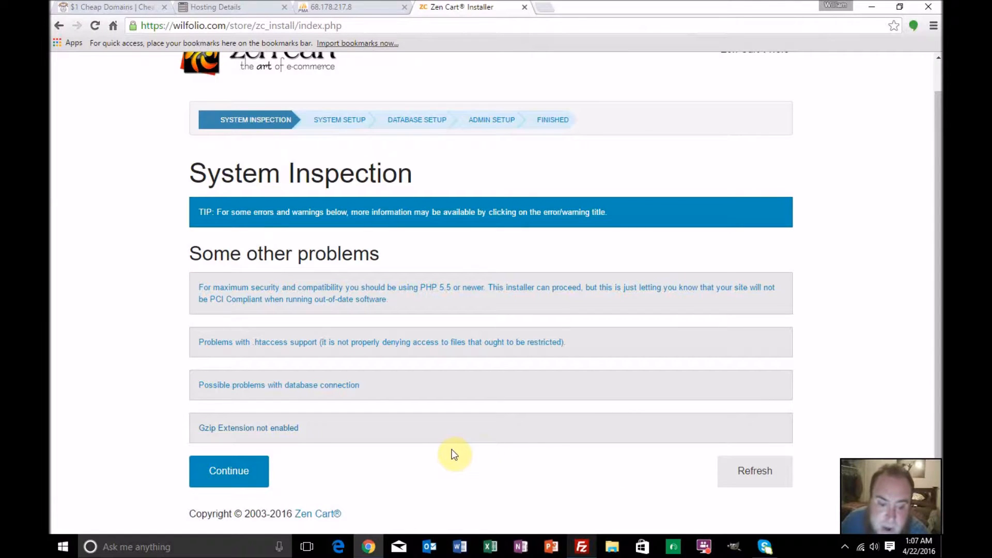
- Agree to the Zen Cart license terms after reviewing the full license text
{"action": "left_click", "coordinate": [233, 478]}
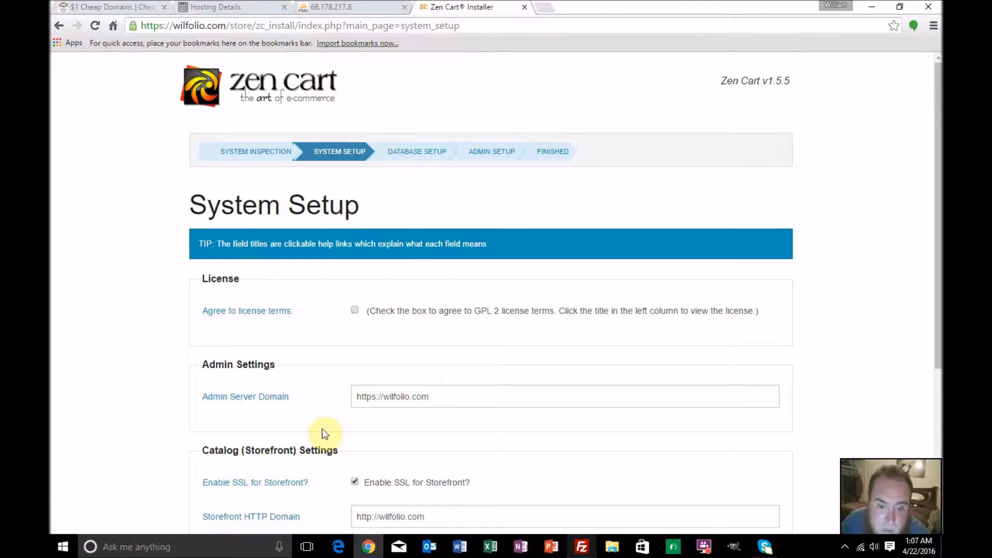
{"action": "left_click", "coordinate": [355, 310]}
{"action": "left_click", "coordinate": [272, 312]}
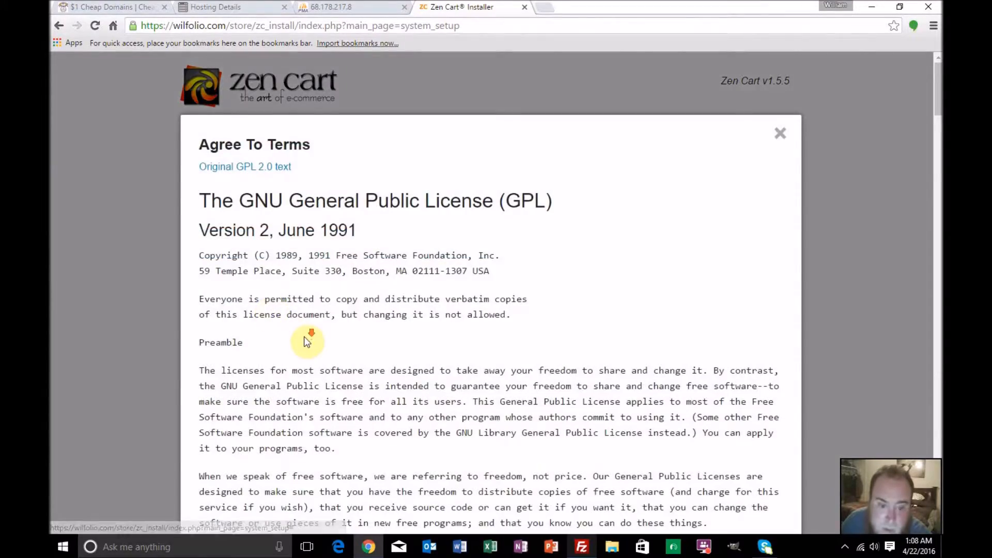
{"action": "scroll", "coordinate": [306, 339], "scroll_direction": "down", "scroll_amount": 20}
{"action": "scroll", "coordinate": [306, 336], "scroll_direction": "down", "scroll_amount": 20}
{"action": "scroll", "coordinate": [692, 165], "scroll_direction": "up", "scroll_amount": 15}
{"action": "scroll", "coordinate": [716, 164], "scroll_direction": "up", "scroll_amount": 20}
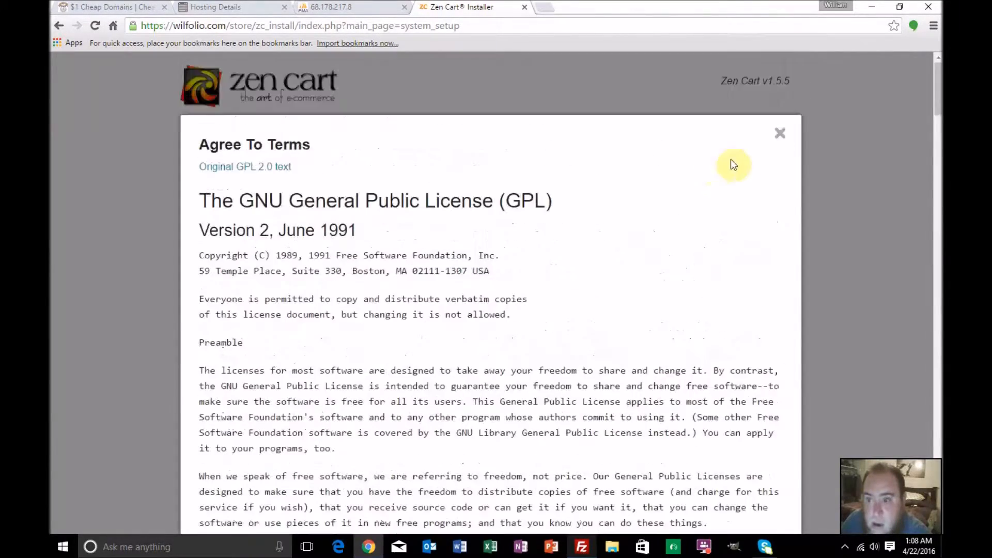
{"action": "left_click", "coordinate": [780, 135]}
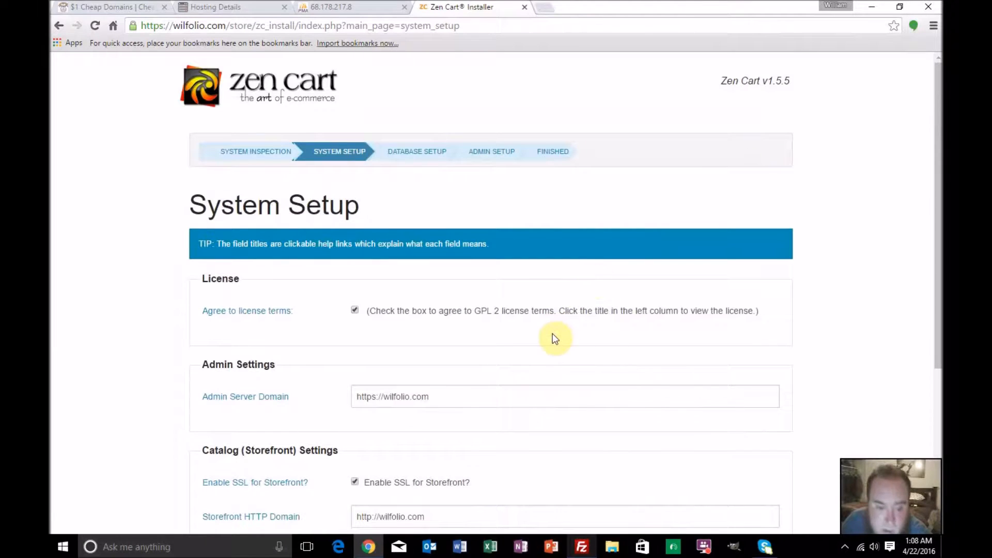
- Submit the System Setup settings with the wilfolio.com/store storefront URLs
{"action": "scroll", "coordinate": [553, 334], "scroll_direction": "down", "scroll_amount": 3}
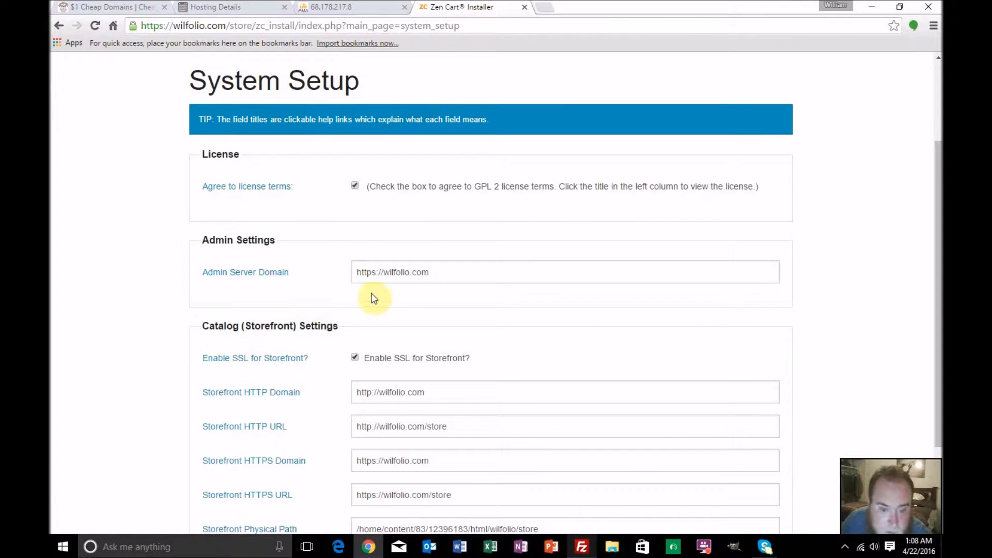
{"action": "scroll", "coordinate": [488, 303], "scroll_direction": "down", "scroll_amount": 3}
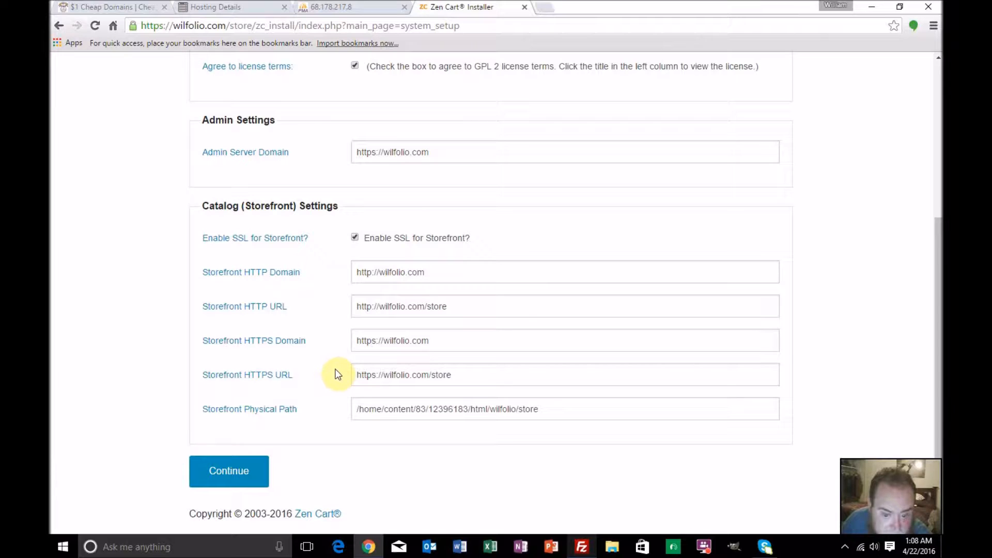
{"action": "left_click", "coordinate": [240, 483]}
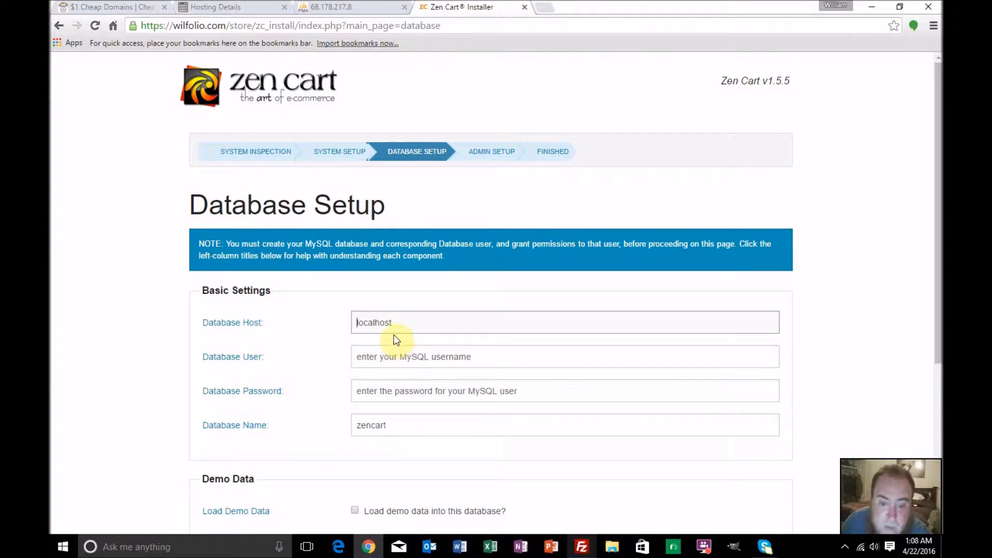
- Replace the localhost database host with the server IP 68.178.217.8 checked in phpMyAdmin
{"action": "left_click_drag", "start_coordinate": [401, 322], "coordinate": [341, 323]}
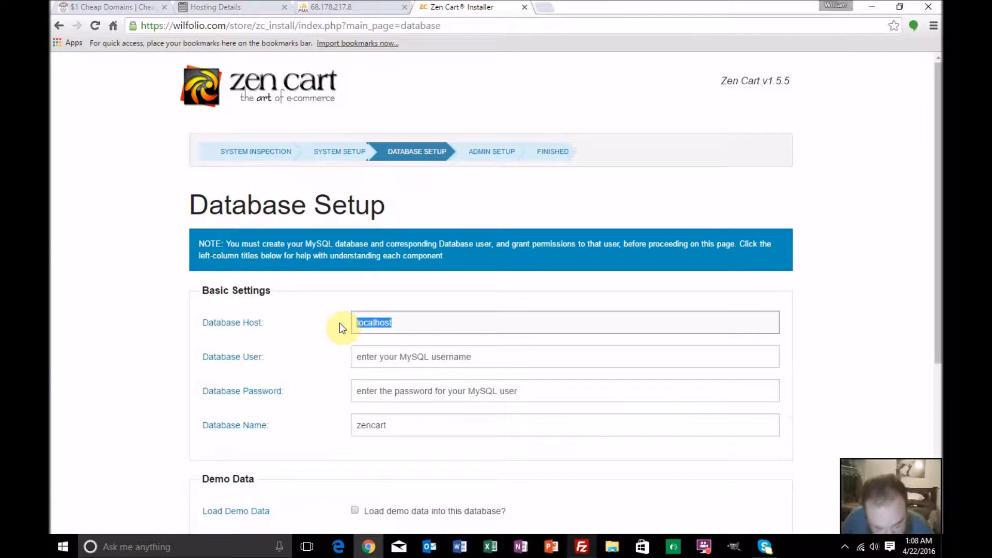
{"action": "type", "text": "68.178.217.8"}
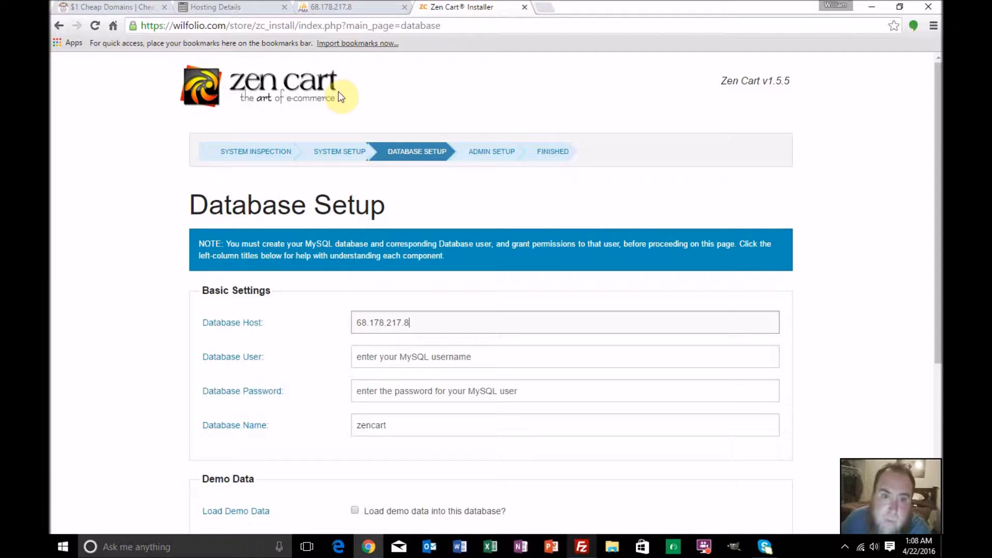
{"action": "left_click", "coordinate": [336, 7]}
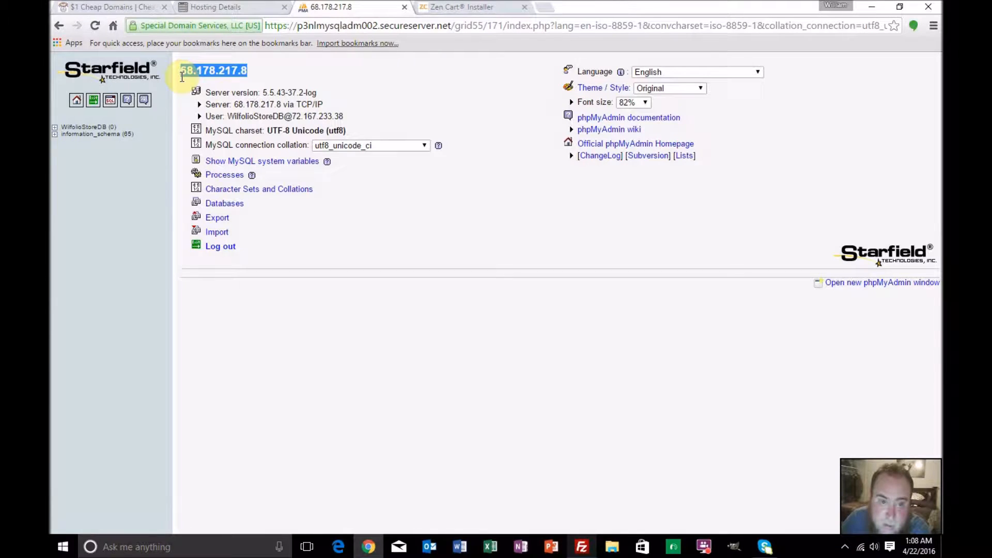
{"action": "left_click", "coordinate": [471, 8]}
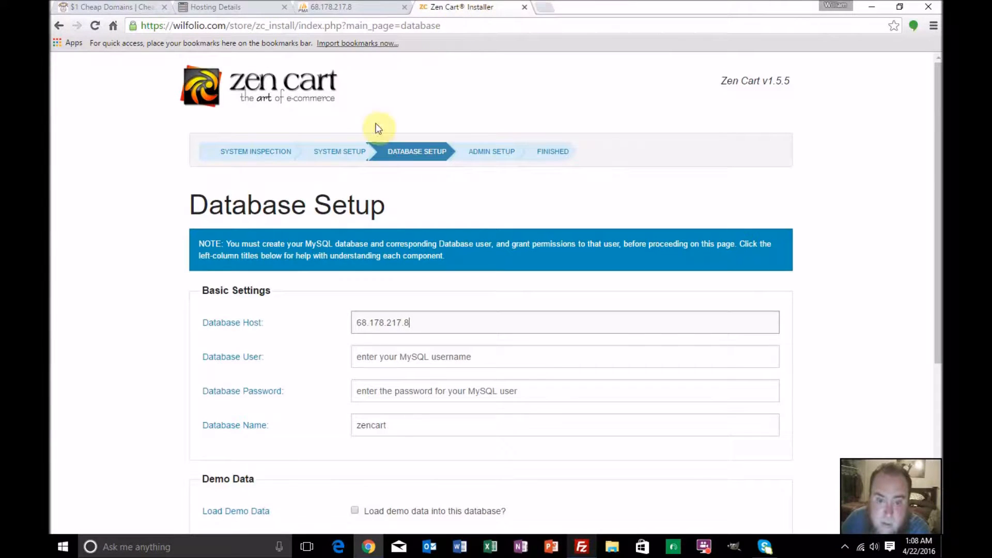
- Enter the database user name and the database password
{"action": "left_click", "coordinate": [433, 357]}
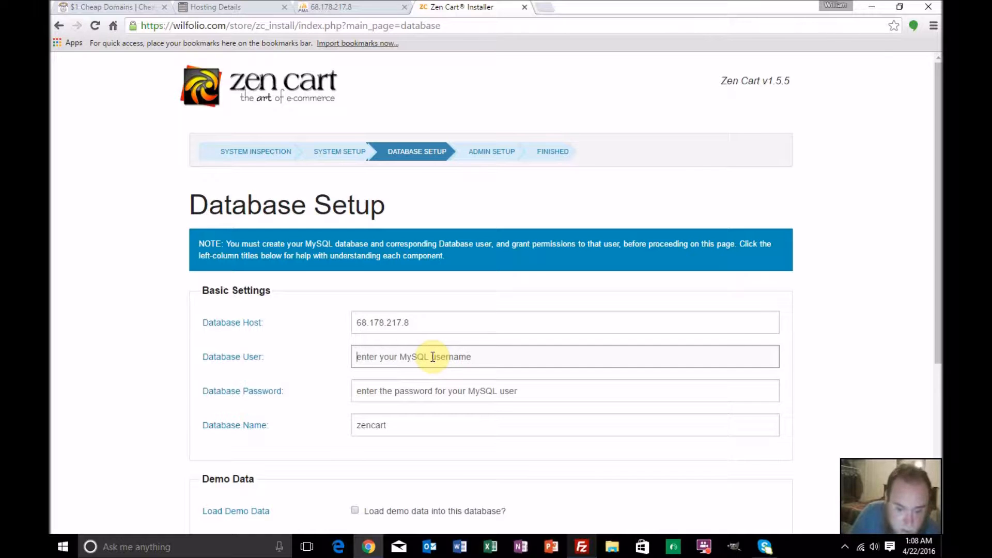
{"action": "type", "text": "Wilfolio"}
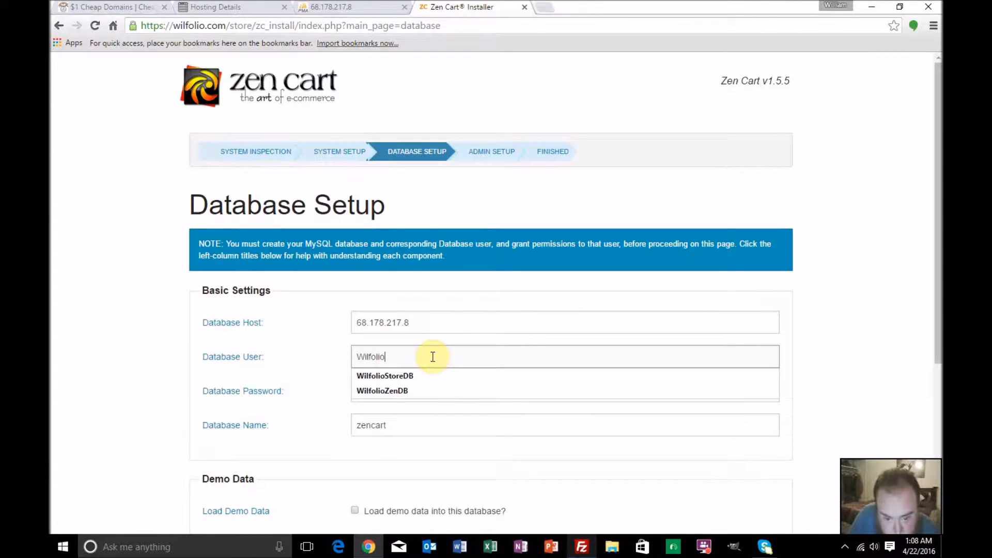
{"action": "type", "text": "StoreDV"}
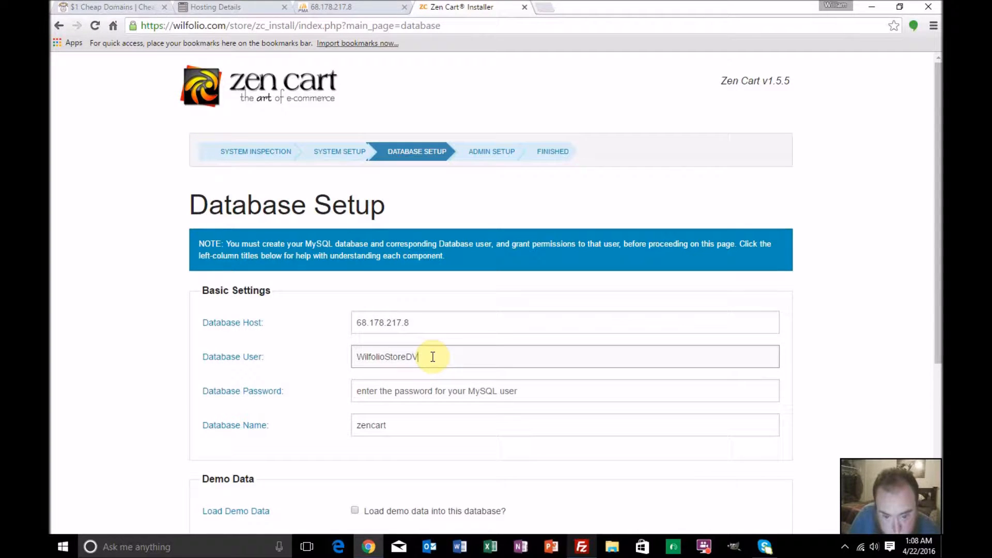
{"action": "key", "text": "BackSpace"}
{"action": "type", "text": "B"}
{"action": "key", "text": "Tab"}
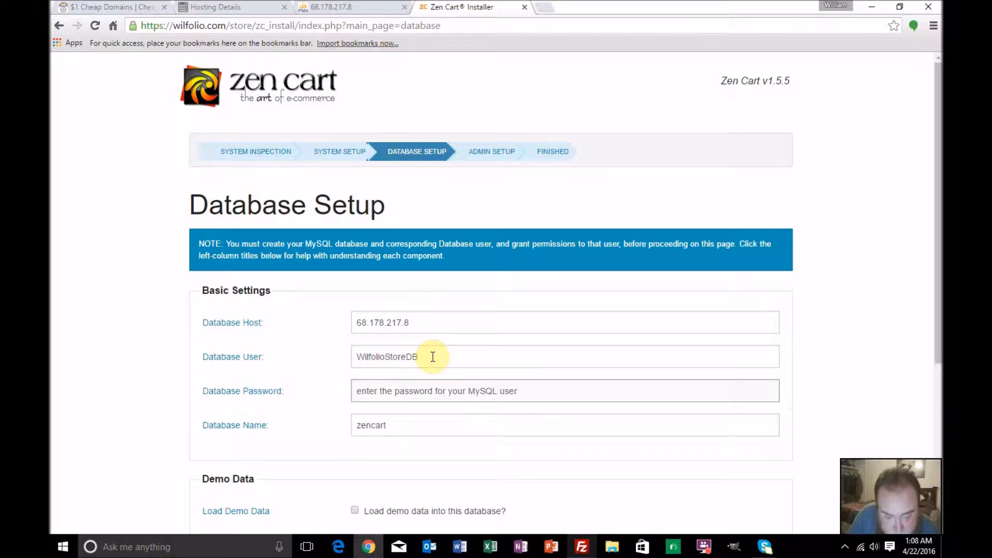
{"action": "type", "text": "••••••"}
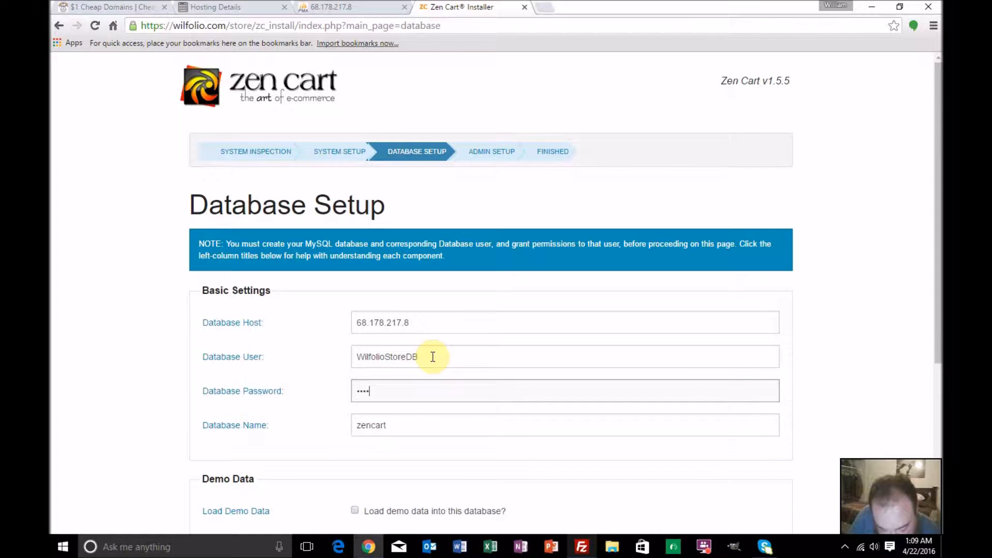
{"action": "type", "text": "••••"}
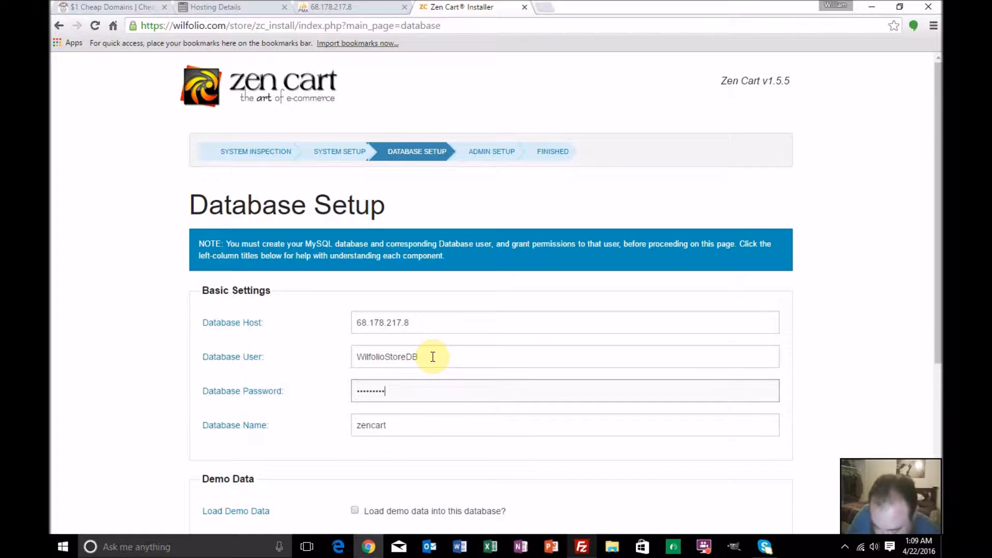
- Set the database name to WilfolioStoreDB and submit to create the database
{"action": "key", "text": "Tab"}
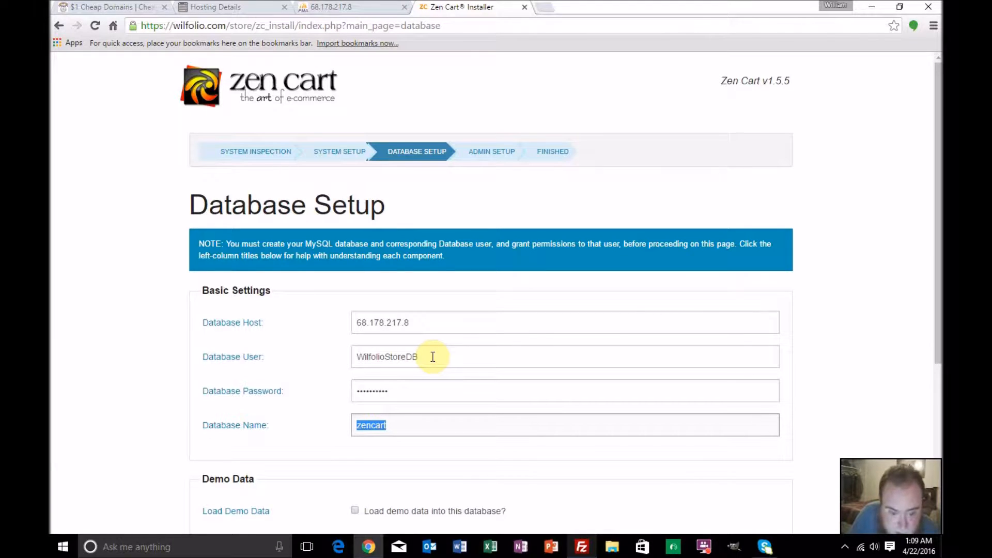
{"action": "type", "text": "Wilfolio"}
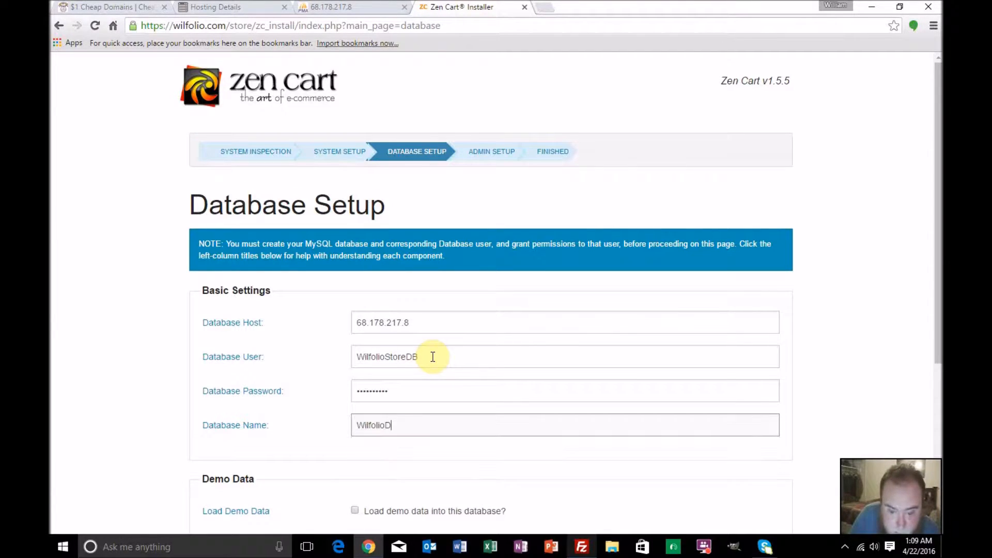
{"action": "type", "text": "StoreDV"}
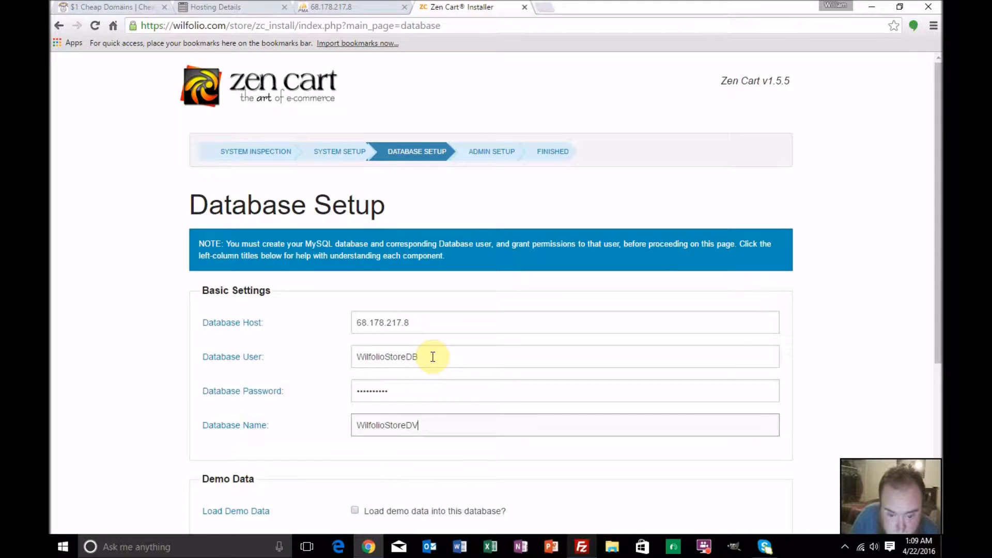
{"action": "key", "text": "BackSpace"}
{"action": "type", "text": "B"}
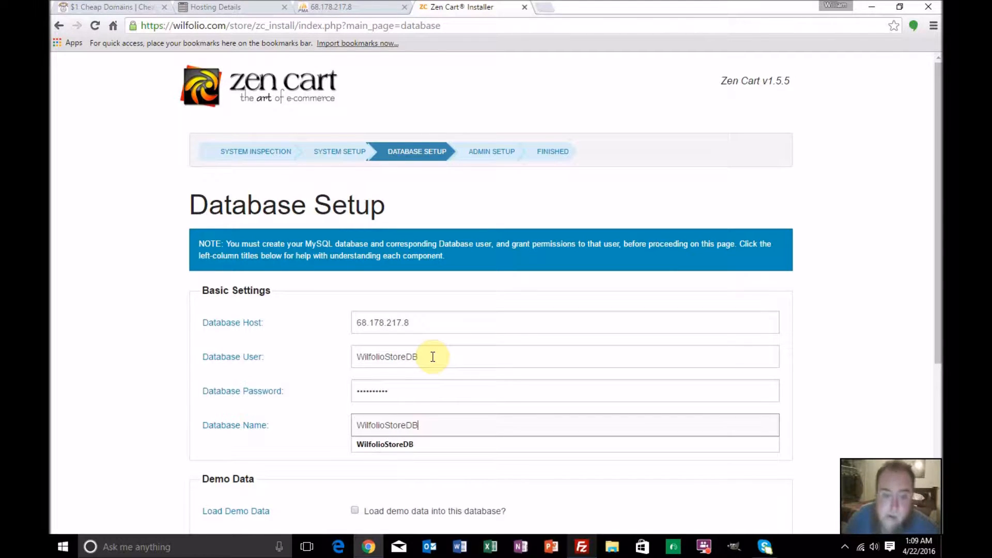
{"action": "scroll", "coordinate": [396, 366], "scroll_direction": "down", "scroll_amount": 3}
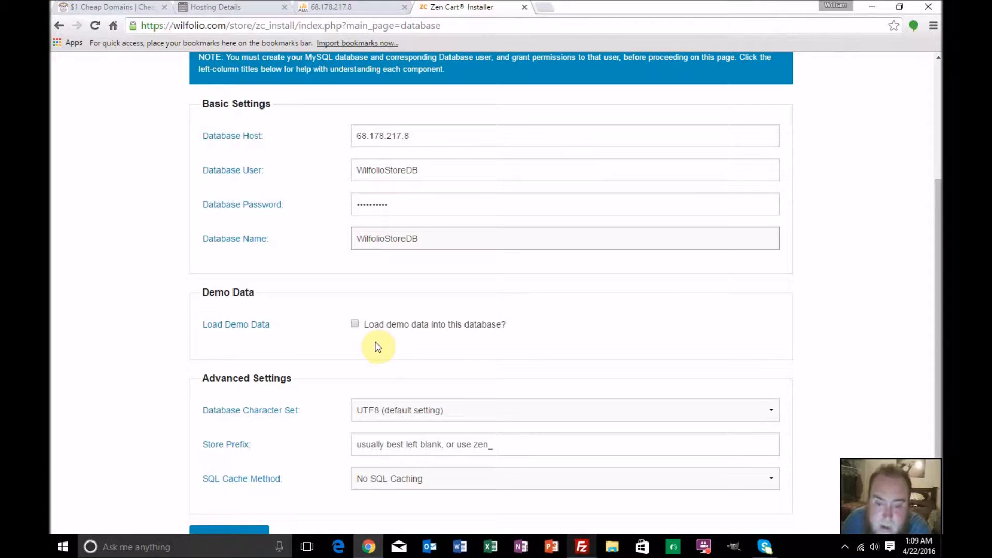
{"action": "scroll", "coordinate": [377, 346], "scroll_direction": "down", "scroll_amount": 2}
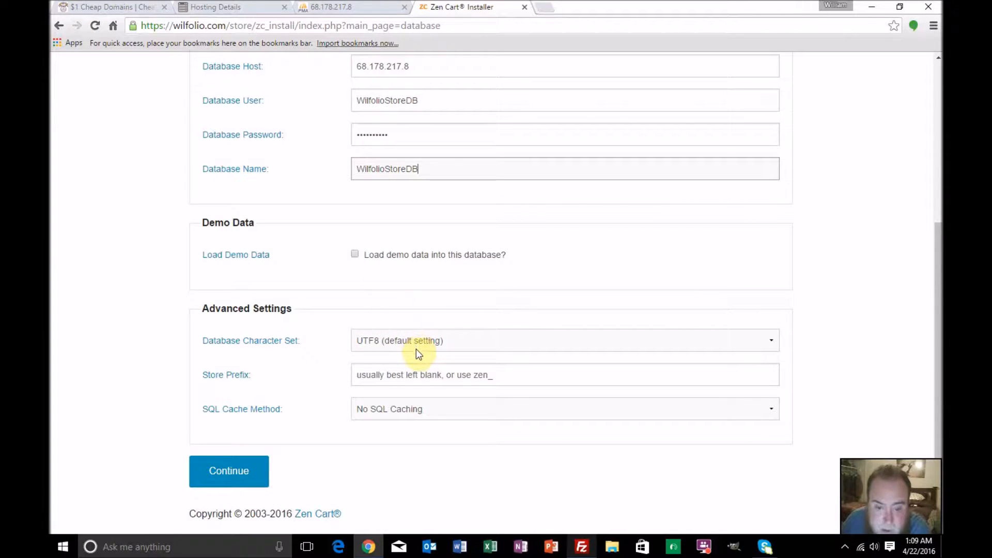
{"action": "left_click", "coordinate": [235, 469]}
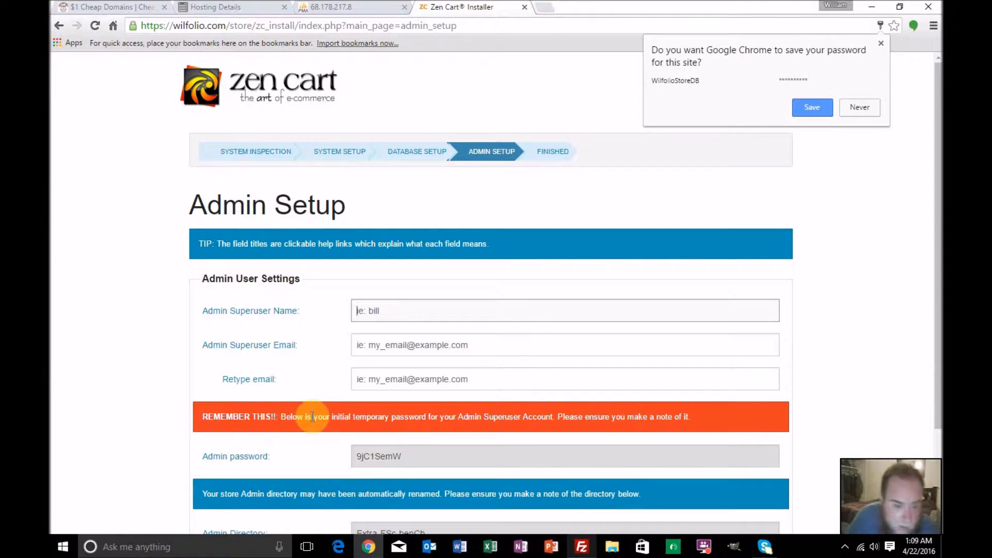
- Enter superuser name Admin and fill in the admin e-mail address and its confirmation
{"action": "type", "text": "Admin"}
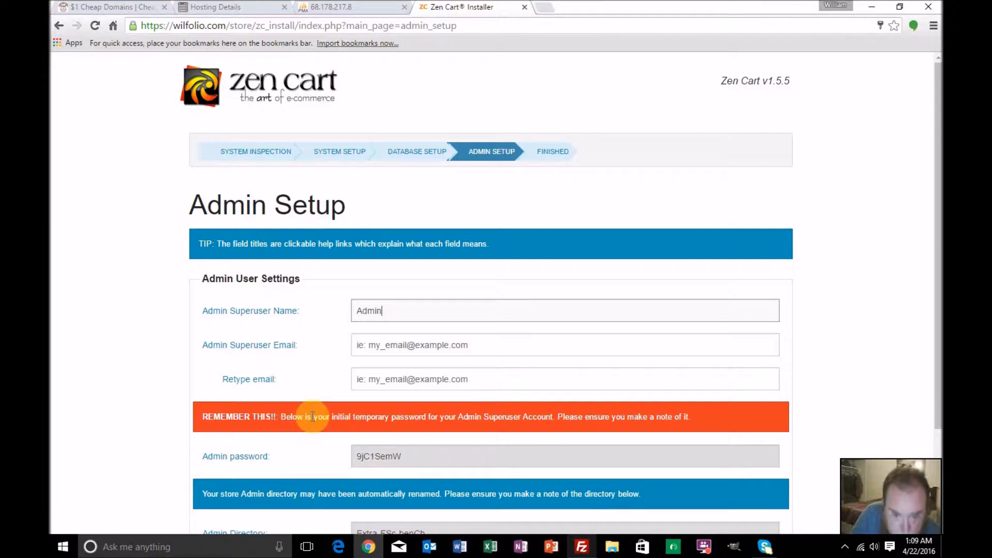
{"action": "left_click", "coordinate": [377, 344]}
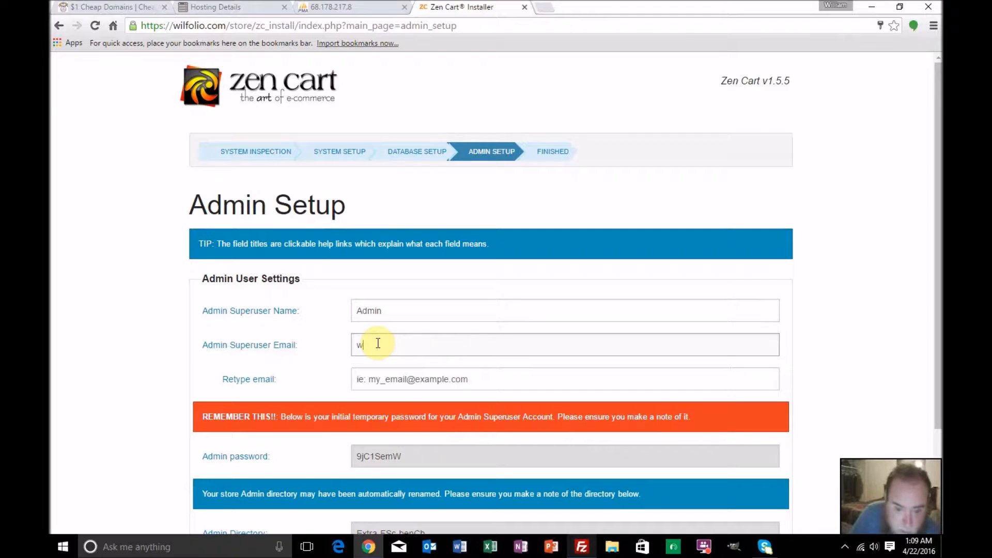
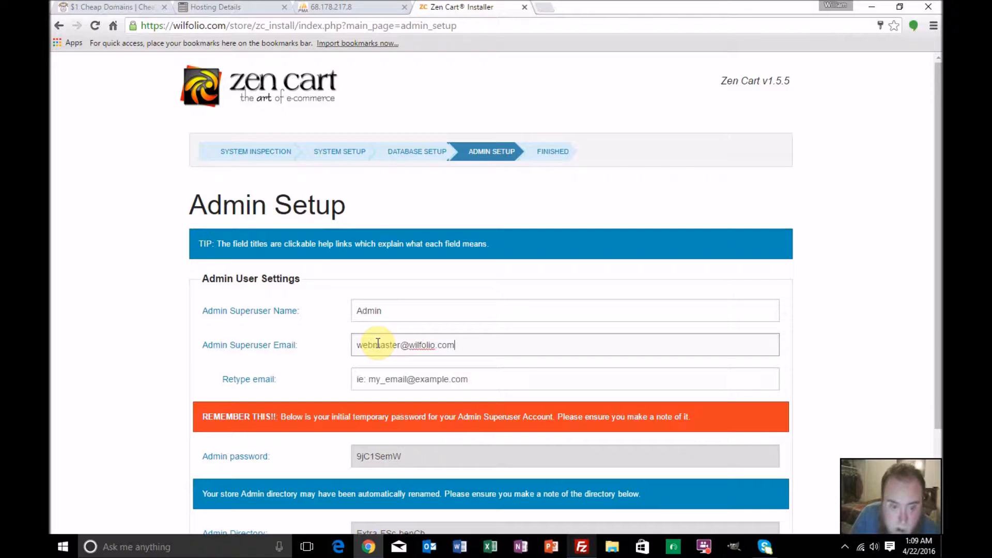
{"action": "key", "text": "Tab"}
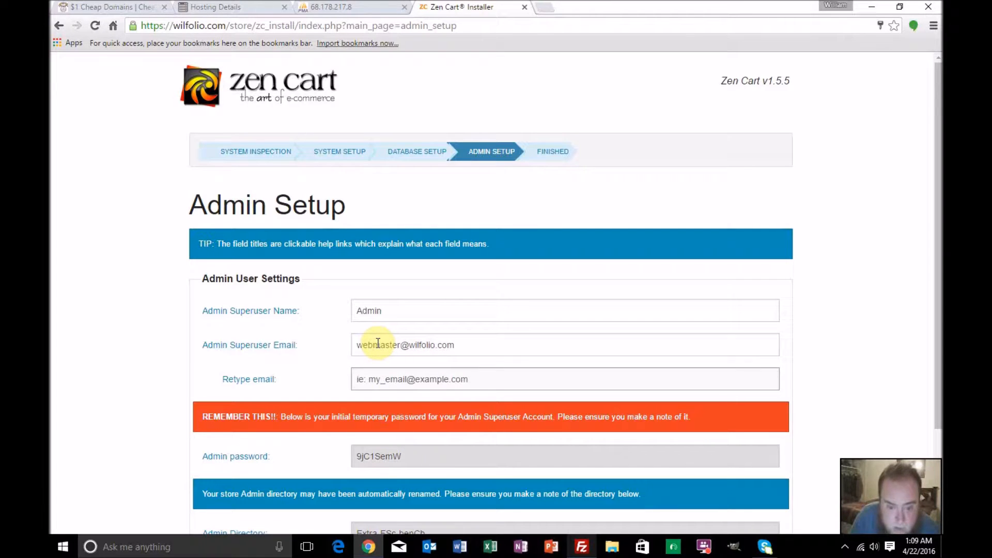
{"action": "key", "text": "BackSpace"}
{"action": "key", "text": "BackSpace"}
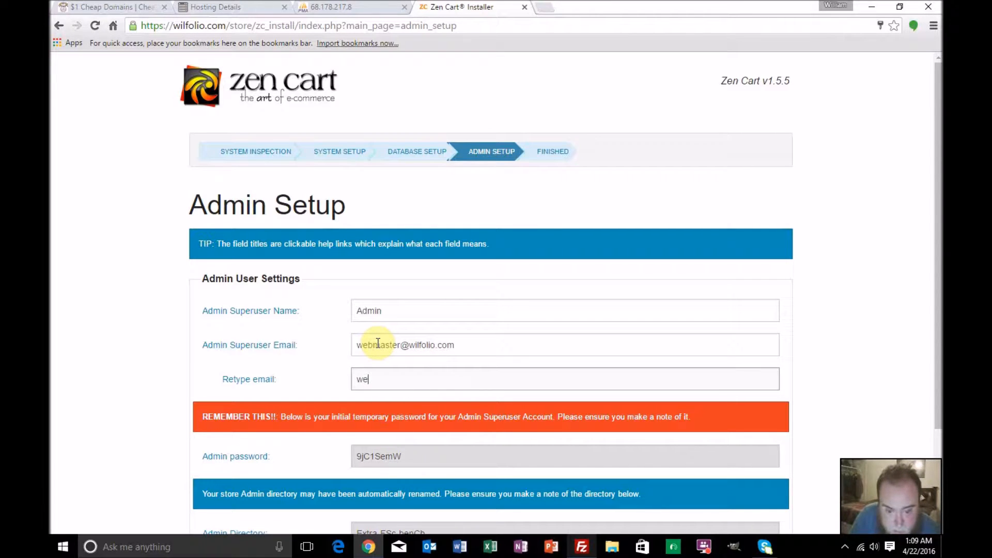
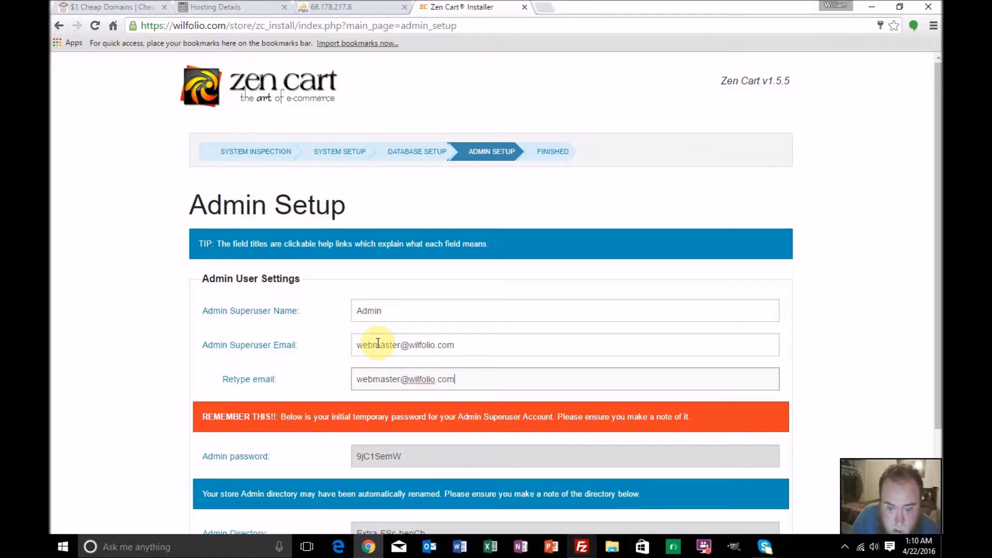
- Select the generated admin password to note it, then finish the installation
{"action": "scroll", "coordinate": [415, 381], "scroll_direction": "down", "scroll_amount": 2}
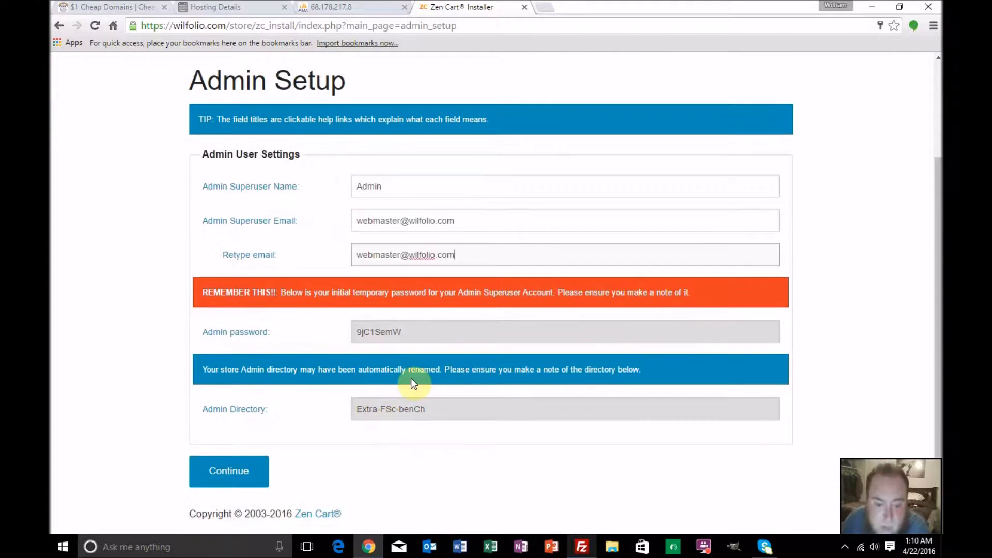
{"action": "scroll", "coordinate": [411, 339], "scroll_direction": "up", "scroll_amount": 1}
{"action": "left_click_drag", "start_coordinate": [403, 394], "coordinate": [355, 396]}
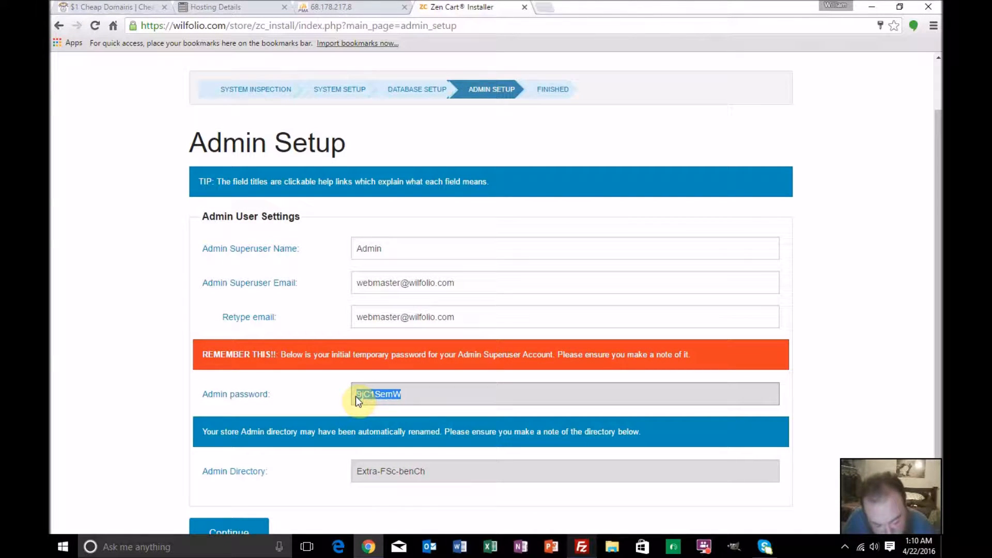
{"action": "scroll", "coordinate": [361, 418], "scroll_direction": "down", "scroll_amount": 1}
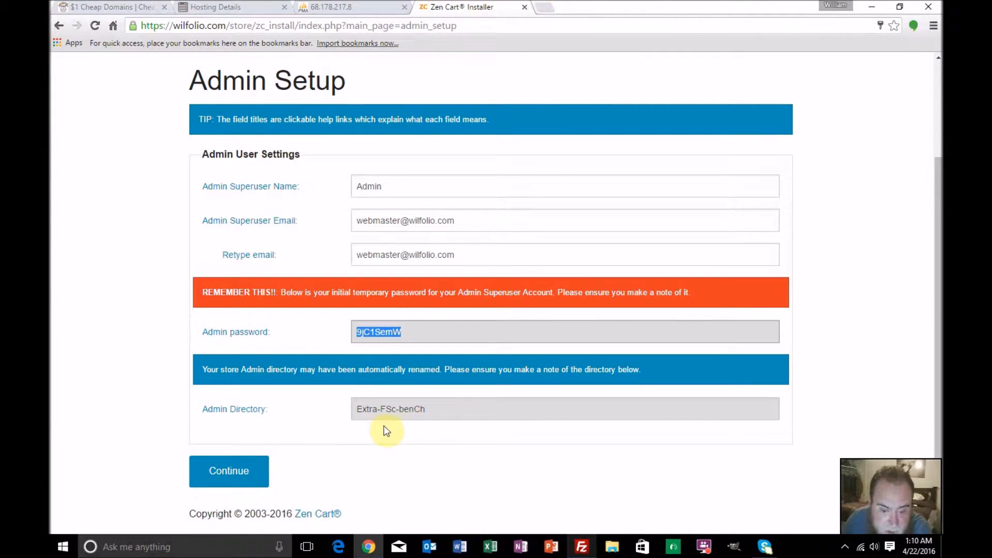
{"action": "left_click", "coordinate": [261, 468]}
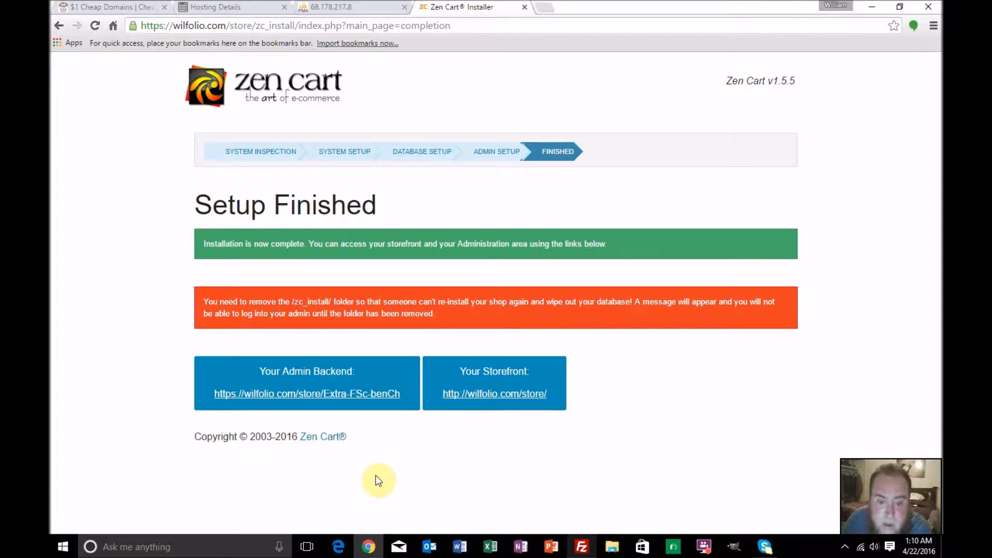
- In FileZilla, open the remote wilfolio folder and then its store subfolder
{"action": "left_click", "coordinate": [582, 546]}
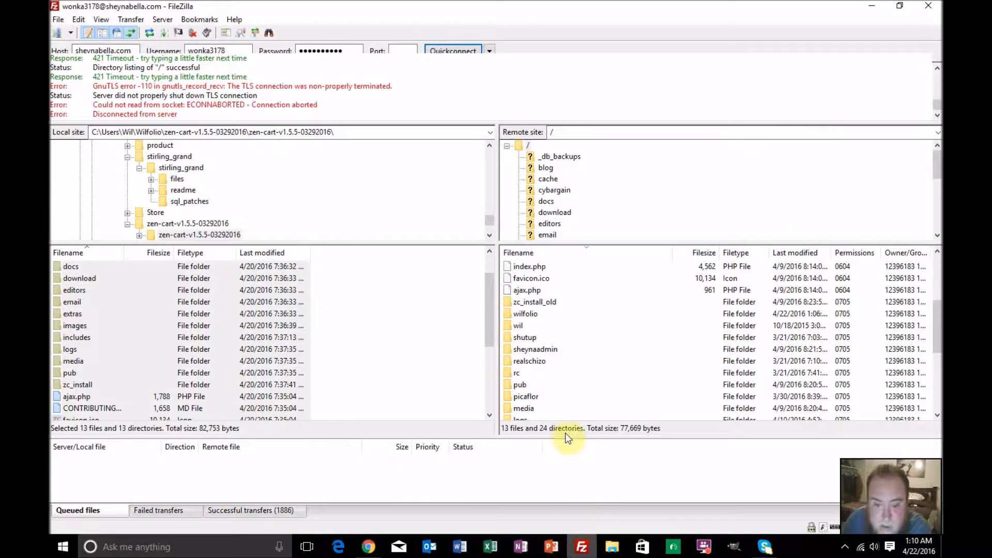
{"action": "scroll", "coordinate": [562, 414], "scroll_direction": "down", "scroll_amount": 8}
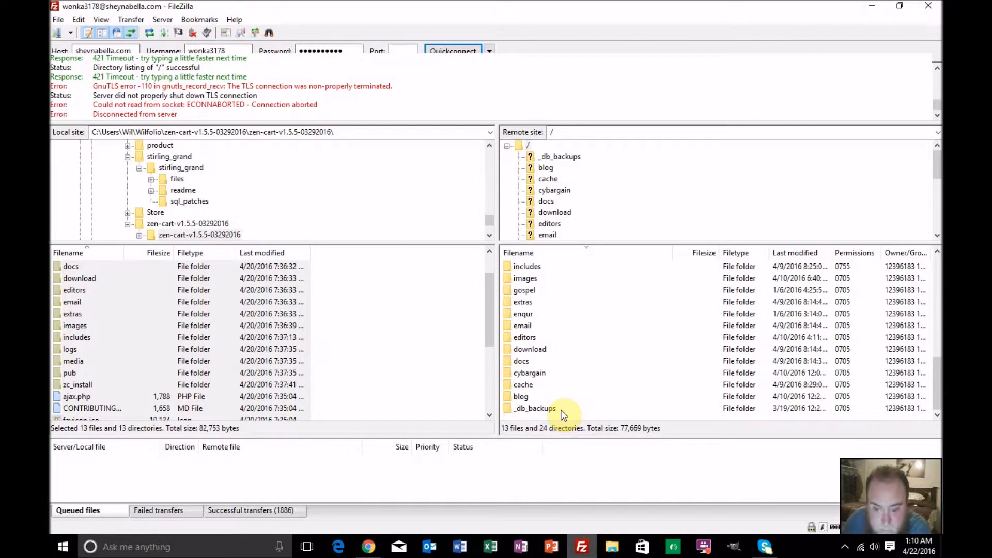
{"action": "scroll", "coordinate": [562, 413], "scroll_direction": "up", "scroll_amount": 8}
{"action": "scroll", "coordinate": [564, 409], "scroll_direction": "down", "scroll_amount": 3}
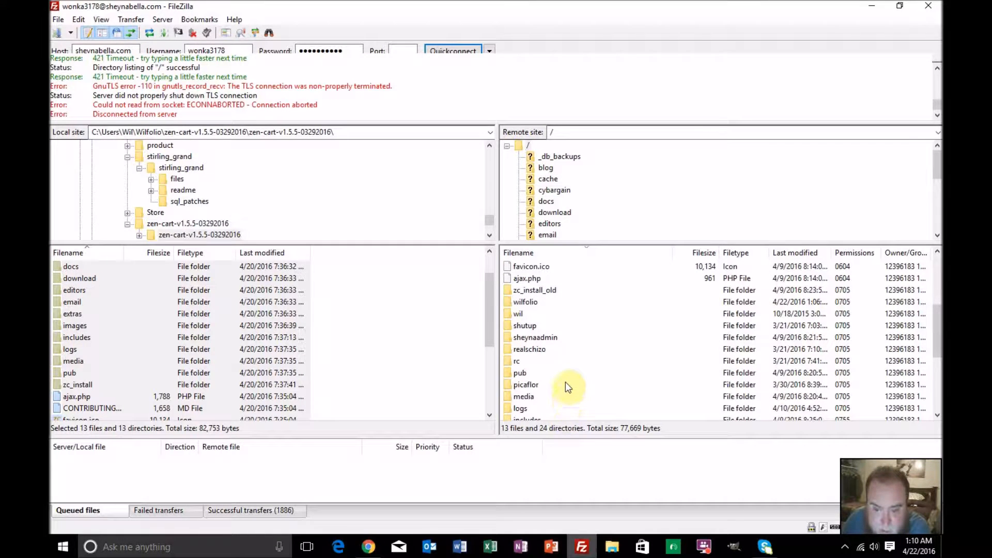
{"action": "double_click", "coordinate": [532, 303]}
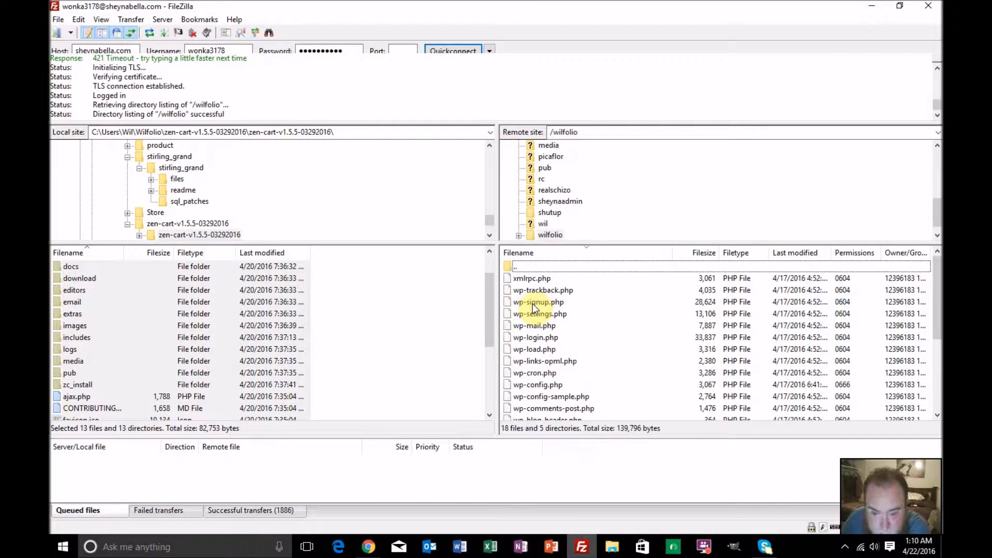
{"action": "scroll", "coordinate": [532, 316], "scroll_direction": "down", "scroll_amount": 4}
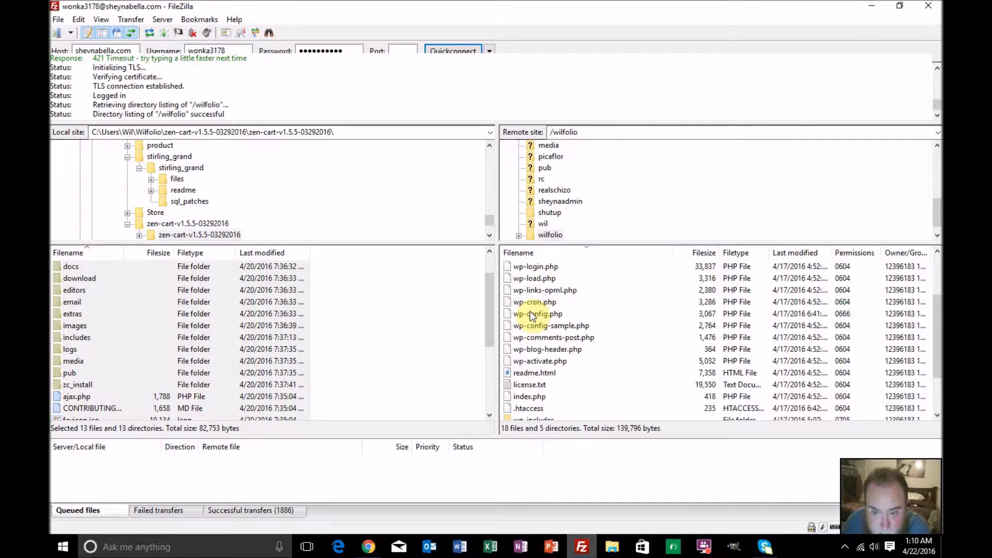
{"action": "double_click", "coordinate": [518, 398]}
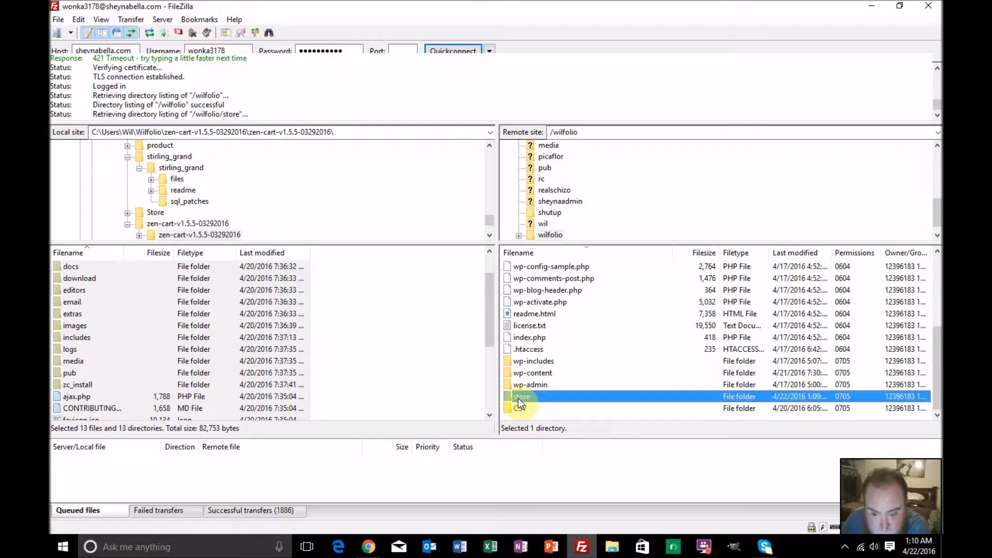
{"action": "scroll", "coordinate": [542, 383], "scroll_direction": "down", "scroll_amount": 3}
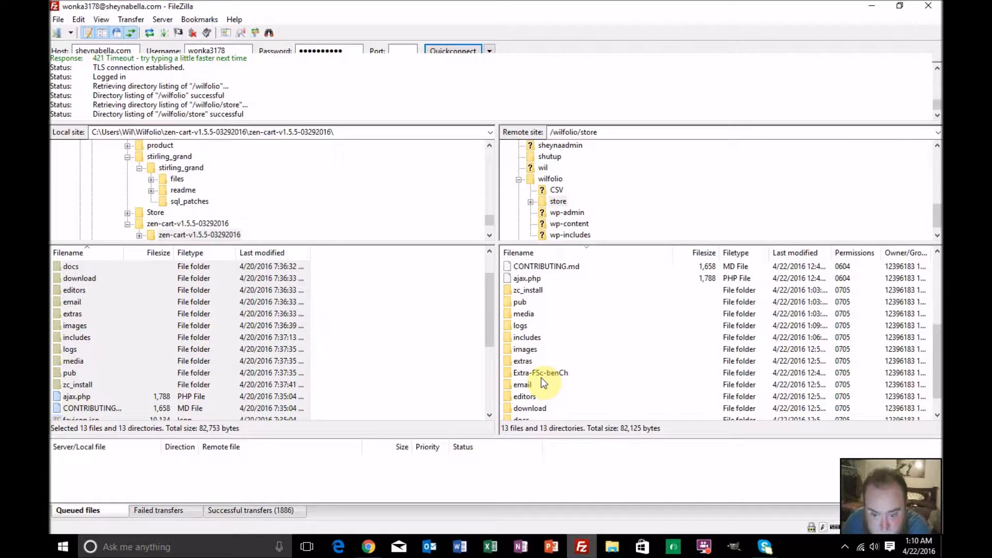
{"action": "scroll", "coordinate": [541, 377], "scroll_direction": "up", "scroll_amount": 1}
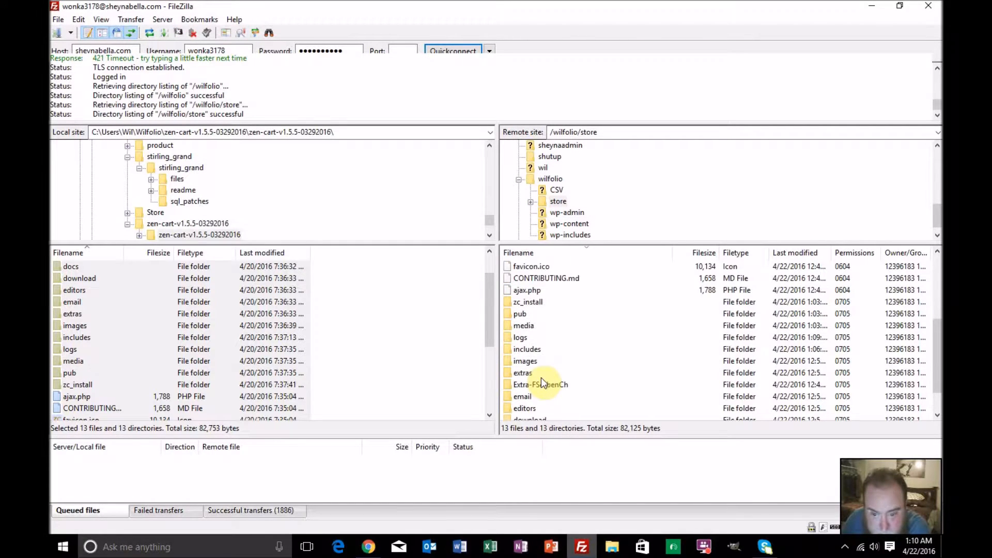
- Delete the zc_install folder from the server and confirm the deletion
{"action": "right_click", "coordinate": [523, 304]}
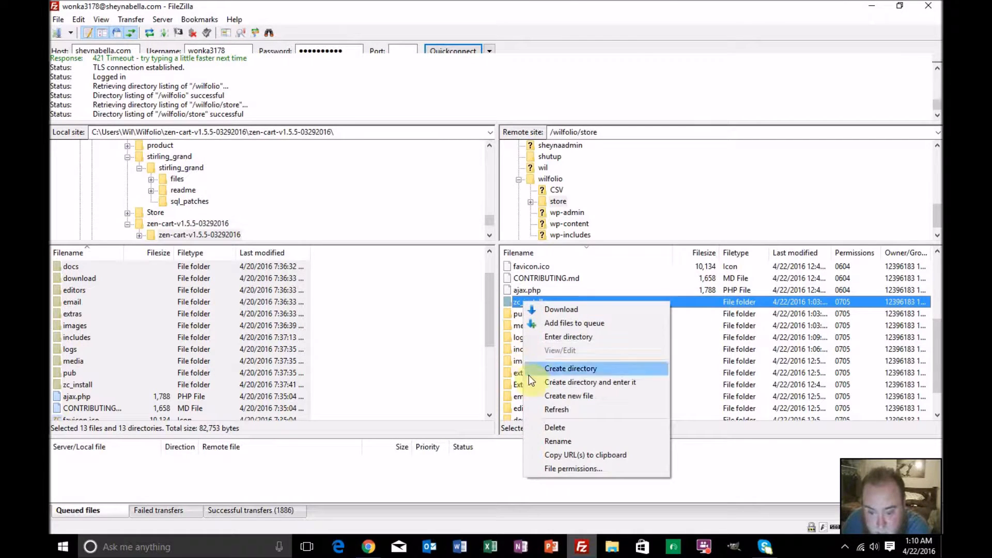
{"action": "left_click", "coordinate": [540, 427]}
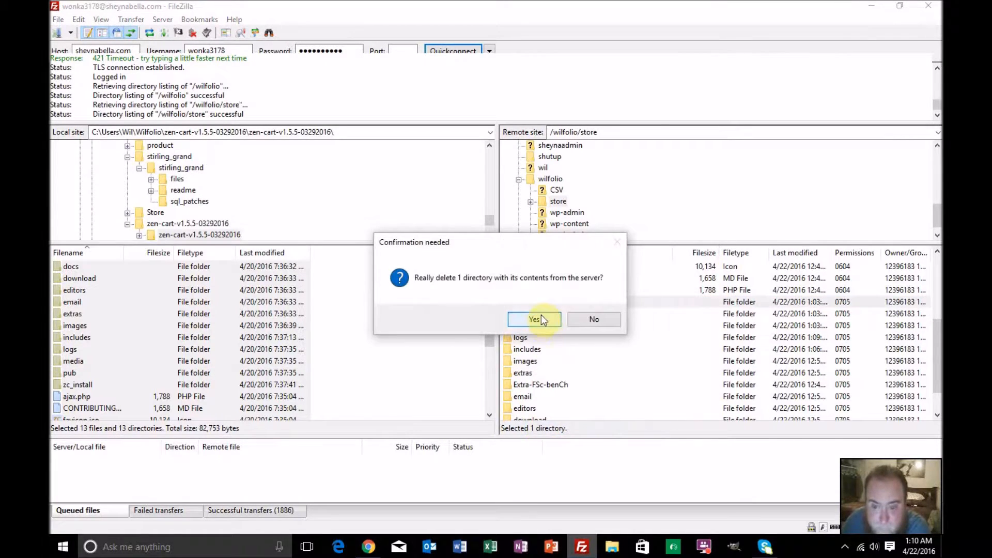
{"action": "left_click", "coordinate": [541, 315]}
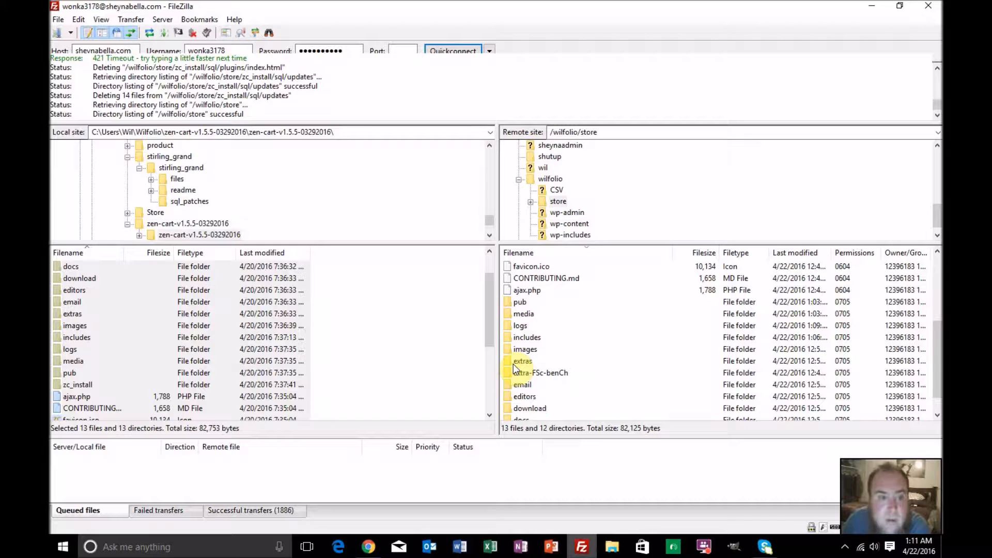
- Open the download folder on the server and scroll through its contents
{"action": "scroll", "coordinate": [533, 385], "scroll_direction": "down", "scroll_amount": 1}
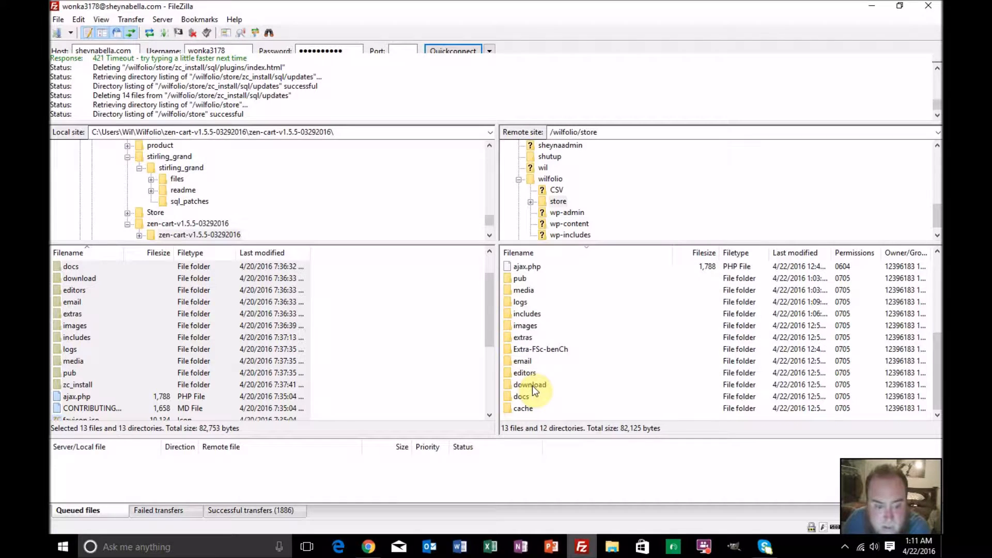
{"action": "left_click", "coordinate": [545, 389]}
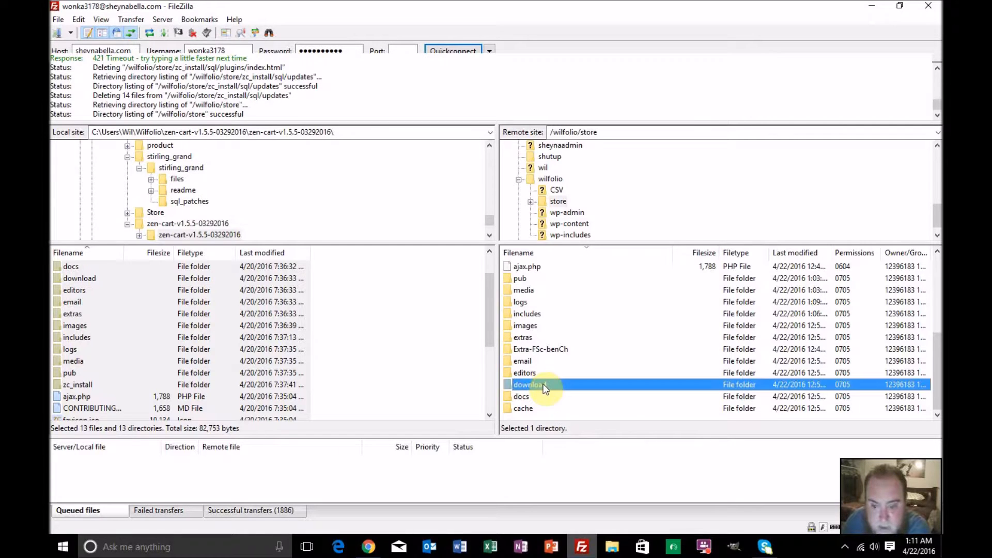
{"action": "double_click", "coordinate": [545, 389]}
{"action": "scroll", "coordinate": [545, 389], "scroll_direction": "down", "scroll_amount": 4}
{"action": "scroll", "coordinate": [545, 388], "scroll_direction": "up", "scroll_amount": 4}
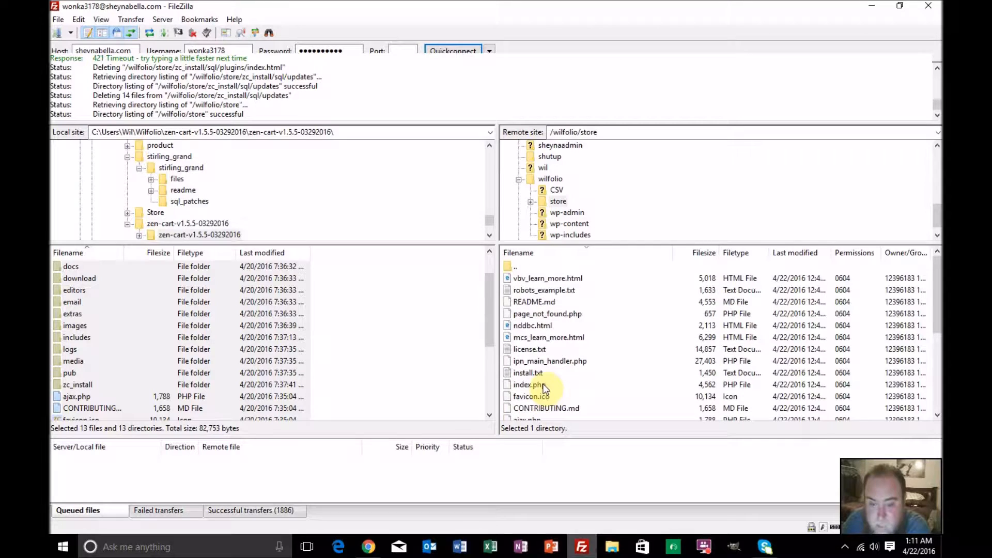
{"action": "scroll", "coordinate": [545, 389], "scroll_direction": "down", "scroll_amount": 4}
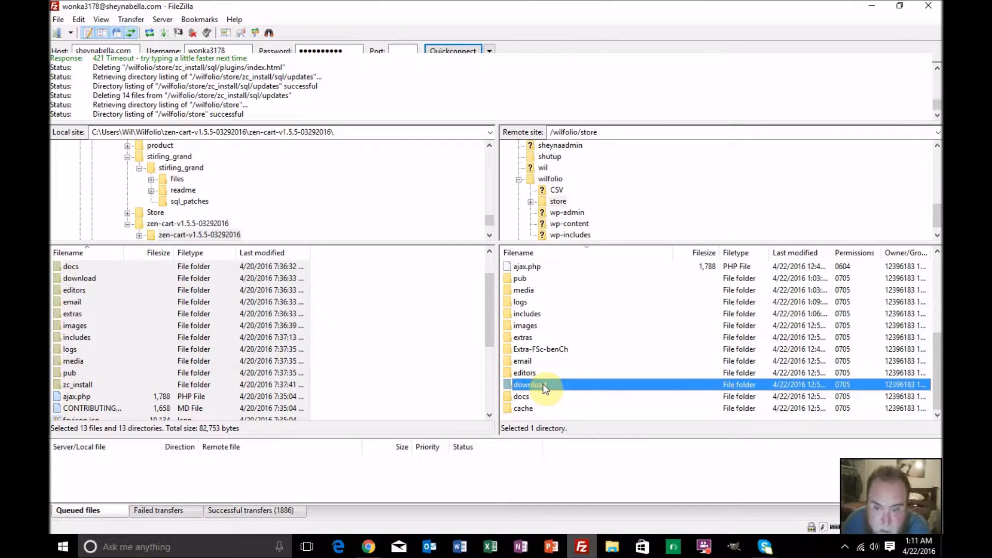
{"action": "scroll", "coordinate": [545, 389], "scroll_direction": "up", "scroll_amount": 1}
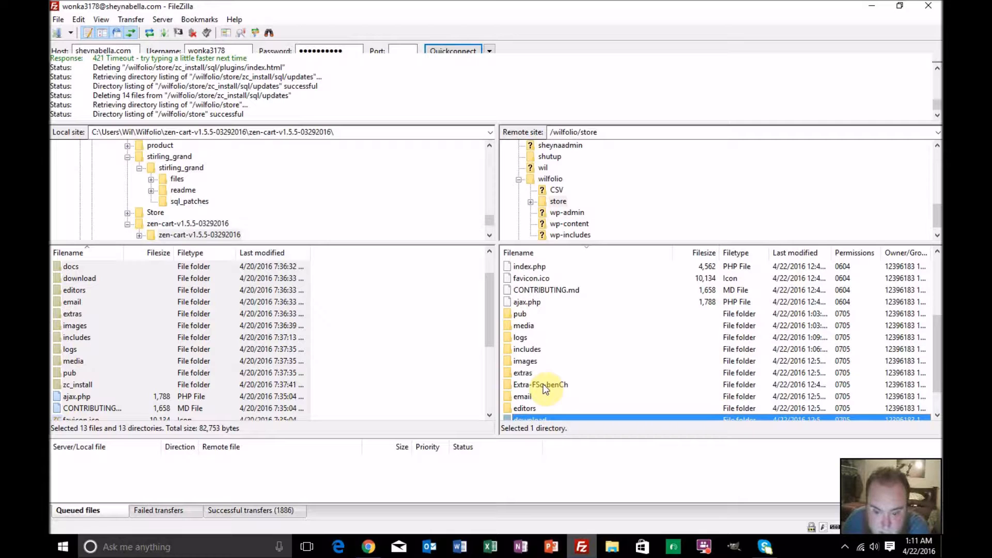
- Rename the Extra-FSc-benCh admin folder to wildamin
{"action": "left_click", "coordinate": [527, 385]}
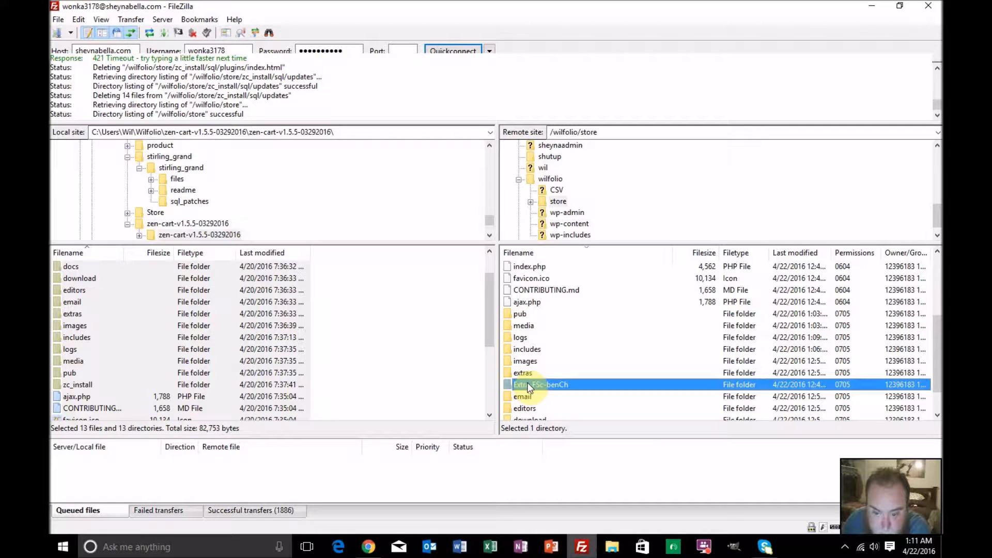
{"action": "left_click", "coordinate": [528, 385]}
{"action": "type", "text": "wildamin"}
{"action": "key", "text": "Return"}
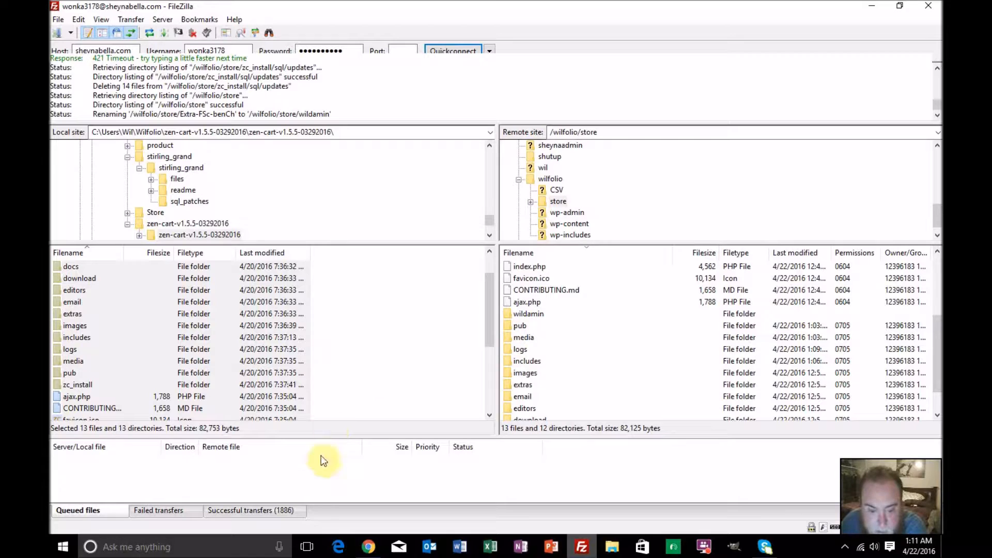
- Load wilfolio.com/store in the browser and scroll the installation welcome page
{"action": "left_click", "coordinate": [368, 547]}
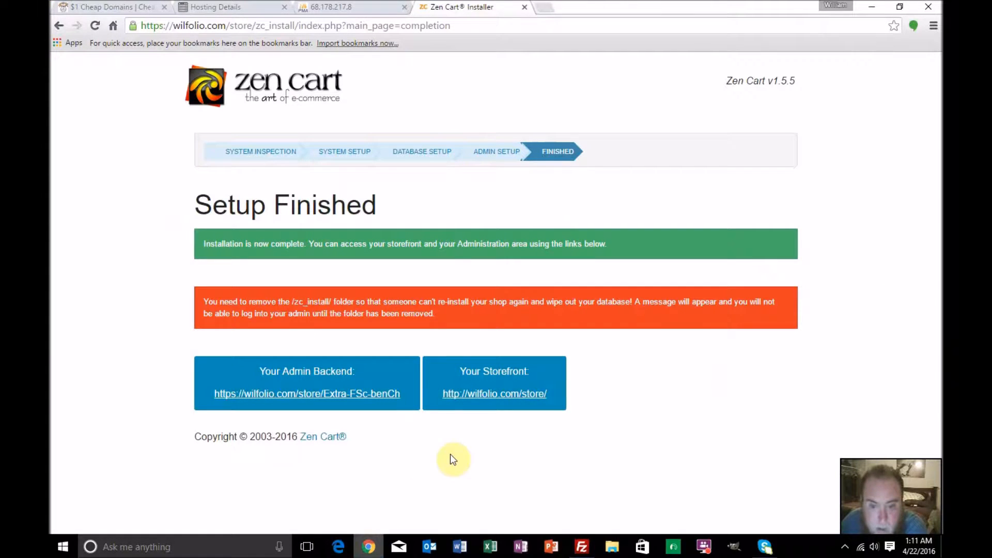
{"action": "left_click", "coordinate": [336, 27]}
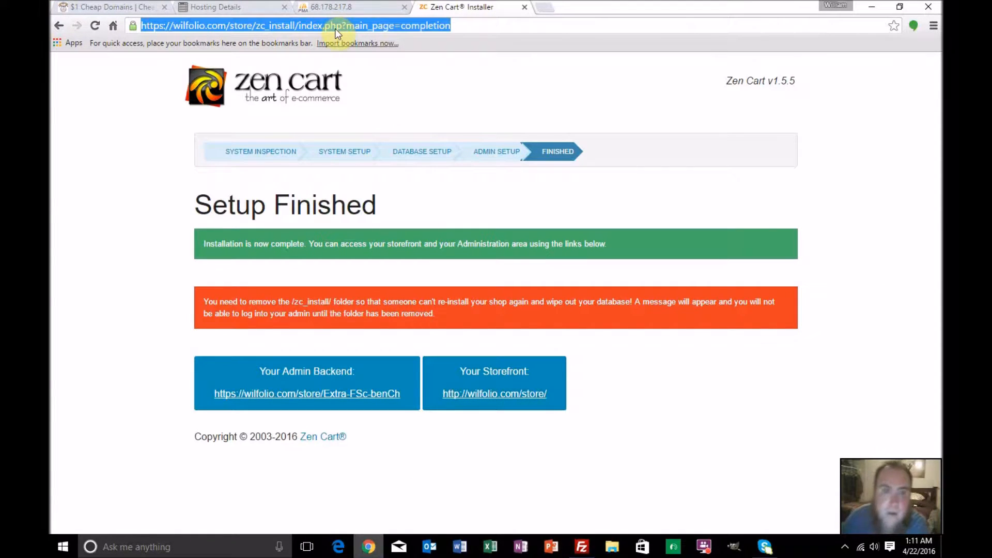
{"action": "type", "text": "wil"}
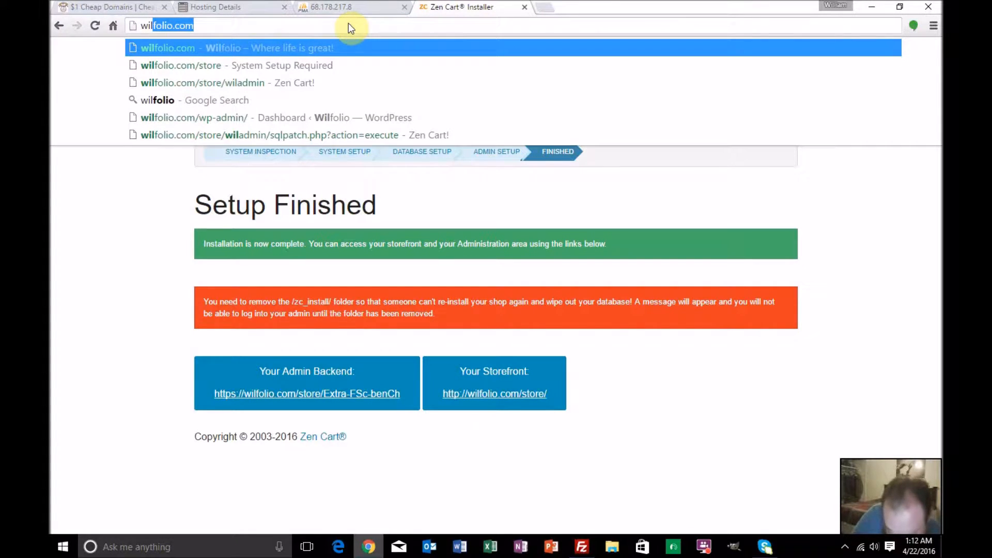
{"action": "type", "text": "folio.com/store"}
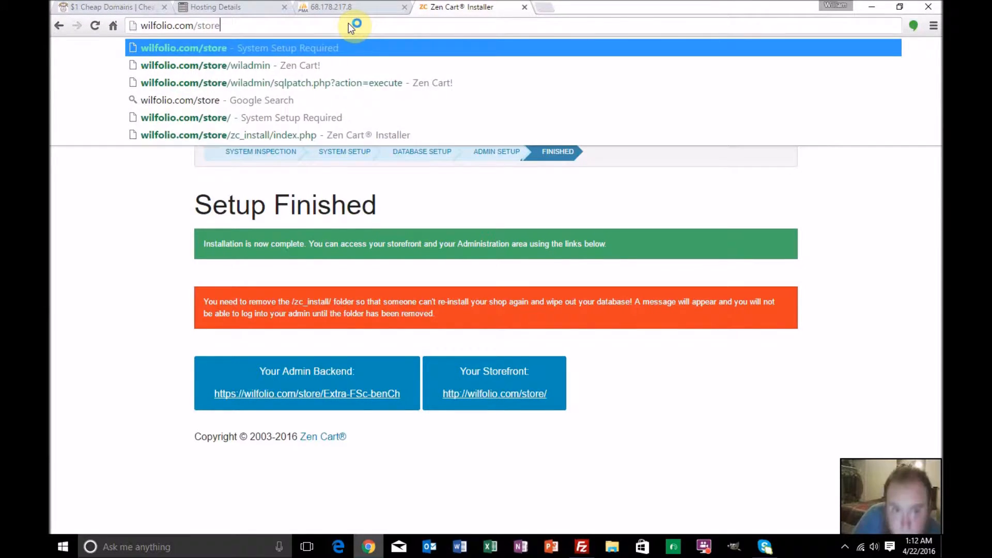
{"action": "key", "text": "Return"}
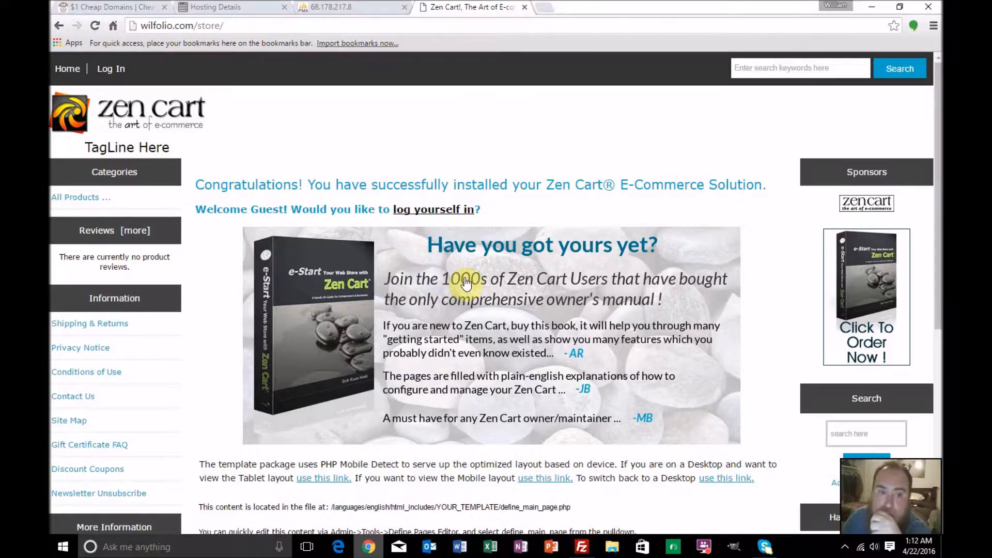
{"action": "scroll", "coordinate": [460, 279], "scroll_direction": "down", "scroll_amount": 5}
{"action": "scroll", "coordinate": [464, 282], "scroll_direction": "up", "scroll_amount": 5}
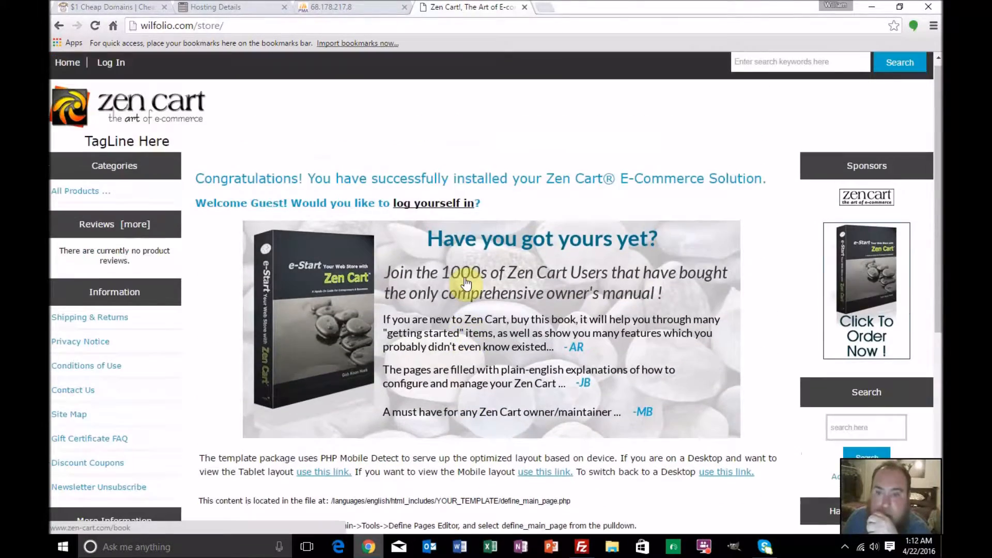
{"action": "scroll", "coordinate": [465, 282], "scroll_direction": "down", "scroll_amount": 6}
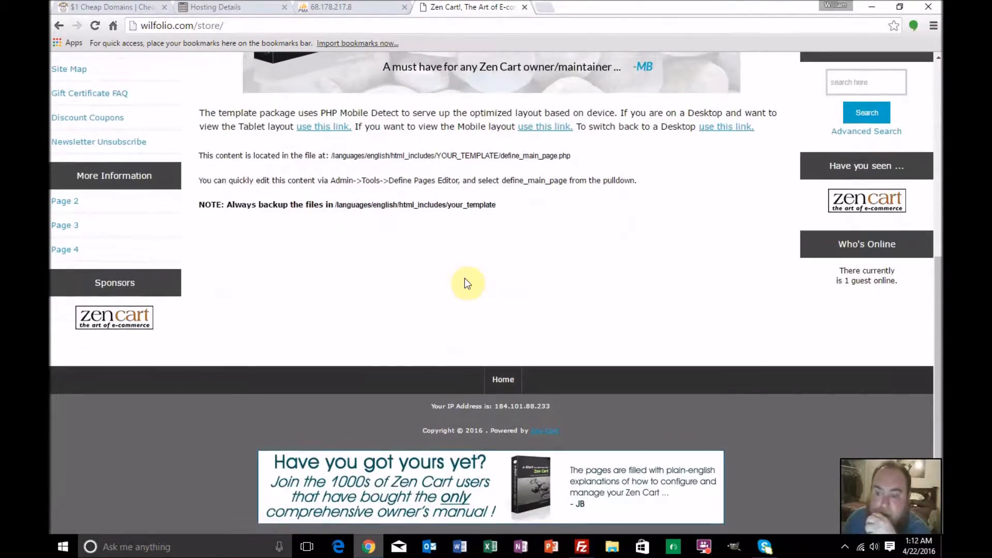
{"action": "scroll", "coordinate": [464, 281], "scroll_direction": "up", "scroll_amount": 7}
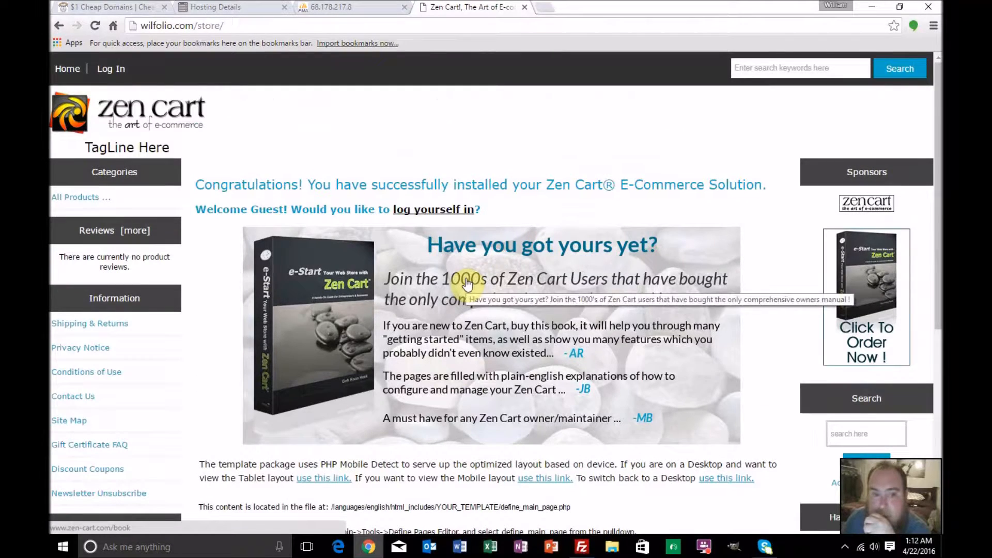
{"action": "scroll", "coordinate": [467, 283], "scroll_direction": "down", "scroll_amount": 1}
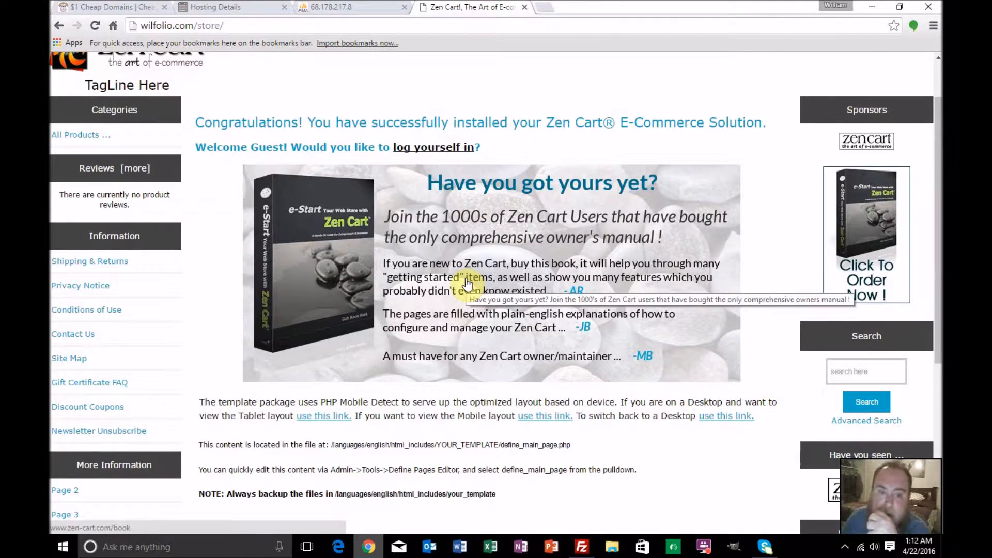
{"action": "scroll", "coordinate": [466, 283], "scroll_direction": "up", "scroll_amount": 1}
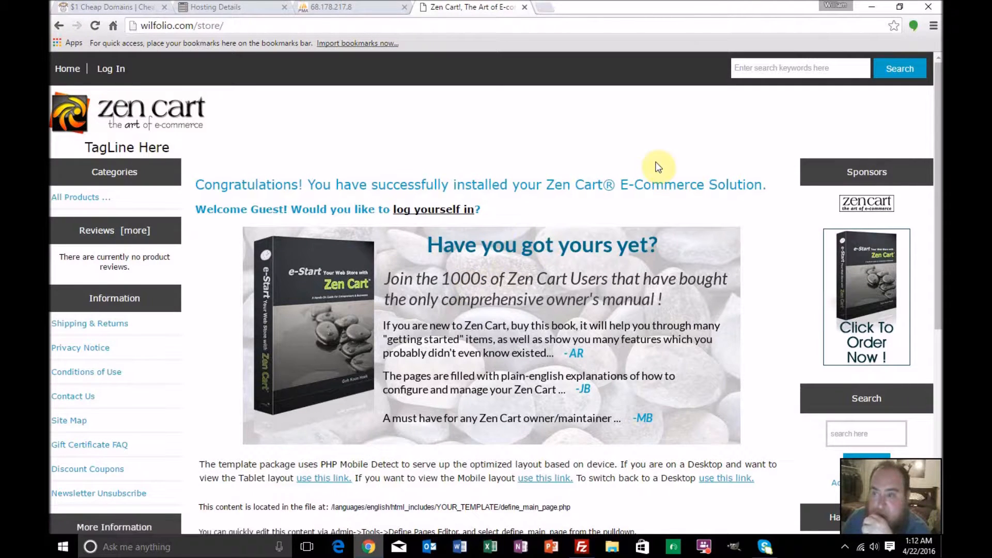
- Restore the browser from full screen and narrow it to reveal FileZilla
{"action": "left_click", "coordinate": [900, 7]}
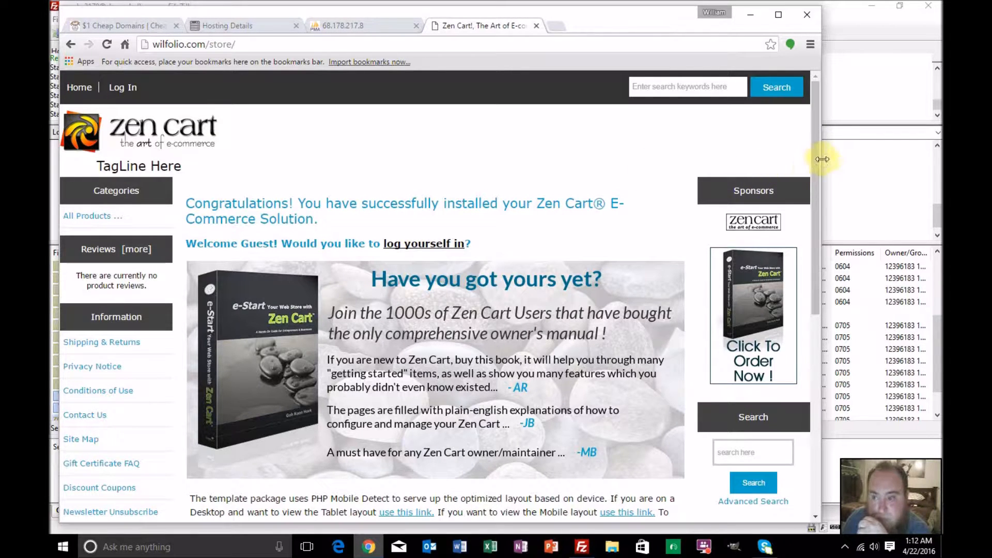
{"action": "left_click_drag", "start_coordinate": [821, 160], "coordinate": [850, 249]}
{"action": "left_click_drag", "start_coordinate": [915, 256], "coordinate": [941, 243]}
- Re-maximize the browser and go to wilfolio.com/store/wiladmin
{"action": "left_click", "coordinate": [901, 16]}
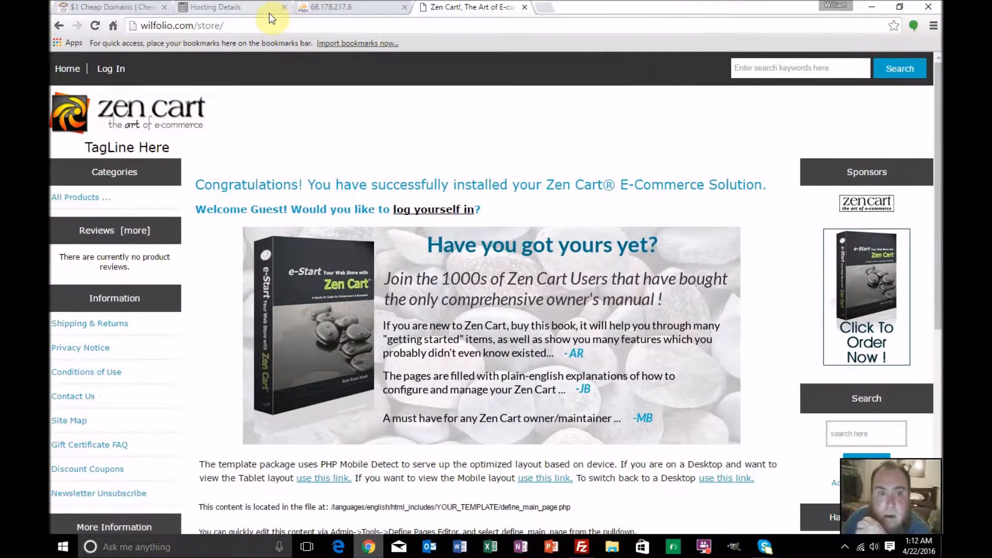
{"action": "left_click", "coordinate": [258, 24]}
{"action": "left_click", "coordinate": [258, 24]}
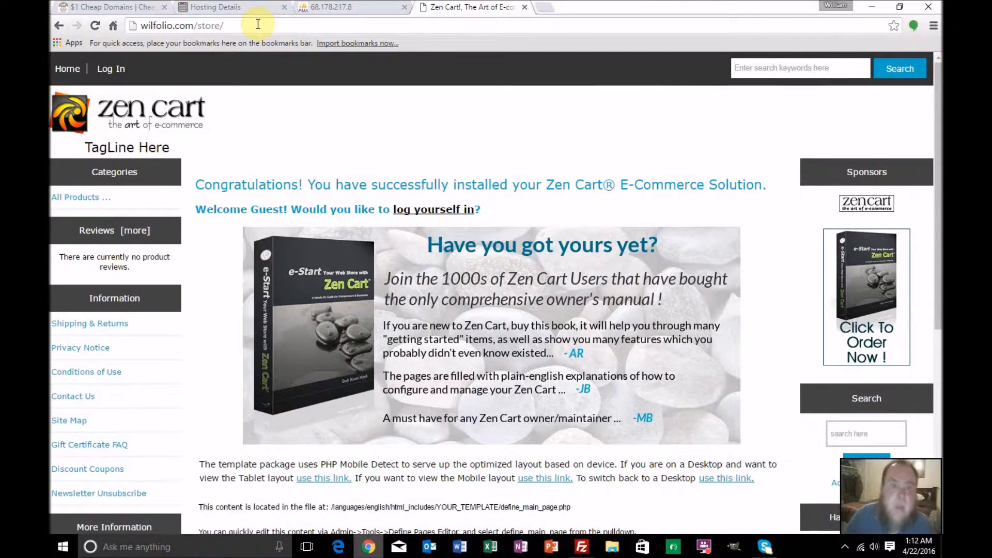
{"action": "type", "text": "wiladmin"}
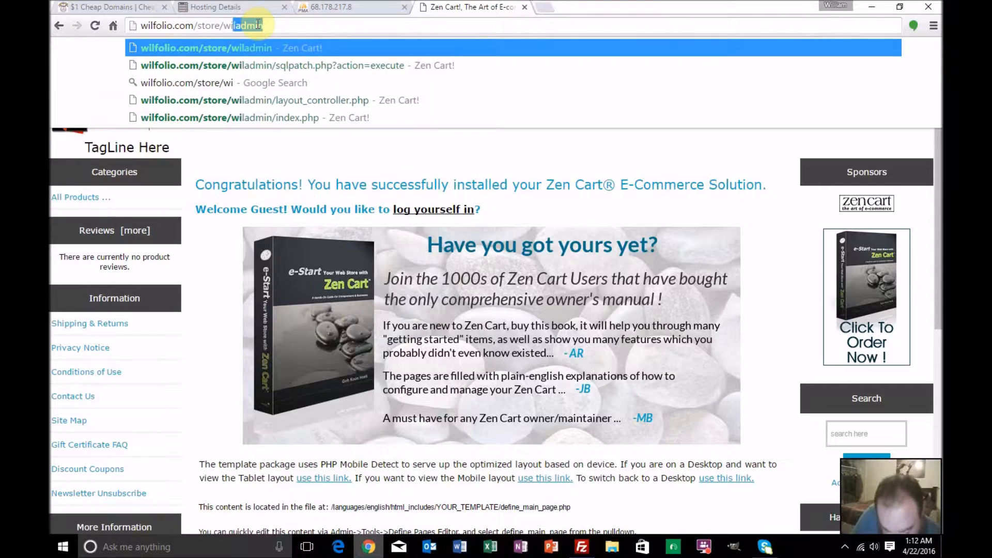
{"action": "key", "text": "Return"}
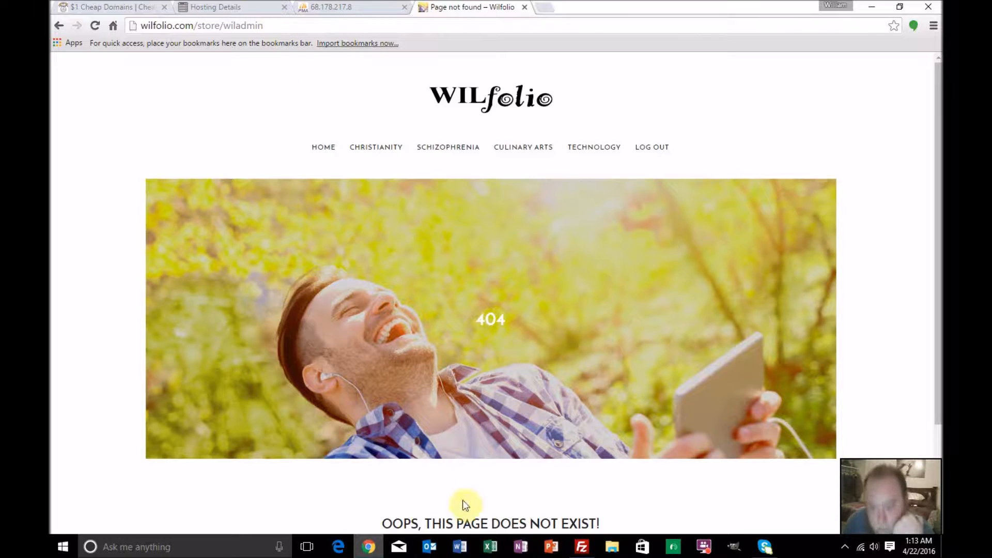
- Rename the wildamin folder on the server to wiladmin
{"action": "left_click", "coordinate": [582, 549]}
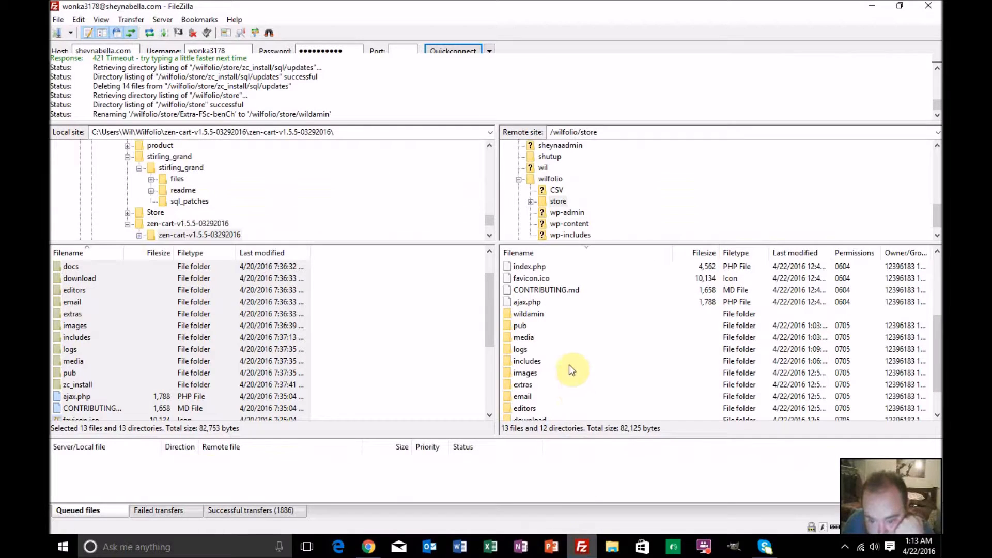
{"action": "left_click", "coordinate": [536, 317]}
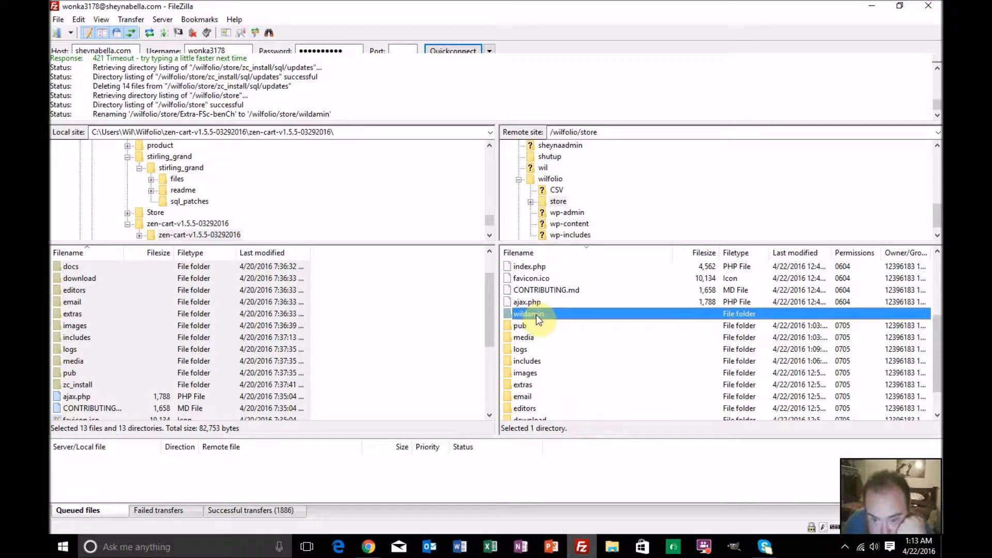
{"action": "left_click", "coordinate": [537, 316]}
{"action": "type", "text": "wiladmin"}
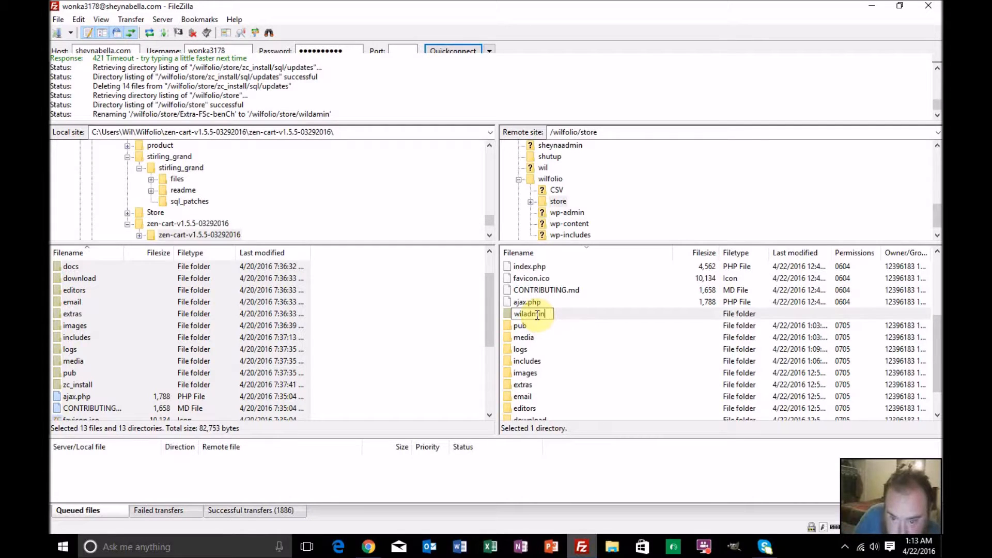
{"action": "key", "text": "Return"}
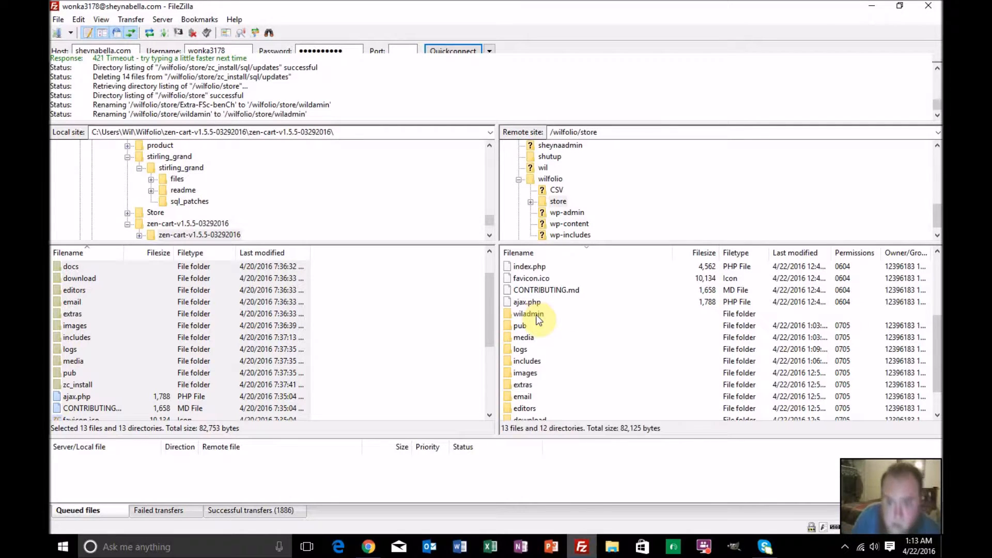
- Reload the wiladmin page in the browser, checking FileZilla in between
{"action": "left_click", "coordinate": [369, 546]}
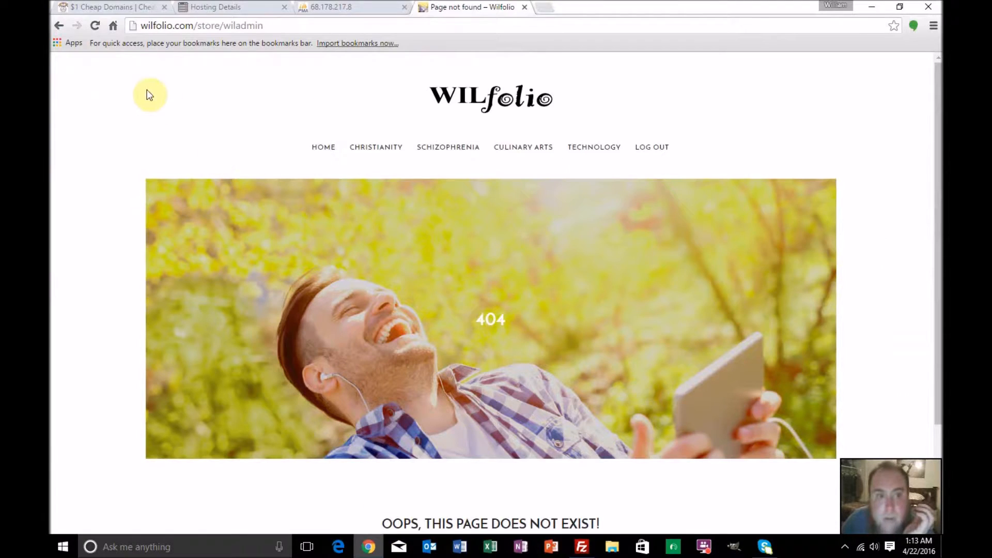
{"action": "left_click", "coordinate": [95, 26]}
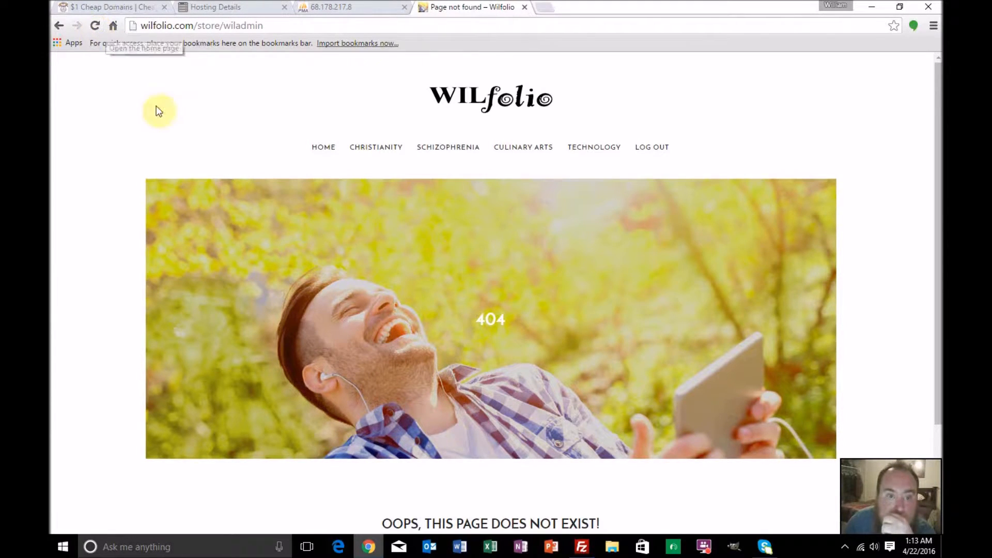
{"action": "left_click", "coordinate": [582, 546]}
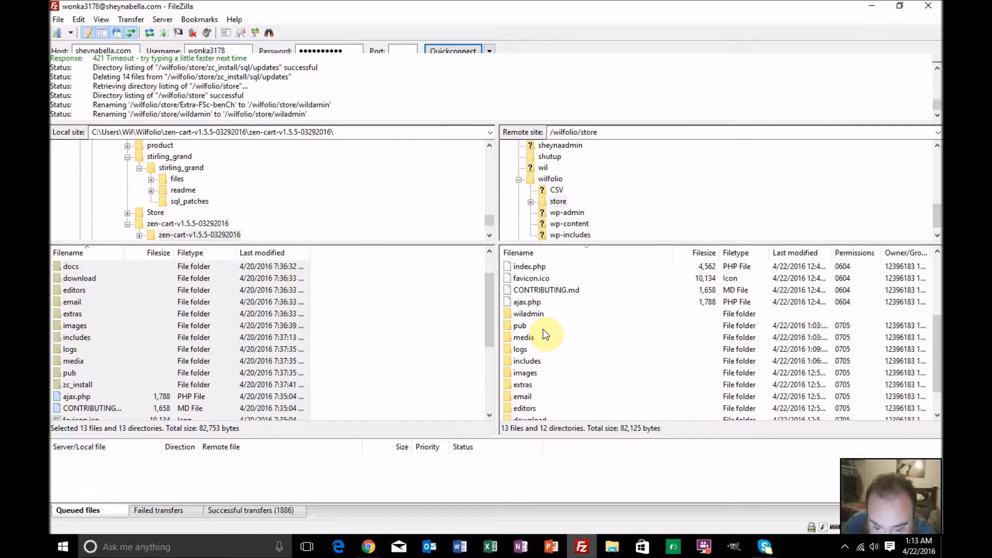
{"action": "left_click", "coordinate": [369, 549]}
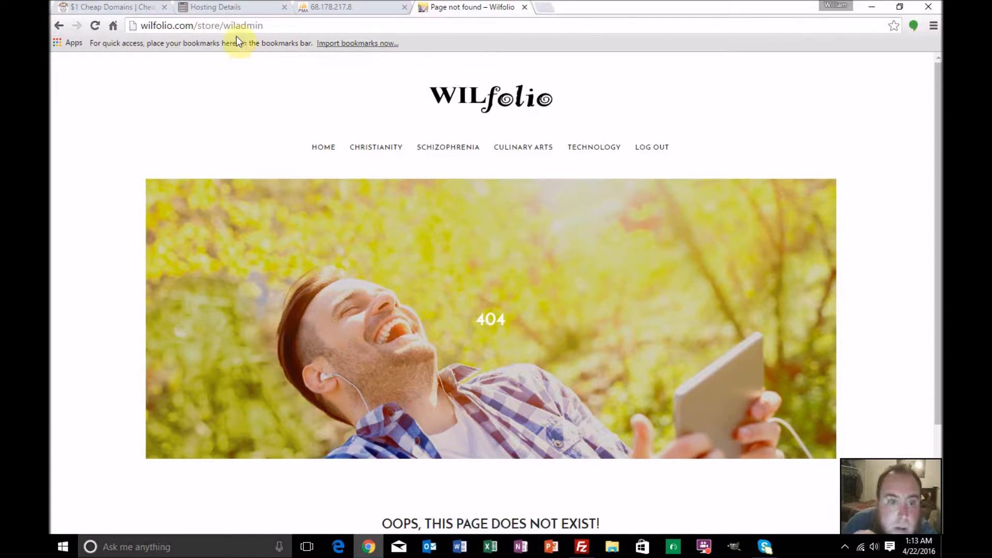
- Reload wiladmin and log in to the admin as Admin with the admin password
{"action": "left_click", "coordinate": [265, 25]}
{"action": "key", "text": "Return"}
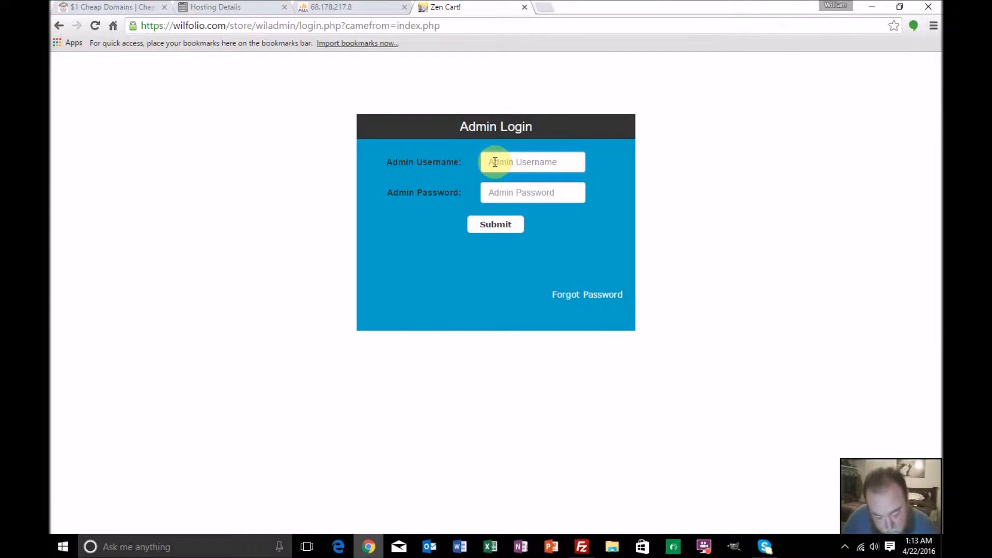
{"action": "left_click", "coordinate": [494, 162]}
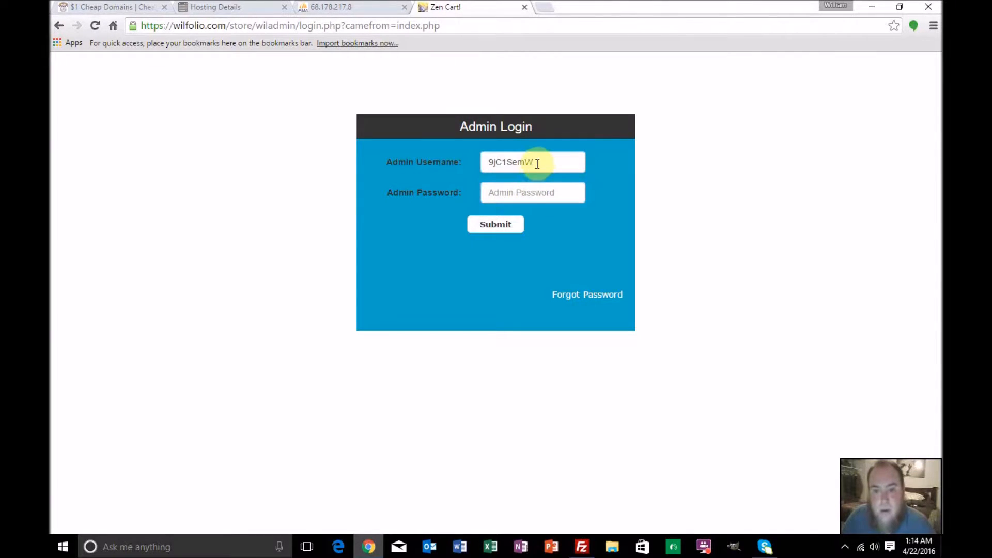
{"action": "left_click_drag", "start_coordinate": [534, 161], "coordinate": [425, 141]}
{"action": "type", "text": "Admin"}
{"action": "key", "text": "Tab"}
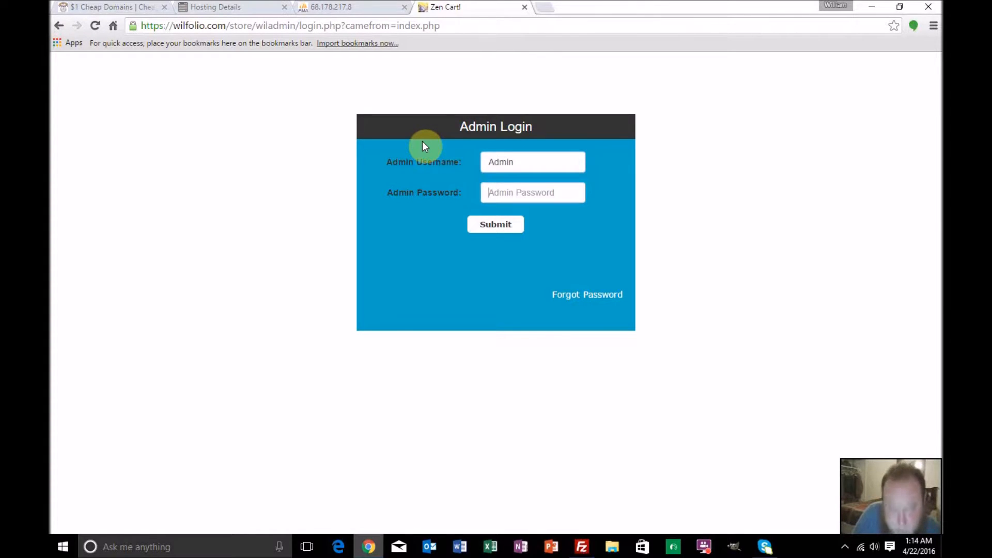
{"action": "type", "text": "********"}
{"action": "left_click", "coordinate": [473, 226]}
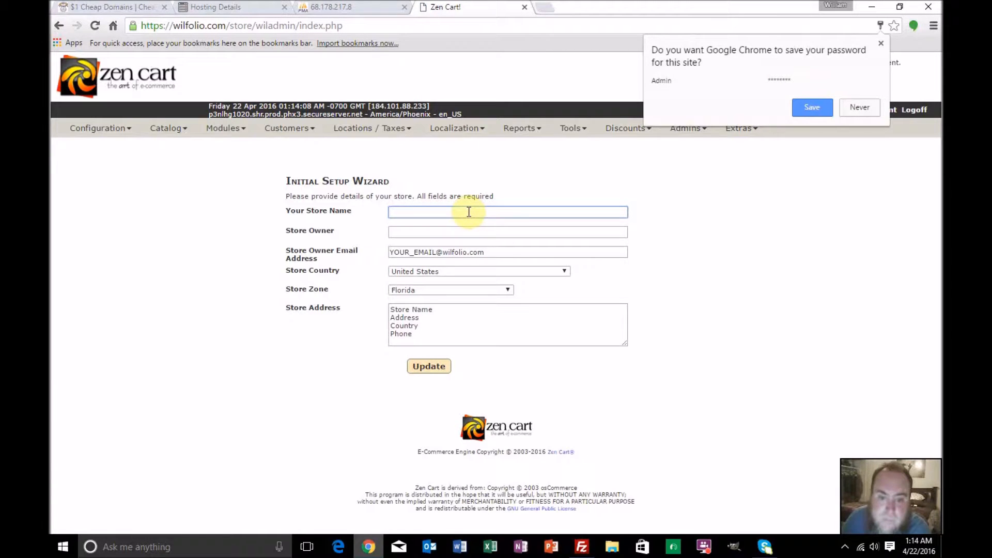
{"action": "left_click", "coordinate": [469, 212]}
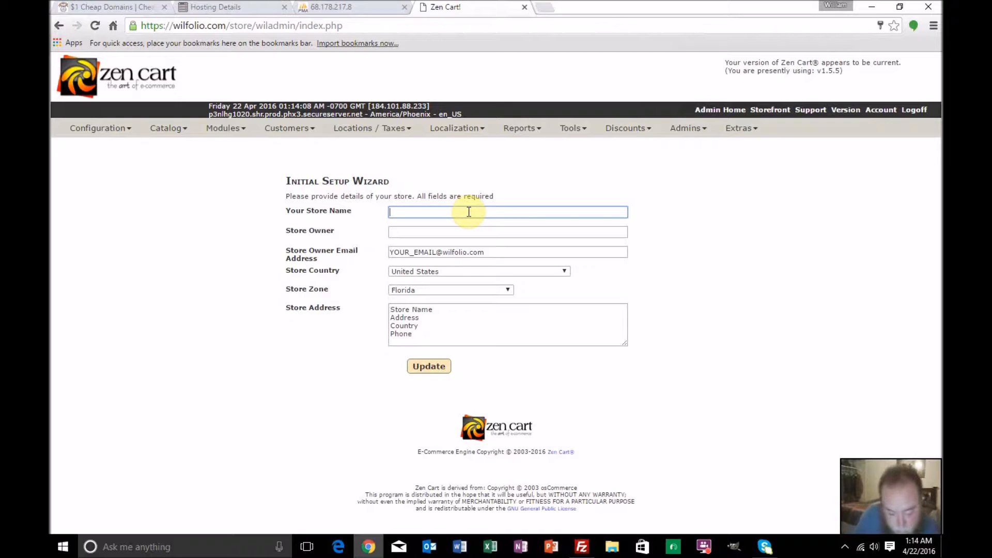
- Enter store name Wilfolio Store, the owner's name and the store e-mail address
{"action": "type", "text": "William"}
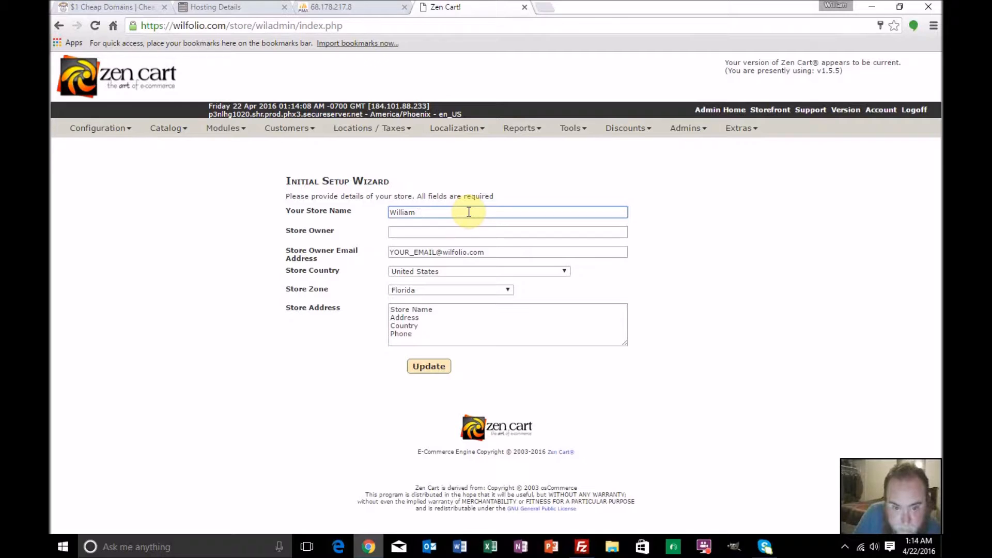
{"action": "key", "text": "BackSpace"}
{"action": "key", "text": "BackSpace"}
{"action": "key", "text": "BackSpace"}
{"action": "key", "text": "BackSpace"}
{"action": "key", "text": "BackSpace"}
{"action": "key", "text": "BackSpace"}
{"action": "key", "text": "BackSpace"}
{"action": "type", "text": "Wi"}
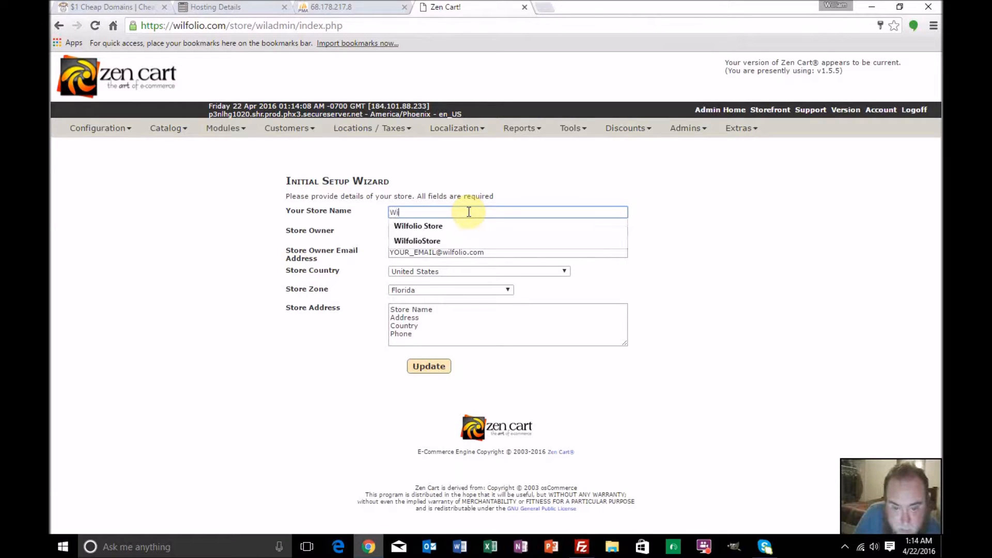
{"action": "type", "text": "lfolio Store"}
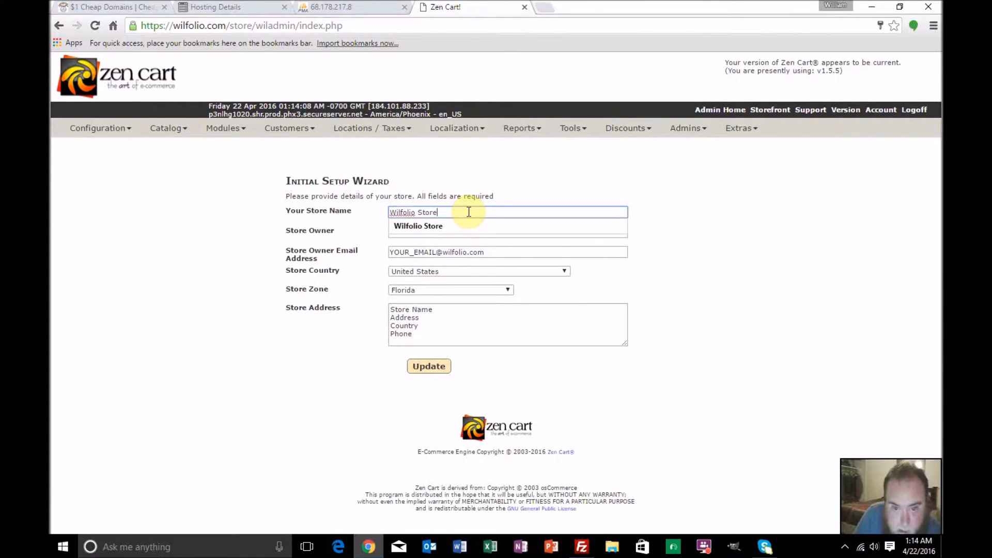
{"action": "key", "text": "Tab"}
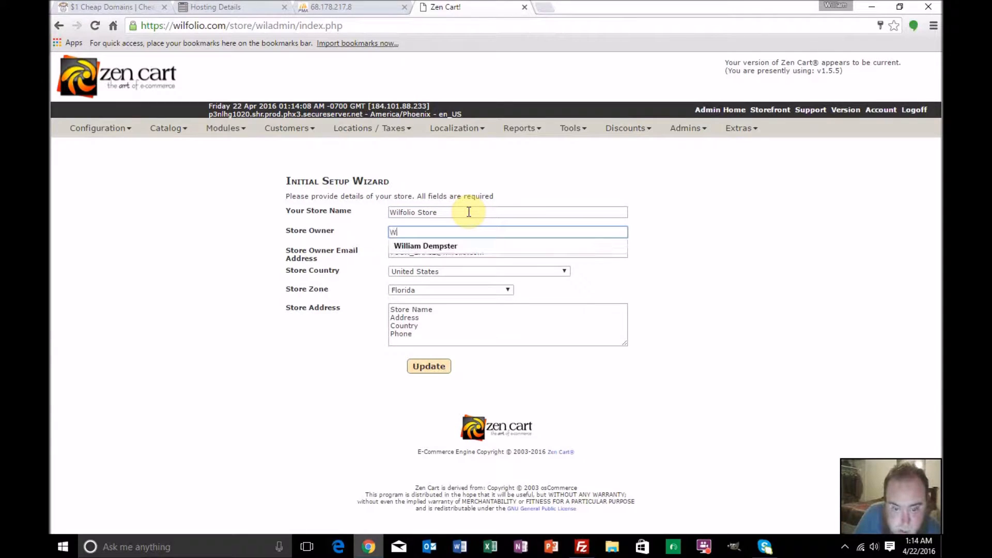
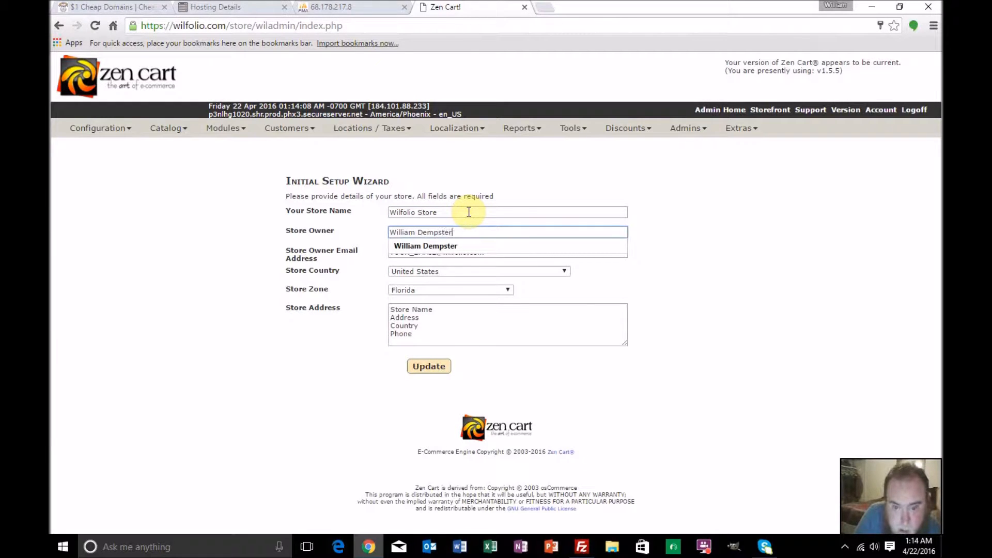
{"action": "key", "text": "Tab"}
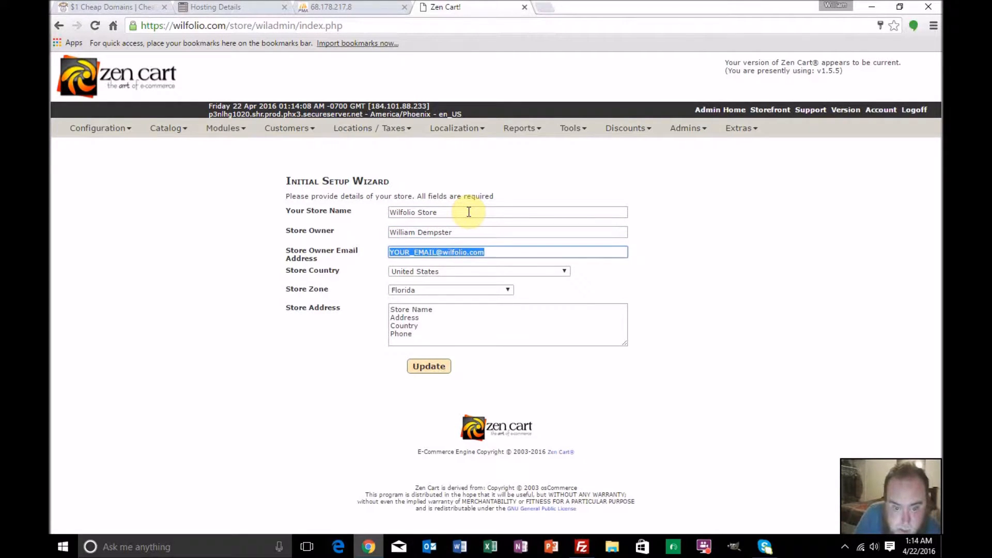
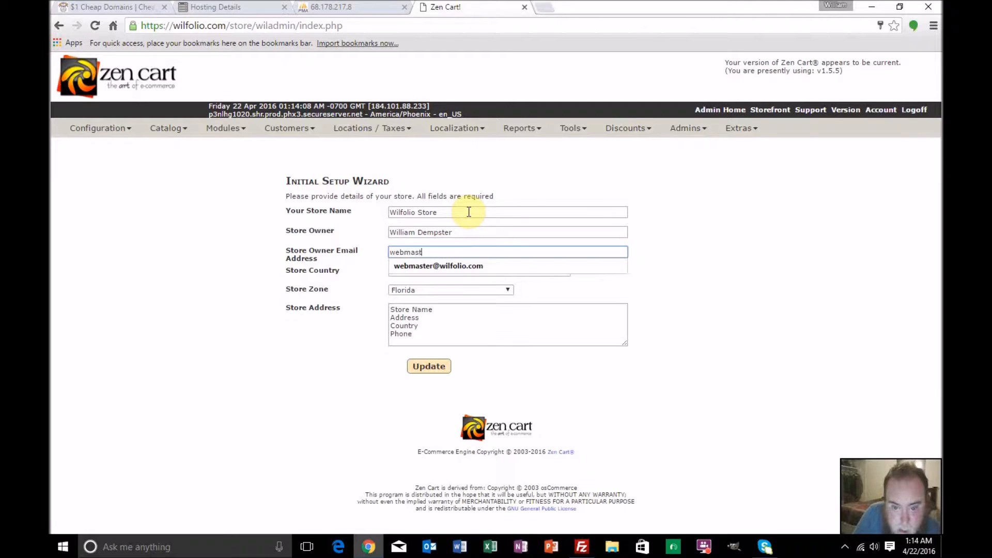
- Set the store zone to Arizona, enter the store address, and save the details
{"action": "key", "text": "Tab"}
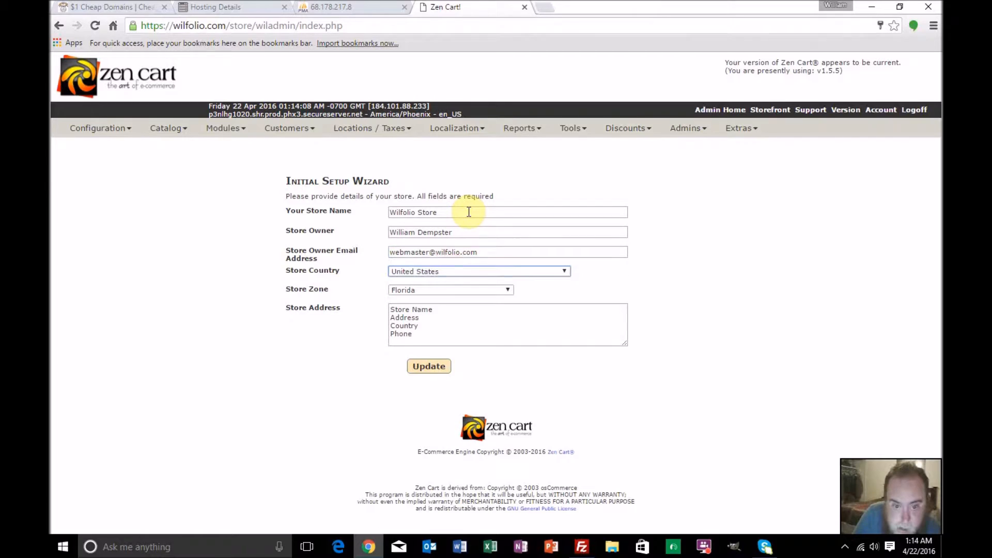
{"action": "key", "text": "Tab"}
{"action": "type", "text": "ar"}
{"action": "key", "text": "Tab"}
{"action": "key", "text": "Delete"}
{"action": "key", "text": "Delete"}
{"action": "key", "text": "Delete"}
{"action": "key", "text": "Delete"}
{"action": "key", "text": "Delete"}
{"action": "key", "text": "Delete"}
{"action": "key", "text": "Delete"}
{"action": "key", "text": "Delete"}
{"action": "key", "text": "Delete"}
{"action": "key", "text": "Delete"}
{"action": "key", "text": "Delete"}
{"action": "key", "text": "Delete"}
{"action": "key", "text": "Delete"}
{"action": "key", "text": "Delete"}
{"action": "key", "text": "Delete"}
{"action": "key", "text": "Delete"}
{"action": "key", "text": "Delete"}
{"action": "key", "text": "Delete"}
{"action": "key", "text": "Delete"}
{"action": "key", "text": "Delete"}
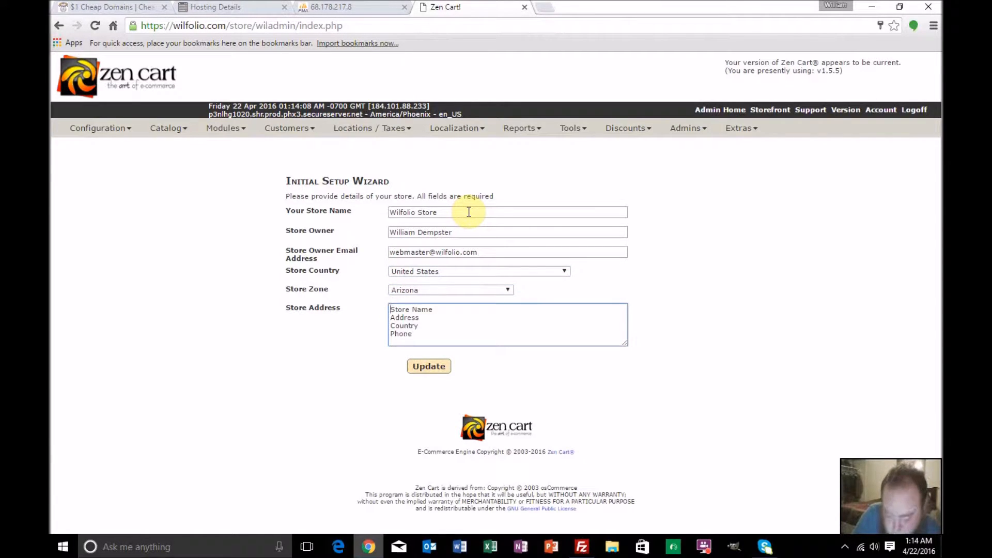
{"action": "key", "text": "Delete"}
{"action": "key", "text": "Delete"}
{"action": "key", "text": "Delete"}
{"action": "key", "text": "Delete"}
{"action": "key", "text": "Delete"}
{"action": "key", "text": "Delete"}
{"action": "key", "text": "Delete"}
{"action": "key", "text": "Delete"}
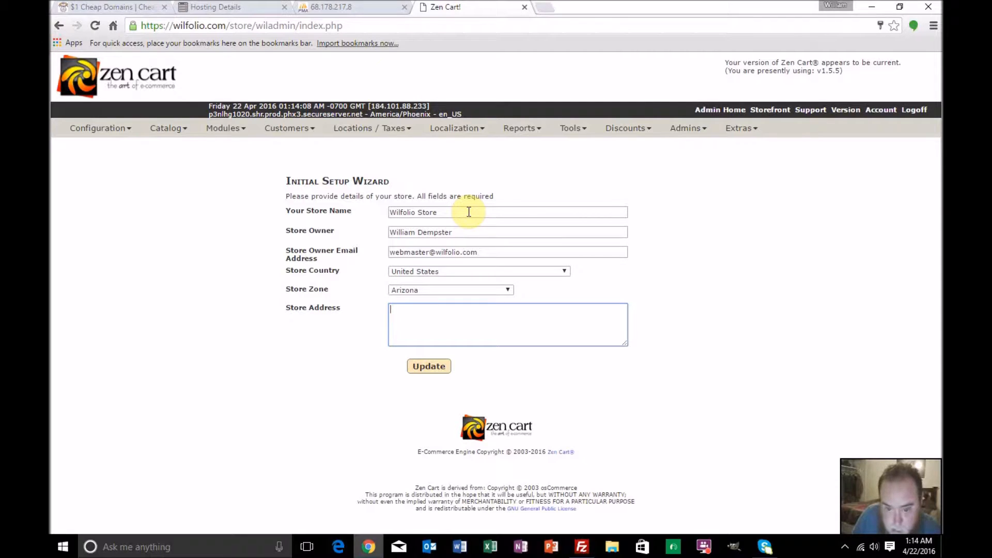
{"action": "type", "text": "92"}
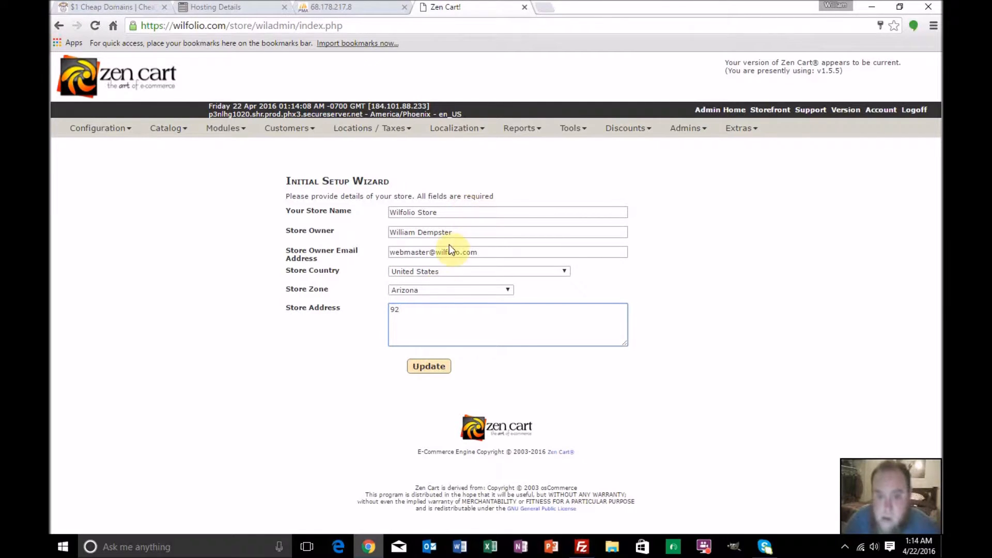
{"action": "left_click", "coordinate": [419, 365]}
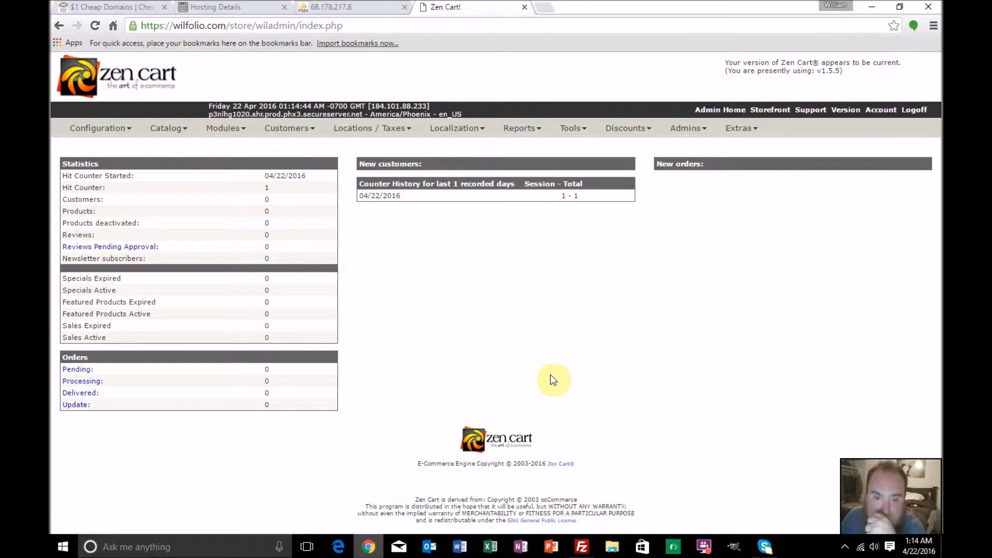
- Narrow the browser window to preview the responsive admin and expand its navigation menu
{"action": "left_click", "coordinate": [901, 8]}
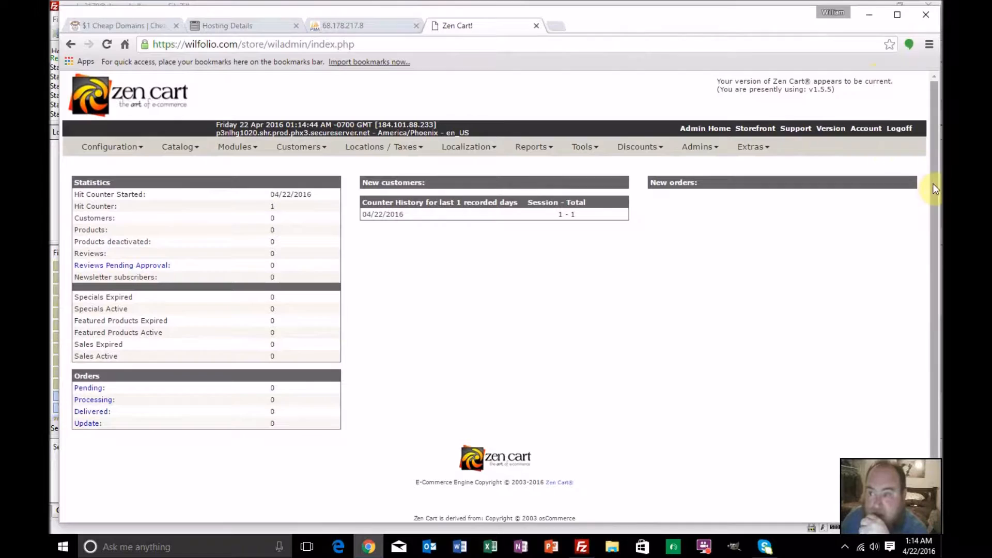
{"action": "left_click_drag", "start_coordinate": [940, 188], "coordinate": [502, 155]}
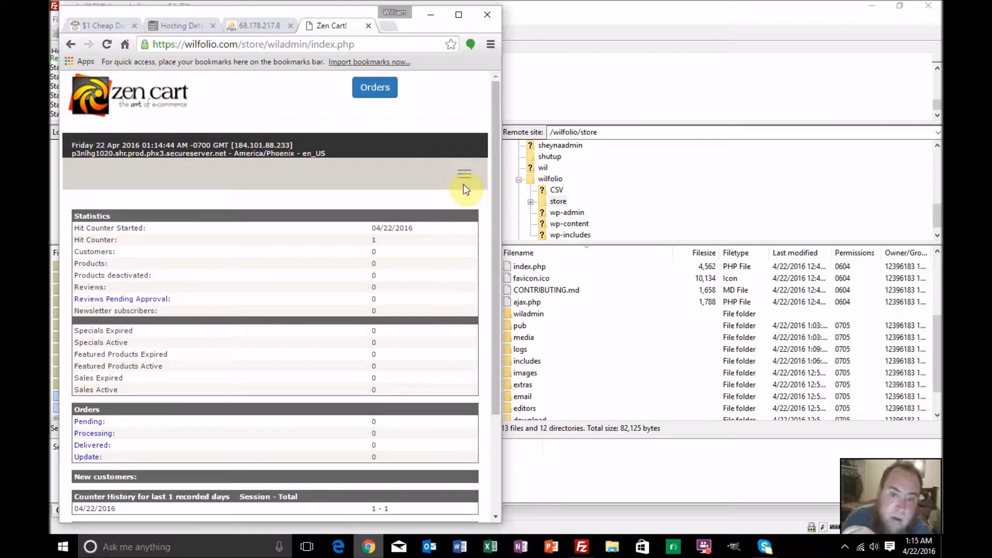
{"action": "left_click", "coordinate": [464, 176]}
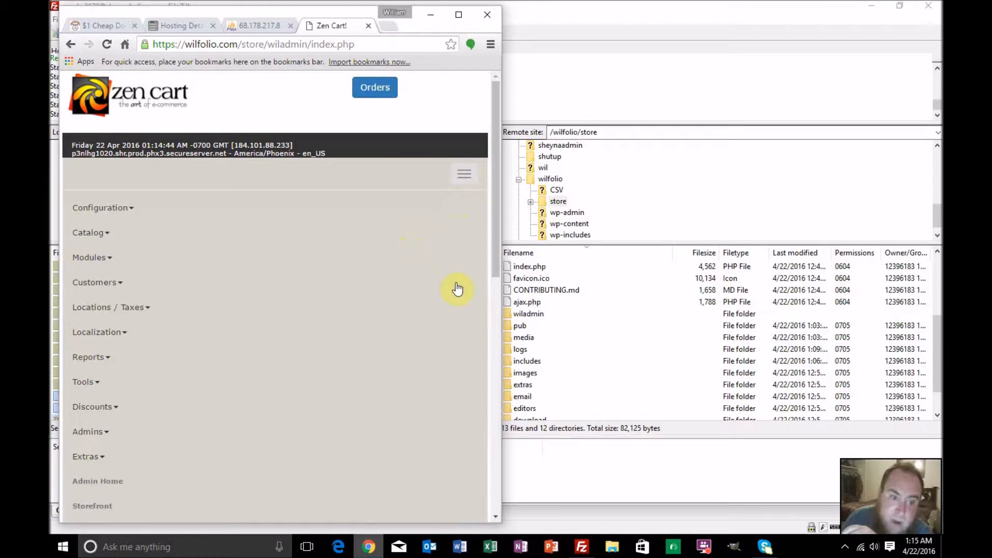
{"action": "scroll", "coordinate": [429, 289], "scroll_direction": "down", "scroll_amount": 3}
{"action": "scroll", "coordinate": [429, 288], "scroll_direction": "down", "scroll_amount": 2}
{"action": "scroll", "coordinate": [434, 269], "scroll_direction": "up", "scroll_amount": 5}
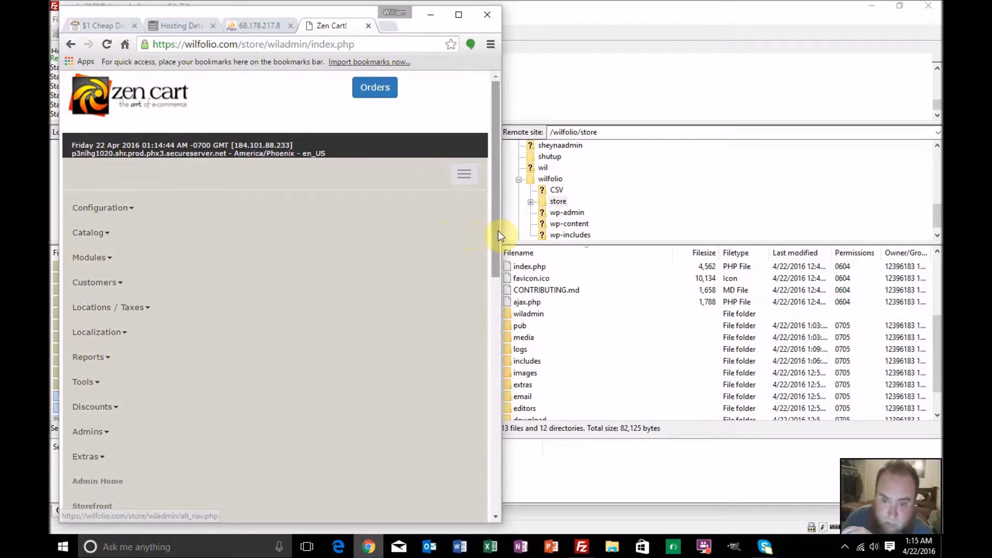
- Shrink the window to phone width, open the empty Orders list, then maximize the browser again
{"action": "left_click_drag", "start_coordinate": [501, 230], "coordinate": [319, 223]}
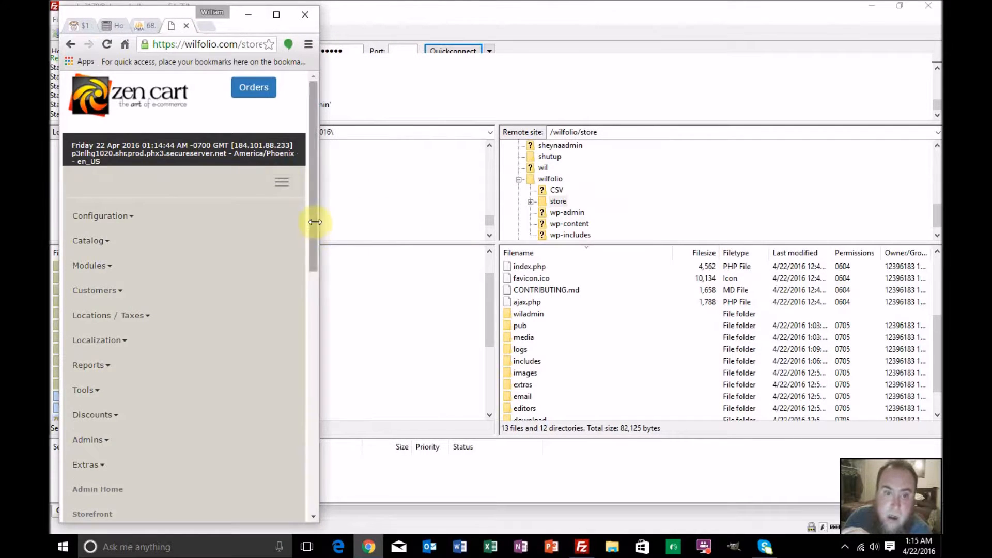
{"action": "left_click", "coordinate": [249, 88]}
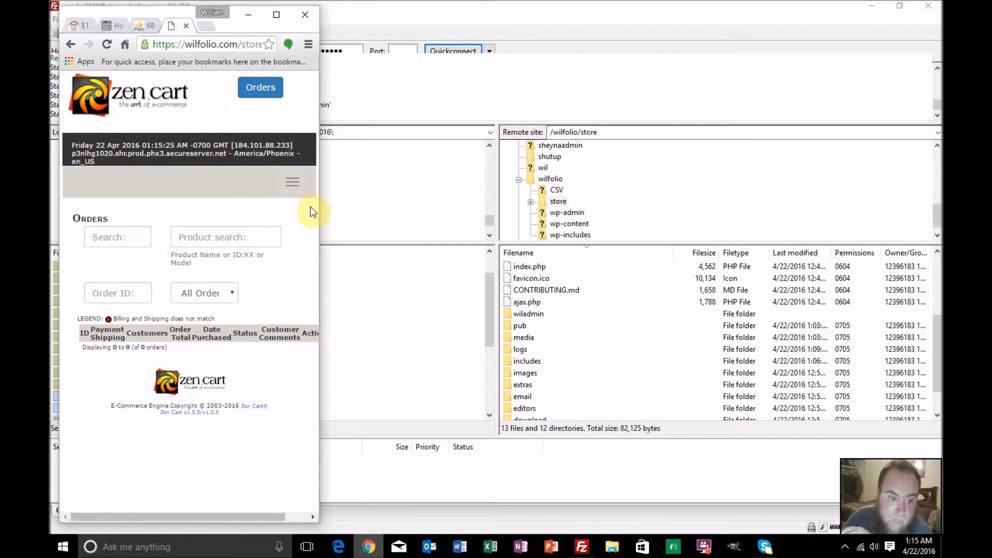
{"action": "left_click_drag", "start_coordinate": [322, 206], "coordinate": [657, 241]}
{"action": "left_click_drag", "start_coordinate": [760, 237], "coordinate": [762, 84]}
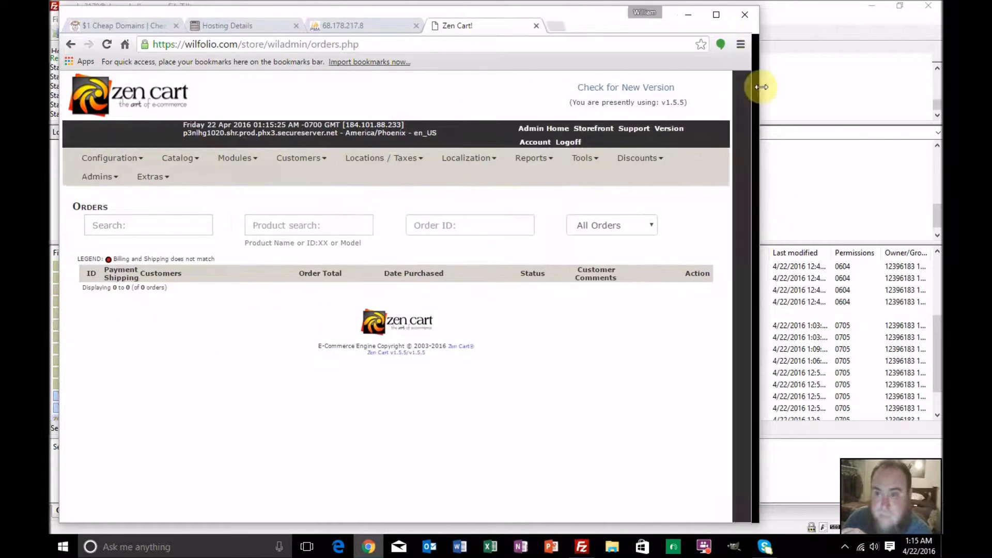
{"action": "left_click", "coordinate": [719, 13]}
- Return to Admin Home and open the storefront in a new tab
{"action": "left_click", "coordinate": [720, 110]}
{"action": "mouse_move", "coordinate": [682, 133]}
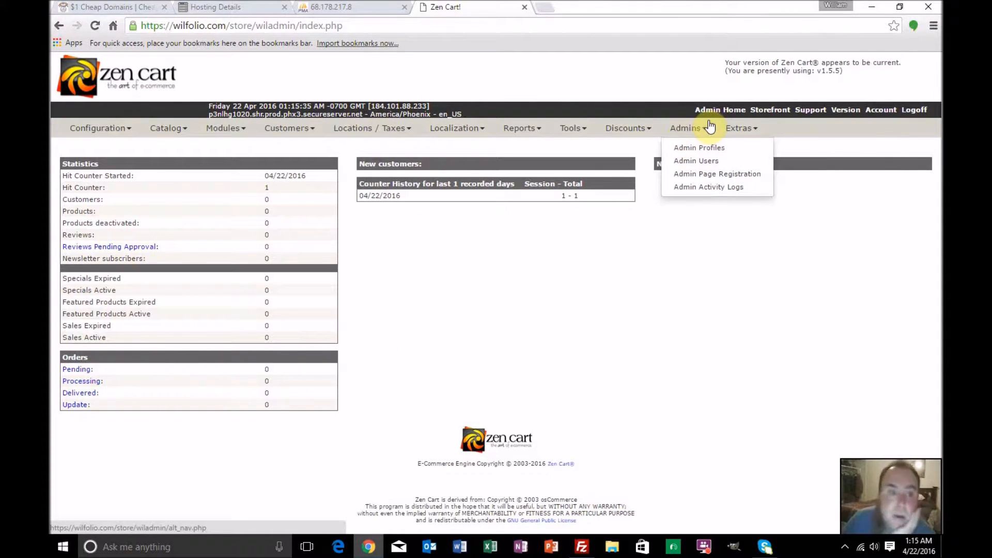
{"action": "left_click", "coordinate": [763, 110]}
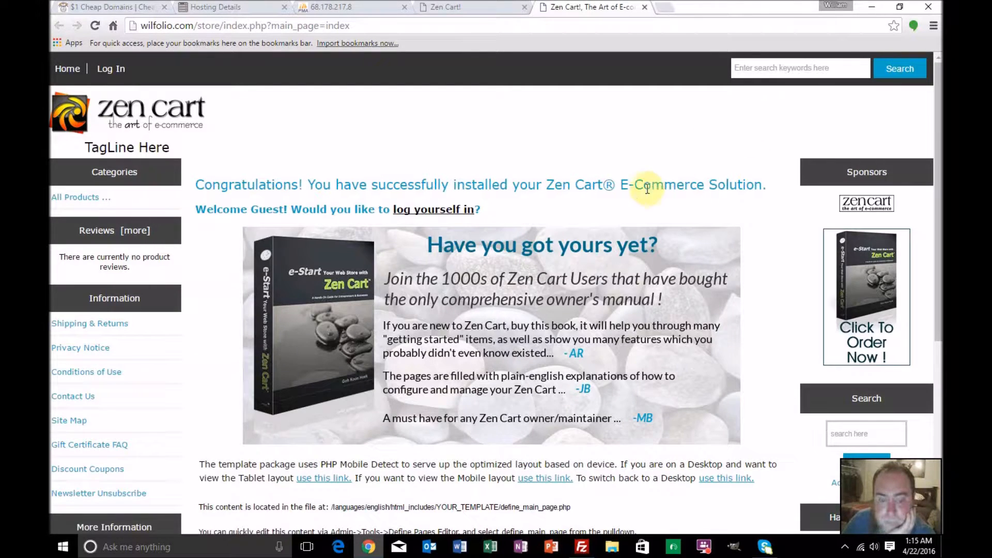
{"action": "scroll", "coordinate": [646, 192], "scroll_direction": "down", "scroll_amount": 3}
{"action": "scroll", "coordinate": [641, 199], "scroll_direction": "up", "scroll_amount": 3}
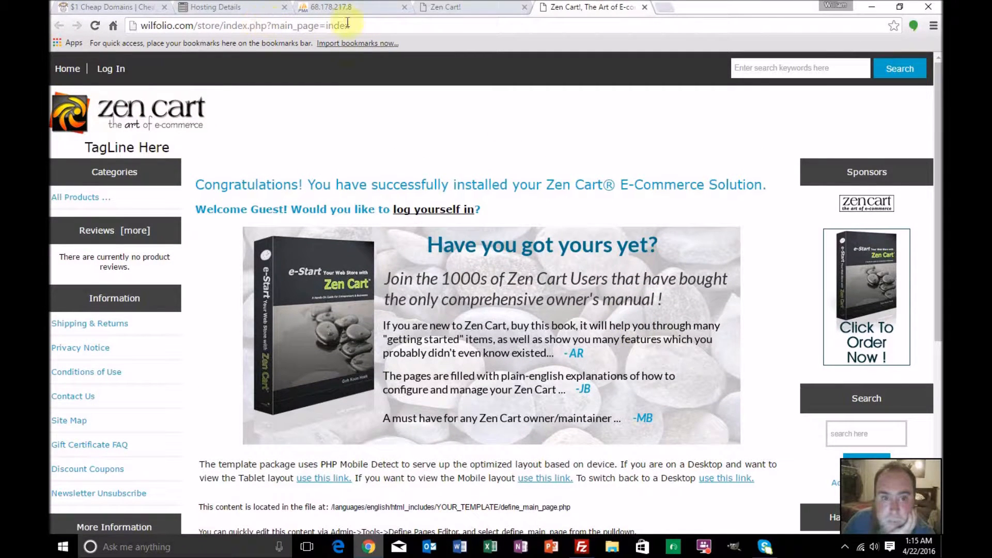
- Change the new tab's address to wilfolio.com/store/wiladmin to load the admin area
{"action": "left_click_drag", "start_coordinate": [355, 25], "coordinate": [222, 29]}
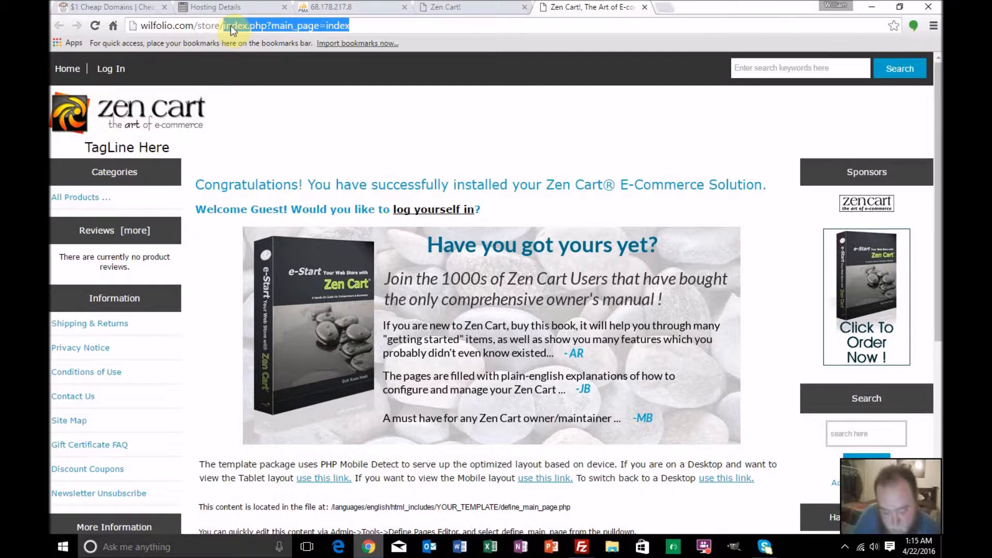
{"action": "type", "text": "wiladmin"}
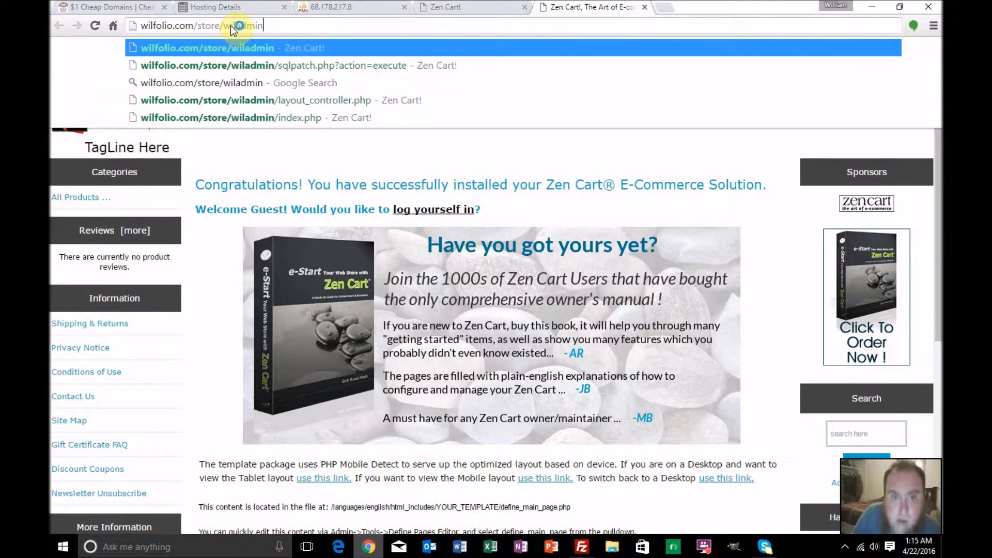
{"action": "key", "text": "Return"}
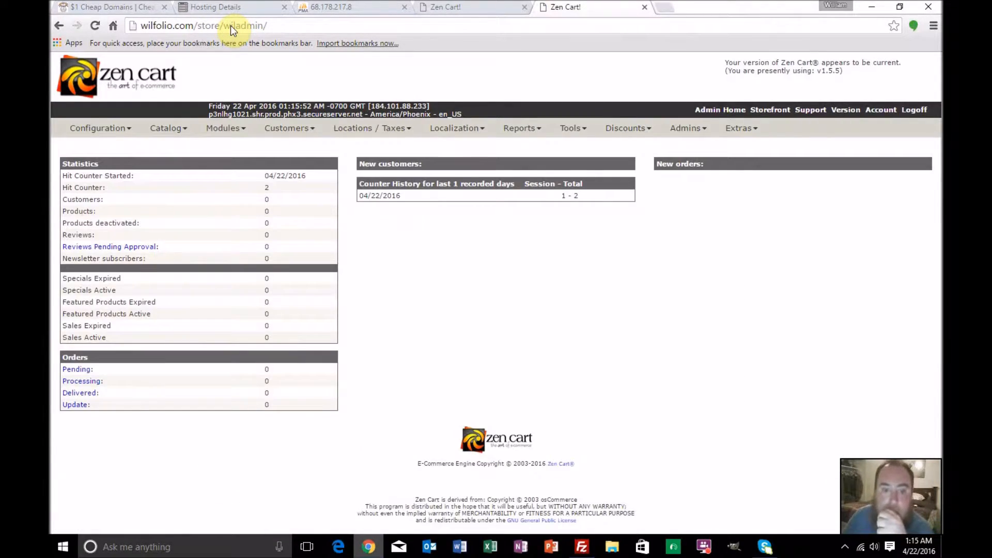
- Log out, log back in with the admin username and pasted password, then open Admin Profiles
{"action": "left_click", "coordinate": [908, 114]}
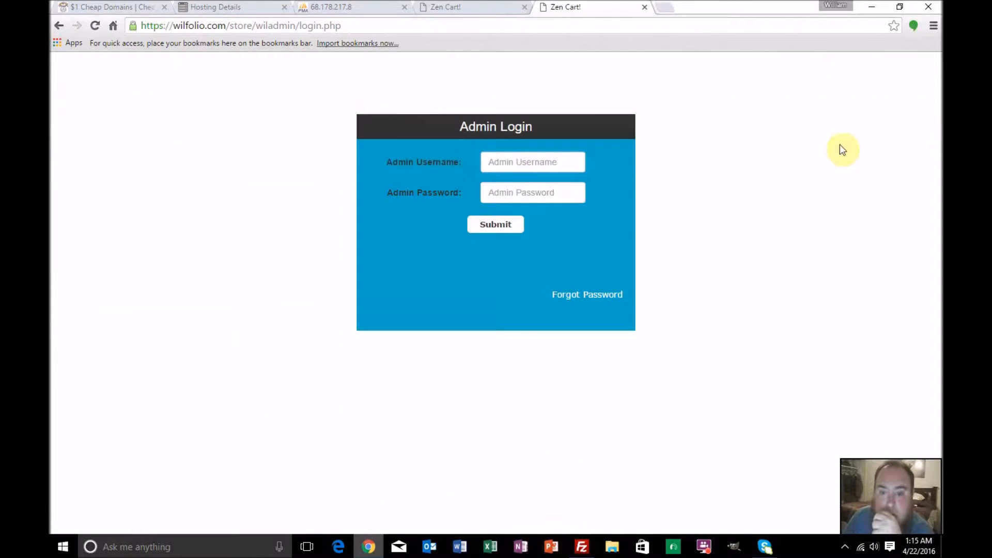
{"action": "left_click", "coordinate": [574, 159]}
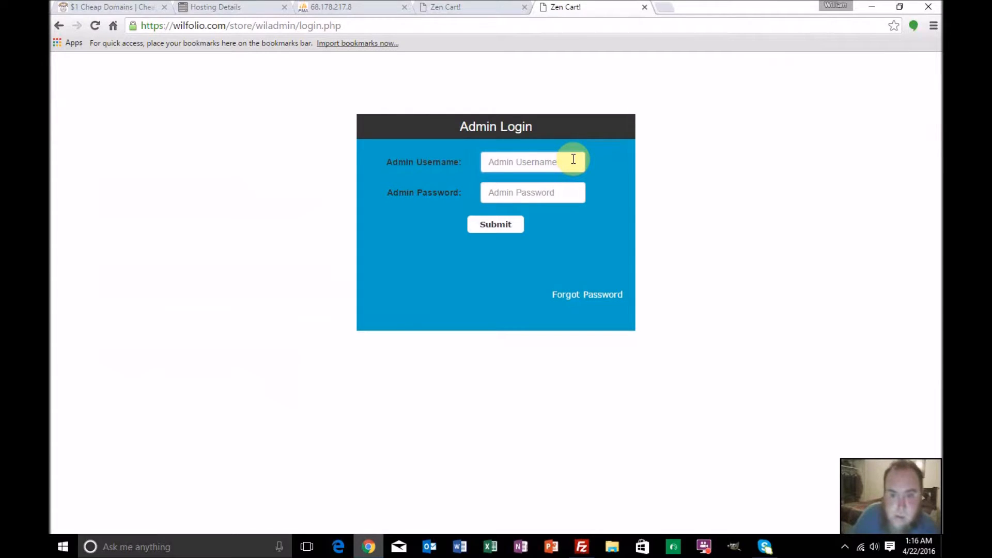
{"action": "type", "text": "Admin"}
{"action": "key", "text": "Tab"}
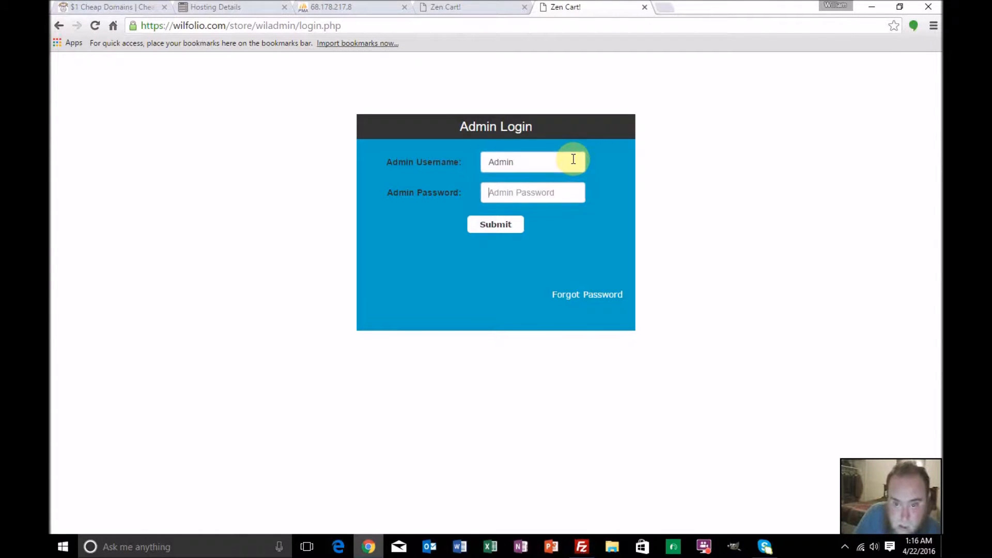
{"action": "key", "text": "ctrl+v"}
{"action": "key", "text": "Return"}
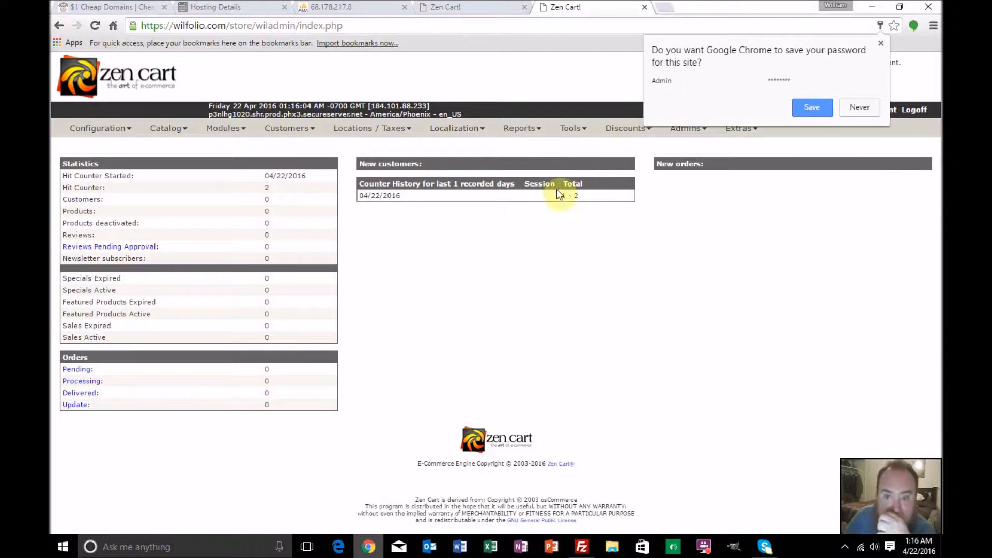
{"action": "left_click", "coordinate": [674, 282]}
{"action": "mouse_move", "coordinate": [687, 129]}
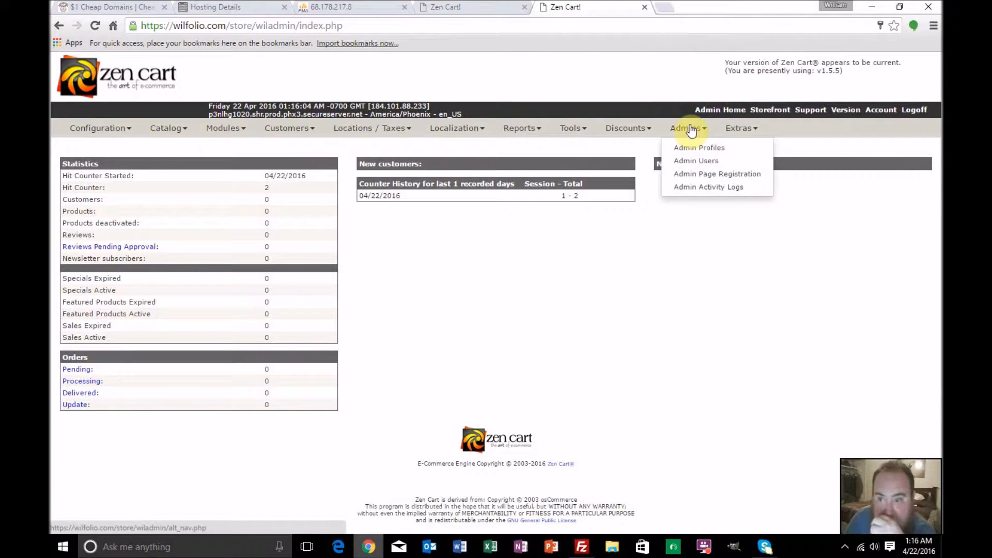
{"action": "left_click", "coordinate": [694, 149]}
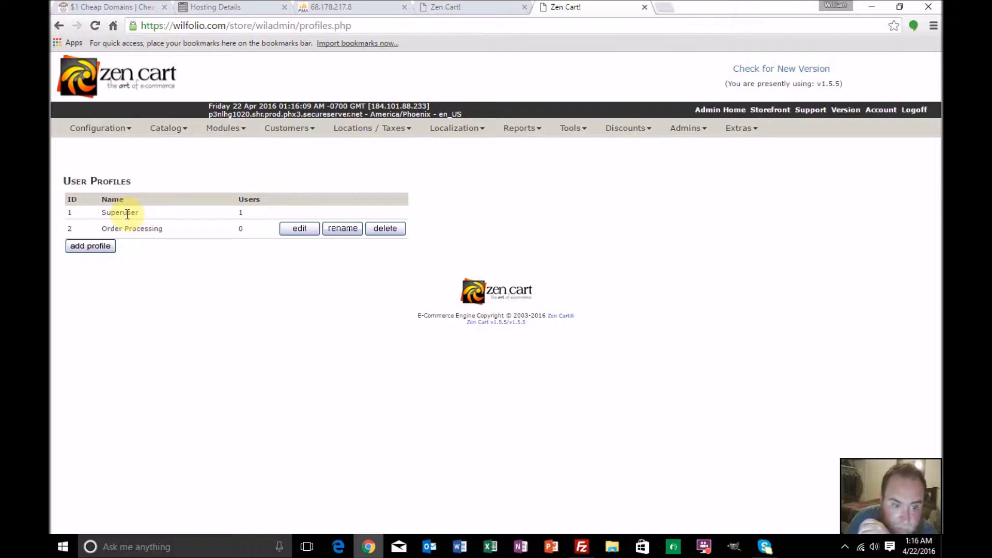
- Open the Order Processing profile for editing, scroll its permissions and search the page for 'pass'
{"action": "left_click", "coordinate": [298, 229]}
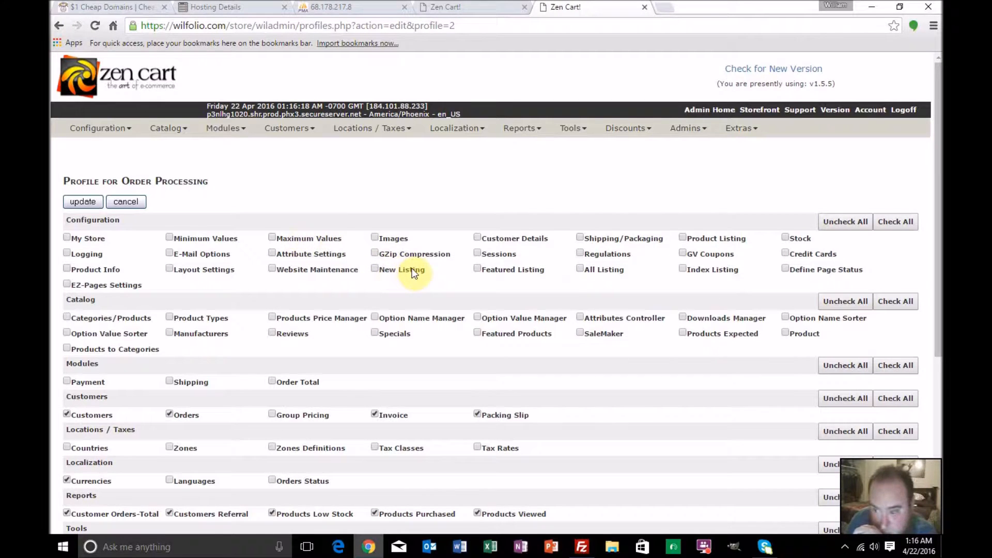
{"action": "scroll", "coordinate": [414, 272], "scroll_direction": "down", "scroll_amount": 3}
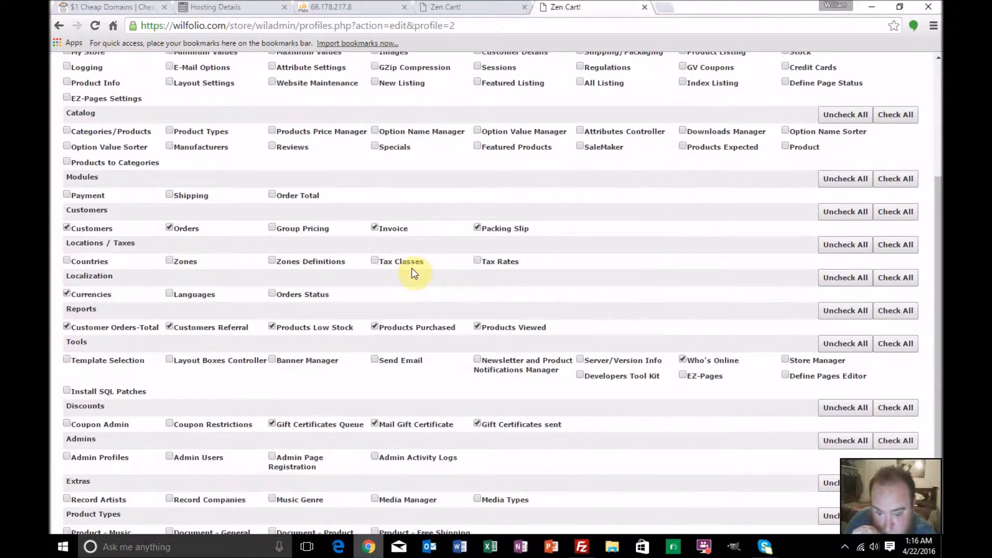
{"action": "scroll", "coordinate": [413, 272], "scroll_direction": "down", "scroll_amount": 2}
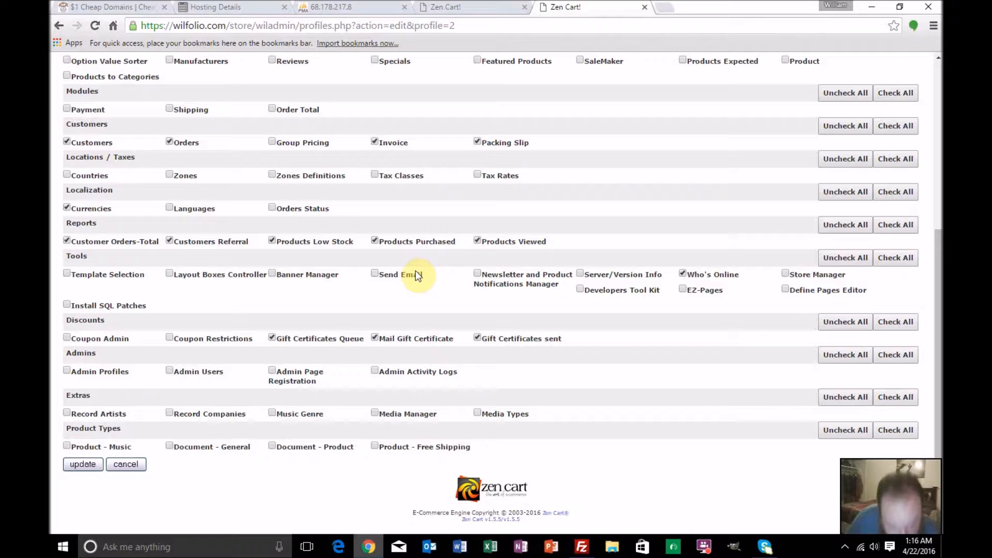
{"action": "key", "text": "ctrl+f"}
{"action": "type", "text": "pass"}
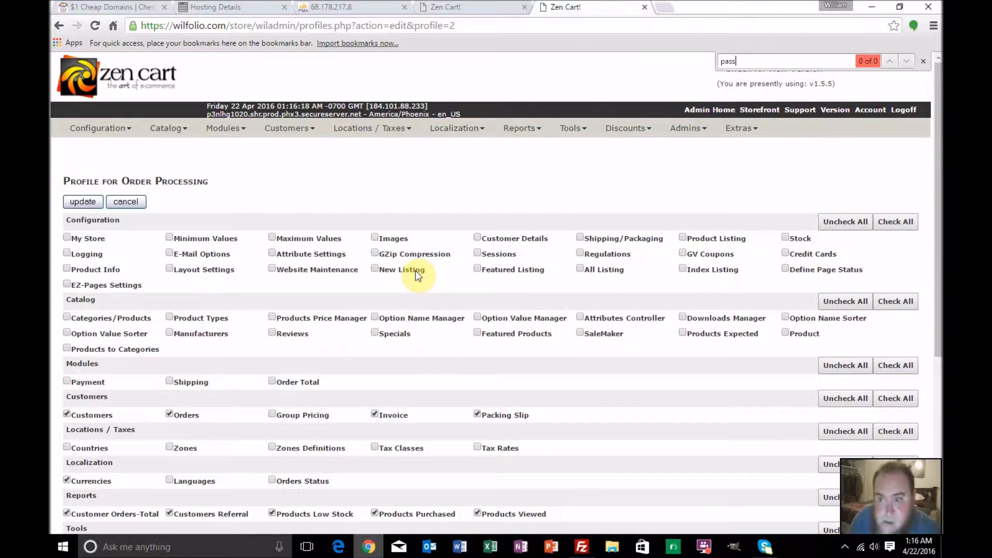
{"action": "key", "text": "BackSpace"}
{"action": "key", "text": "BackSpace"}
{"action": "key", "text": "BackSpace"}
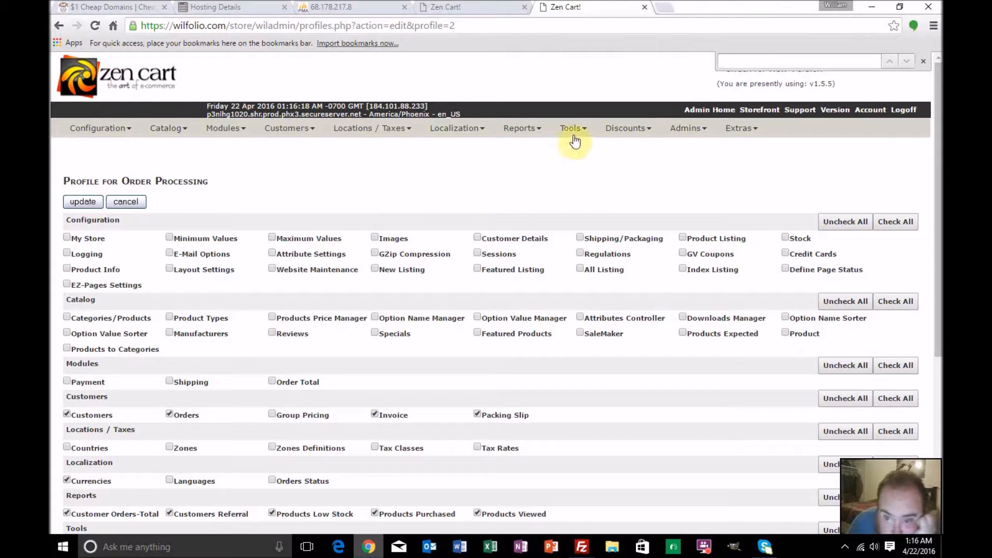
{"action": "mouse_move", "coordinate": [684, 133]}
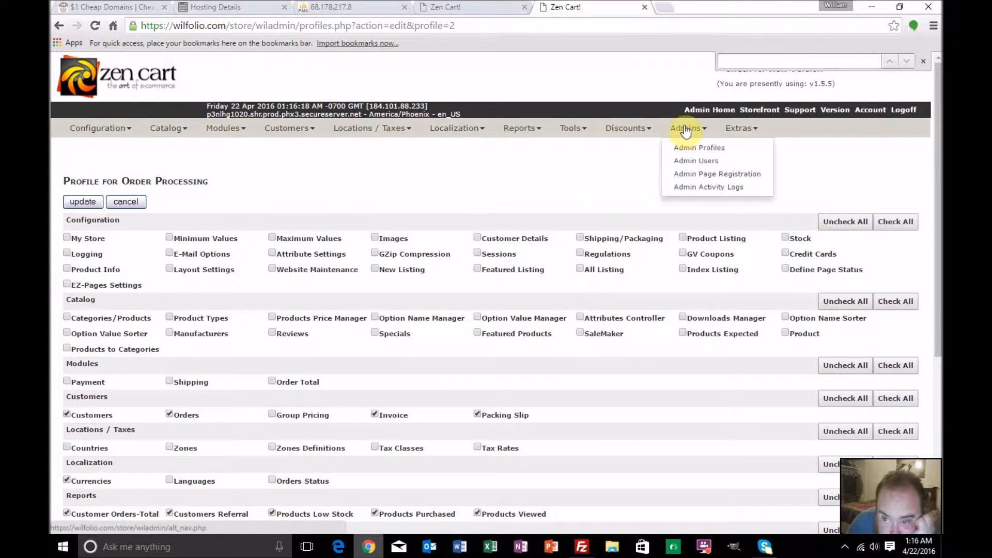
- Open Admin Users and view the existing Admin account's edit form without changing it
{"action": "left_click", "coordinate": [687, 163]}
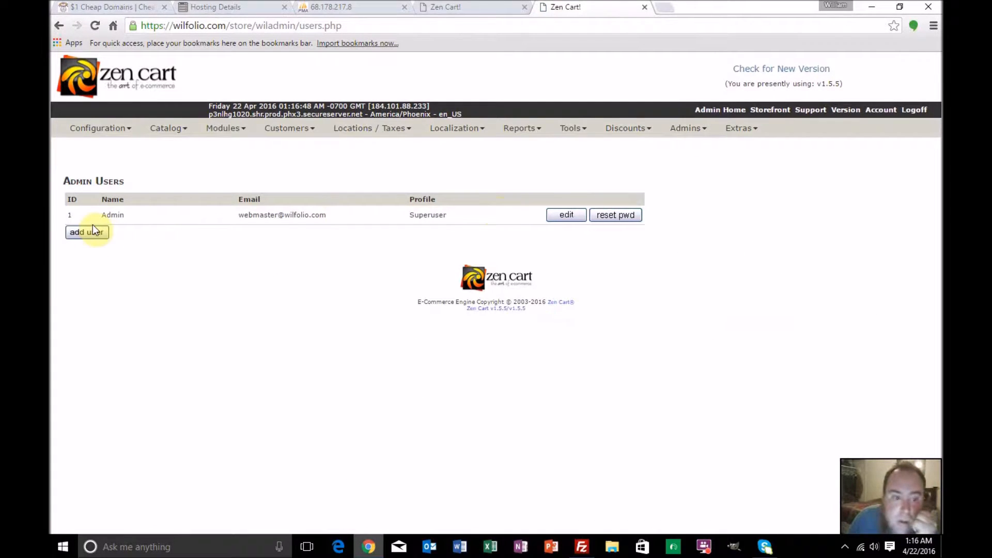
{"action": "left_click", "coordinate": [558, 215]}
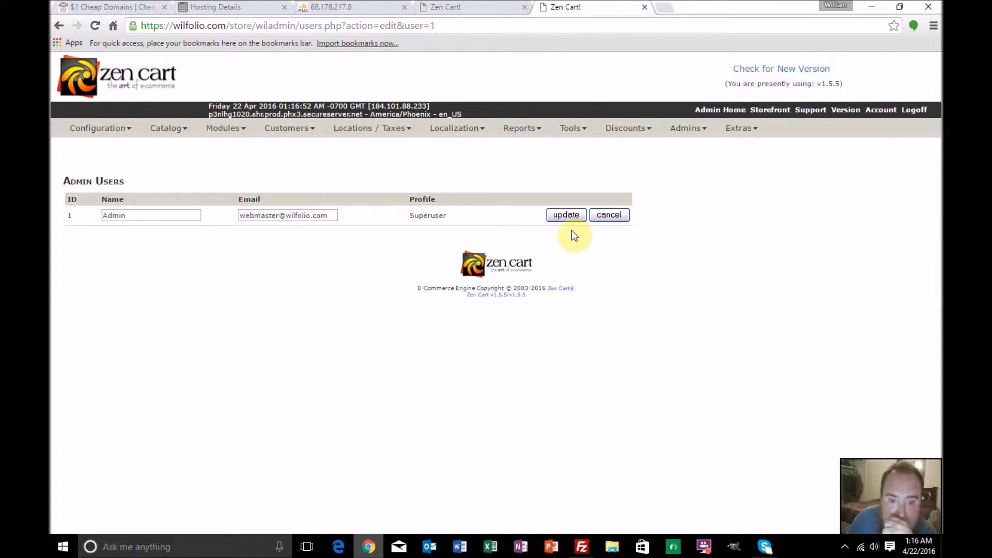
{"action": "left_click", "coordinate": [608, 217]}
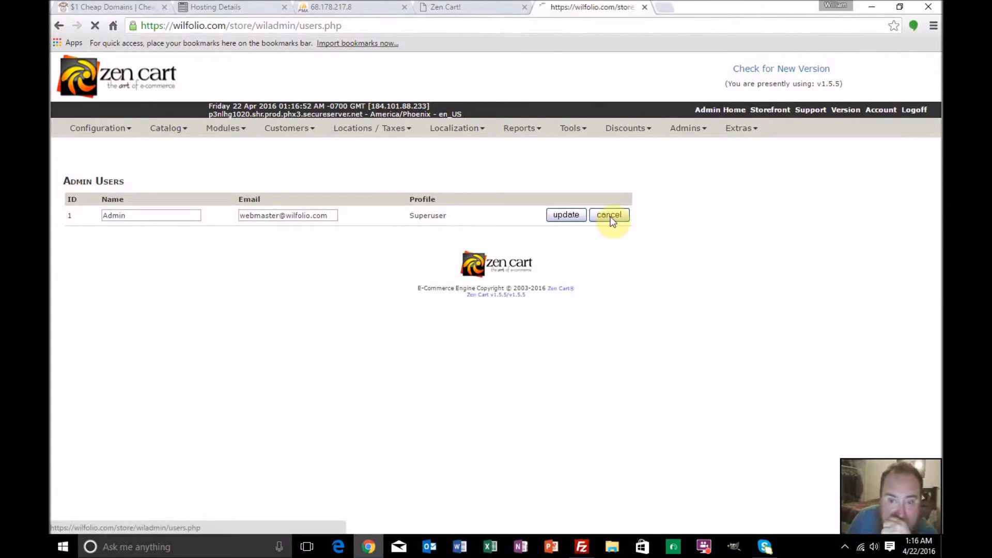
- Start a new admin user with a three-character username, an e-mail address and the Superuser profile
{"action": "left_click", "coordinate": [82, 232]}
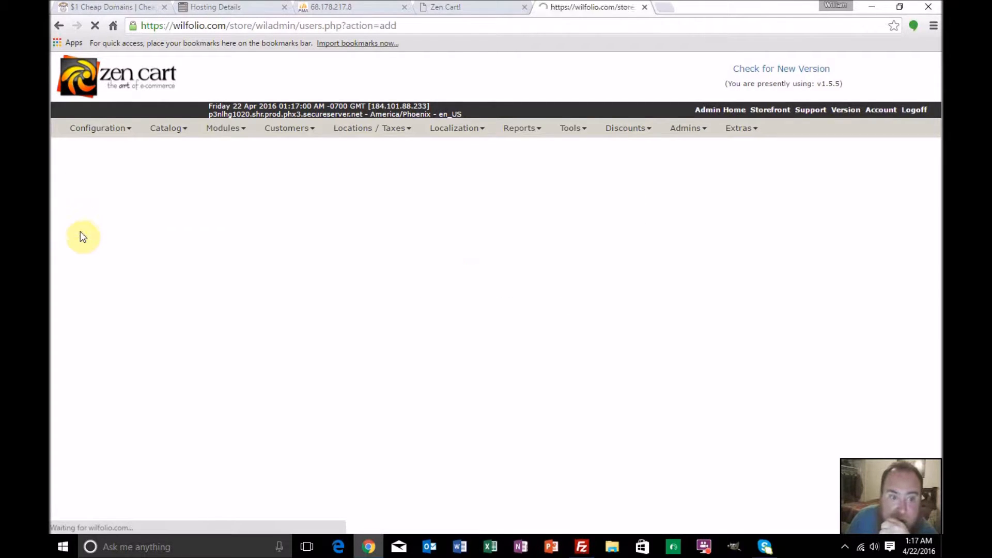
{"action": "left_click", "coordinate": [119, 214]}
{"action": "type", "text": "wil"}
{"action": "key", "text": "Tab"}
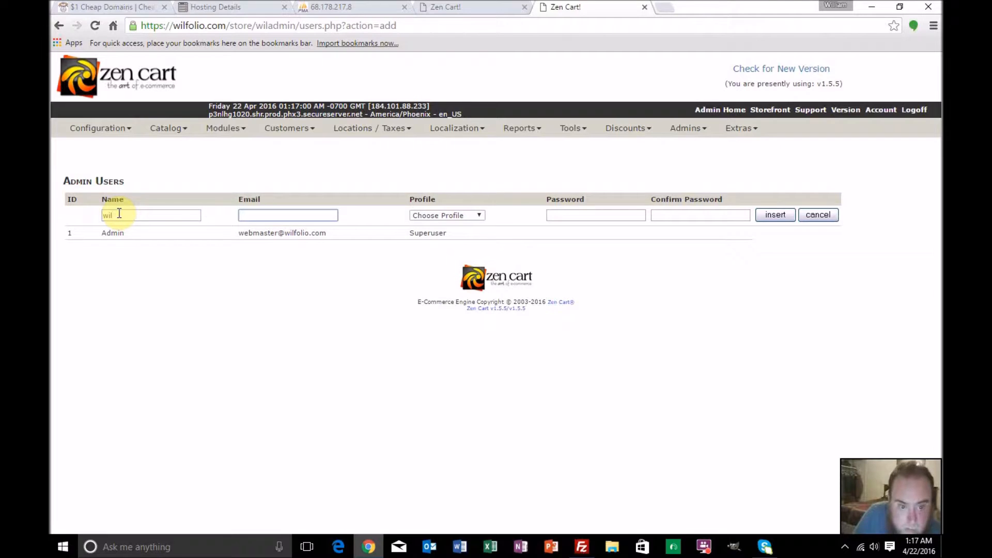
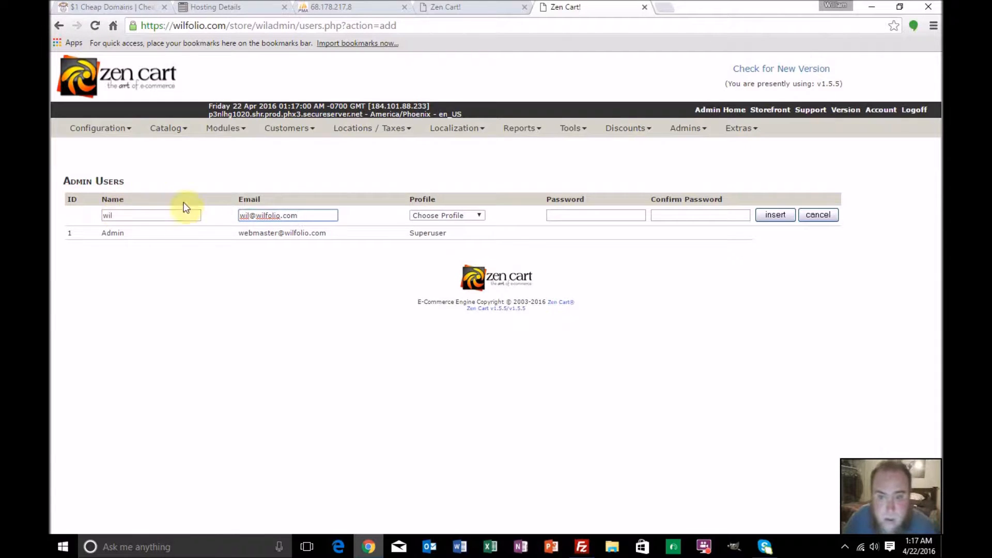
{"action": "left_click", "coordinate": [448, 216]}
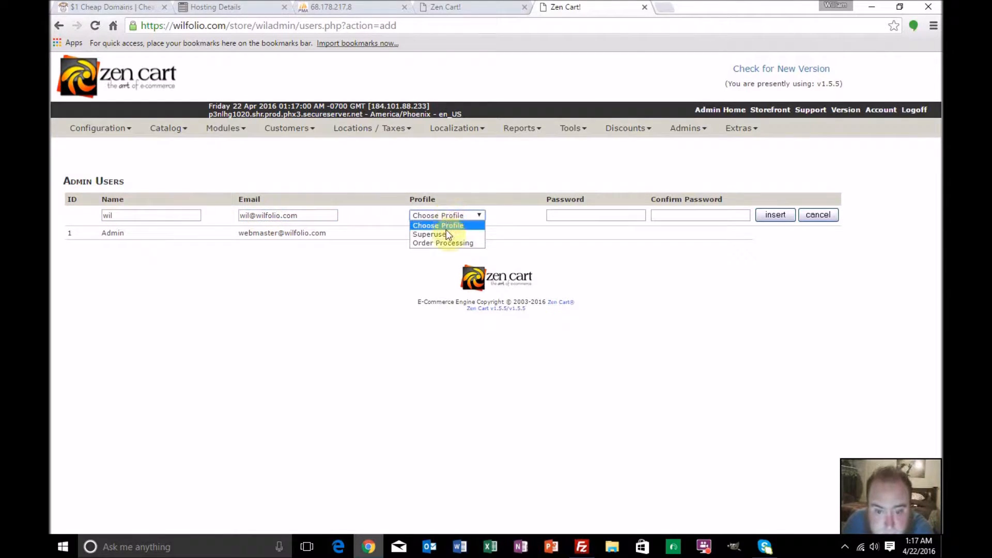
{"action": "left_click", "coordinate": [446, 232]}
- Enter and confirm the password, insert, then replace the rejected username with a four-character one
{"action": "left_click", "coordinate": [566, 215]}
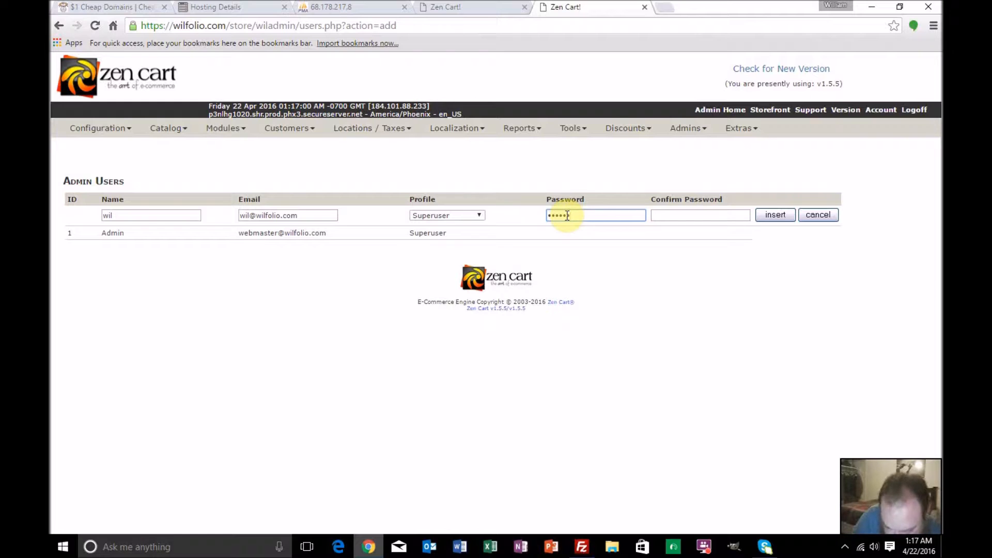
{"action": "key", "text": "Tab"}
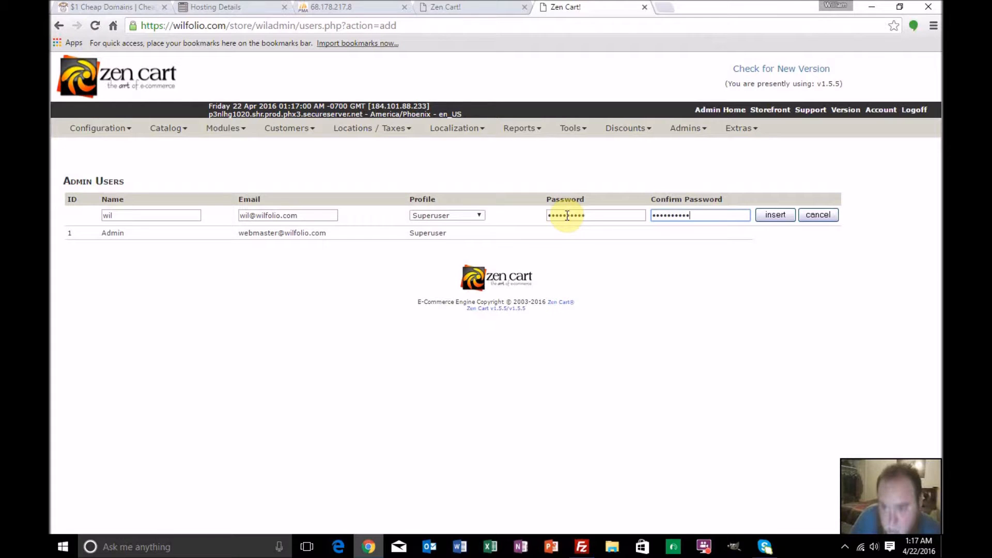
{"action": "left_click", "coordinate": [768, 224]}
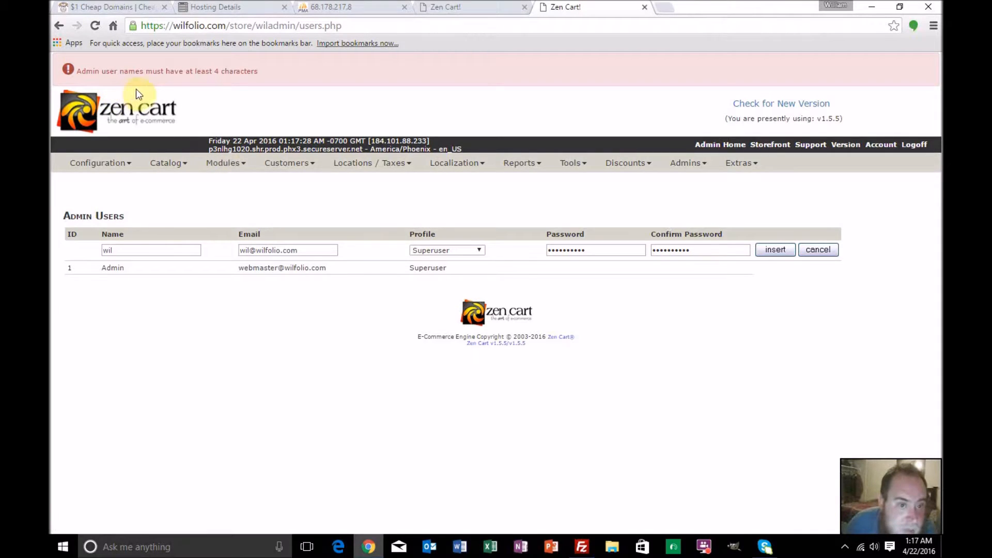
{"action": "left_click_drag", "start_coordinate": [129, 251], "coordinate": [102, 253]}
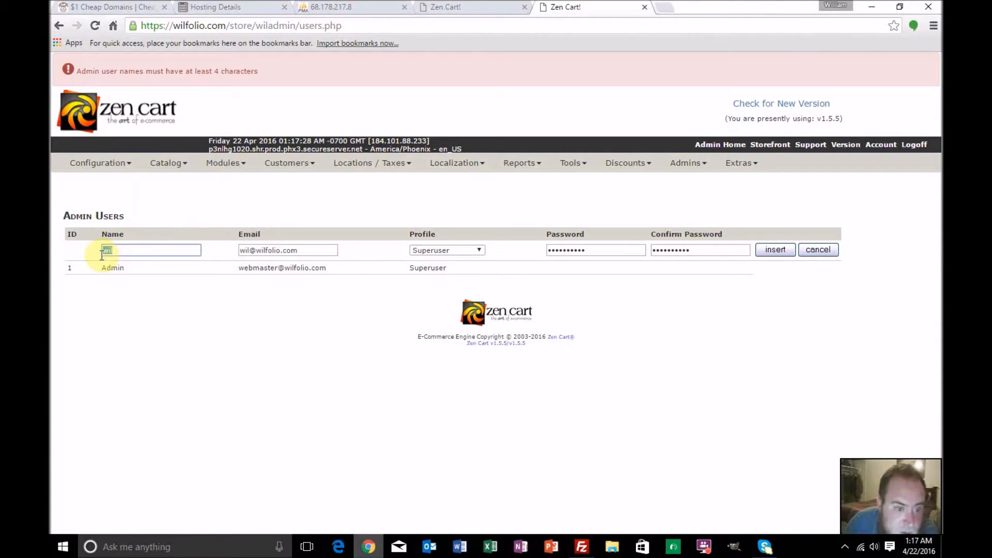
{"action": "type", "text": "wild"}
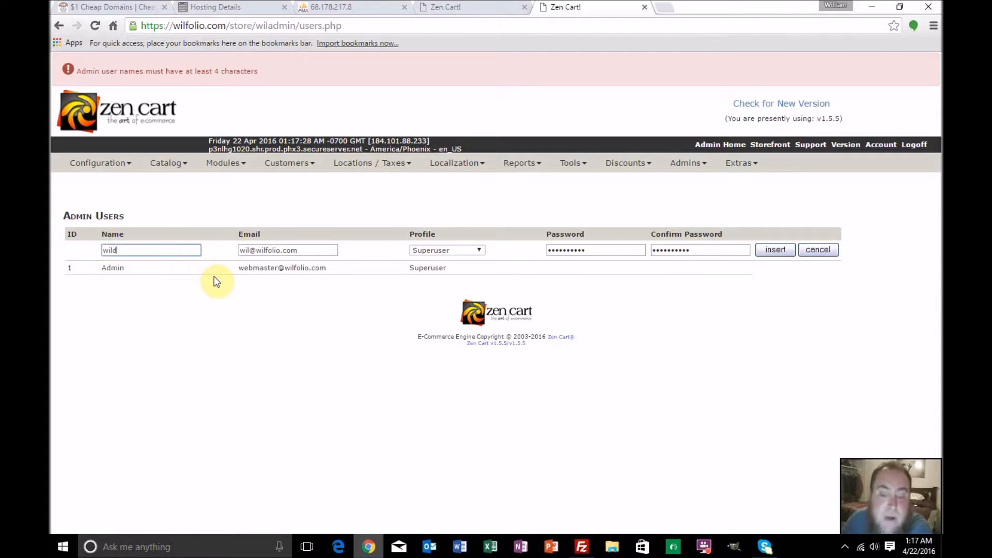
- Insert the corrected Superuser admin, let Chrome save its login, close the extra tab and return home
{"action": "left_click", "coordinate": [775, 250]}
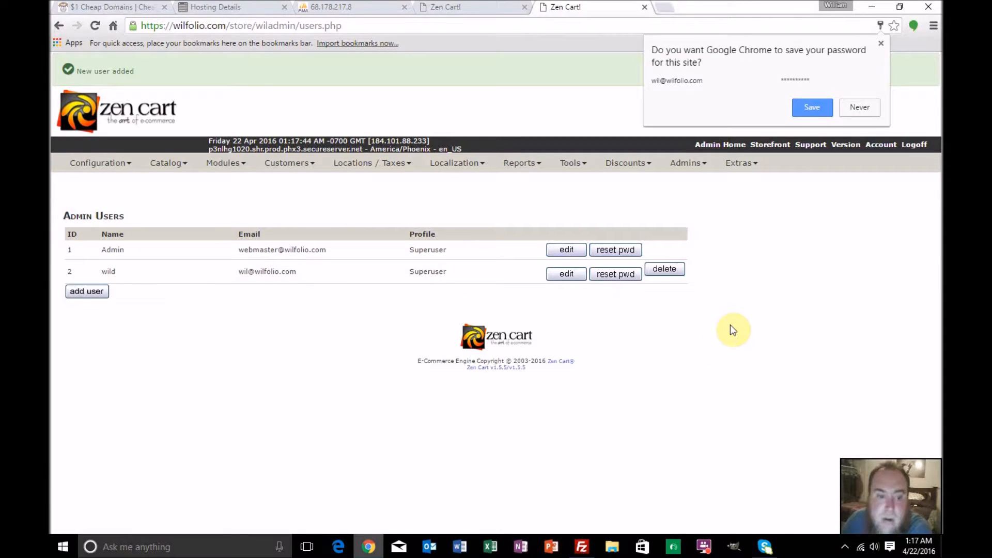
{"action": "left_click", "coordinate": [812, 110]}
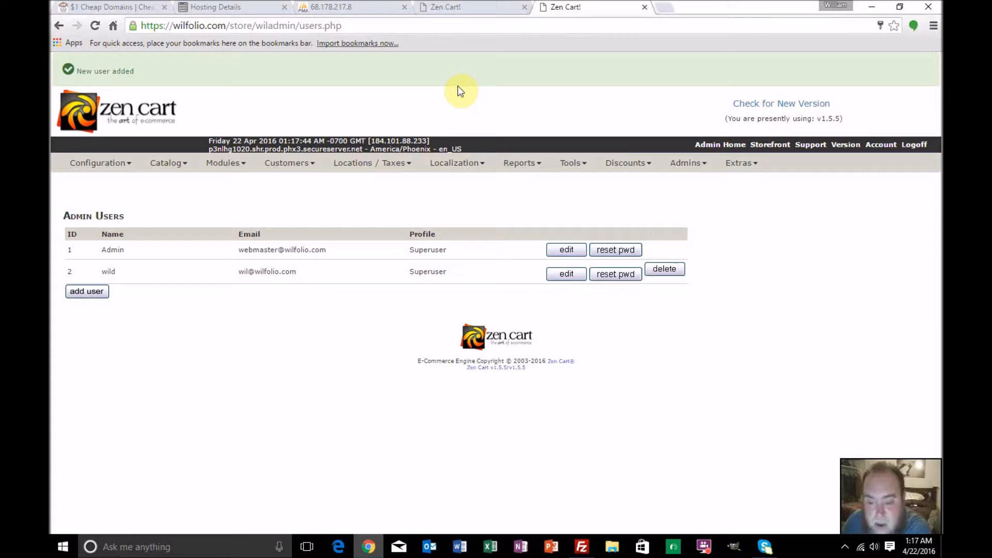
{"action": "left_click", "coordinate": [476, 10]}
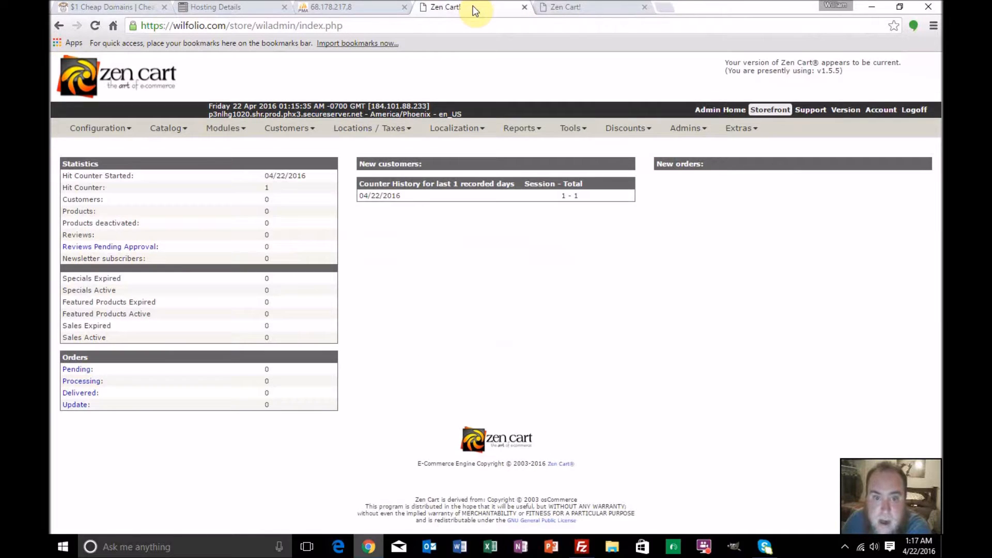
{"action": "left_click", "coordinate": [579, 15]}
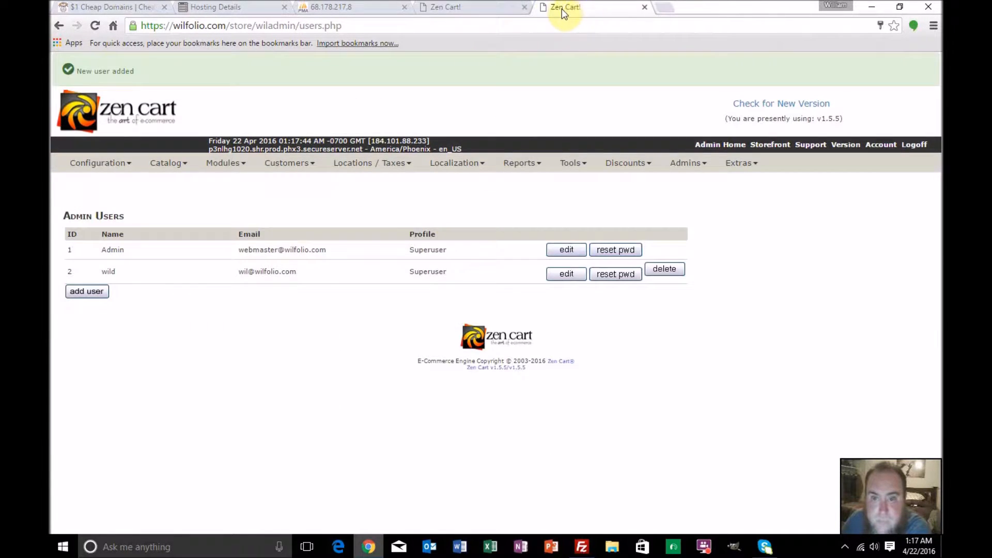
{"action": "left_click", "coordinate": [526, 7]}
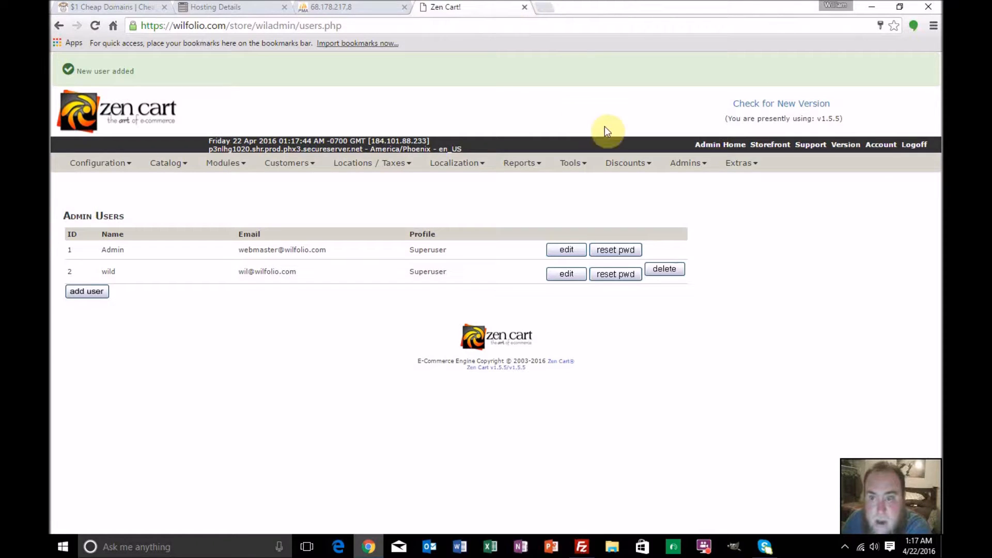
{"action": "left_click", "coordinate": [711, 145]}
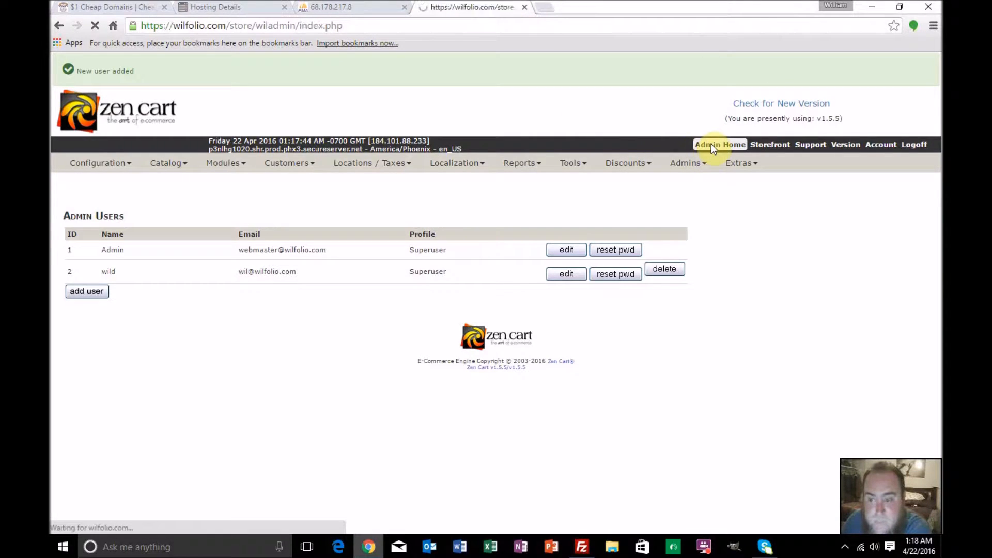
- Open the storefront in a new tab, look it over, and select the whole address-bar URL
{"action": "left_click", "coordinate": [767, 113]}
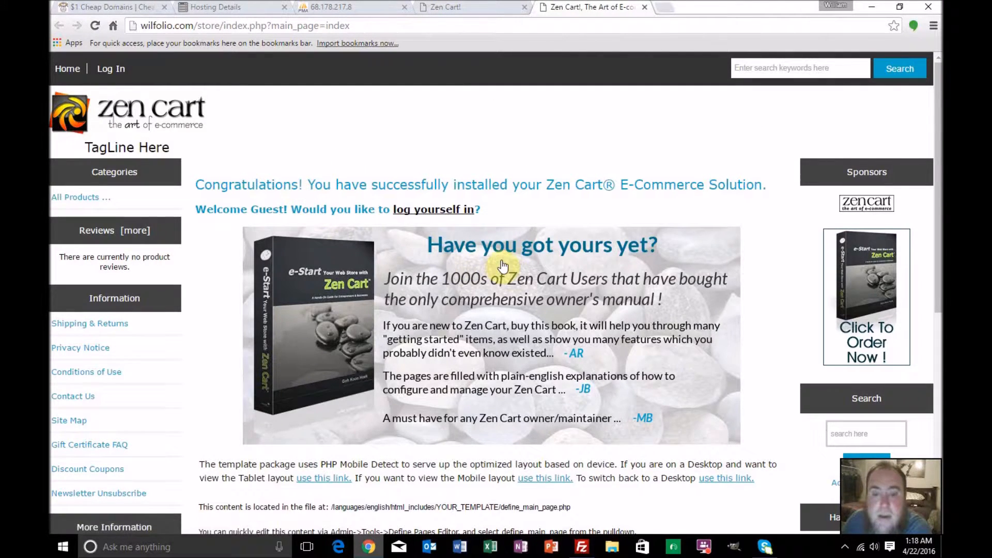
{"action": "scroll", "coordinate": [514, 268], "scroll_direction": "down", "scroll_amount": 4}
{"action": "scroll", "coordinate": [517, 273], "scroll_direction": "up", "scroll_amount": 4}
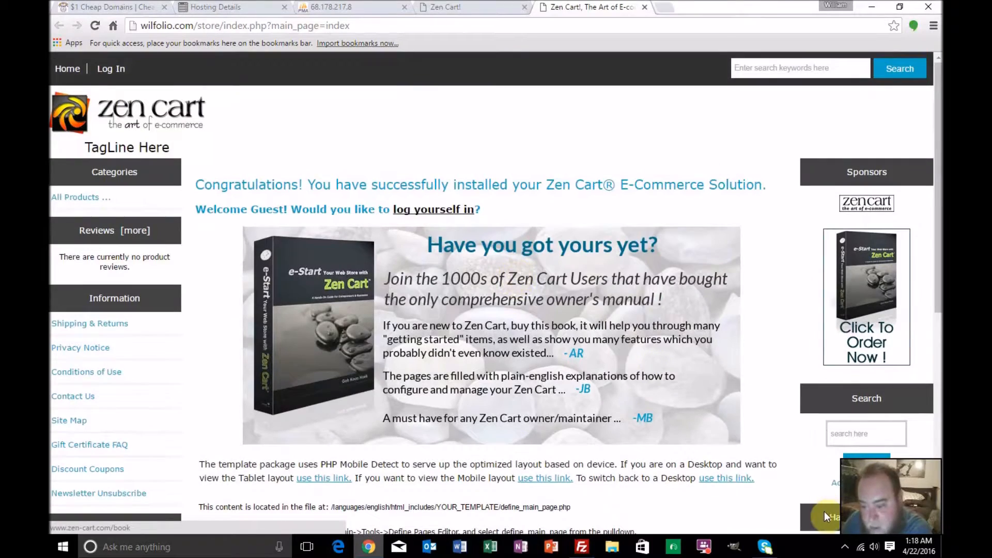
{"action": "left_click", "coordinate": [846, 541]}
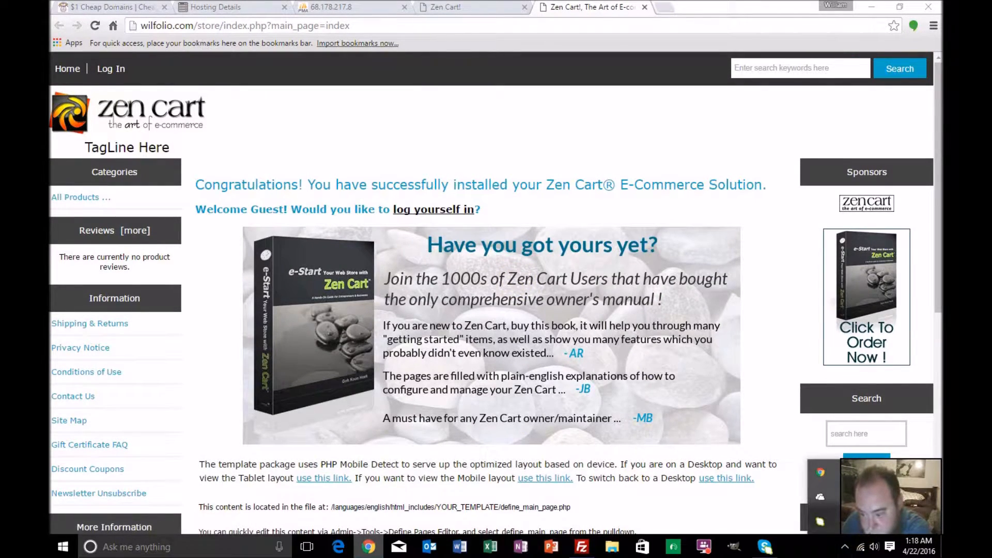
{"action": "right_click", "coordinate": [820, 497]}
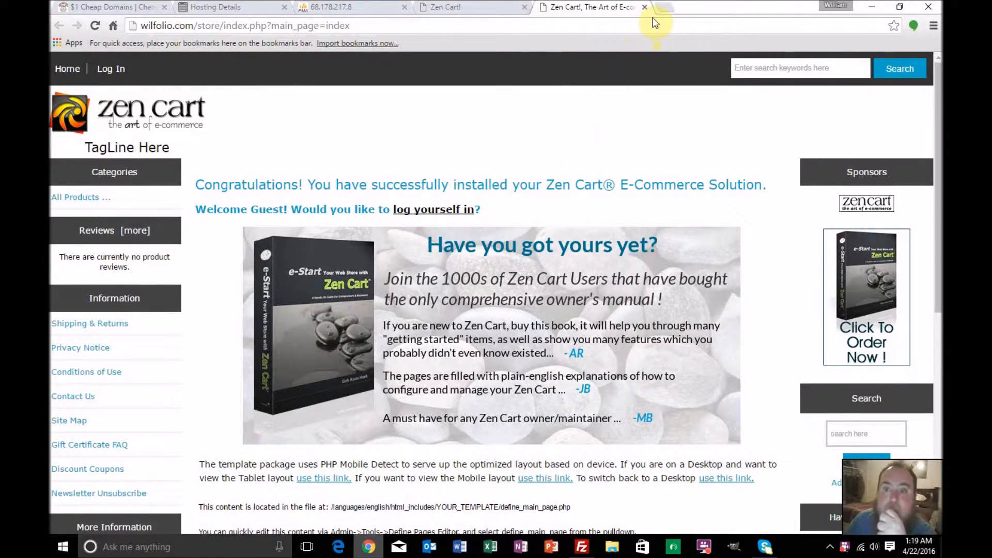
{"action": "double_click", "coordinate": [597, 24]}
{"action": "left_click", "coordinate": [597, 24]}
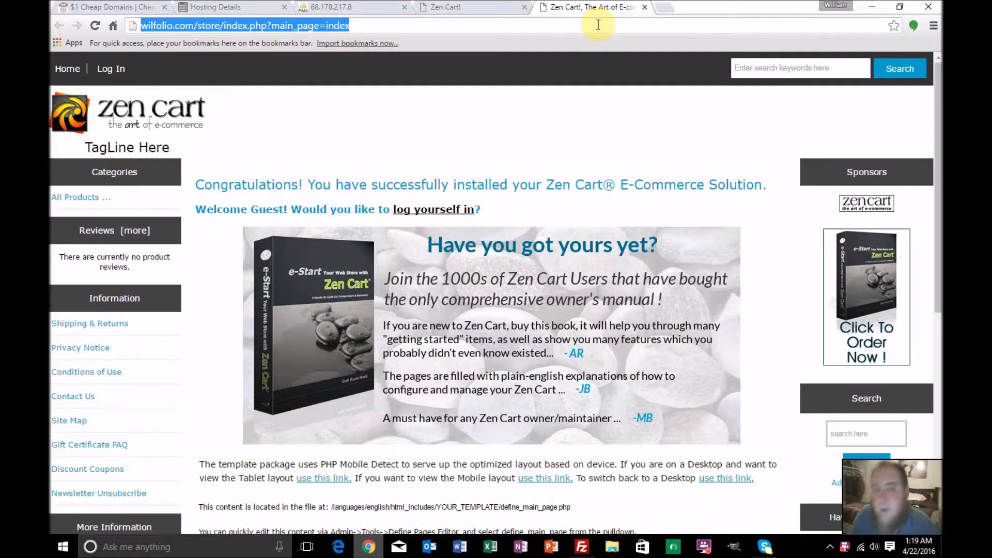
- Search Google for 'free zencart templates picaflor azul' and open the Picaflor Azul free templates page
{"action": "type", "text": "free zenc"}
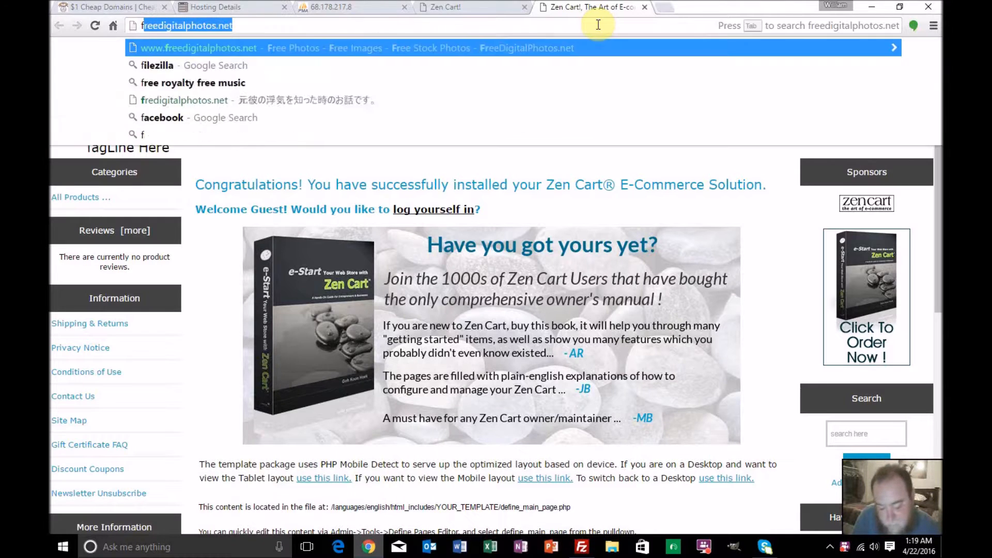
{"action": "type", "text": "art templates picaflor azul"}
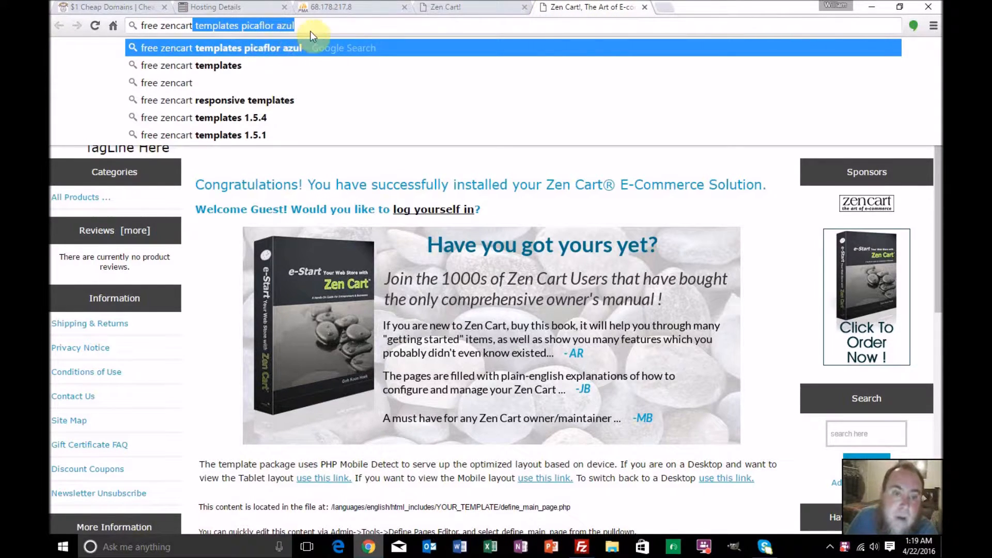
{"action": "left_click", "coordinate": [442, 47]}
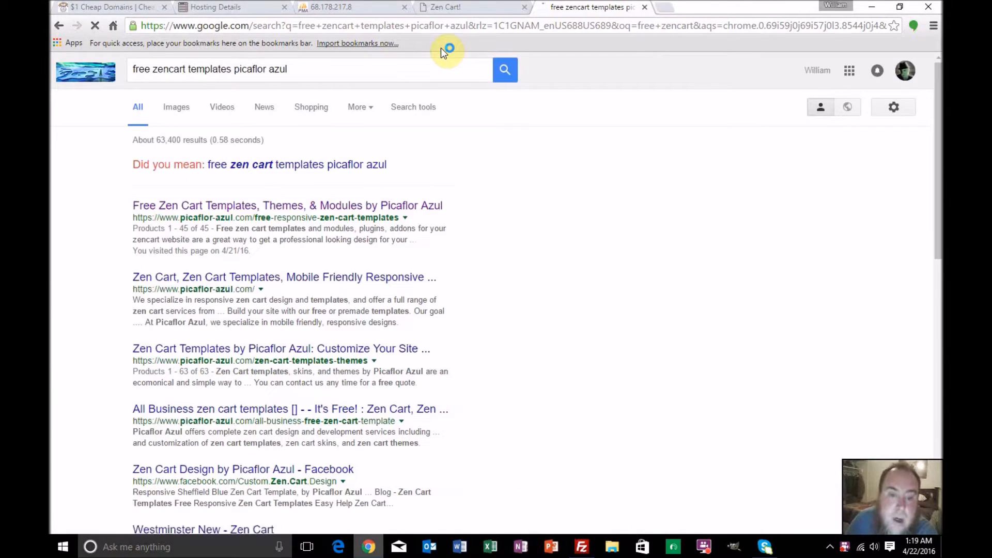
{"action": "left_click", "coordinate": [252, 207]}
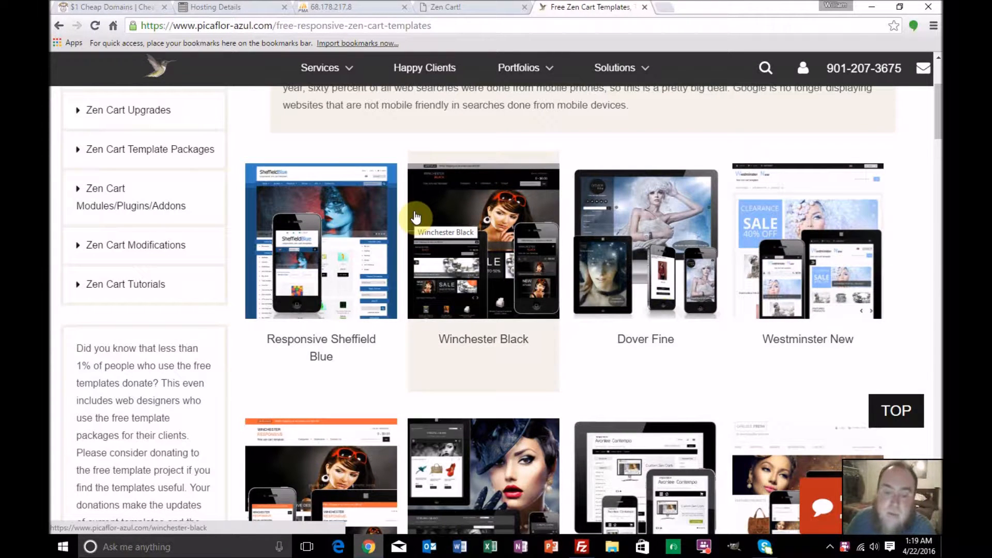
- Browse the free templates grid and open Responsive Stirling Grand, scrolling to its download buttons
{"action": "scroll", "coordinate": [416, 217], "scroll_direction": "down", "scroll_amount": 3}
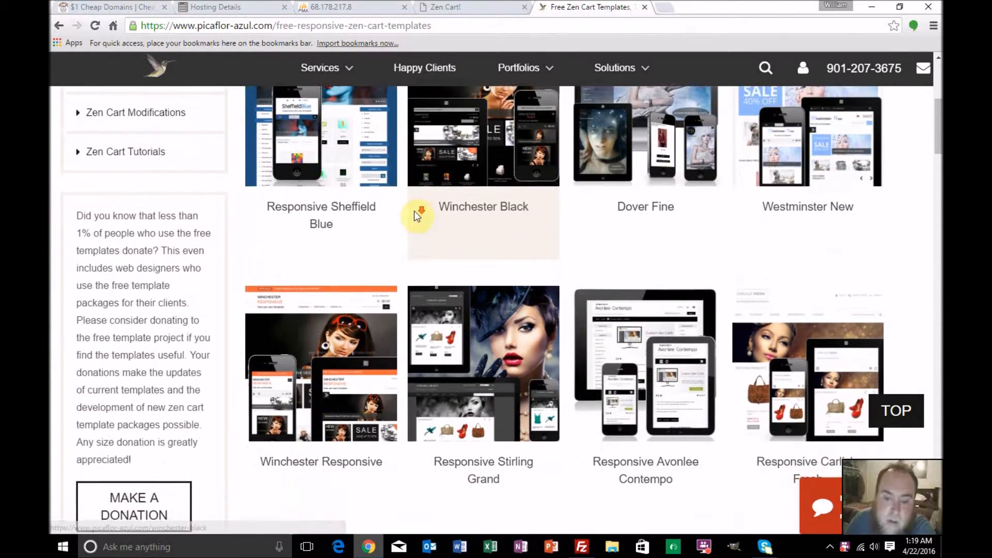
{"action": "scroll", "coordinate": [417, 216], "scroll_direction": "down", "scroll_amount": 1}
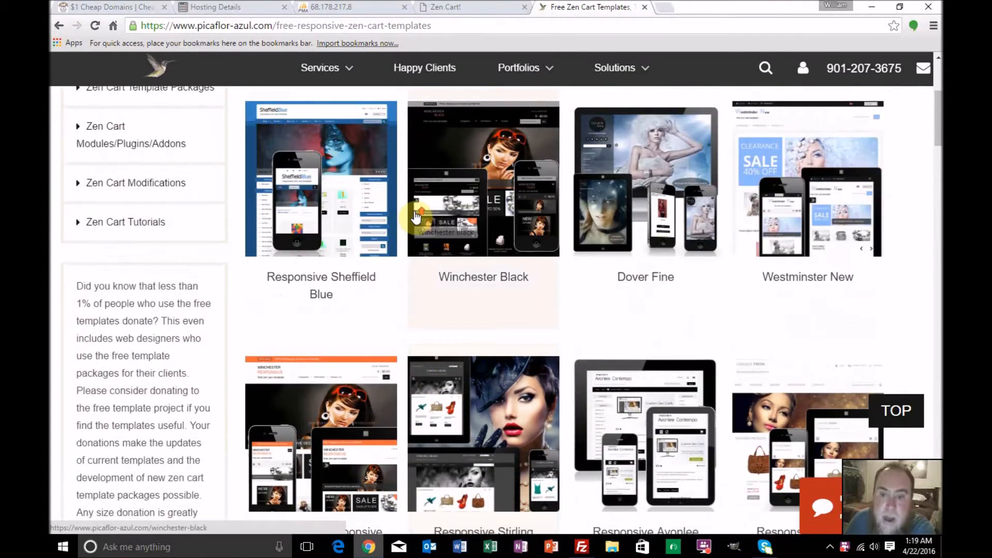
{"action": "scroll", "coordinate": [414, 211], "scroll_direction": "up", "scroll_amount": 2}
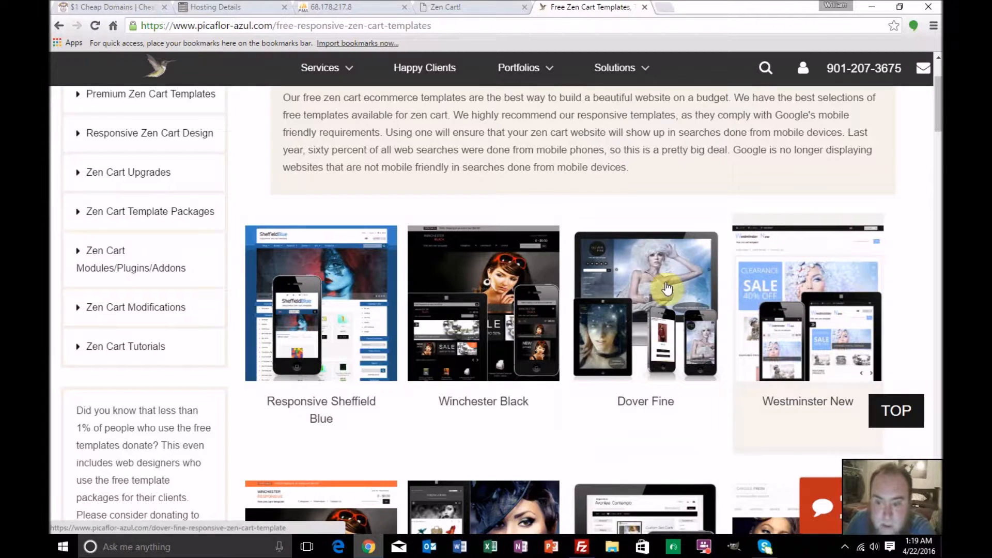
{"action": "scroll", "coordinate": [593, 356], "scroll_direction": "down", "scroll_amount": 6}
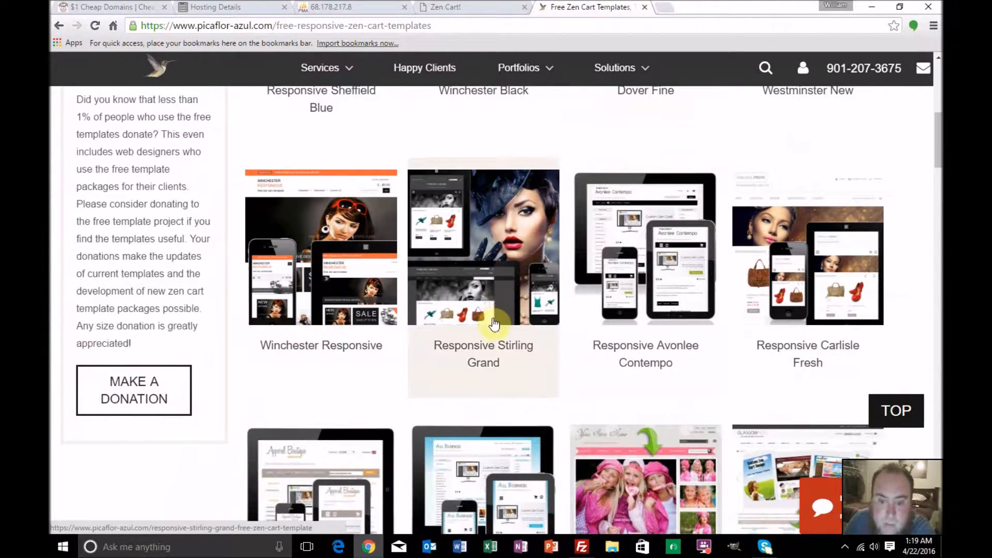
{"action": "left_click", "coordinate": [506, 256]}
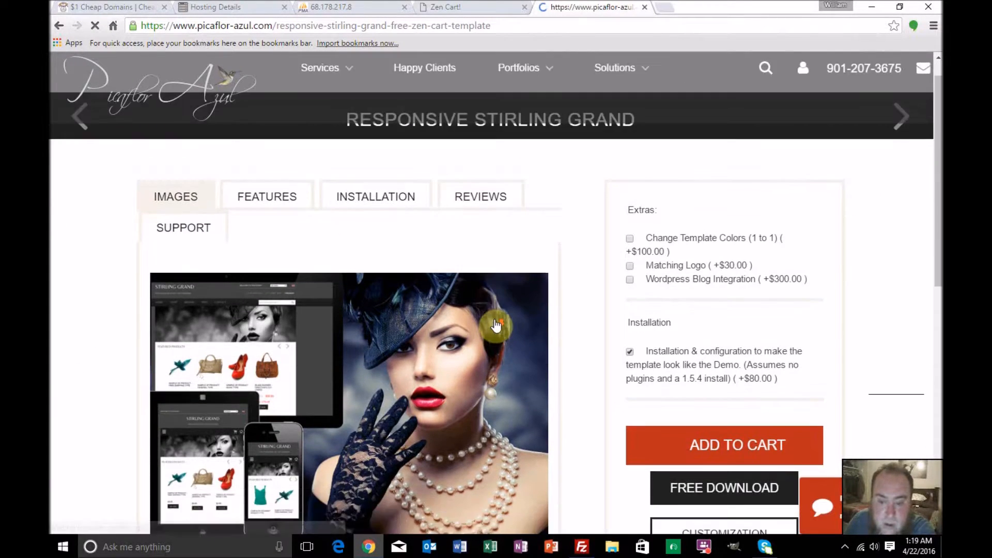
{"action": "scroll", "coordinate": [495, 319], "scroll_direction": "down", "scroll_amount": 3}
{"action": "scroll", "coordinate": [496, 320], "scroll_direction": "up", "scroll_amount": 2}
{"action": "scroll", "coordinate": [496, 321], "scroll_direction": "down", "scroll_amount": 2}
{"action": "scroll", "coordinate": [496, 321], "scroll_direction": "up", "scroll_amount": 1}
{"action": "scroll", "coordinate": [496, 321], "scroll_direction": "down", "scroll_amount": 1}
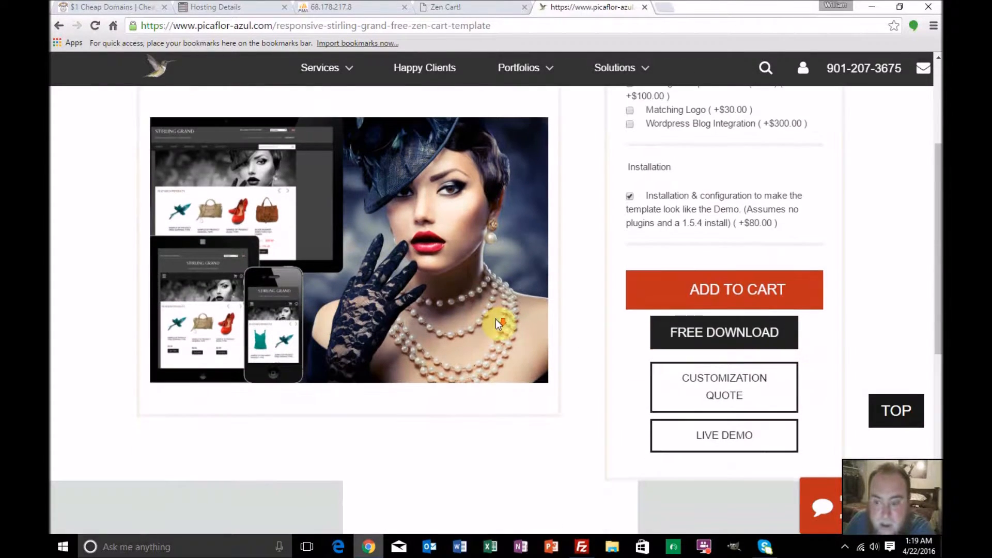
- Open the Stirling Grand live demo in a new tab and scroll through its home page
{"action": "left_click", "coordinate": [704, 435]}
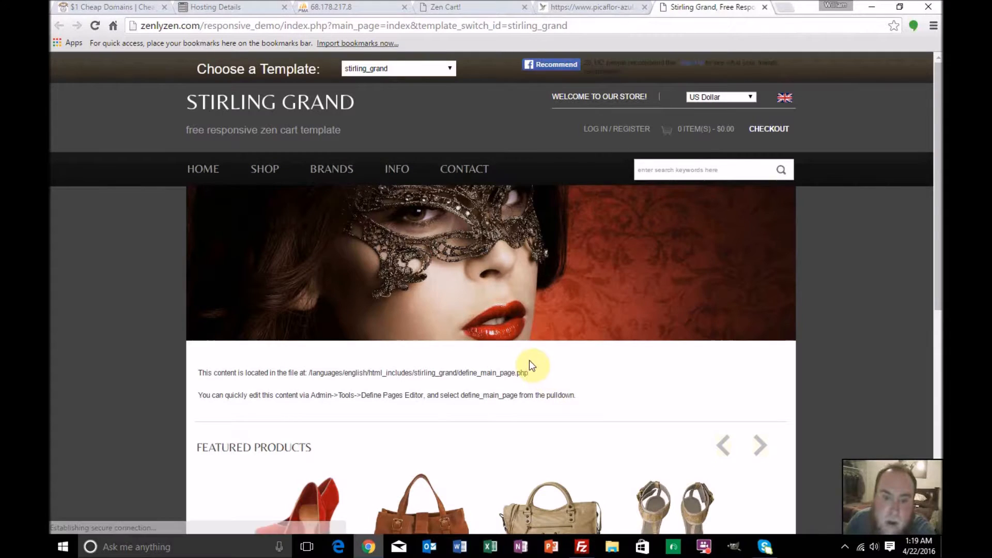
{"action": "scroll", "coordinate": [529, 360], "scroll_direction": "down", "scroll_amount": 5}
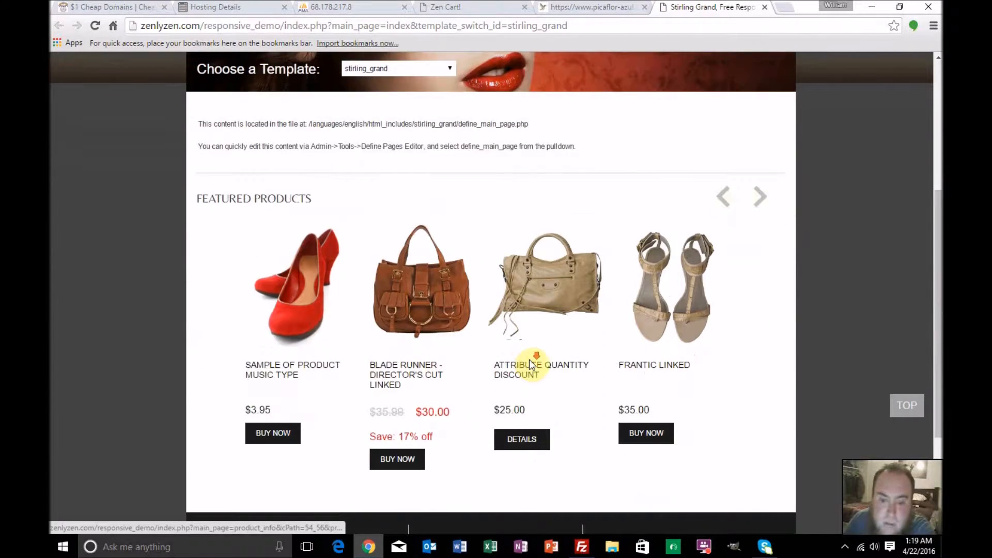
{"action": "scroll", "coordinate": [529, 359], "scroll_direction": "down", "scroll_amount": 3}
{"action": "scroll", "coordinate": [532, 361], "scroll_direction": "up", "scroll_amount": 4}
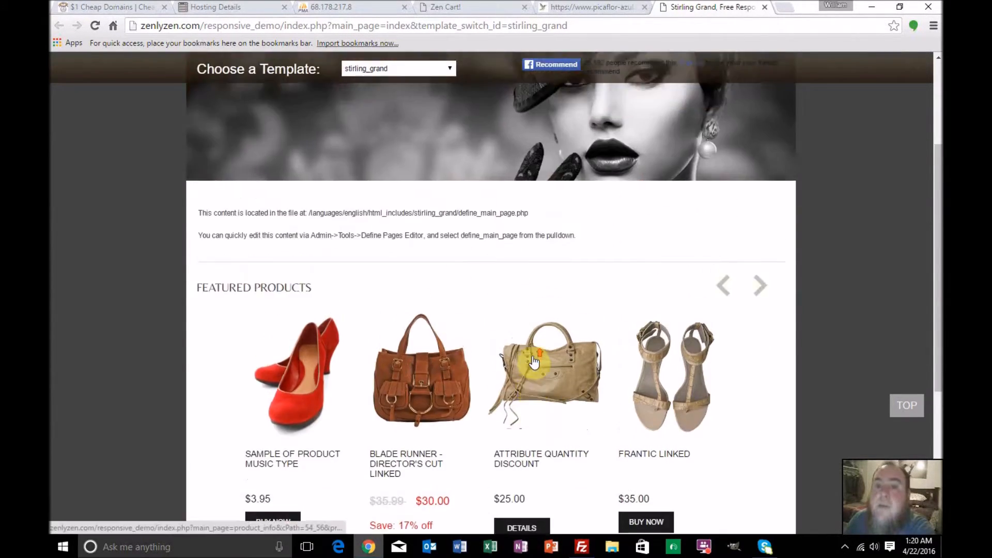
{"action": "scroll", "coordinate": [534, 362], "scroll_direction": "up", "scroll_amount": 3}
{"action": "scroll", "coordinate": [532, 357], "scroll_direction": "down", "scroll_amount": 2}
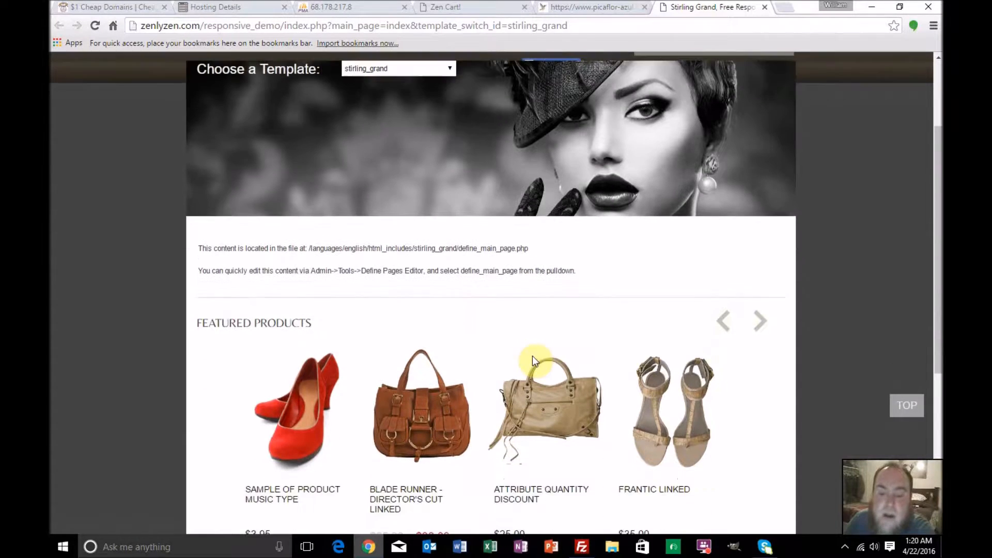
{"action": "scroll", "coordinate": [532, 356], "scroll_direction": "down", "scroll_amount": 2}
{"action": "scroll", "coordinate": [532, 355], "scroll_direction": "up", "scroll_amount": 4}
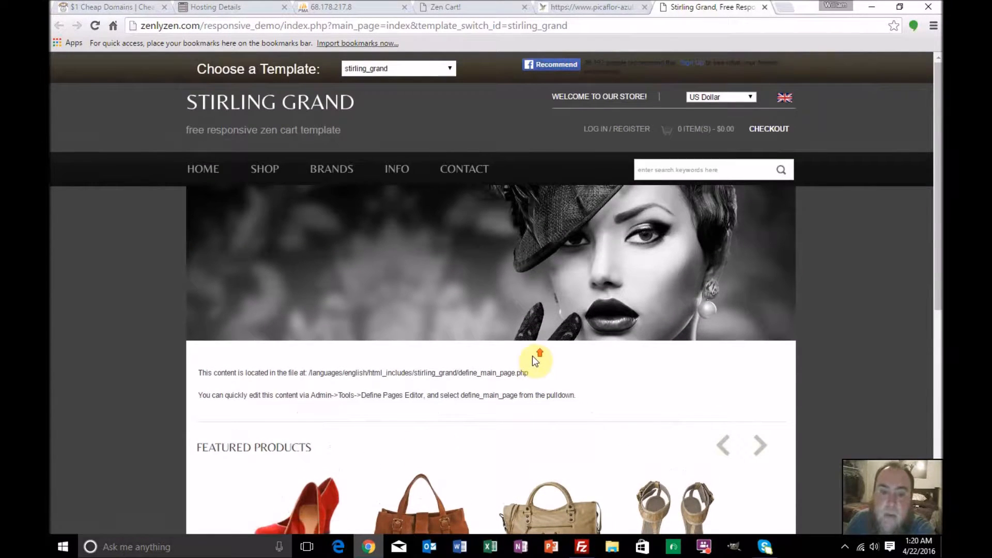
- Browse SHOP > Hardware > Keyboards in the demo, then head to the DVD Movies category
{"action": "mouse_move", "coordinate": [266, 174]}
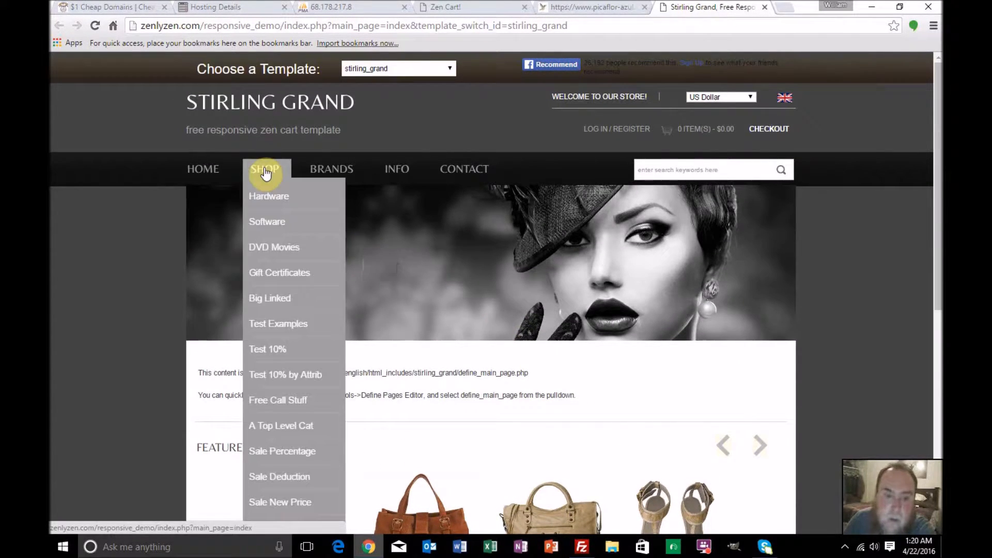
{"action": "mouse_move", "coordinate": [268, 199]}
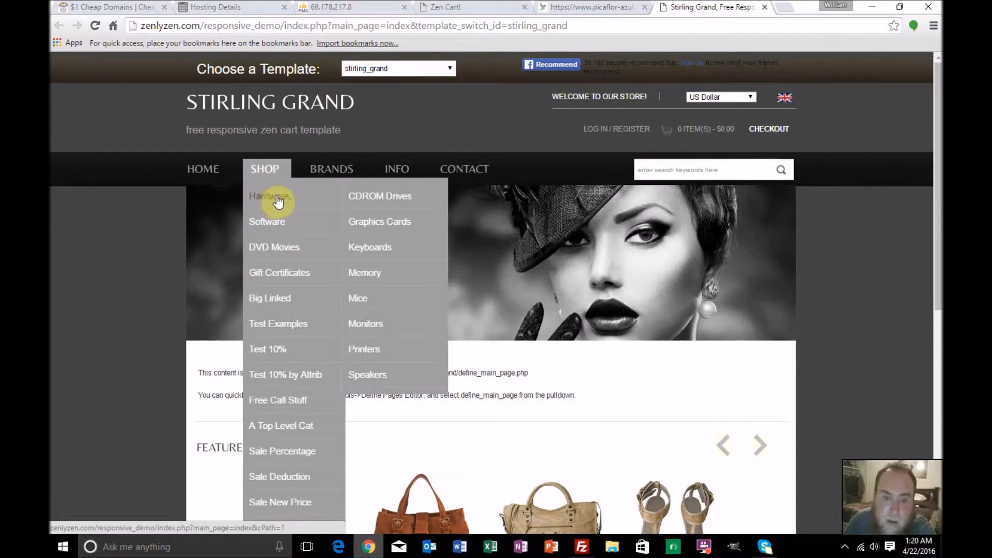
{"action": "left_click", "coordinate": [370, 247]}
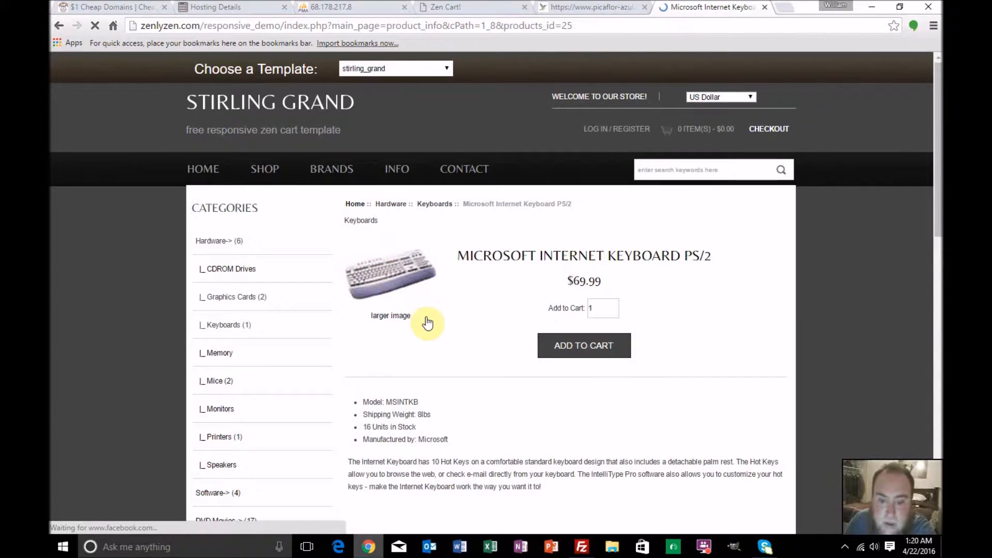
{"action": "mouse_move", "coordinate": [300, 173]}
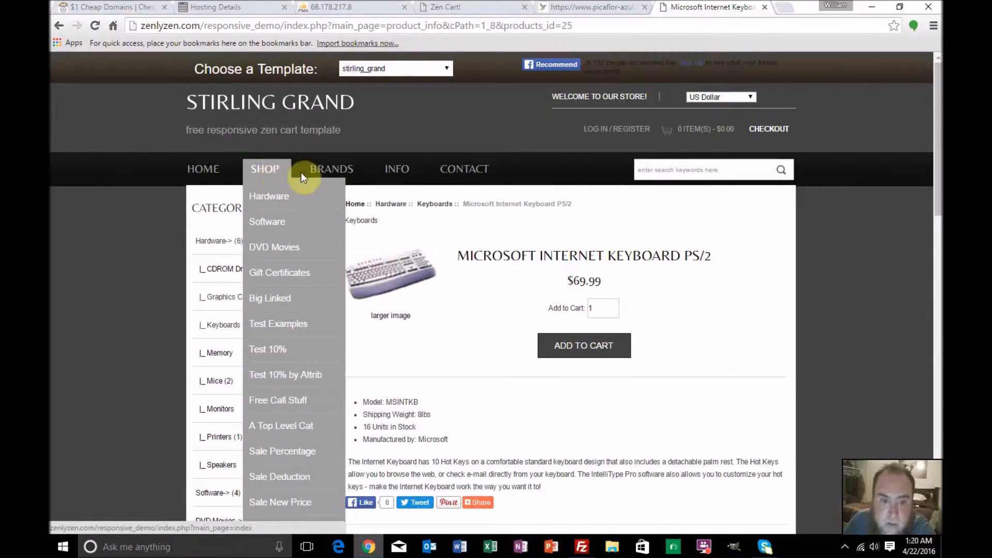
{"action": "mouse_move", "coordinate": [270, 177]}
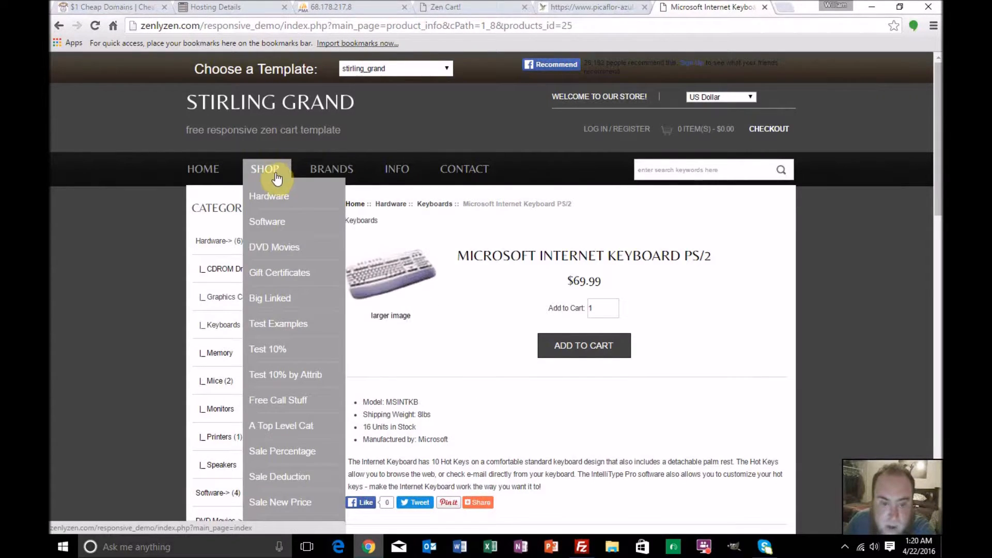
{"action": "mouse_move", "coordinate": [273, 252]}
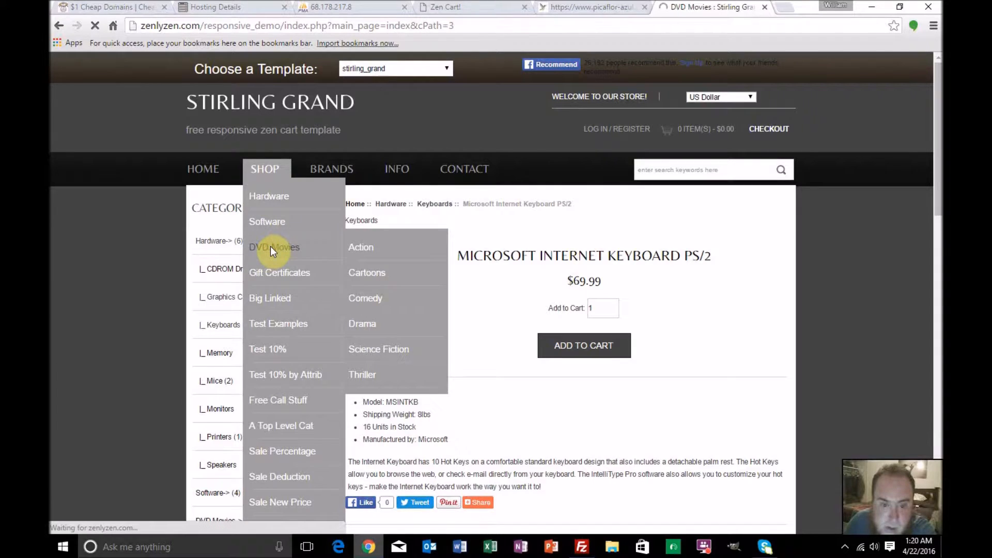
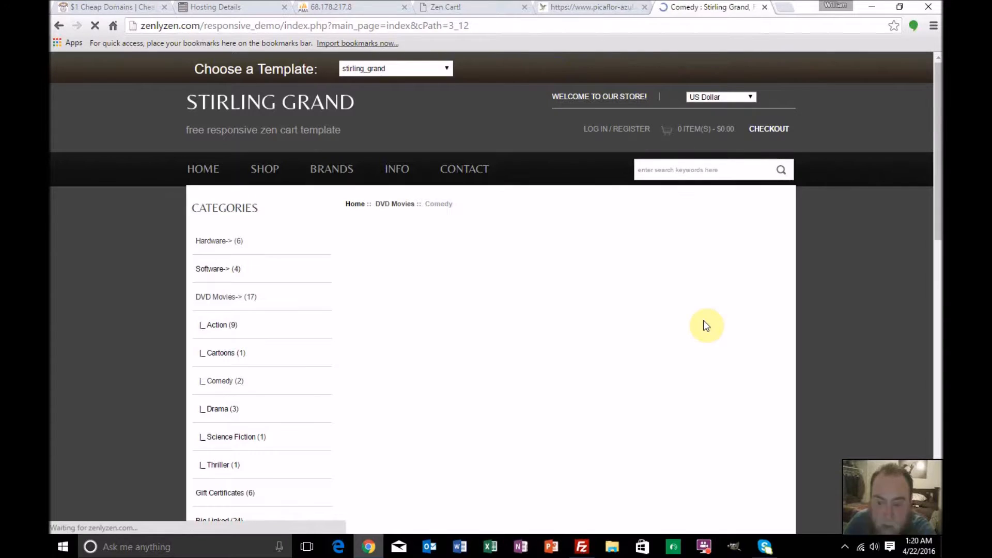
- Open the YOU'VE GOT MAIL LINKED product page in the demo and scroll through it
{"action": "scroll", "coordinate": [706, 325], "scroll_direction": "down", "scroll_amount": 1}
{"action": "scroll", "coordinate": [707, 324], "scroll_direction": "down", "scroll_amount": 3}
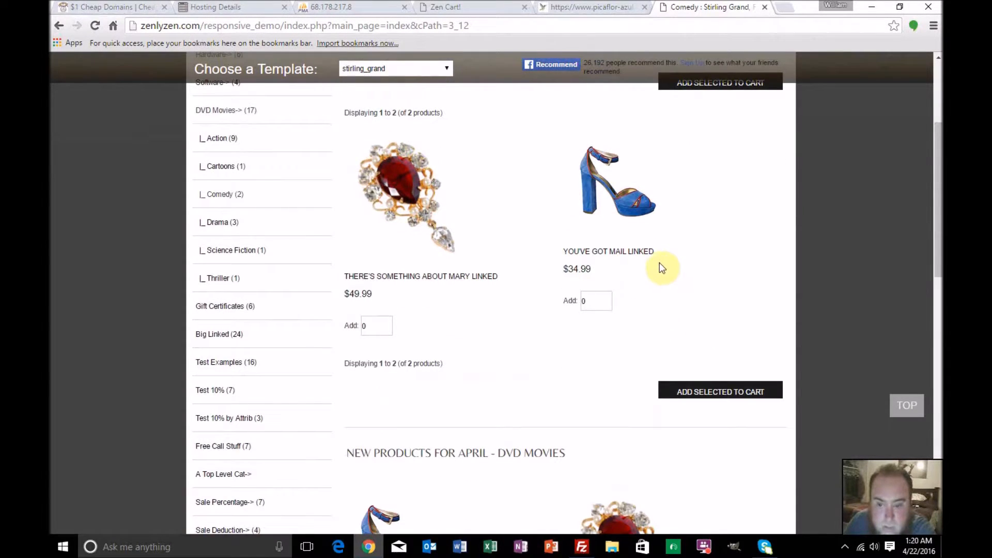
{"action": "left_click", "coordinate": [645, 251]}
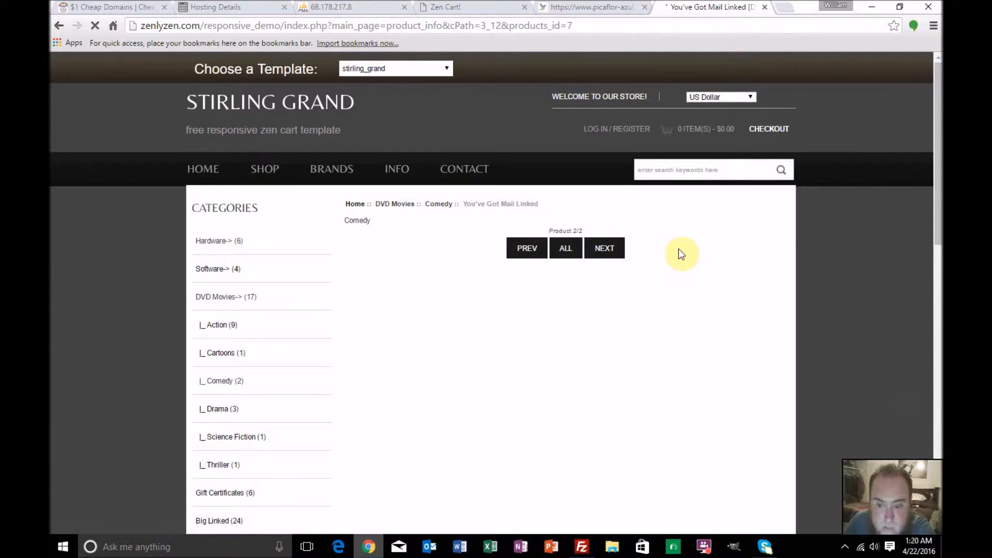
{"action": "scroll", "coordinate": [678, 250], "scroll_direction": "down", "scroll_amount": 1}
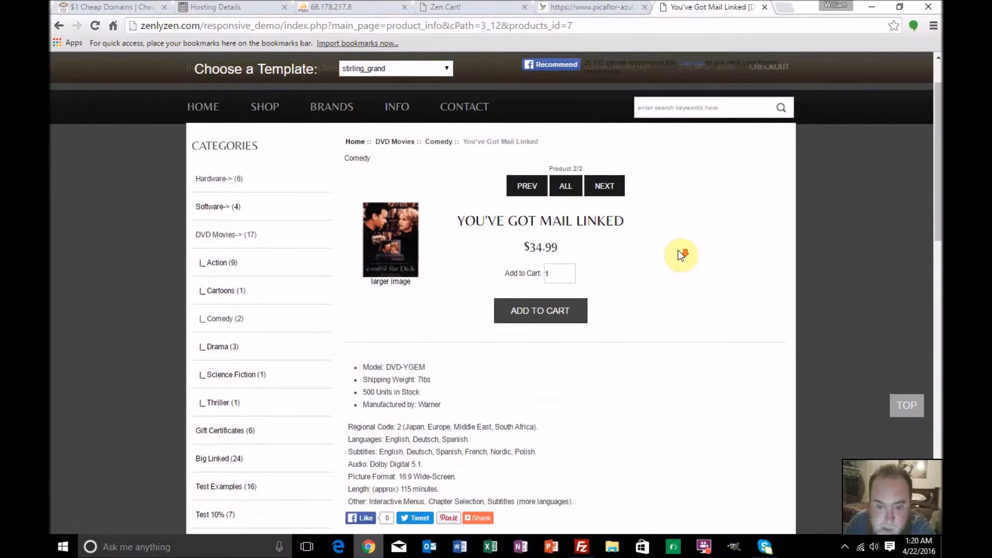
{"action": "scroll", "coordinate": [678, 250], "scroll_direction": "down", "scroll_amount": 2}
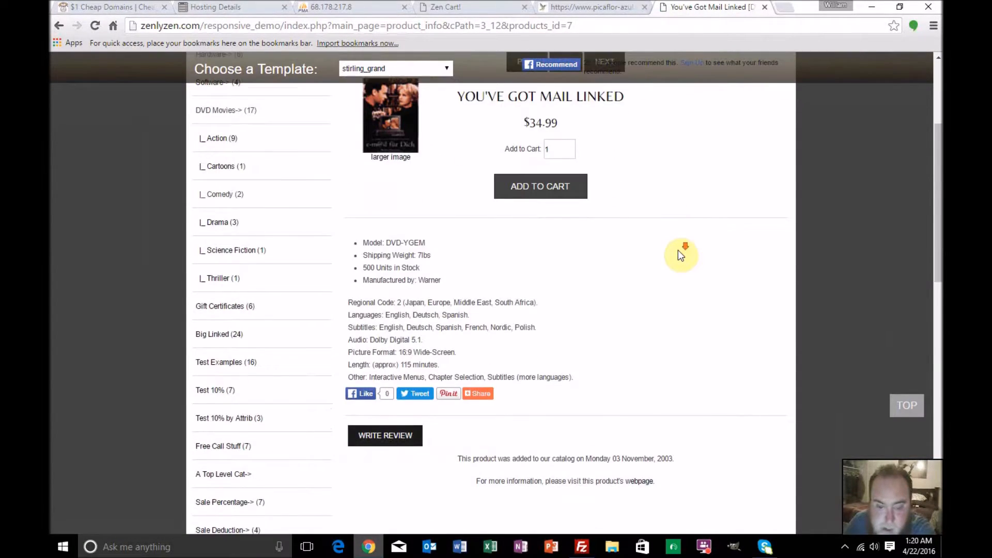
{"action": "scroll", "coordinate": [679, 251], "scroll_direction": "down", "scroll_amount": 1}
{"action": "scroll", "coordinate": [678, 251], "scroll_direction": "up", "scroll_amount": 4}
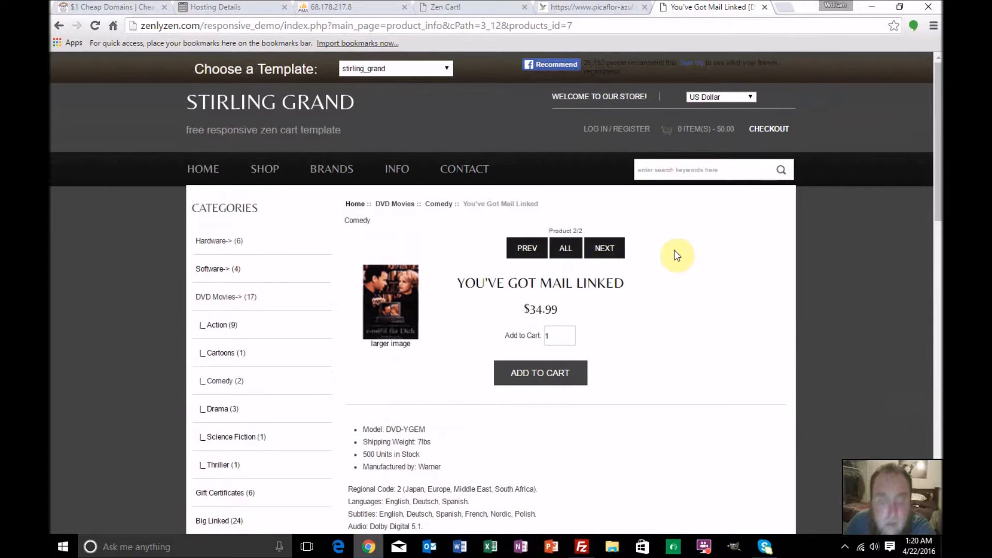
- List the Fox brand's products, then return to the demo home page and scroll it
{"action": "left_click", "coordinate": [318, 199]}
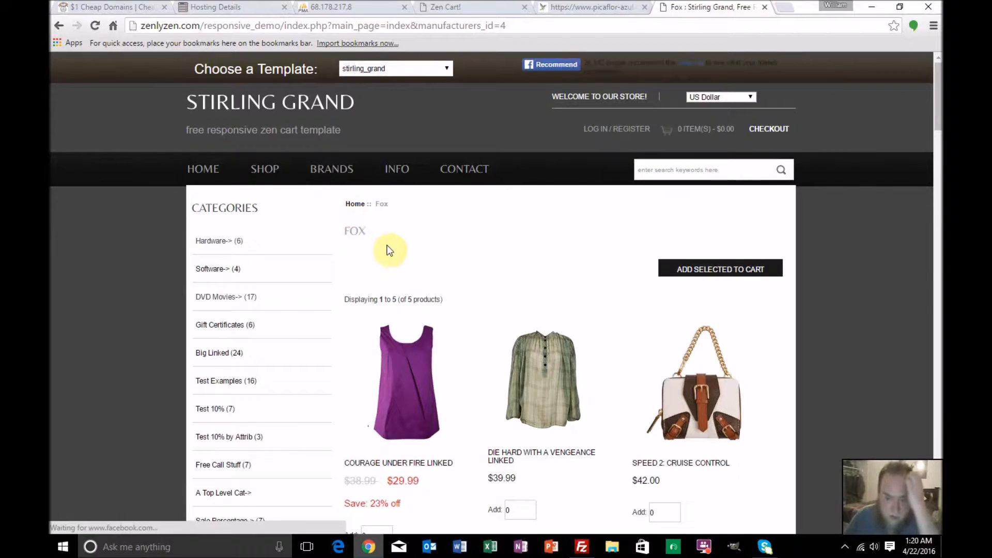
{"action": "scroll", "coordinate": [405, 261], "scroll_direction": "down", "scroll_amount": 7}
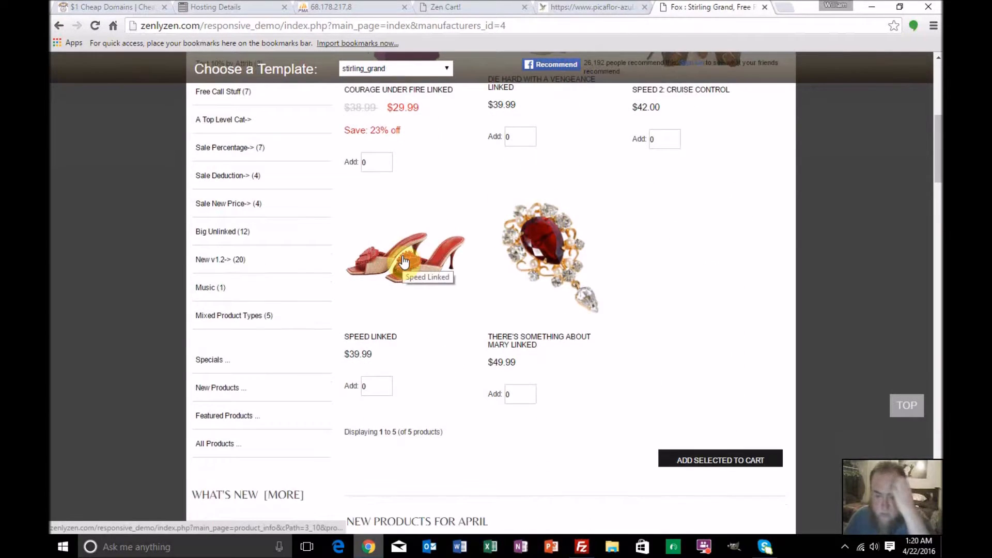
{"action": "scroll", "coordinate": [404, 261], "scroll_direction": "up", "scroll_amount": 7}
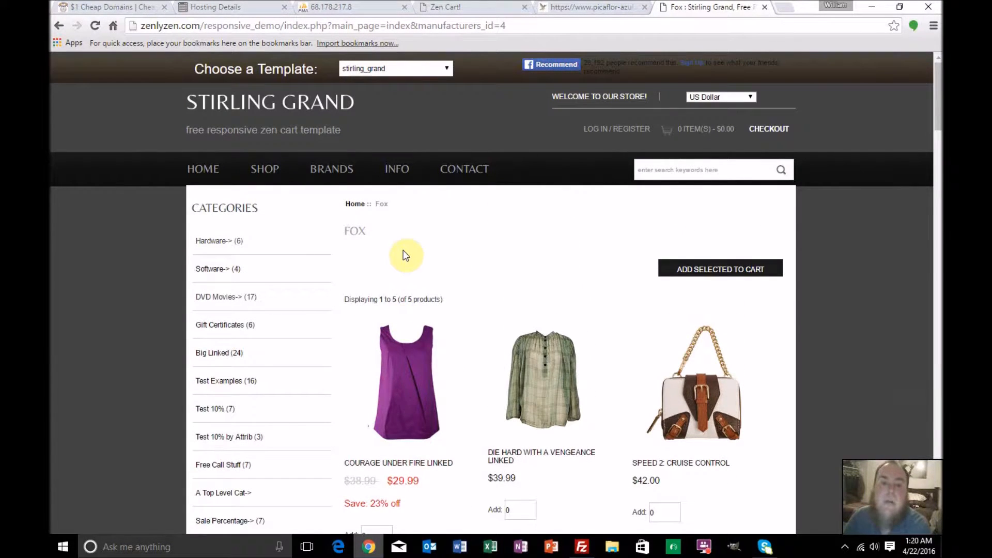
{"action": "mouse_move", "coordinate": [404, 173]}
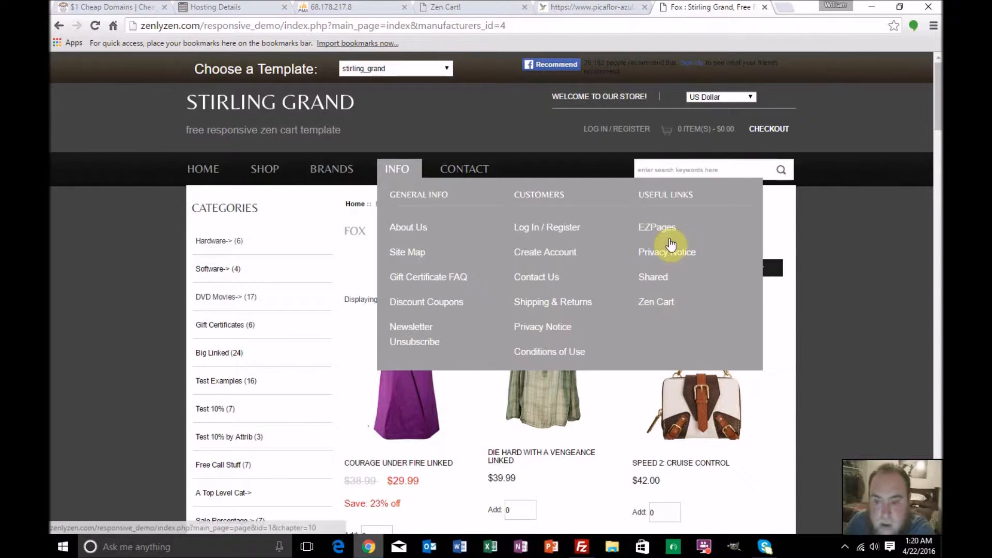
{"action": "mouse_move", "coordinate": [453, 169]}
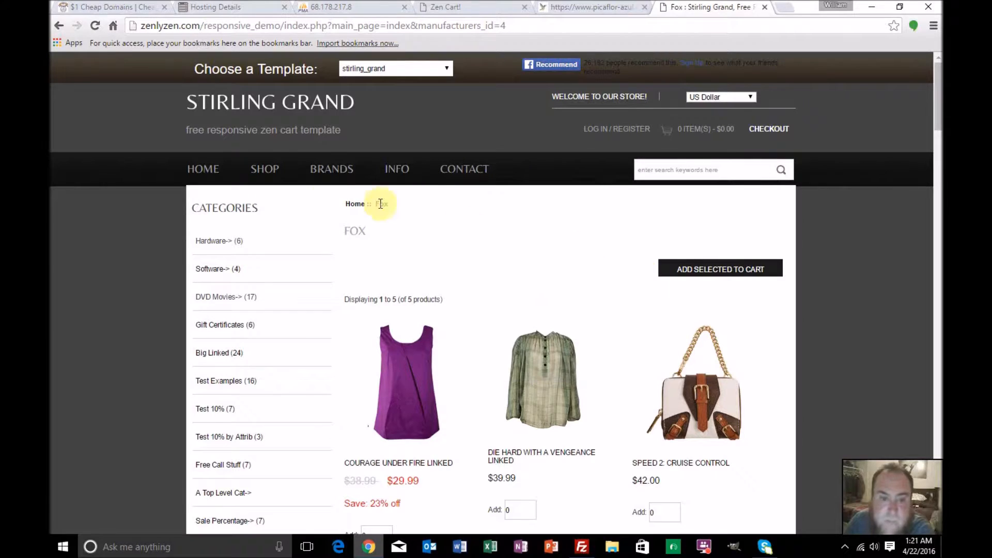
{"action": "left_click", "coordinate": [205, 165]}
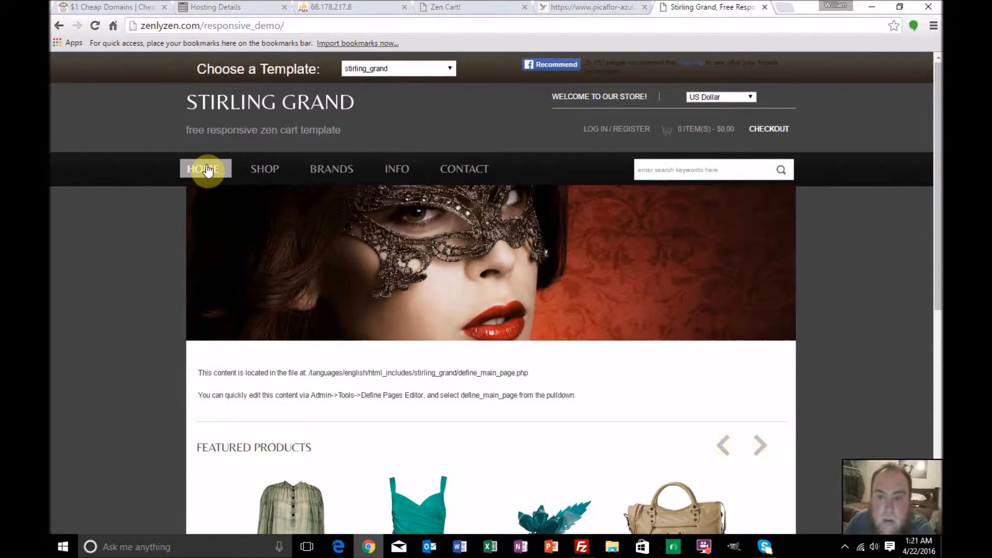
{"action": "scroll", "coordinate": [332, 186], "scroll_direction": "down", "scroll_amount": 7}
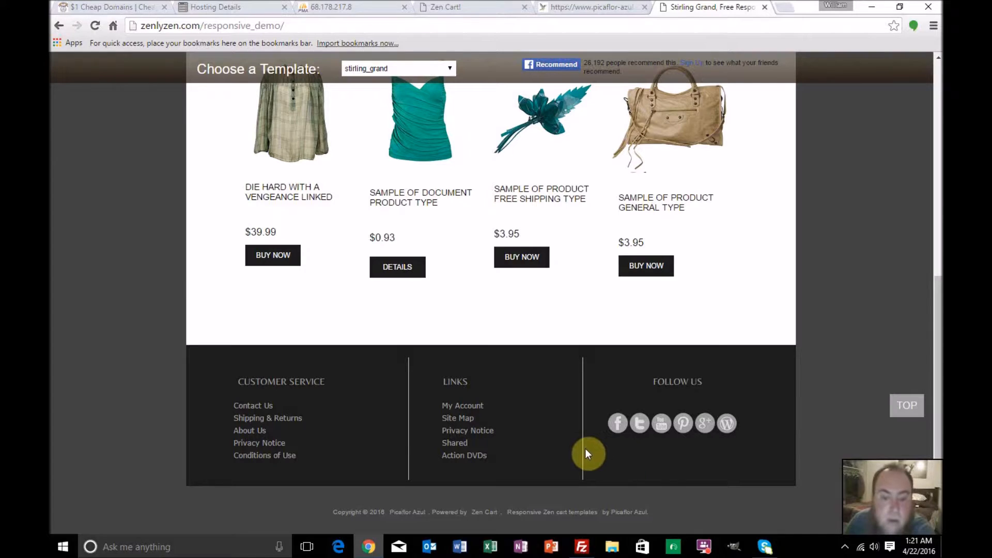
{"action": "scroll", "coordinate": [574, 451], "scroll_direction": "up", "scroll_amount": 8}
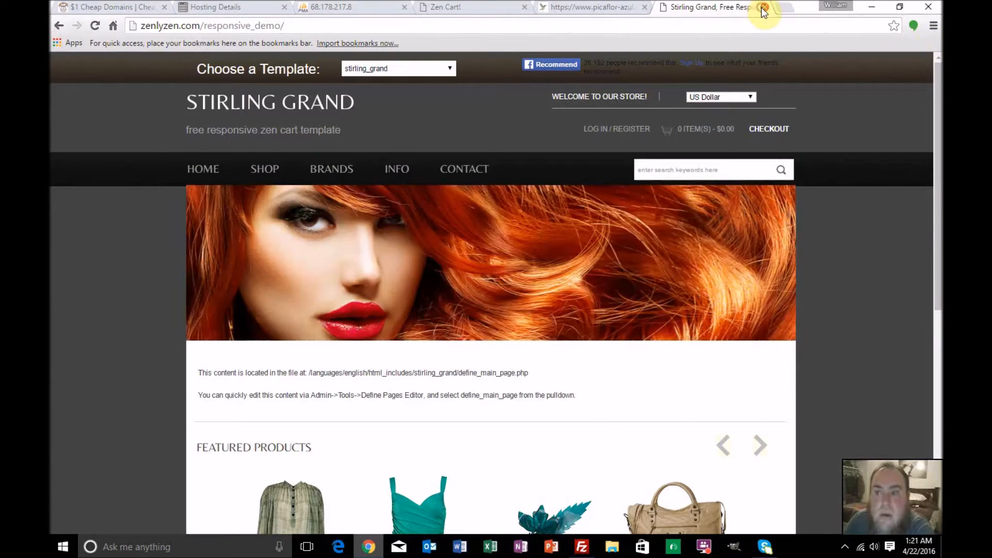
- Close the Stirling Grand demo tab and open the Wilfolio library in File Explorer
{"action": "left_click", "coordinate": [764, 8]}
{"action": "left_click", "coordinate": [703, 334]}
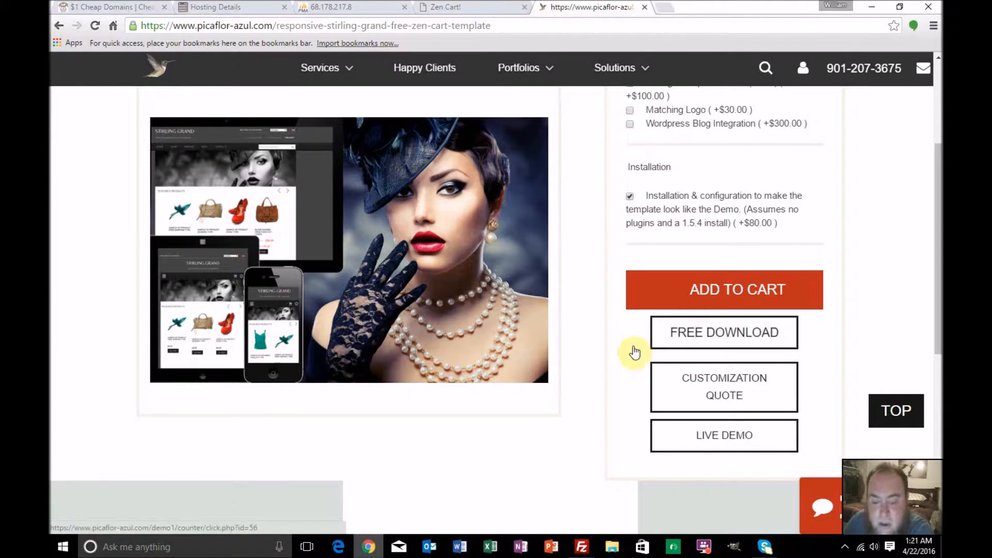
{"action": "left_click", "coordinate": [613, 549]}
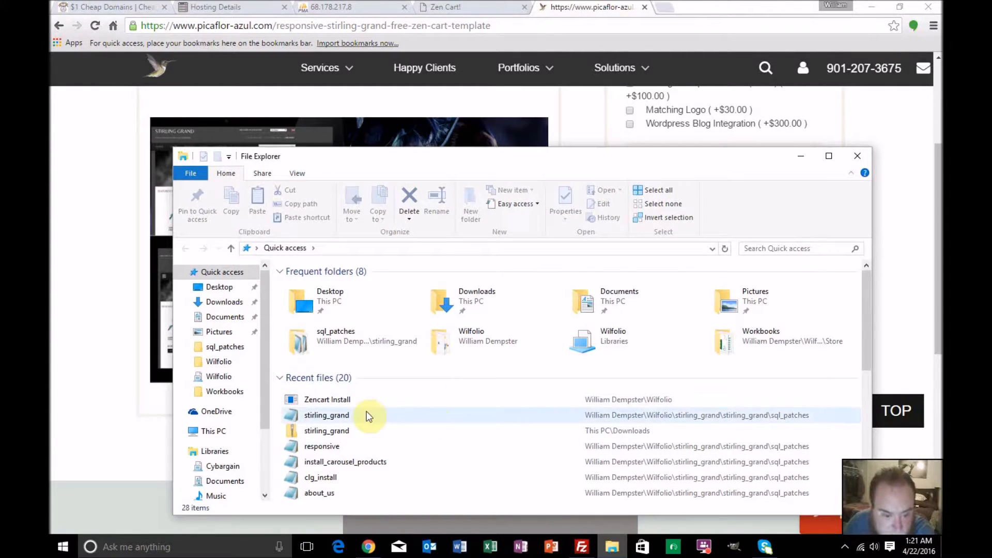
{"action": "left_click_drag", "start_coordinate": [264, 394], "coordinate": [258, 461]}
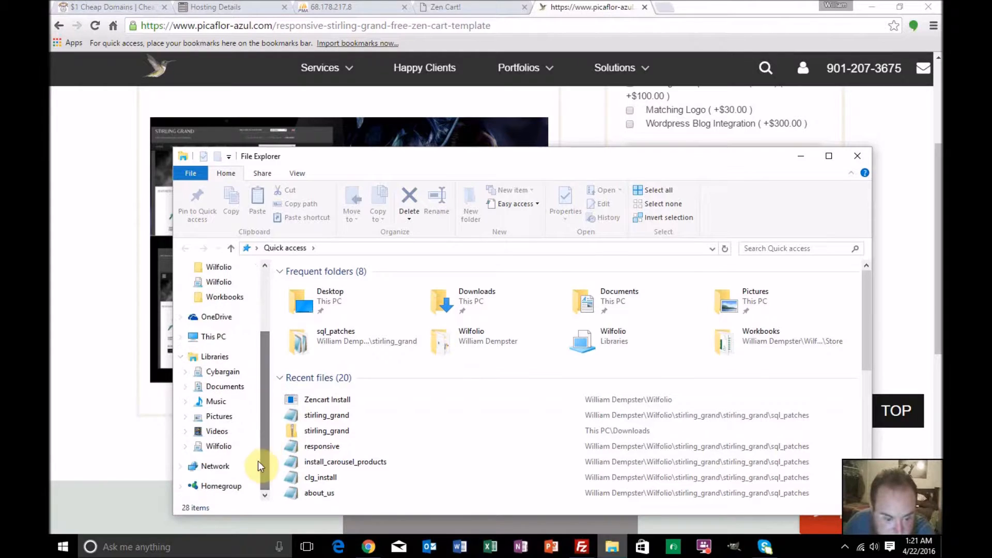
{"action": "left_click", "coordinate": [220, 446]}
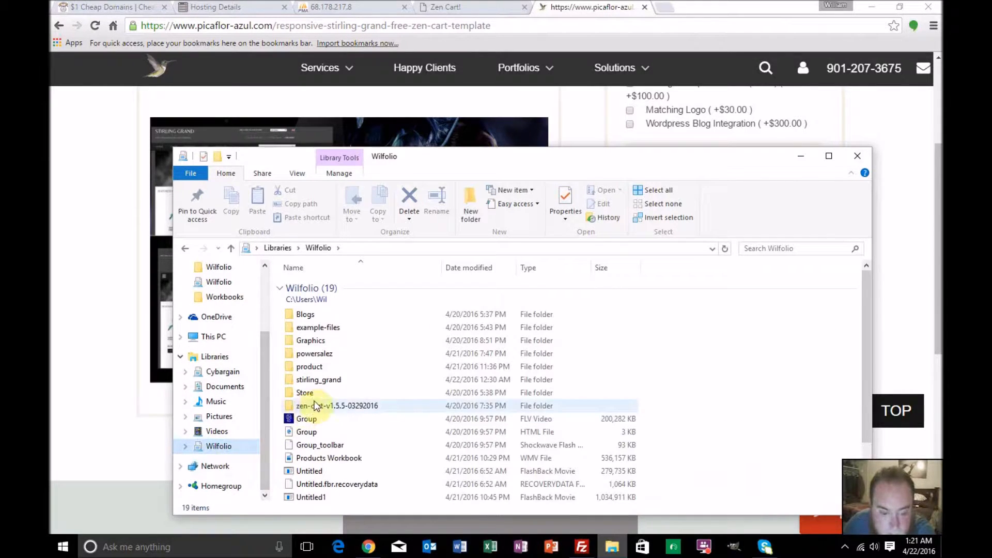
- Open stirling_grand_readme from stirling_grand > stirling_grand > readme in the browser
{"action": "double_click", "coordinate": [324, 381]}
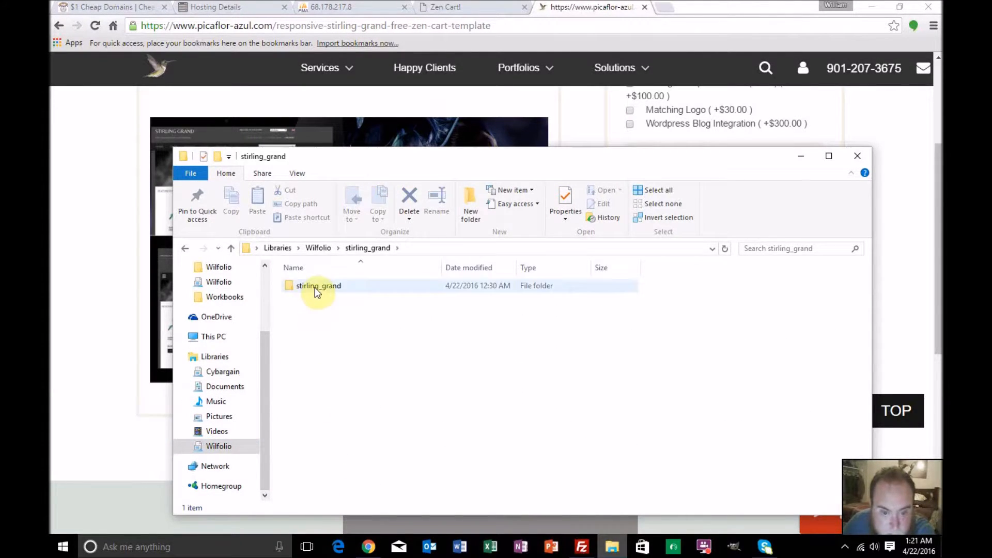
{"action": "double_click", "coordinate": [315, 287]}
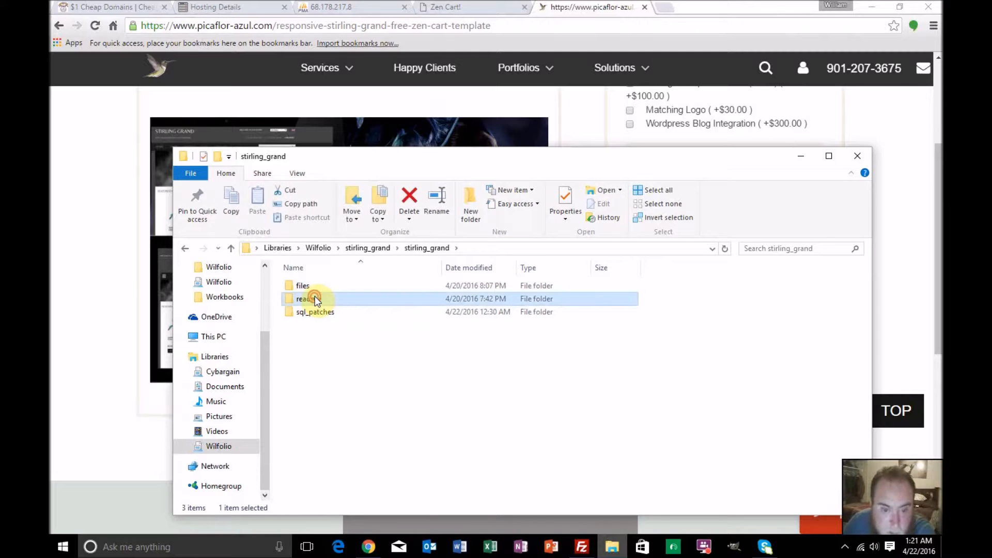
{"action": "double_click", "coordinate": [315, 300]}
{"action": "double_click", "coordinate": [310, 299]}
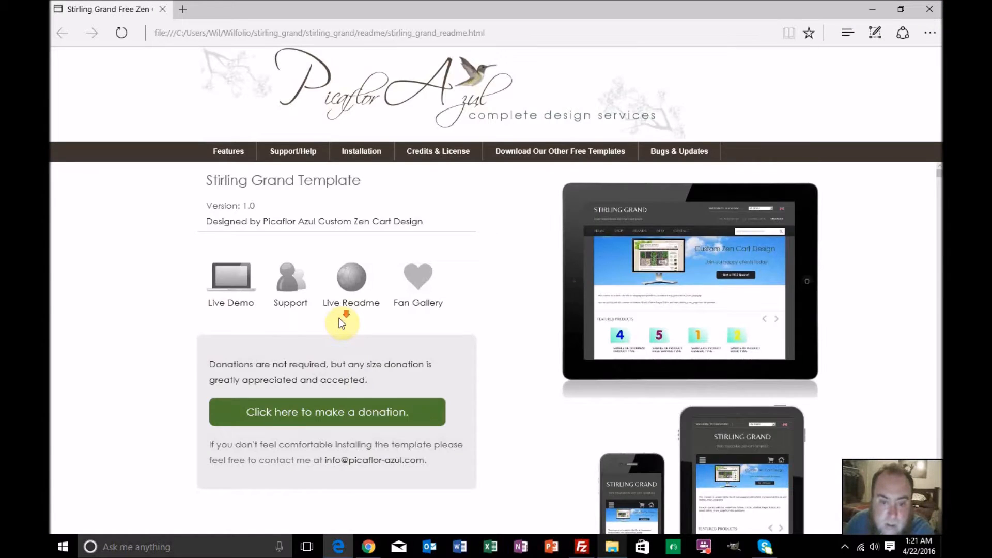
{"action": "scroll", "coordinate": [340, 320], "scroll_direction": "down", "scroll_amount": 7}
{"action": "scroll", "coordinate": [340, 318], "scroll_direction": "down", "scroll_amount": 20}
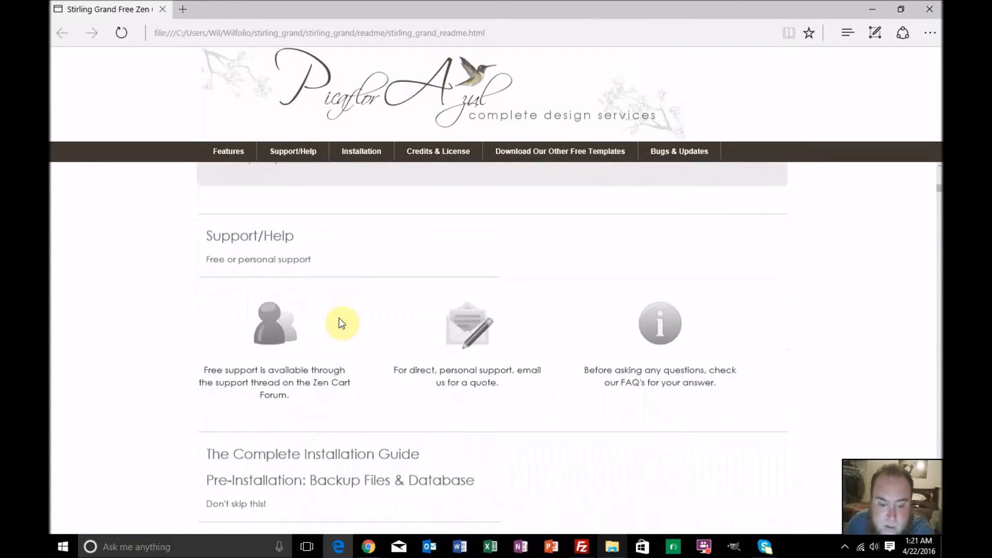
{"action": "scroll", "coordinate": [339, 321], "scroll_direction": "down", "scroll_amount": 20}
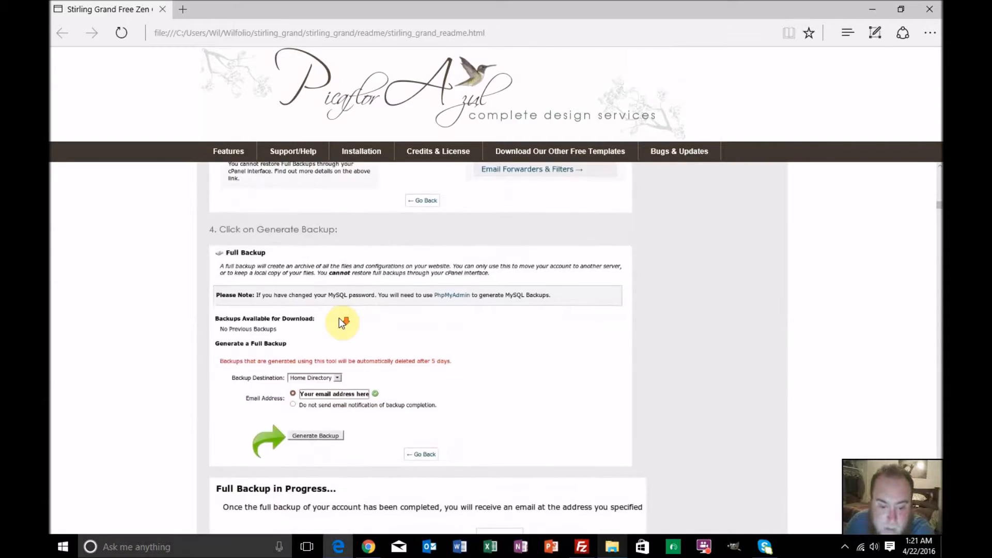
{"action": "scroll", "coordinate": [340, 323], "scroll_direction": "up", "scroll_amount": 3}
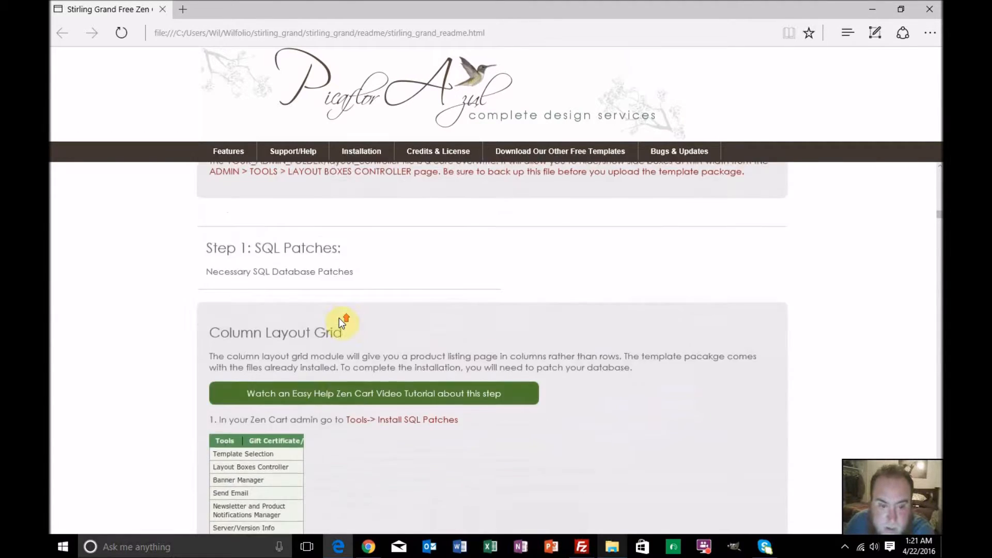
{"action": "scroll", "coordinate": [339, 318], "scroll_direction": "down", "scroll_amount": 1}
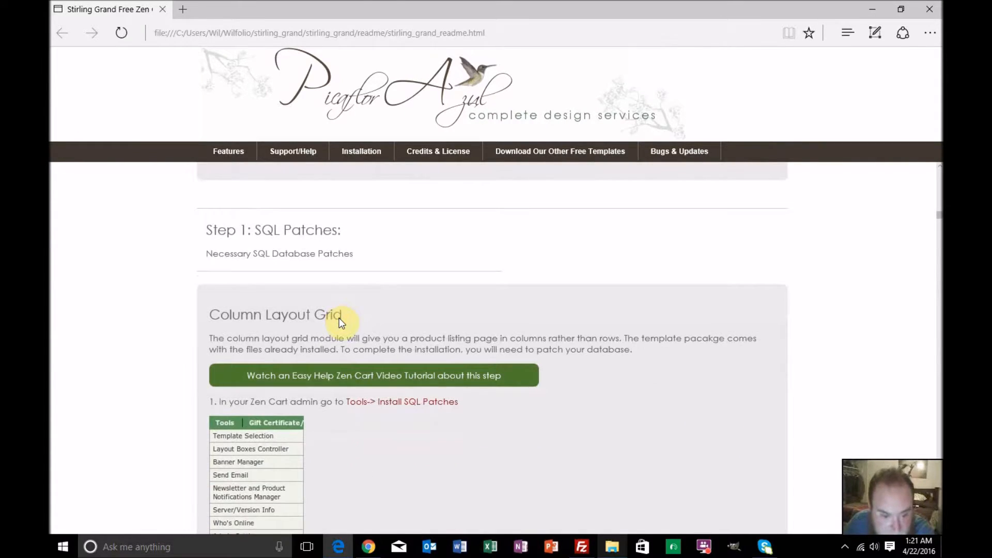
{"action": "scroll", "coordinate": [340, 318], "scroll_direction": "down", "scroll_amount": 6}
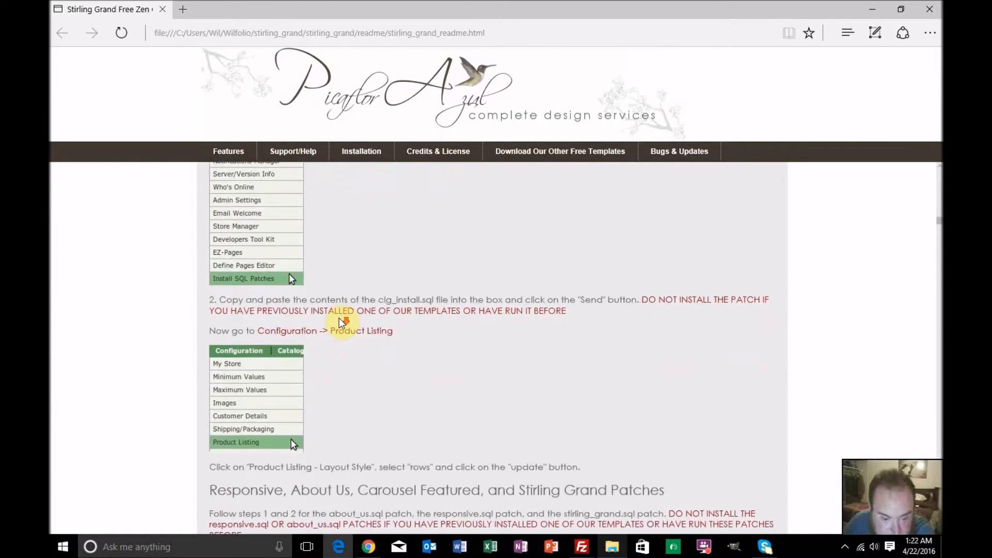
{"action": "scroll", "coordinate": [341, 322], "scroll_direction": "down", "scroll_amount": 2}
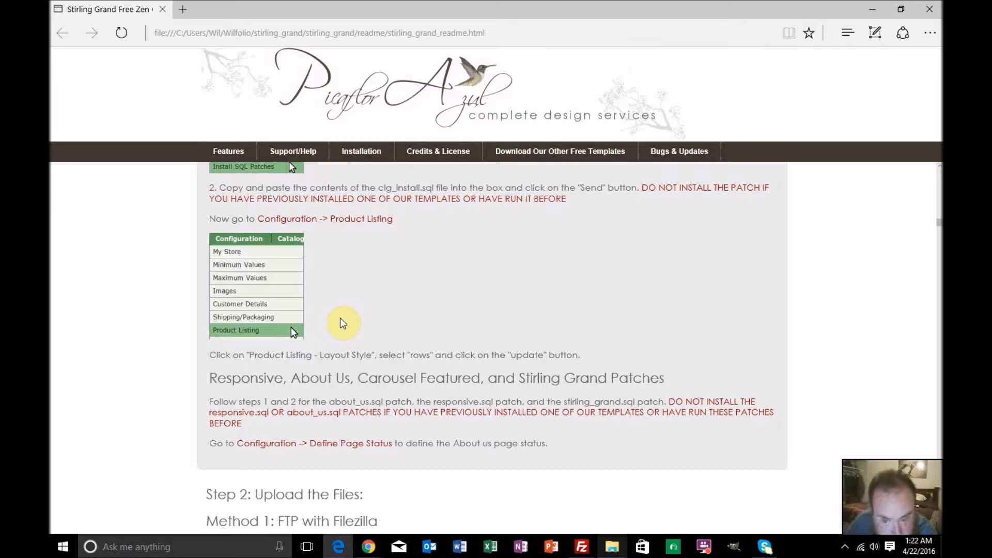
{"action": "scroll", "coordinate": [340, 323], "scroll_direction": "down", "scroll_amount": 1}
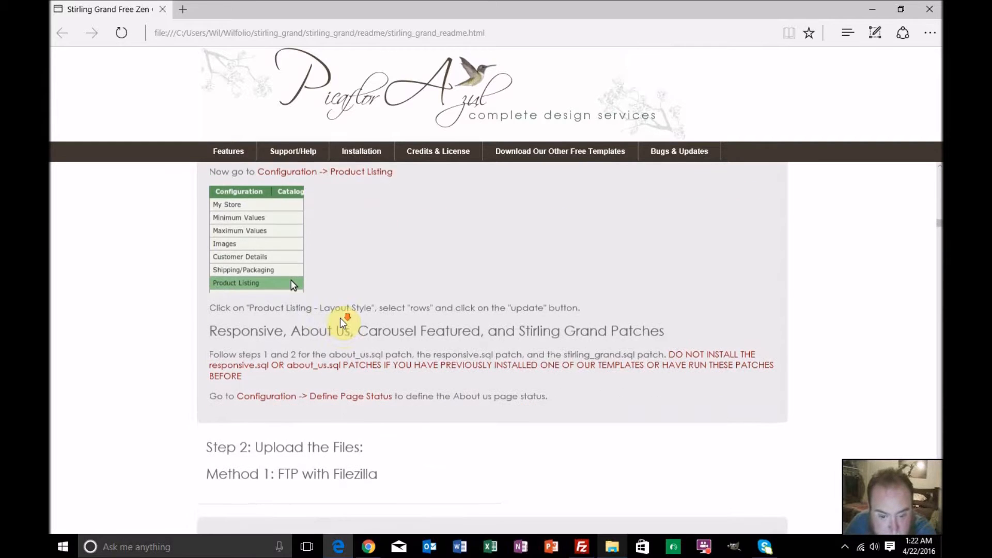
{"action": "scroll", "coordinate": [340, 323], "scroll_direction": "down", "scroll_amount": 4}
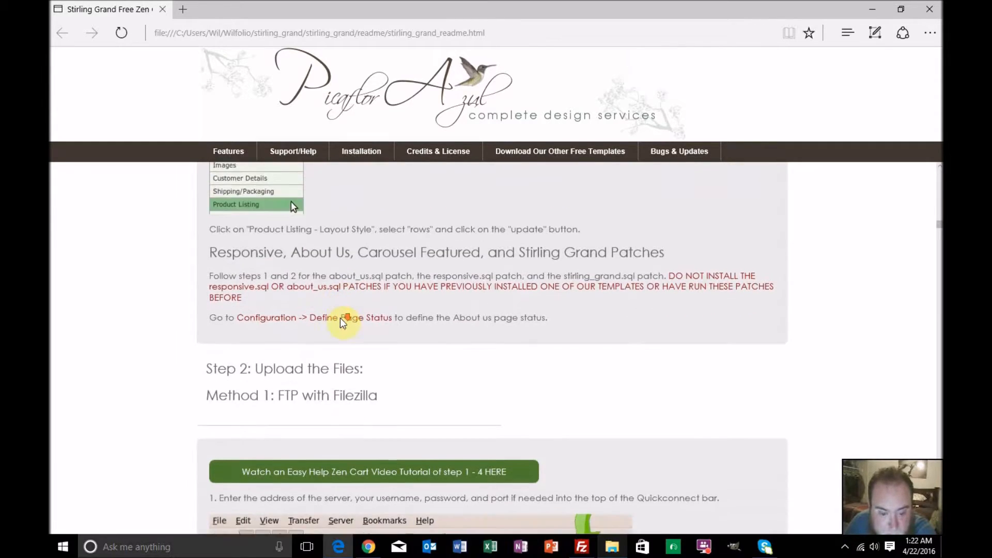
{"action": "scroll", "coordinate": [340, 318], "scroll_direction": "down", "scroll_amount": 5}
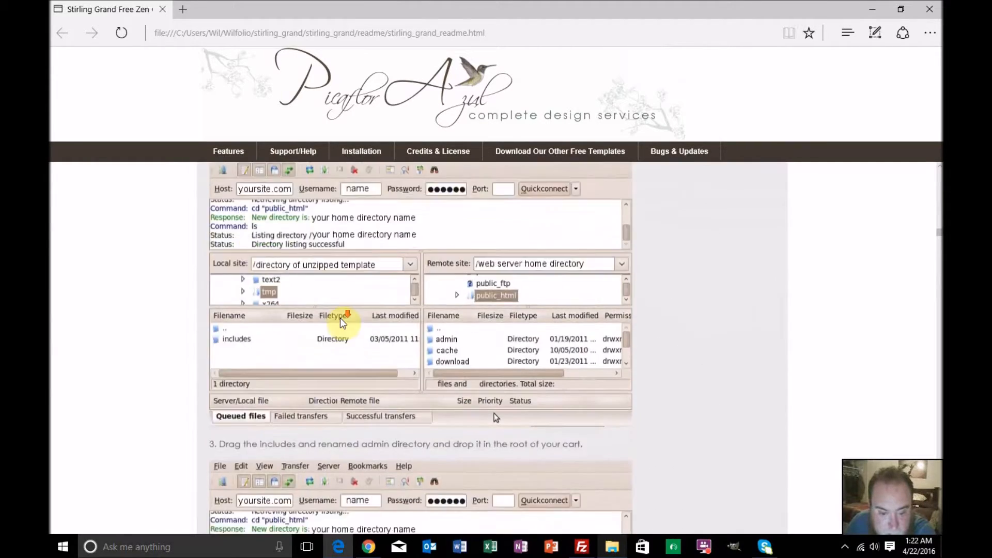
{"action": "scroll", "coordinate": [340, 318], "scroll_direction": "down", "scroll_amount": 9}
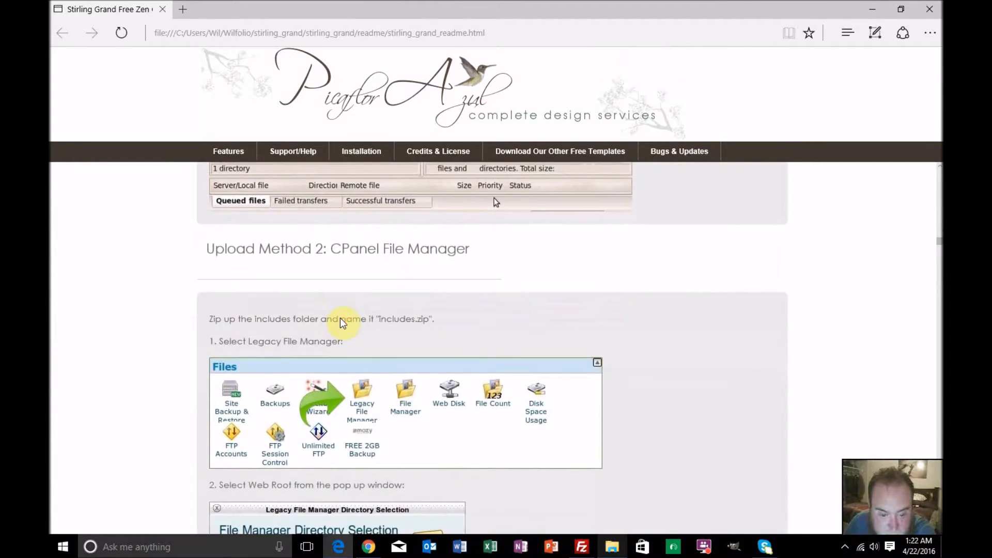
{"action": "scroll", "coordinate": [340, 318], "scroll_direction": "down", "scroll_amount": 12}
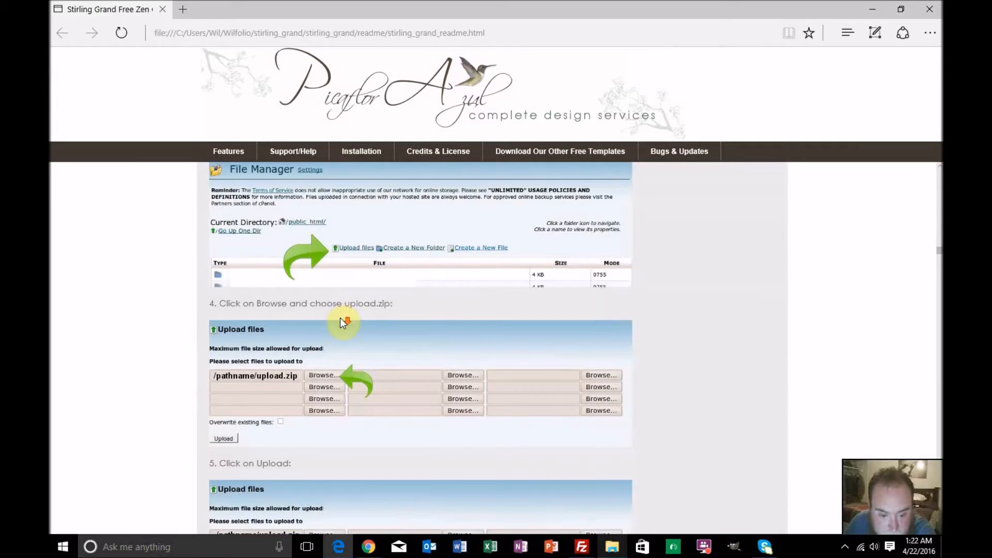
{"action": "scroll", "coordinate": [341, 322], "scroll_direction": "down", "scroll_amount": 7}
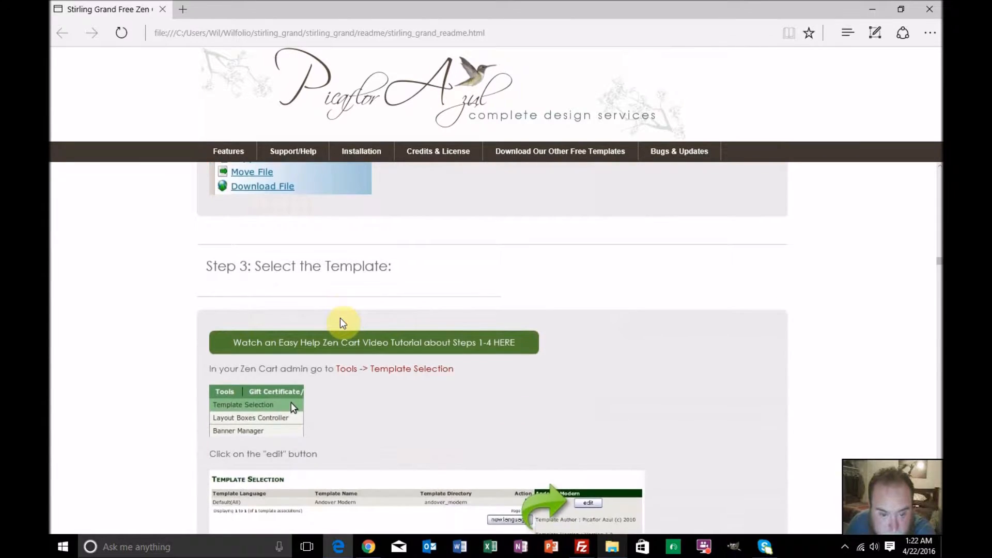
{"action": "scroll", "coordinate": [340, 318], "scroll_direction": "down", "scroll_amount": 9}
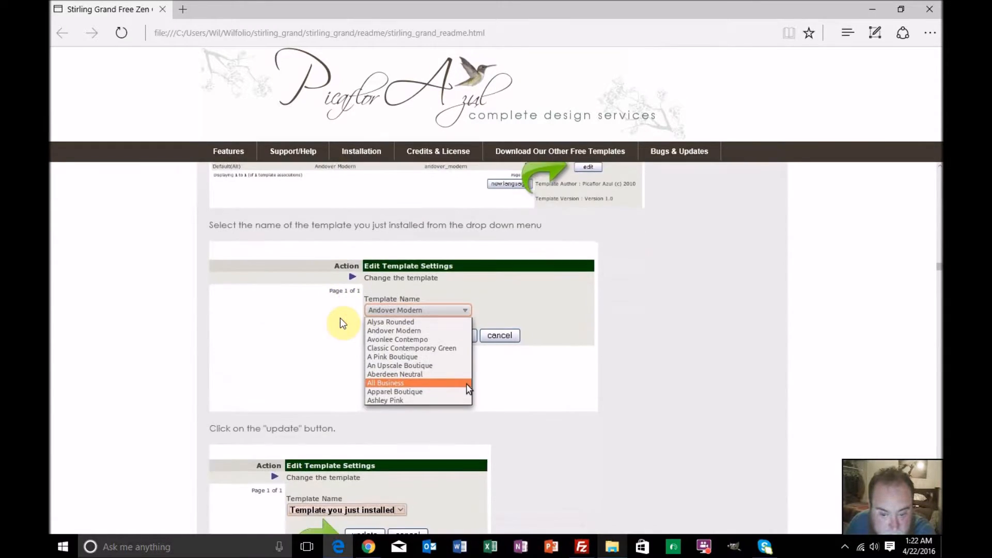
{"action": "scroll", "coordinate": [340, 318], "scroll_direction": "down", "scroll_amount": 6}
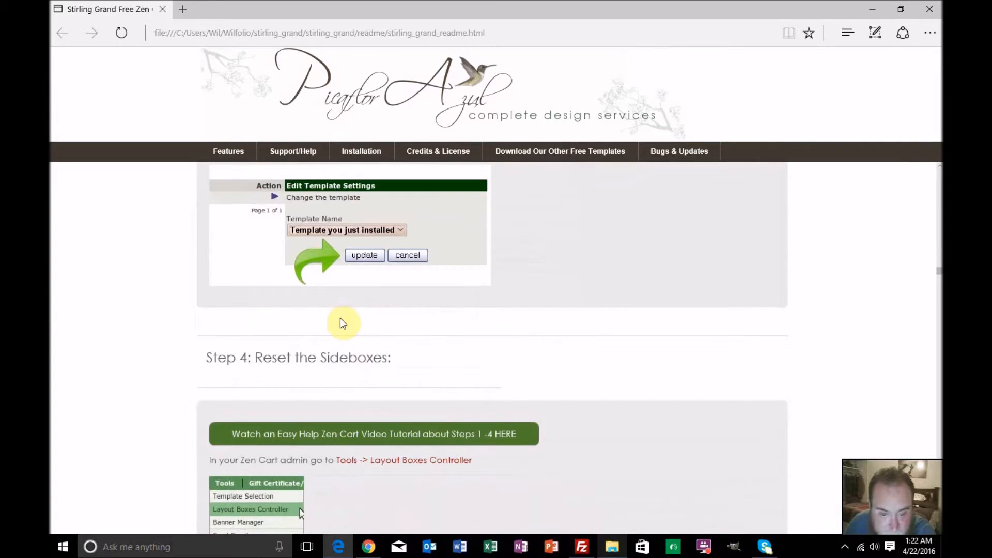
{"action": "scroll", "coordinate": [340, 318], "scroll_direction": "down", "scroll_amount": 7}
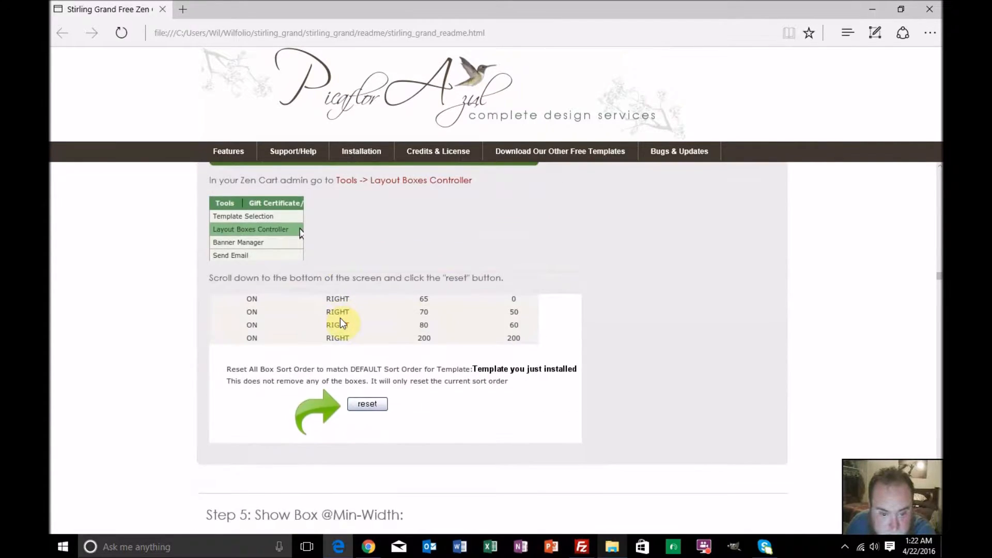
{"action": "scroll", "coordinate": [340, 318], "scroll_direction": "down", "scroll_amount": 7}
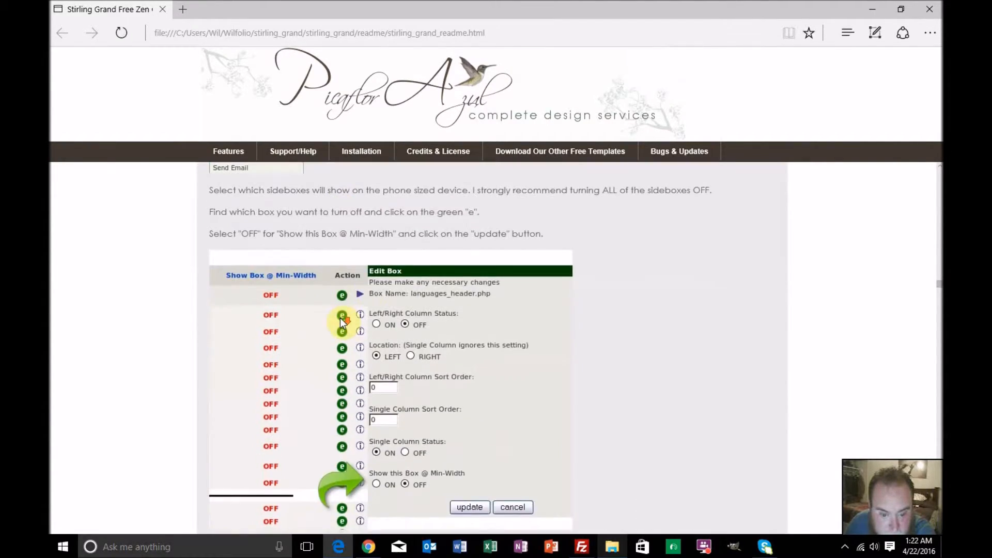
{"action": "scroll", "coordinate": [340, 318], "scroll_direction": "up", "scroll_amount": 2}
{"action": "scroll", "coordinate": [340, 318], "scroll_direction": "down", "scroll_amount": 1}
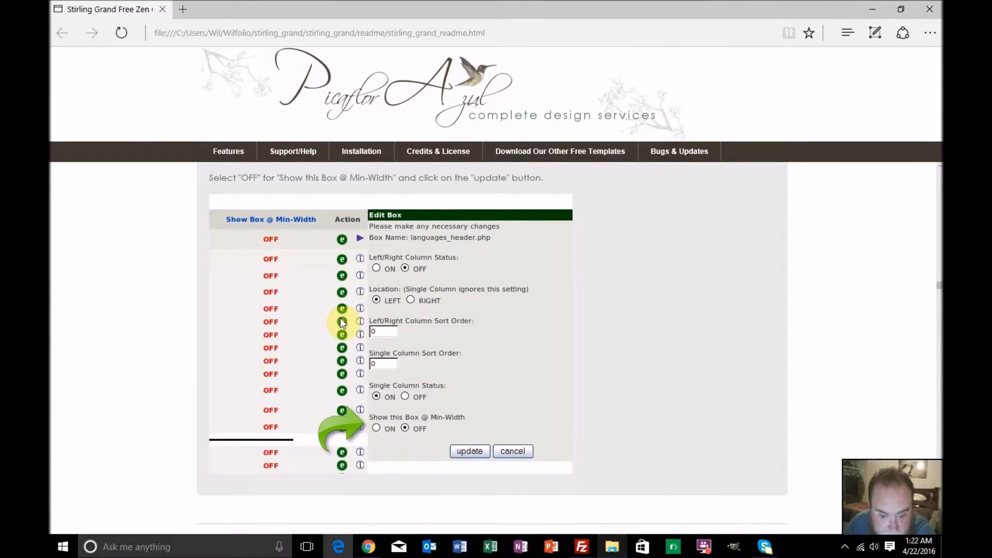
{"action": "scroll", "coordinate": [340, 318], "scroll_direction": "down", "scroll_amount": 7}
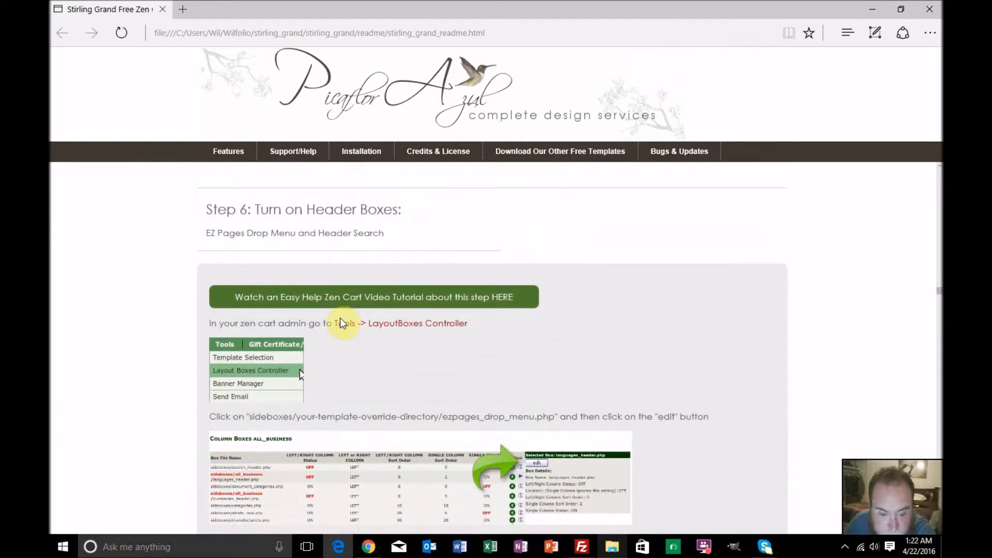
{"action": "scroll", "coordinate": [340, 322], "scroll_direction": "down", "scroll_amount": 2}
{"action": "scroll", "coordinate": [340, 321], "scroll_direction": "up", "scroll_amount": 4}
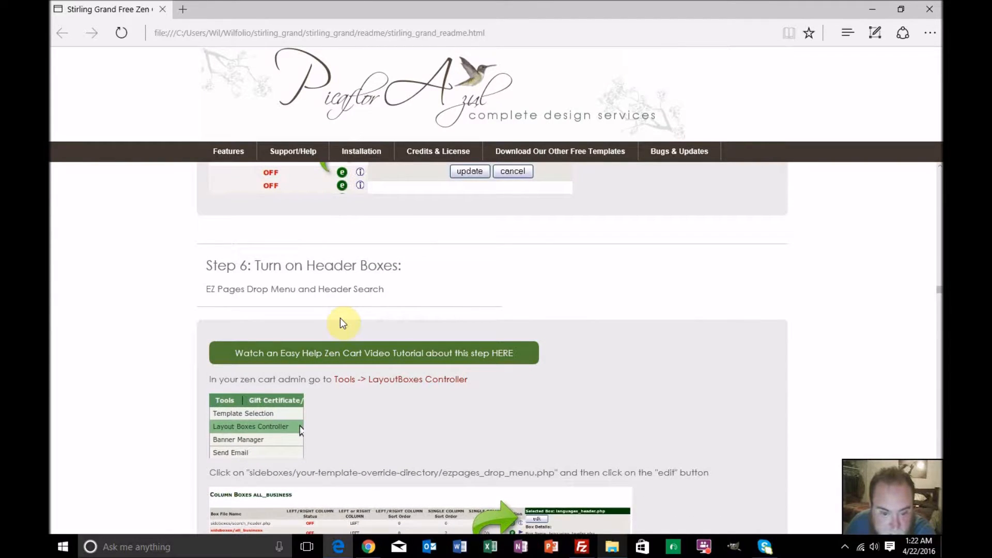
{"action": "scroll", "coordinate": [340, 320], "scroll_direction": "down", "scroll_amount": 3}
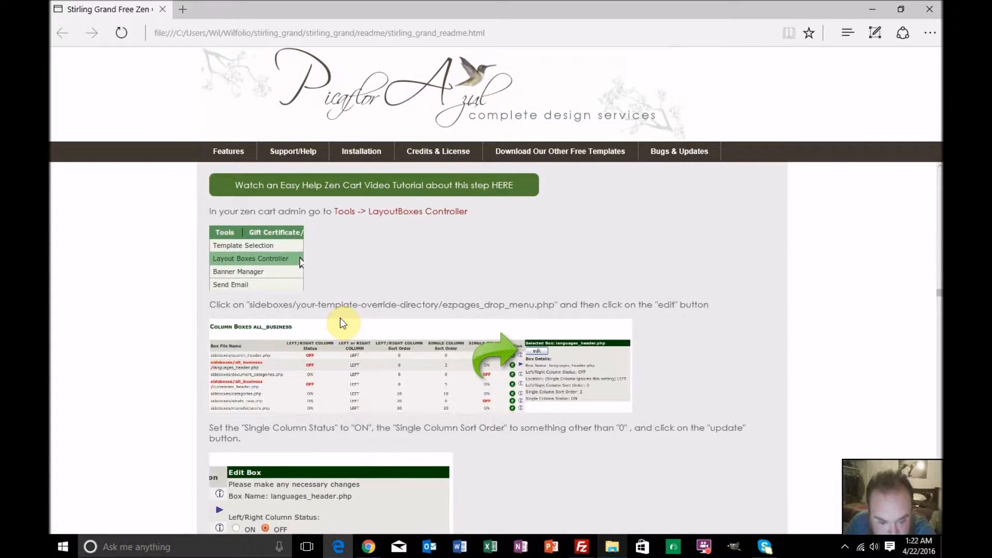
{"action": "scroll", "coordinate": [340, 322], "scroll_direction": "up", "scroll_amount": 2}
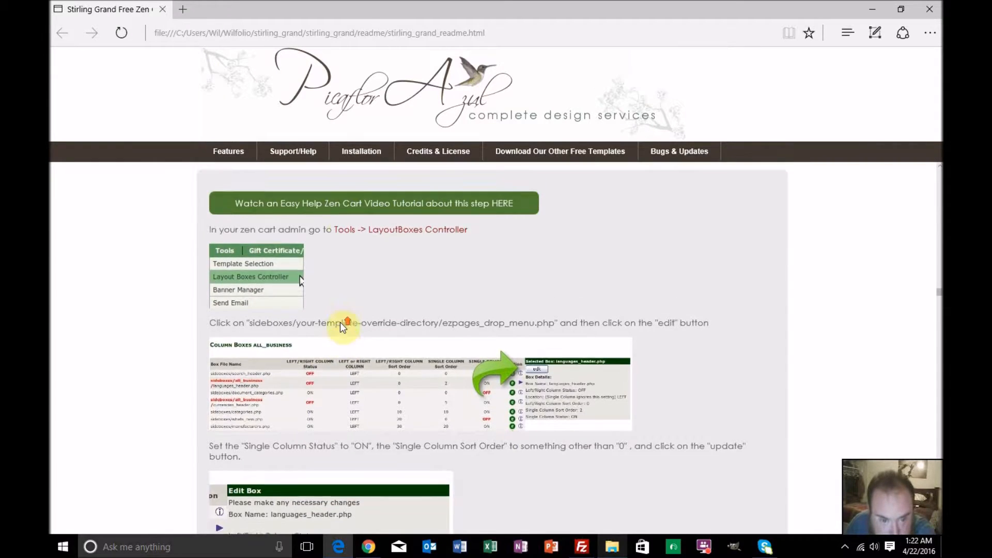
{"action": "scroll", "coordinate": [340, 322], "scroll_direction": "down", "scroll_amount": 1}
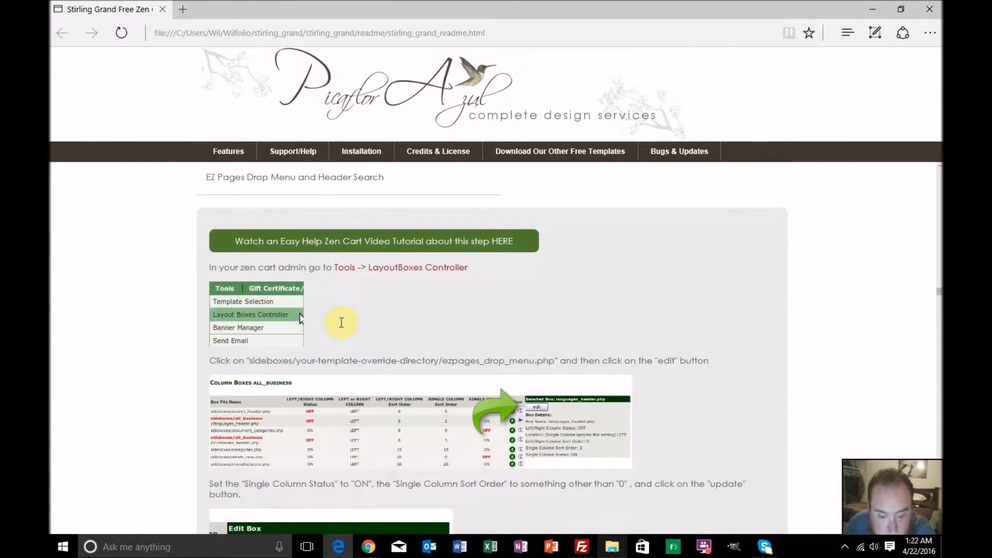
{"action": "mouse_move", "coordinate": [371, 552]}
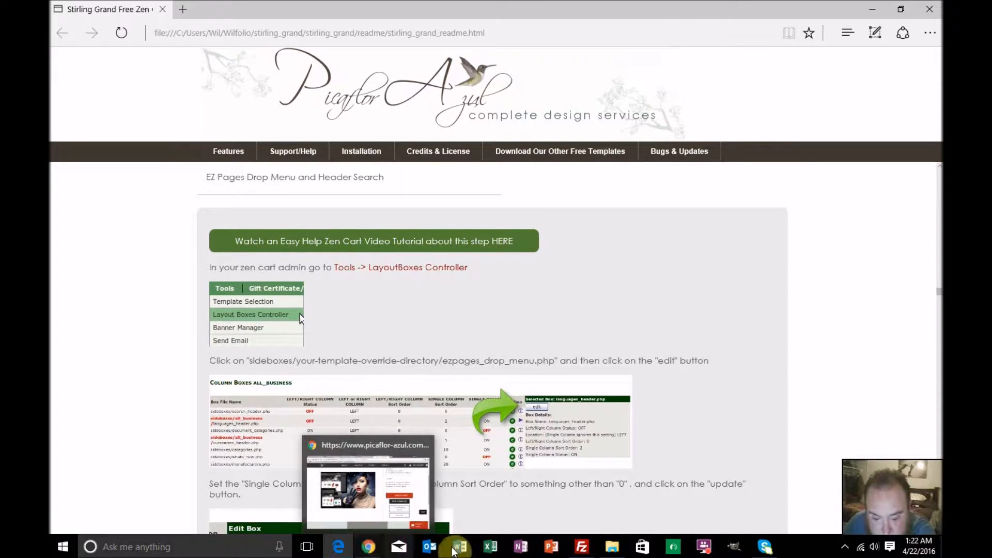
- Go to Tools > Install SQL Patches in the store admin and bring up the readme folder
{"action": "left_click", "coordinate": [370, 552]}
{"action": "left_click", "coordinate": [439, 10]}
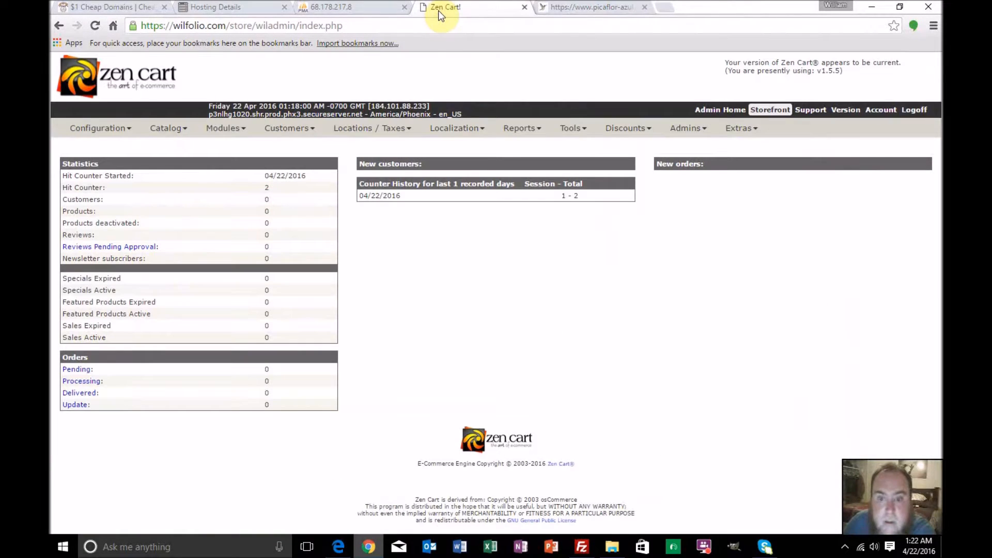
{"action": "mouse_move", "coordinate": [570, 138]}
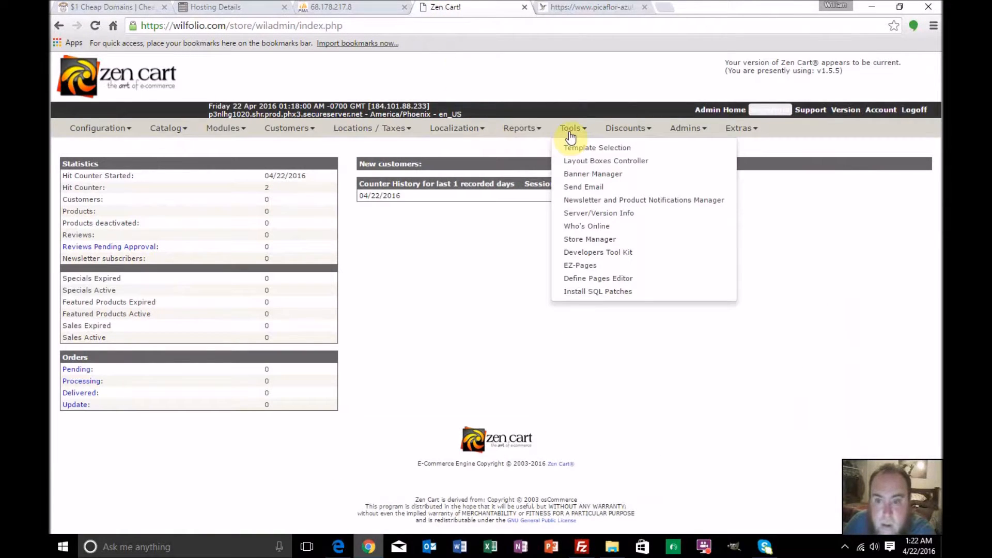
{"action": "left_click", "coordinate": [572, 292]}
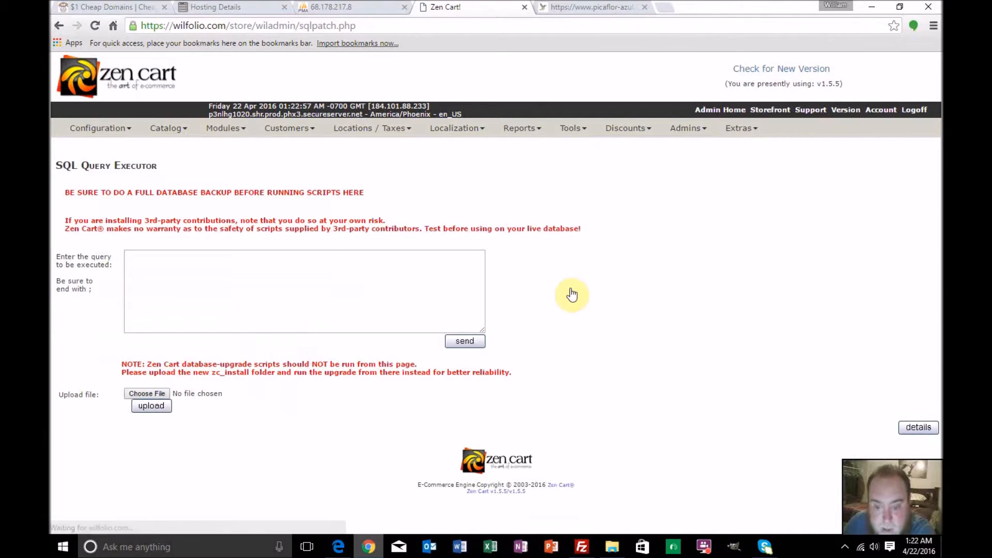
{"action": "left_click", "coordinate": [614, 548]}
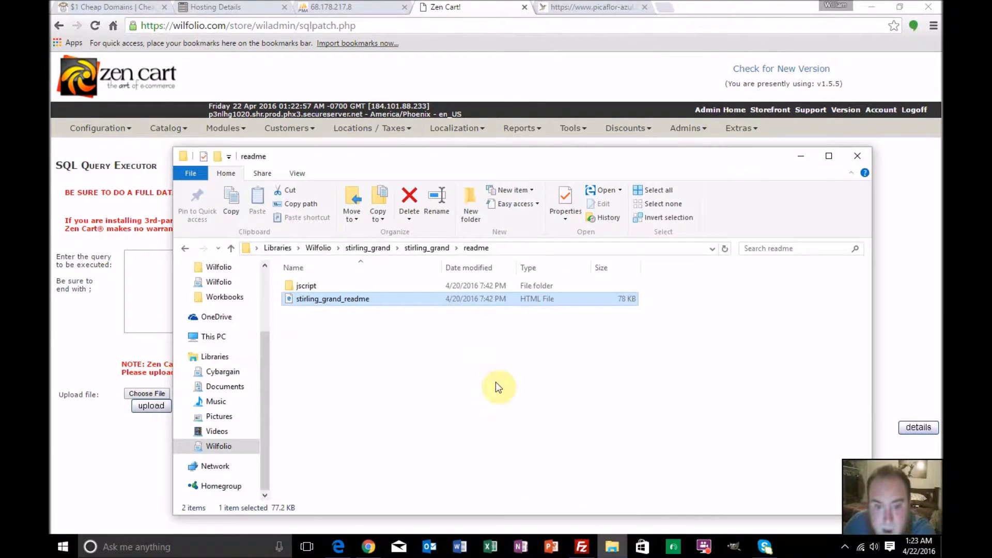
- Run the about_us SQL file from the sql_patches folder in the SQL Query Executor
{"action": "left_click", "coordinate": [414, 247]}
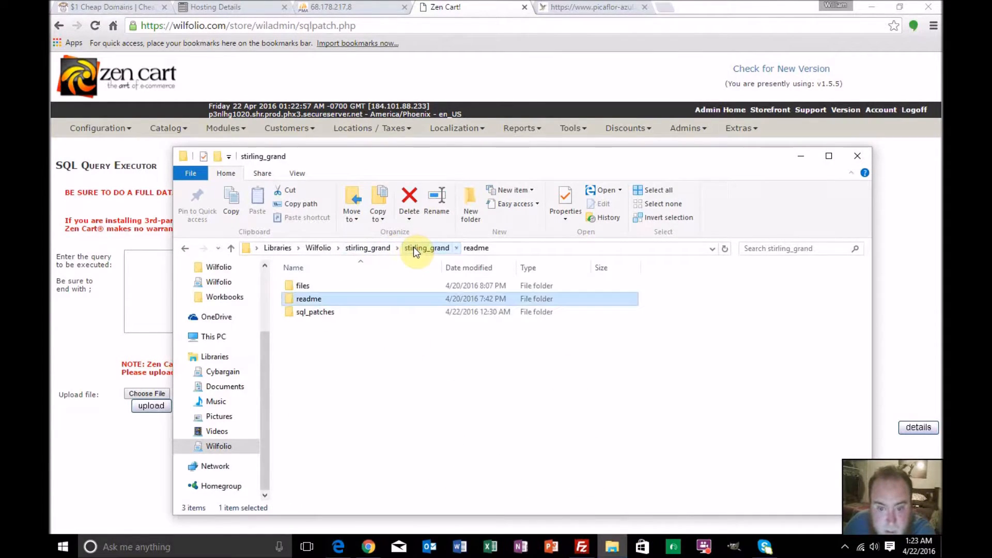
{"action": "double_click", "coordinate": [306, 312]}
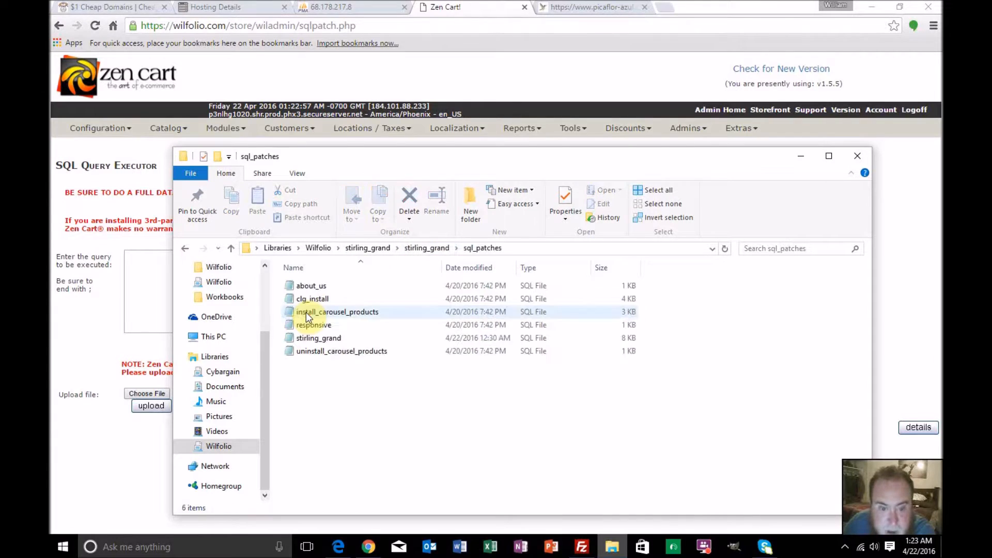
{"action": "double_click", "coordinate": [320, 288]}
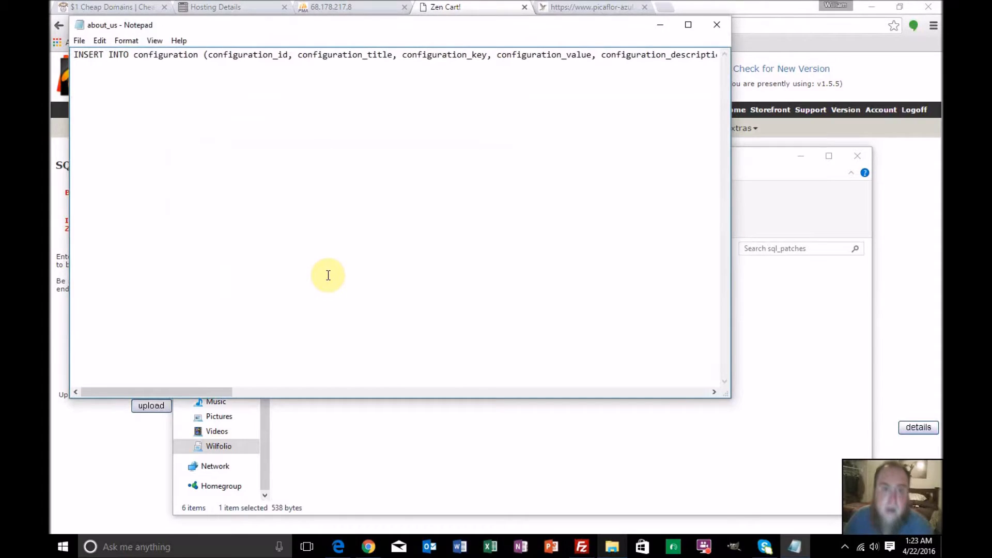
{"action": "key", "text": "ctrl+a"}
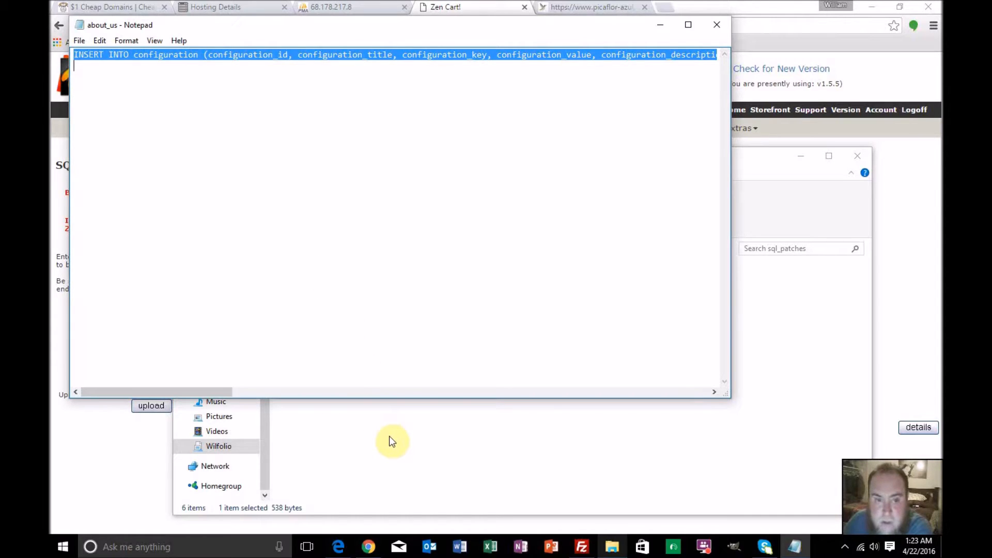
{"action": "left_click", "coordinate": [369, 547]}
{"action": "left_click", "coordinate": [382, 277]}
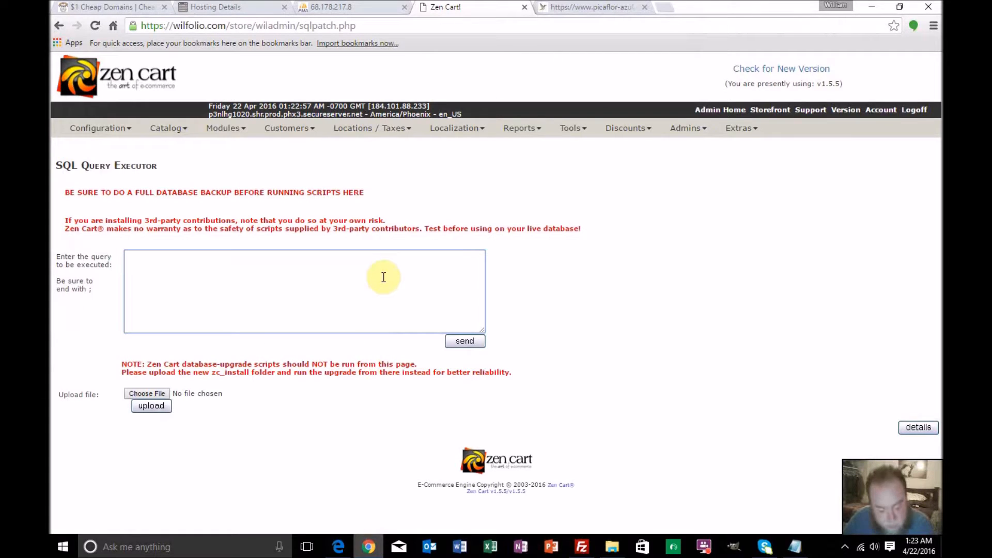
{"action": "type", "text": "INSERT INTO configuration (configuration_id, configuration_title, configuration_key, configuration_value, configuration_description, configuration_group_id, sort_order, date_added, use_function, set_function) VALUES ('Define About Us Status', 'DEFINE_ABOUT_US_STATUS', '1', 'Enable the Defined About Us Link/Text?<br />0= Link ON, Define Text OFF<br />1= Link ON, Define Text ON<br />2= Link OFF, Define Text ON<br />3= Link OFF, Define Text OFF', 25, 59, NOW(), NOW(), NULL, 'zen_cfg_select_option(array(''0'', ''1'', ''2'', ''3''),');"}
{"action": "left_click", "coordinate": [466, 342]}
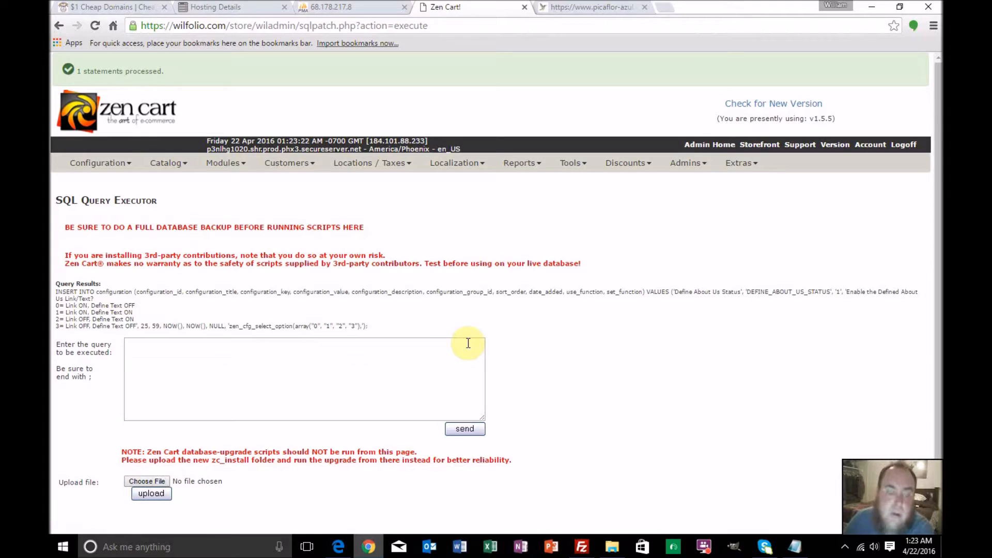
- Run the clg_install SQL patch, which processes 8 statements
{"action": "left_click", "coordinate": [613, 549]}
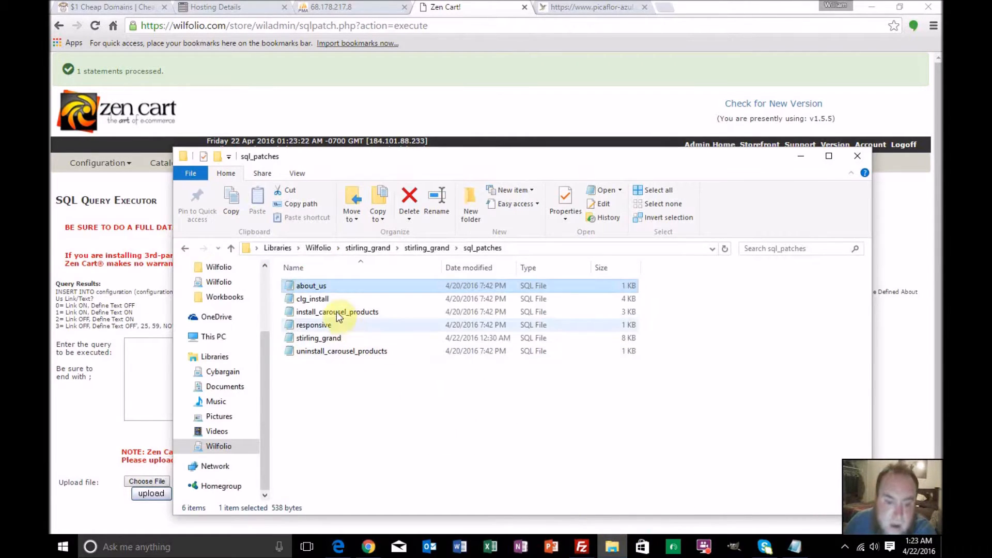
{"action": "double_click", "coordinate": [321, 300]}
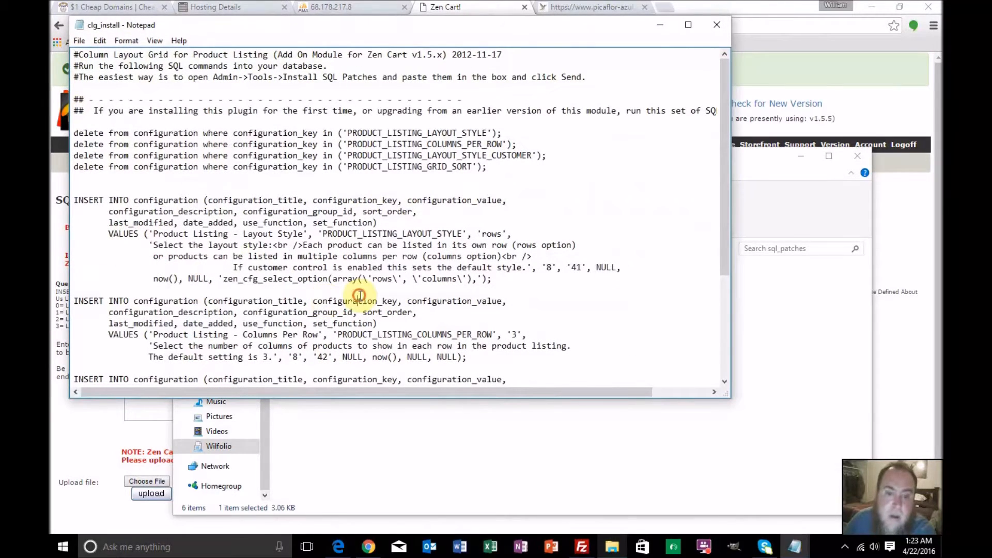
{"action": "key", "text": "ctrl+a"}
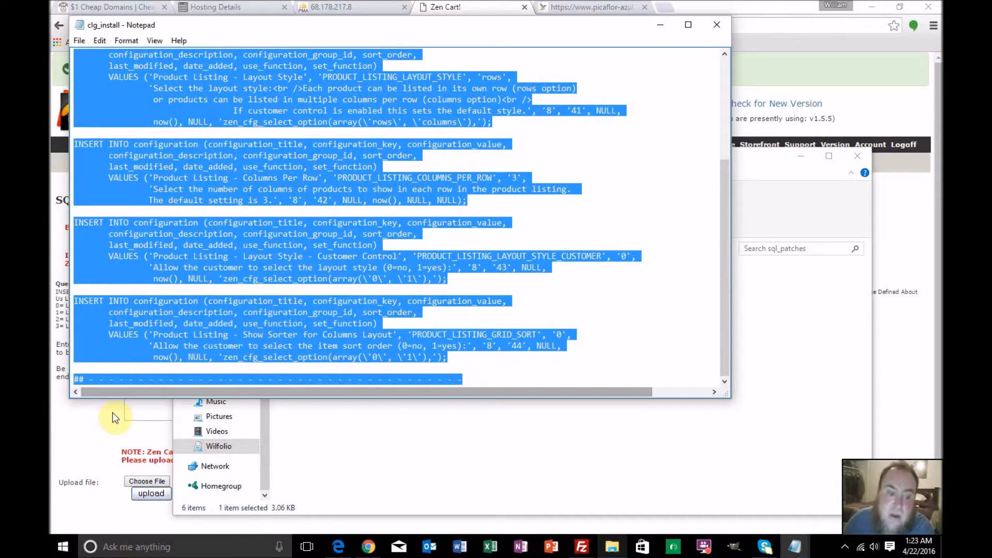
{"action": "left_click", "coordinate": [137, 410]}
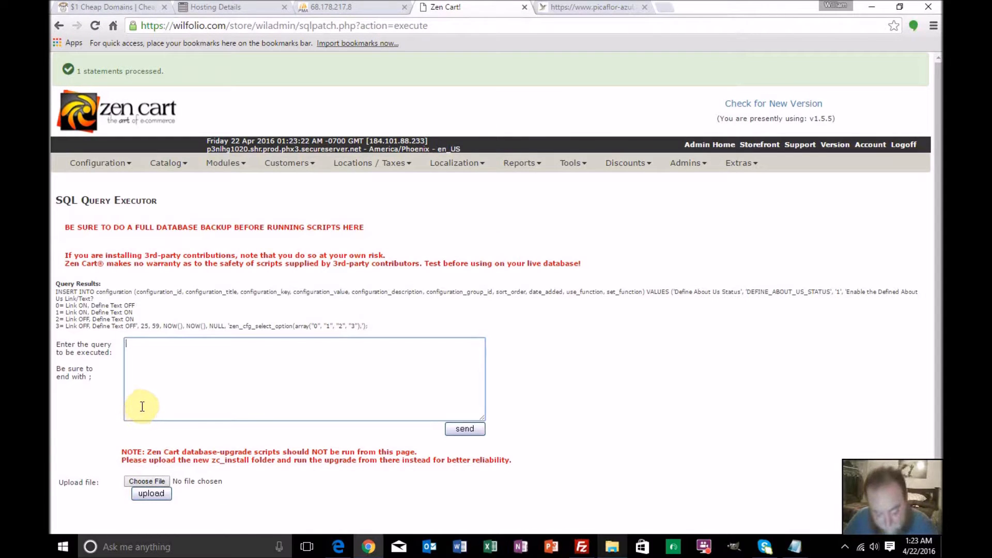
{"action": "key", "text": "ctrl+v"}
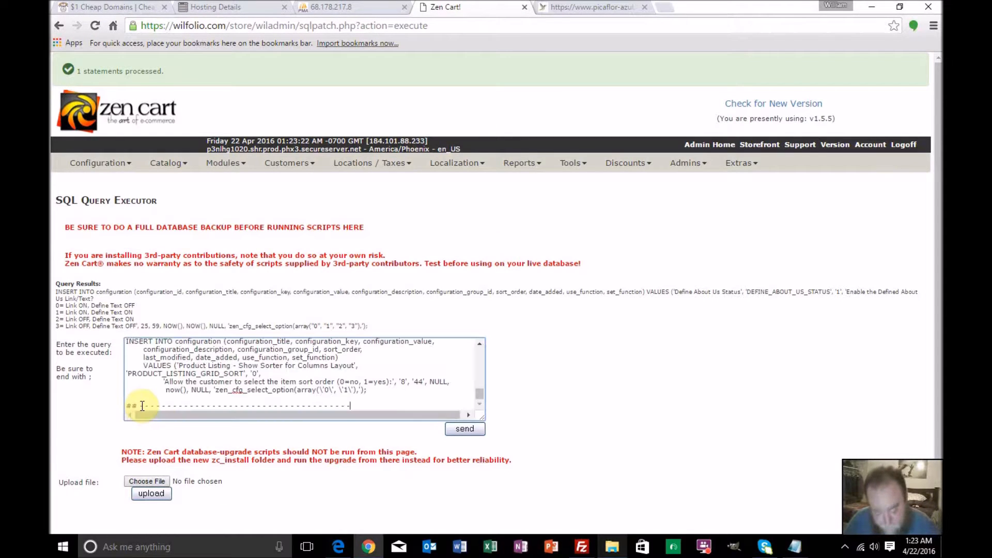
{"action": "left_click", "coordinate": [455, 432]}
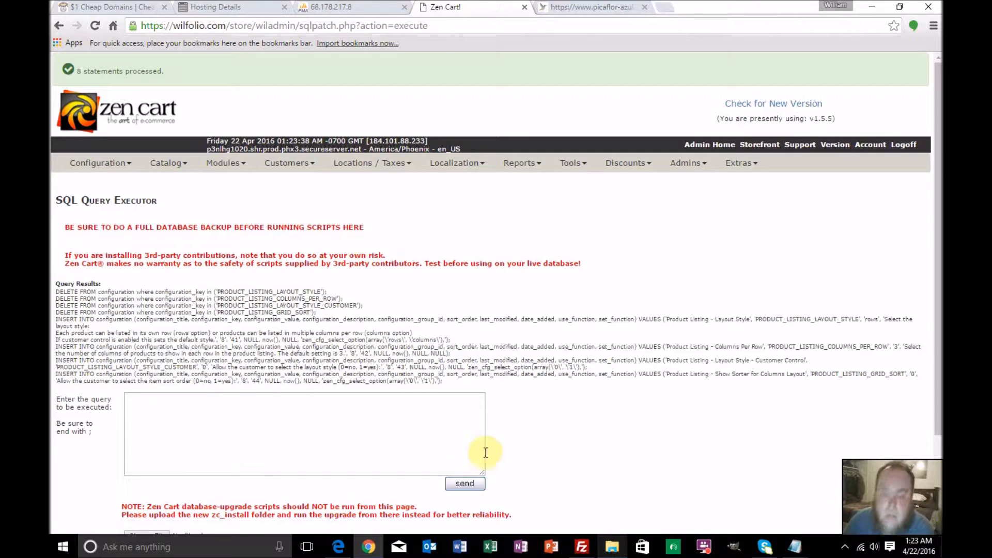
{"action": "left_click", "coordinate": [604, 539]}
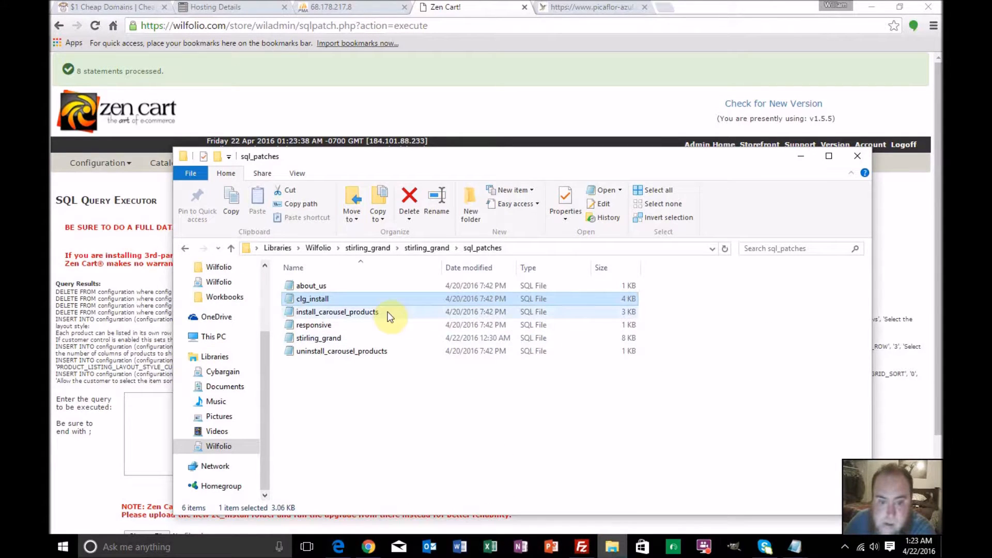
- Run the install_carousel_products SQL patch in the SQL Query Executor
{"action": "double_click", "coordinate": [361, 312]}
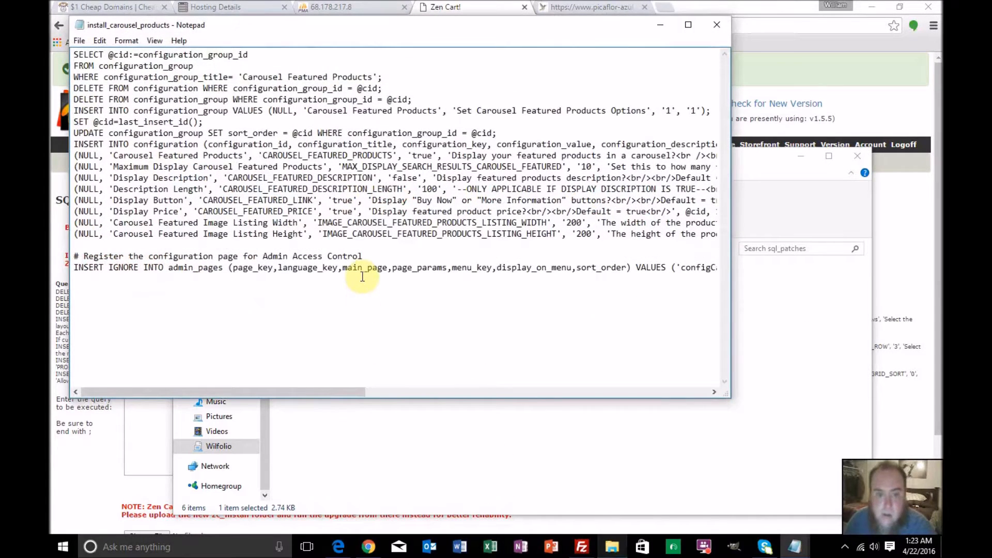
{"action": "key", "text": "ctrl+a"}
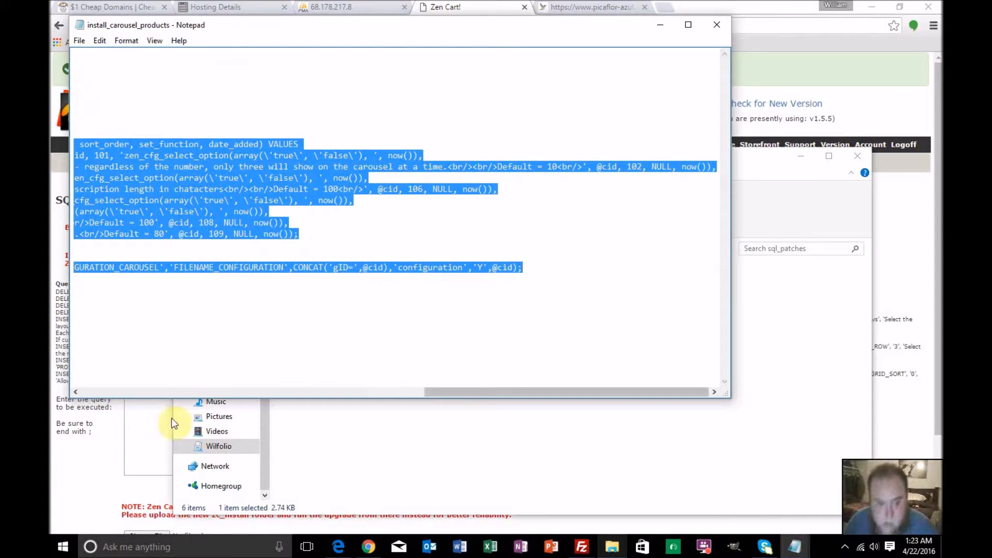
{"action": "left_click", "coordinate": [148, 433]}
{"action": "key", "text": "ctrl+v"}
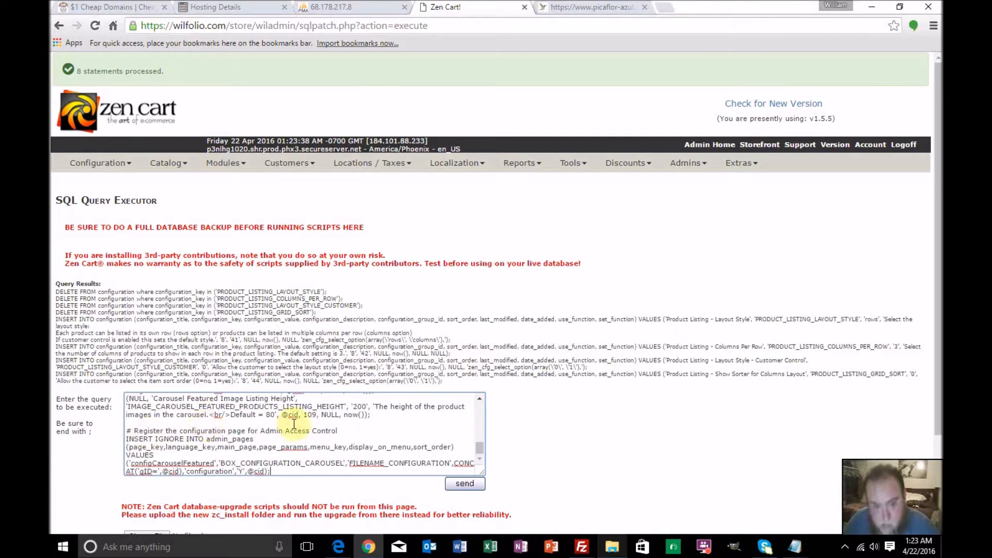
{"action": "left_click", "coordinate": [463, 484]}
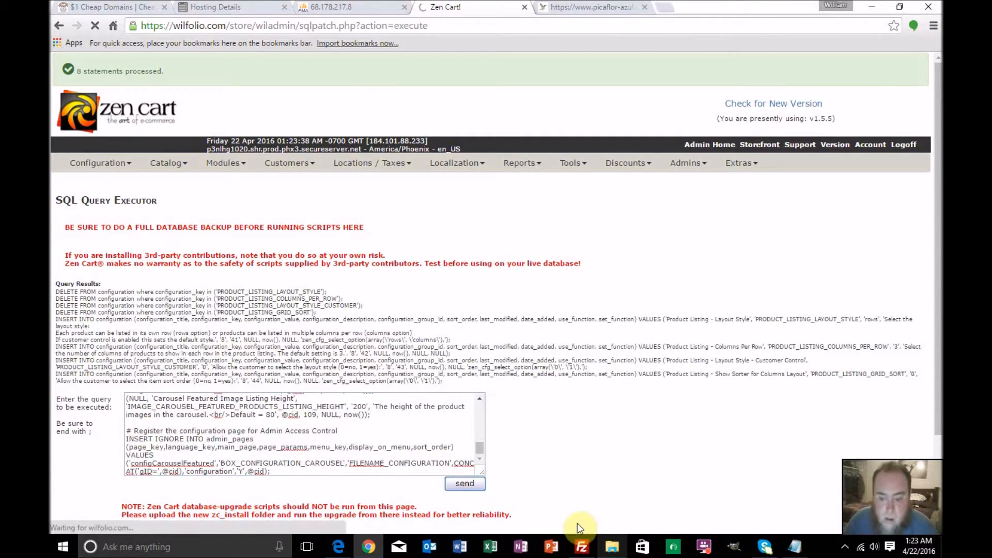
- Run the responsive SQL patch in the SQL Query Executor
{"action": "left_click", "coordinate": [612, 547]}
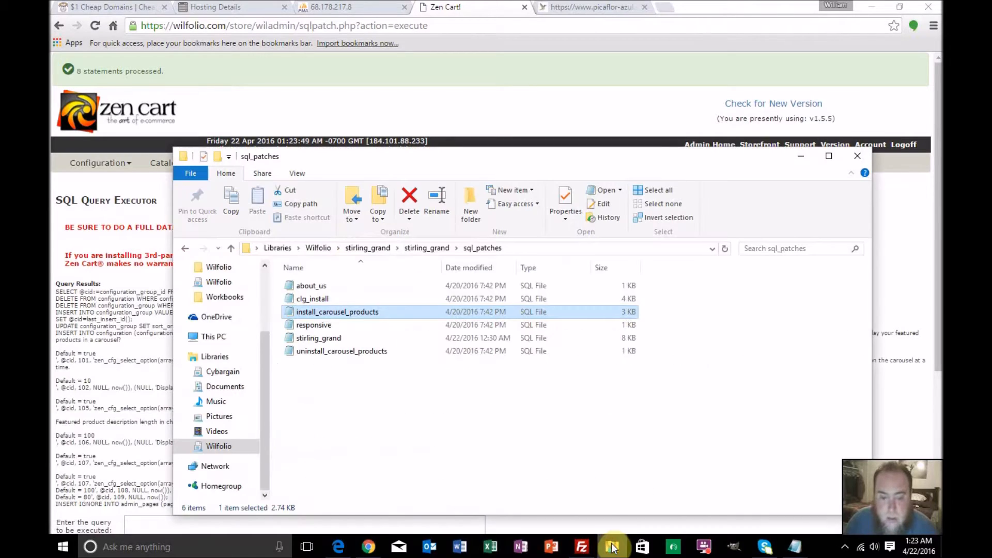
{"action": "double_click", "coordinate": [314, 325]}
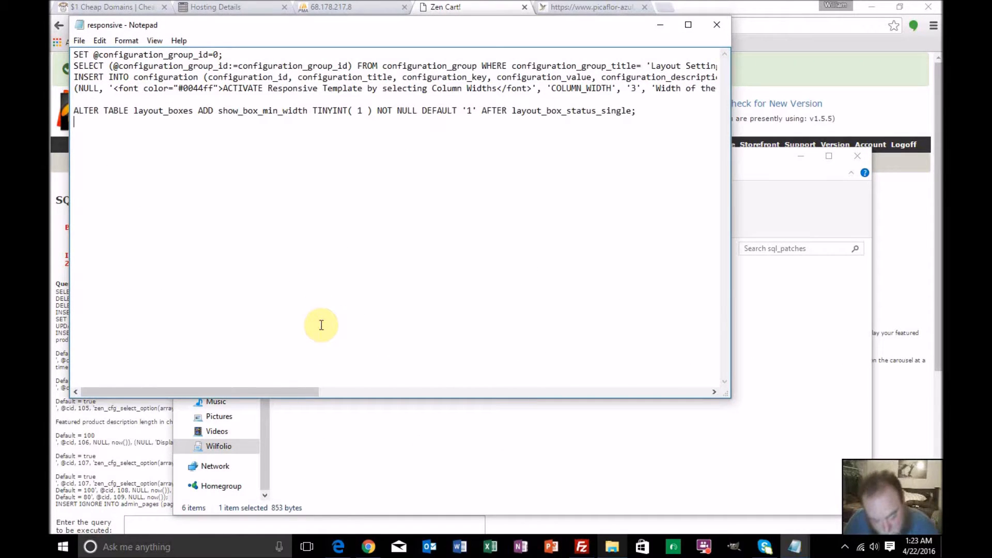
{"action": "key", "text": "ctrl+a"}
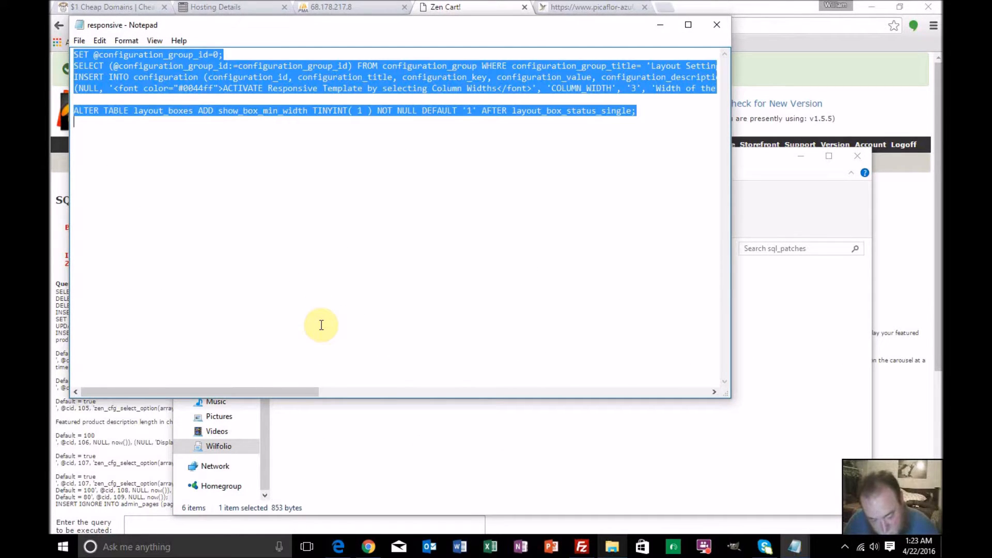
{"action": "left_click", "coordinate": [151, 441]}
{"action": "scroll", "coordinate": [222, 404], "scroll_direction": "down", "scroll_amount": 3}
{"action": "left_click", "coordinate": [240, 377]}
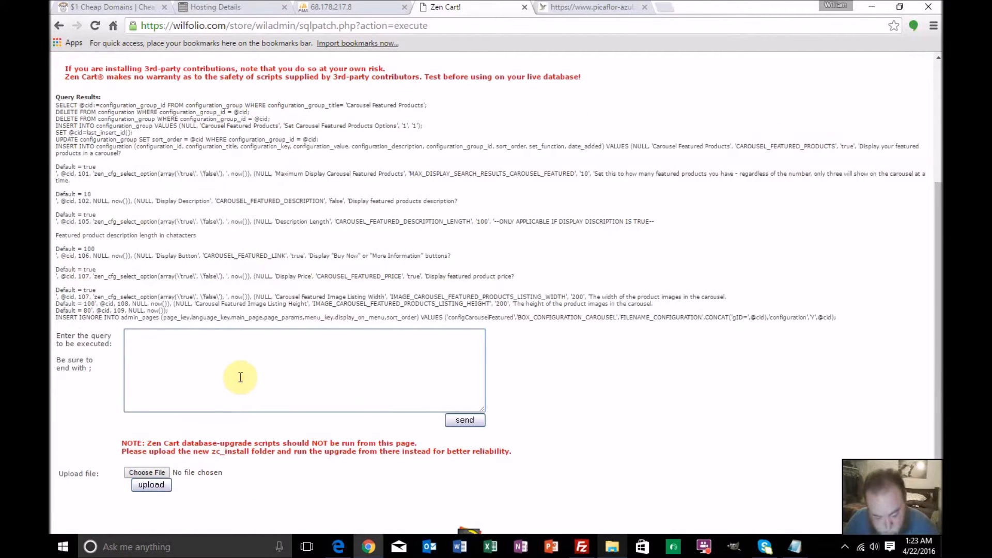
{"action": "key", "text": "ctrl+v"}
{"action": "left_click", "coordinate": [464, 420]}
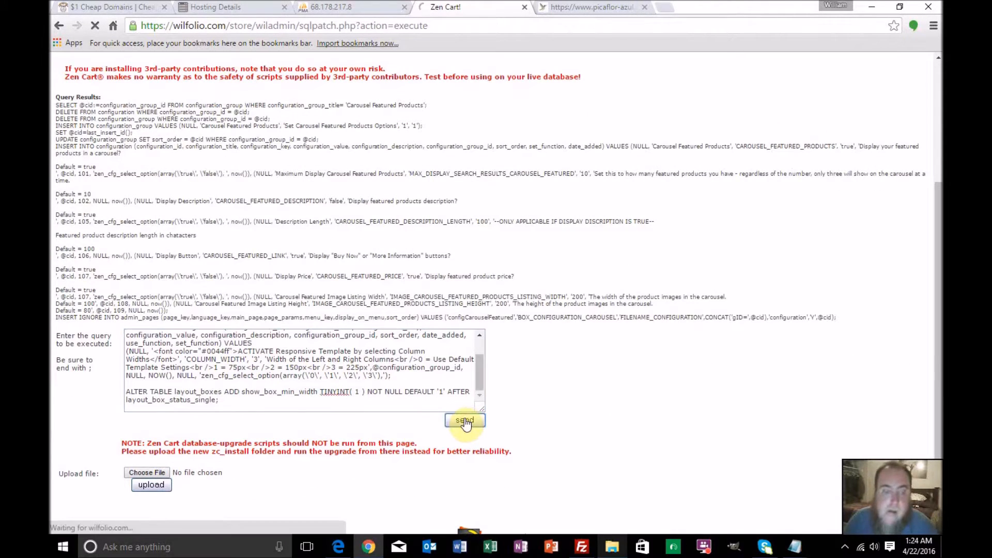
- Run the stirling_grand SQL patch, reporting 47 statements processed
{"action": "left_click", "coordinate": [609, 548]}
{"action": "double_click", "coordinate": [326, 335]}
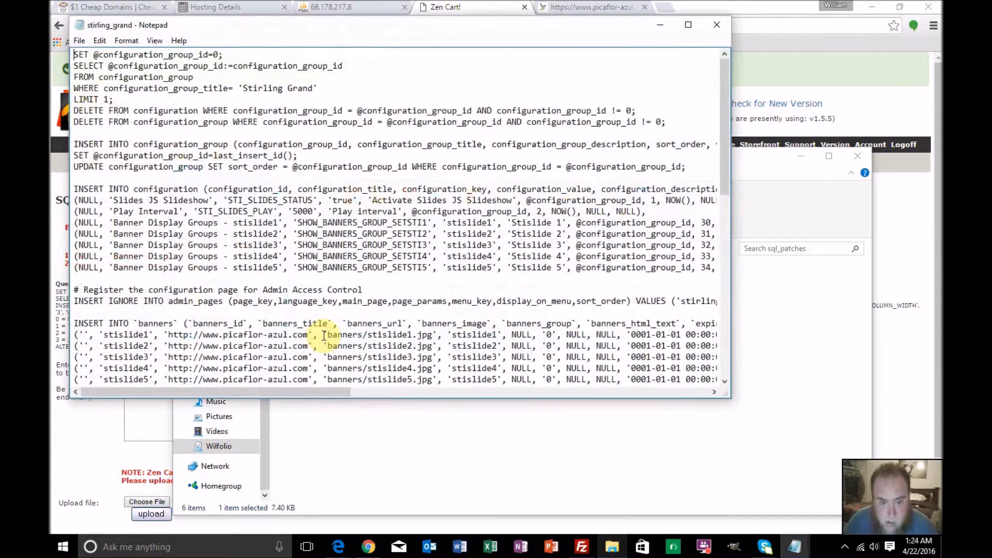
{"action": "key", "text": "ctrl+a"}
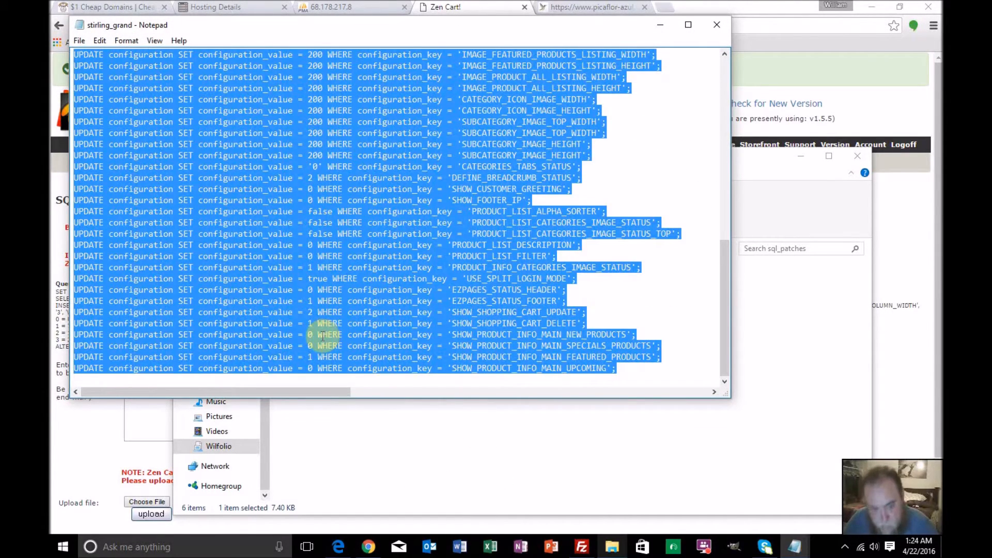
{"action": "left_click", "coordinate": [148, 420]}
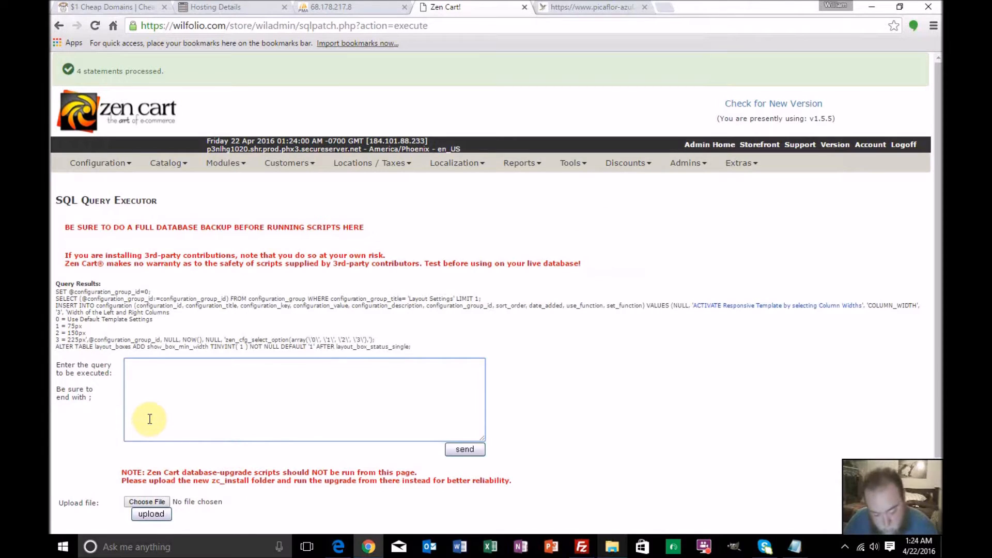
{"action": "key", "text": "ctrl+v"}
{"action": "left_click", "coordinate": [454, 450]}
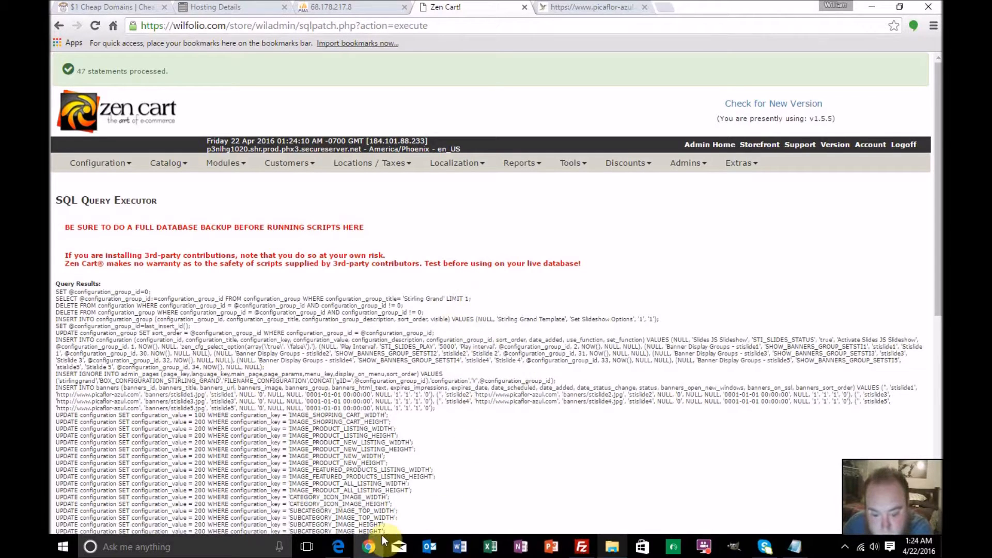
{"action": "left_click", "coordinate": [338, 547]}
{"action": "scroll", "coordinate": [422, 414], "scroll_direction": "up", "scroll_amount": 15}
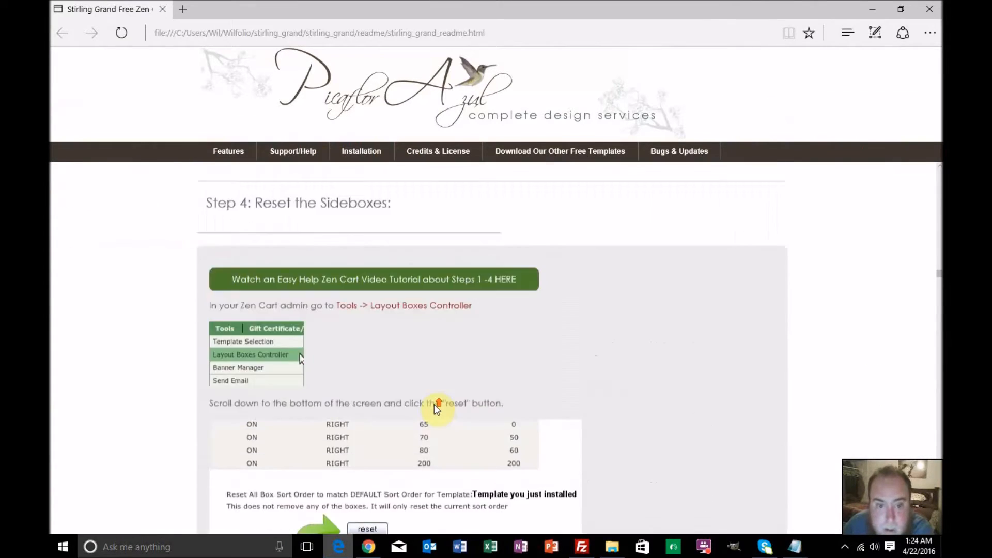
{"action": "scroll", "coordinate": [436, 403], "scroll_direction": "up", "scroll_amount": 15}
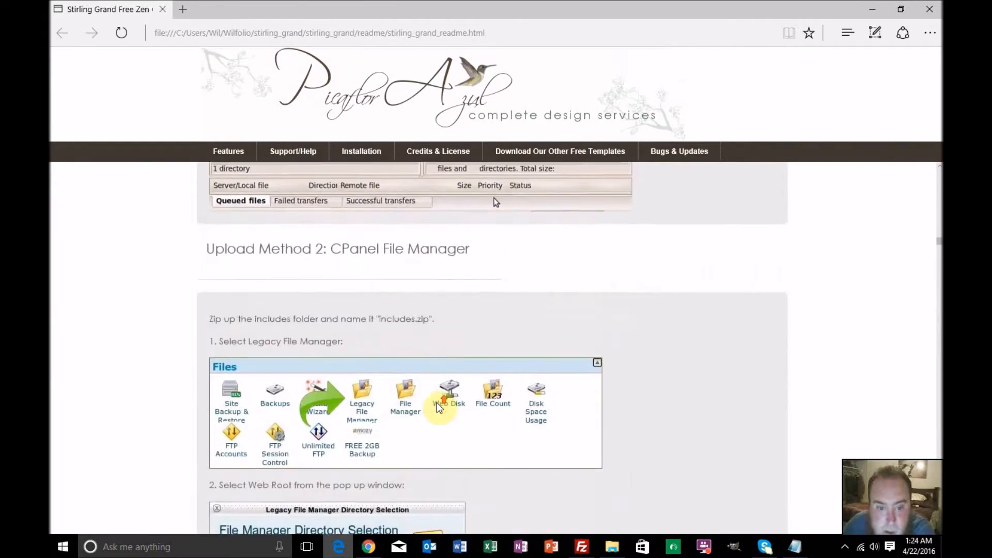
{"action": "scroll", "coordinate": [438, 402], "scroll_direction": "up", "scroll_amount": 12}
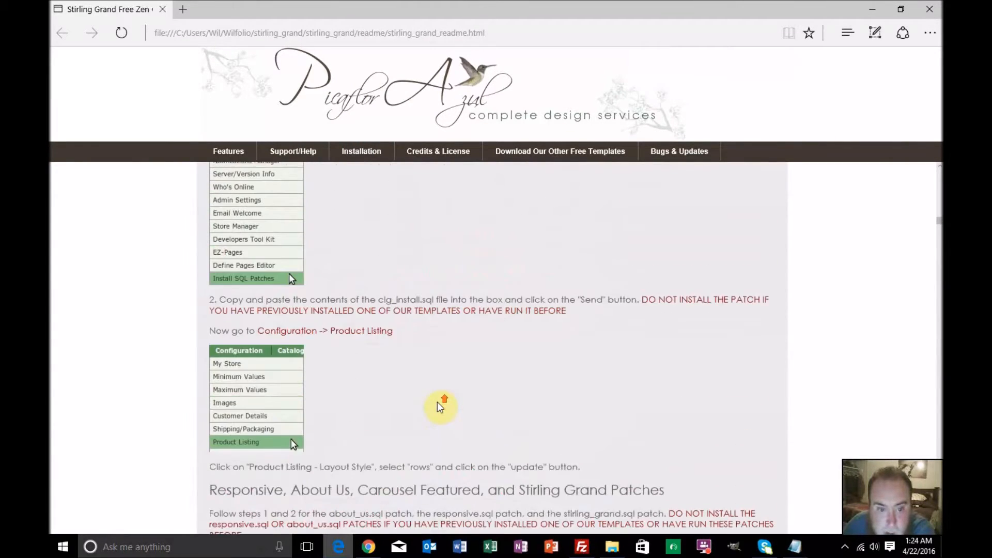
{"action": "scroll", "coordinate": [439, 406], "scroll_direction": "down", "scroll_amount": 4}
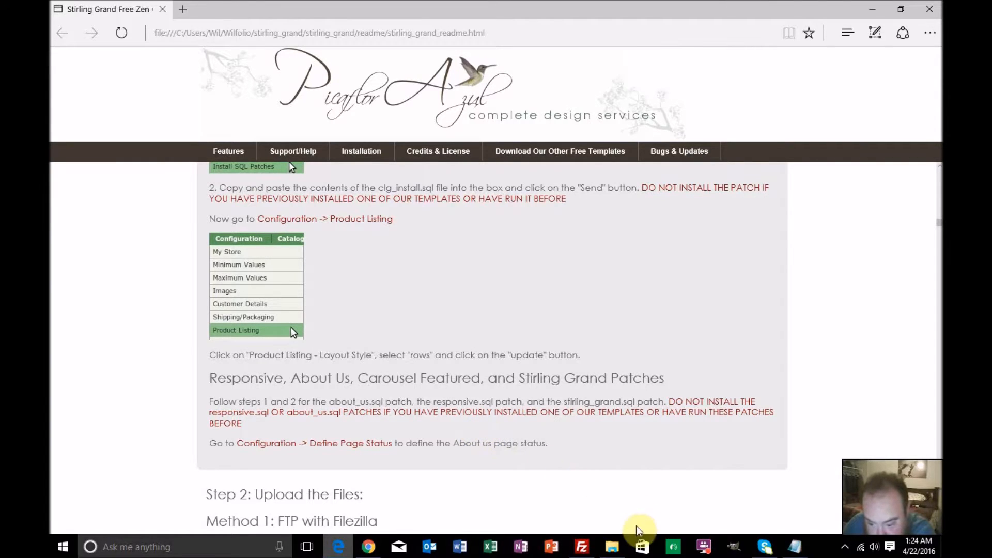
{"action": "left_click", "coordinate": [375, 547]}
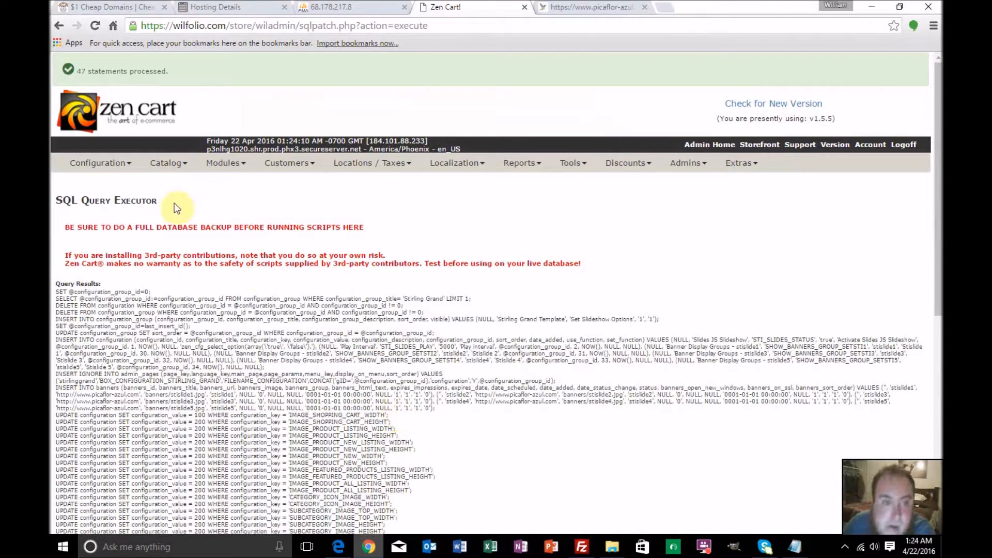
- Confirm Configuration > Product Listing has Layout Style set to rows, then switch to FileZilla
{"action": "mouse_move", "coordinate": [107, 170]}
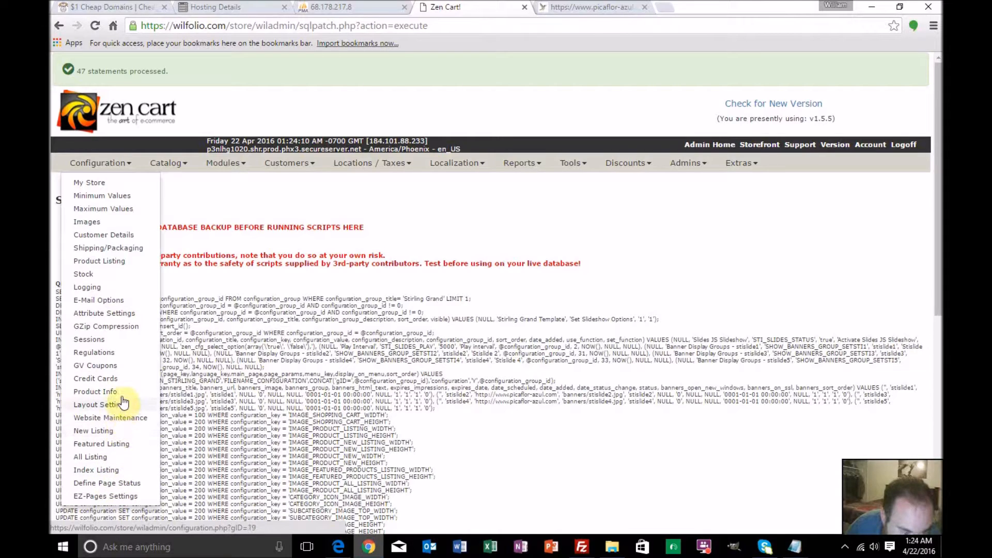
{"action": "left_click", "coordinate": [125, 262]}
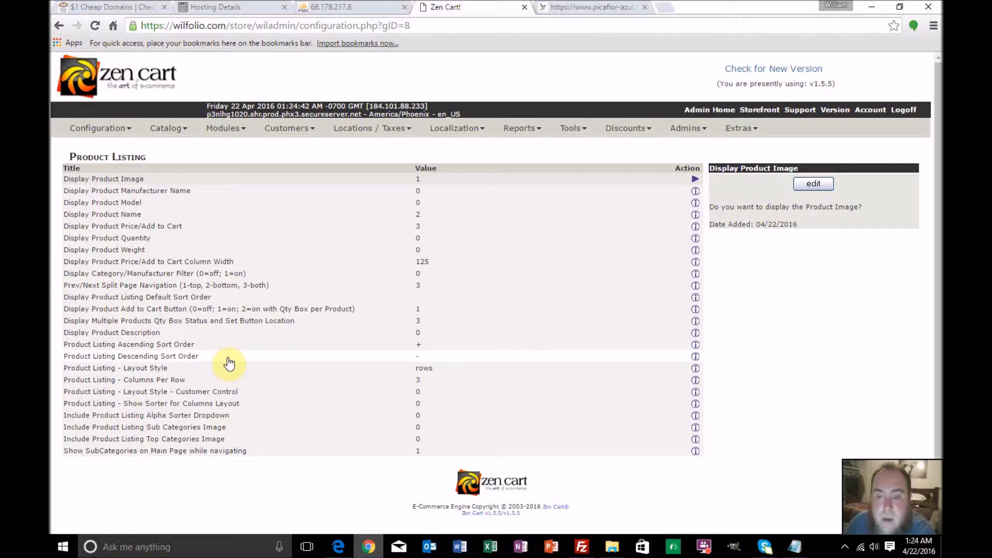
{"action": "left_click", "coordinate": [580, 546]}
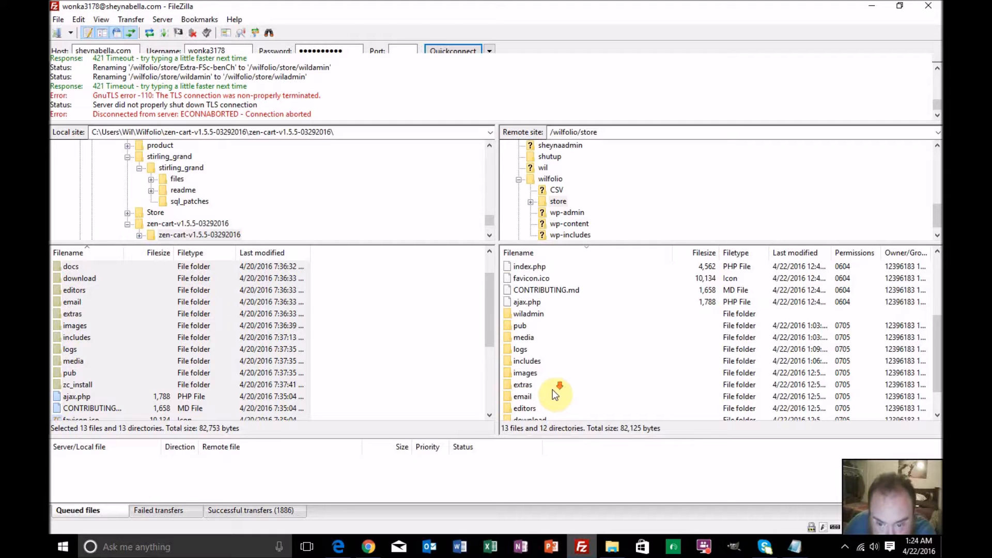
- Browse FileZilla's local pane to Wilfolio > stirling_grand > stirling_grand > files folder
{"action": "scroll", "coordinate": [555, 395], "scroll_direction": "up", "scroll_amount": 3}
{"action": "scroll", "coordinate": [555, 395], "scroll_direction": "down", "scroll_amount": 1}
{"action": "scroll", "coordinate": [555, 394], "scroll_direction": "up", "scroll_amount": 2}
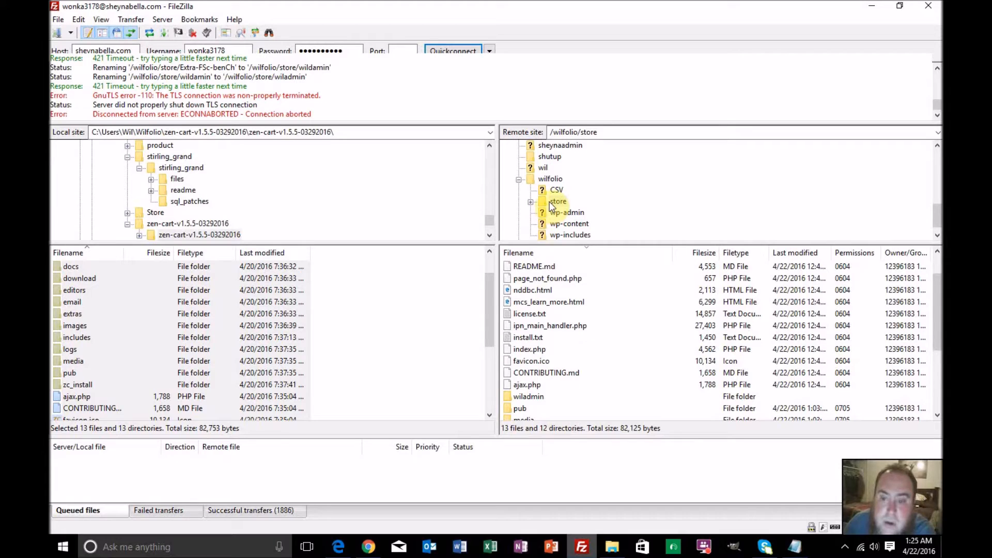
{"action": "scroll", "coordinate": [159, 357], "scroll_direction": "up", "scroll_amount": 1}
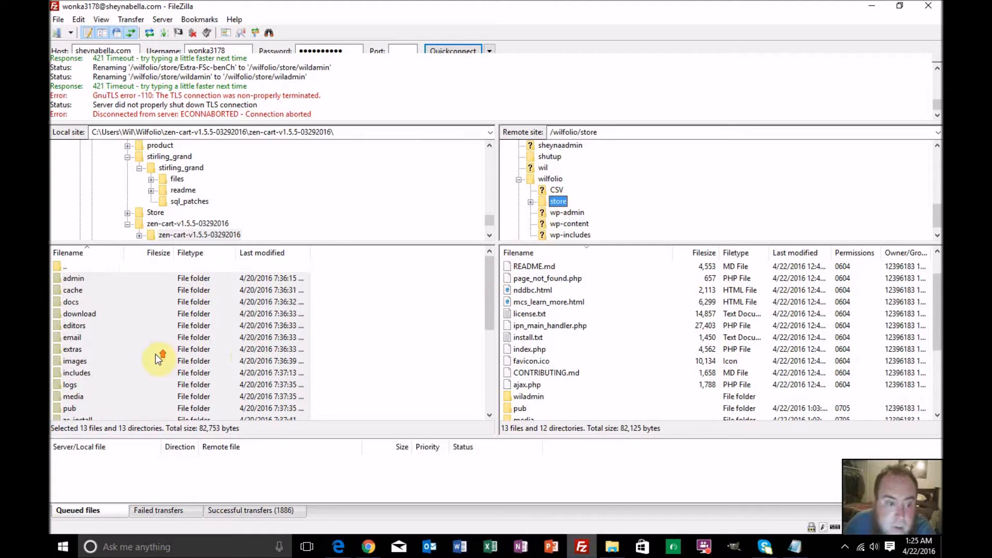
{"action": "double_click", "coordinate": [57, 264]}
{"action": "double_click", "coordinate": [57, 265]}
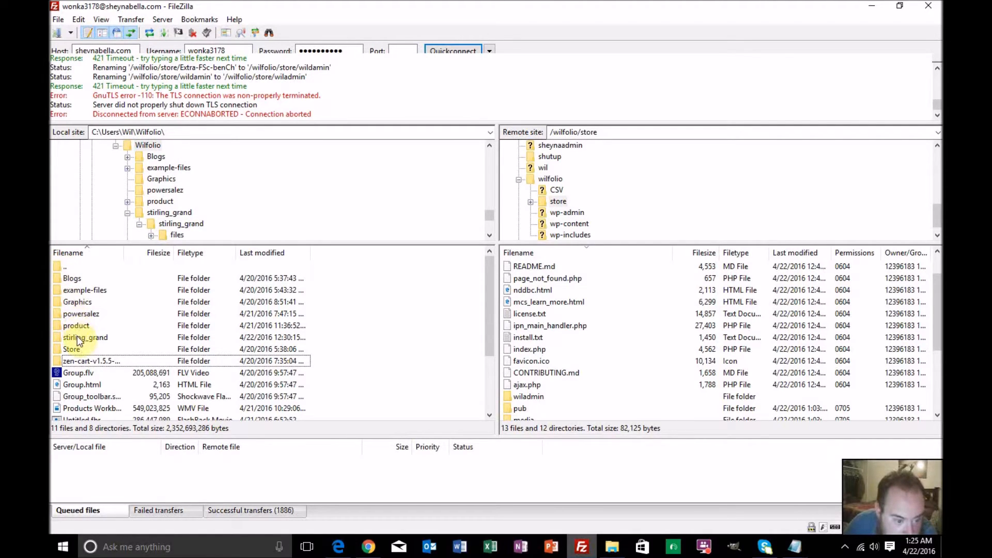
{"action": "double_click", "coordinate": [77, 338]}
{"action": "double_click", "coordinate": [81, 278]}
{"action": "double_click", "coordinate": [69, 278]}
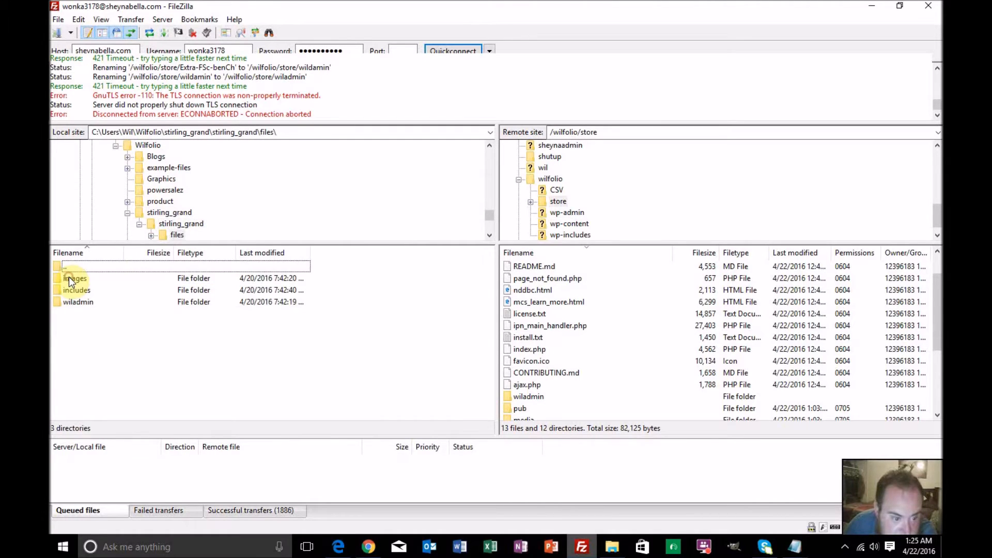
- Upload images, includes and wiladmin to /wilfolio/store, overwriting all existing files
{"action": "left_click", "coordinate": [79, 302]}
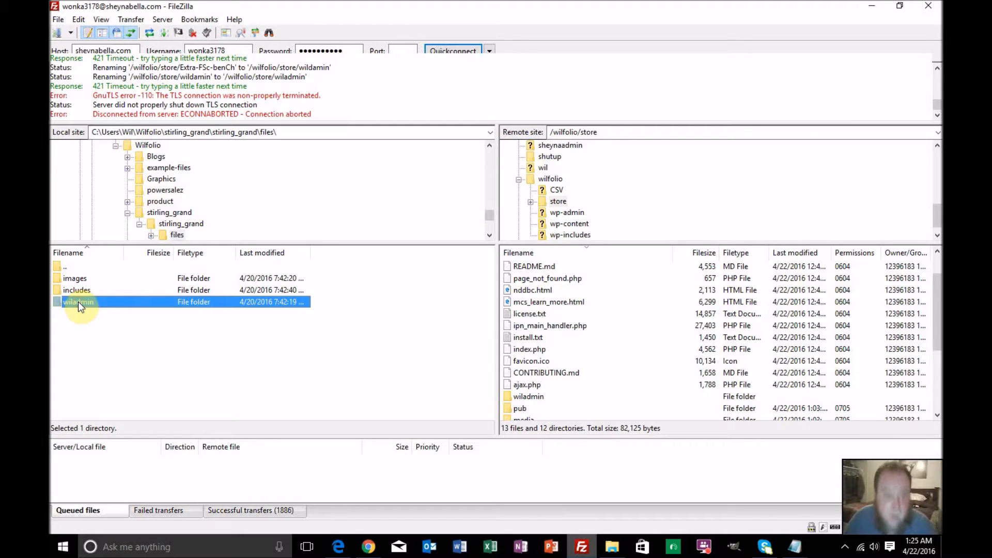
{"action": "left_click", "coordinate": [75, 280], "text": "shift"}
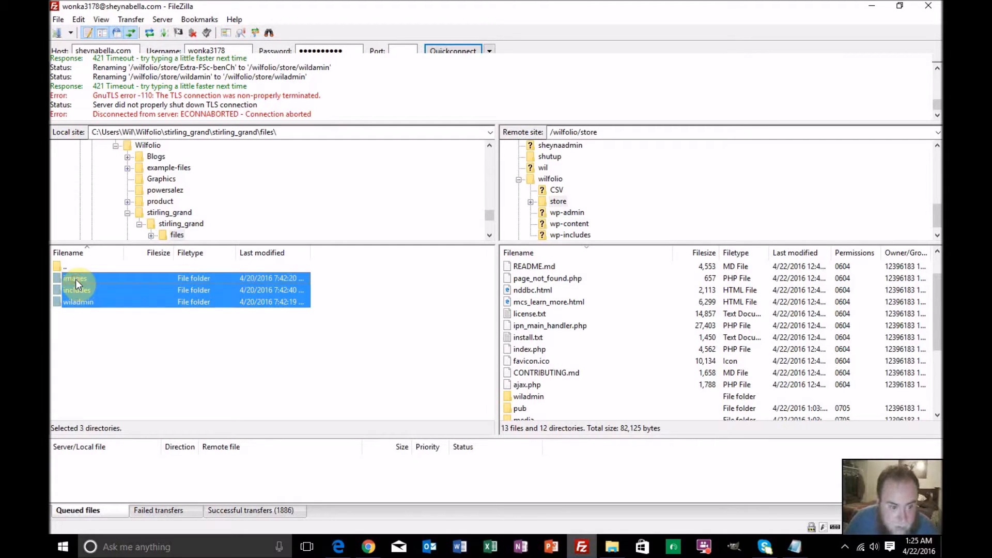
{"action": "right_click", "coordinate": [76, 279]}
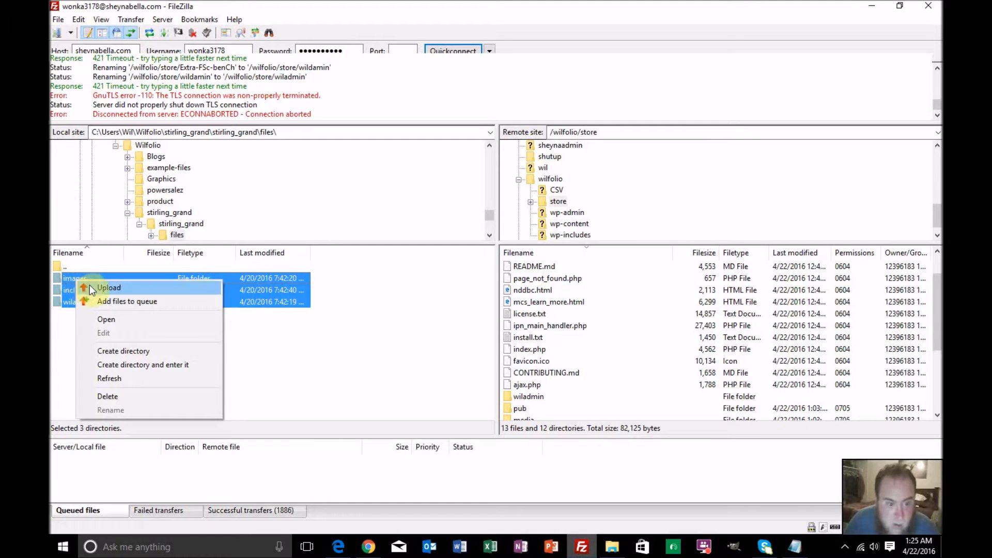
{"action": "left_click", "coordinate": [93, 285]}
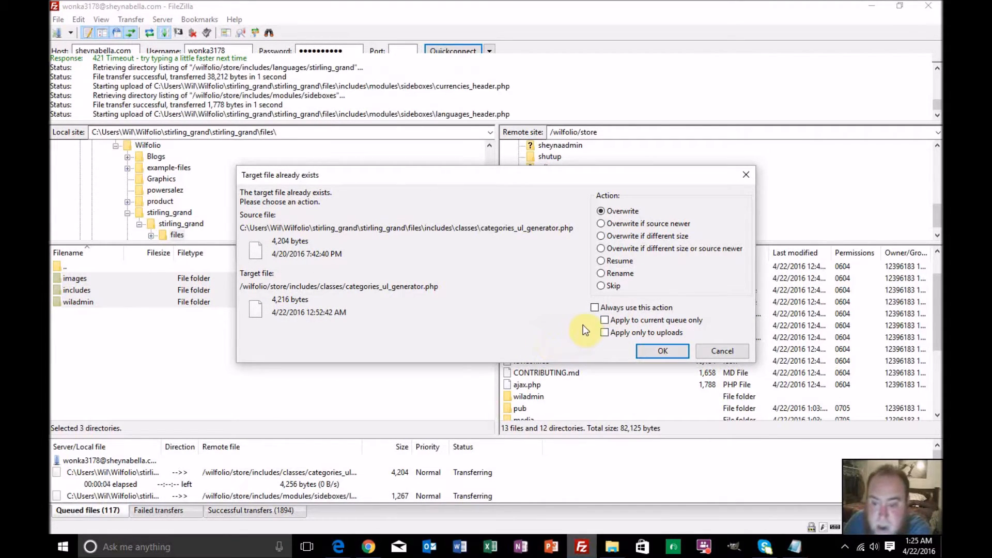
{"action": "left_click", "coordinate": [596, 308]}
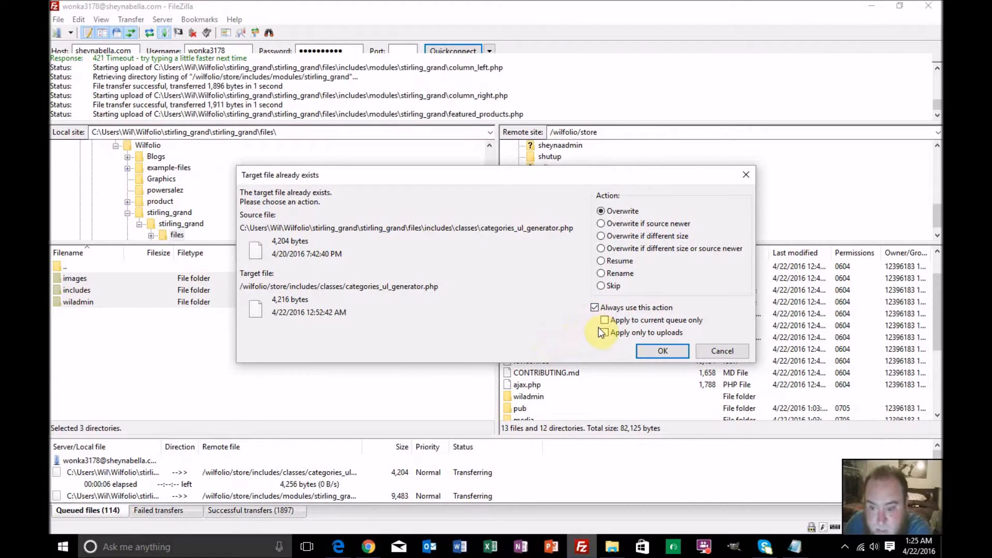
{"action": "left_click", "coordinate": [606, 319]}
{"action": "left_click", "coordinate": [653, 352]}
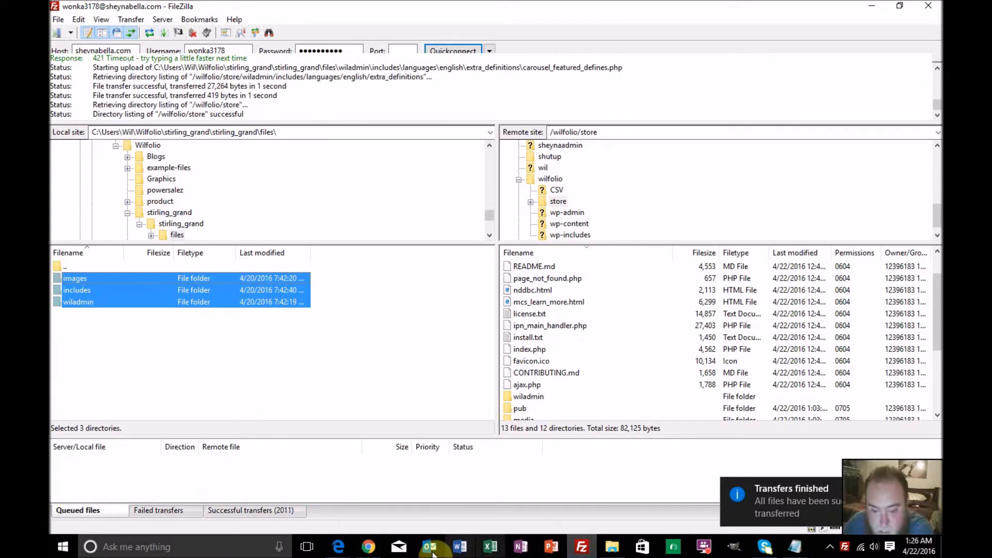
{"action": "left_click", "coordinate": [369, 547]}
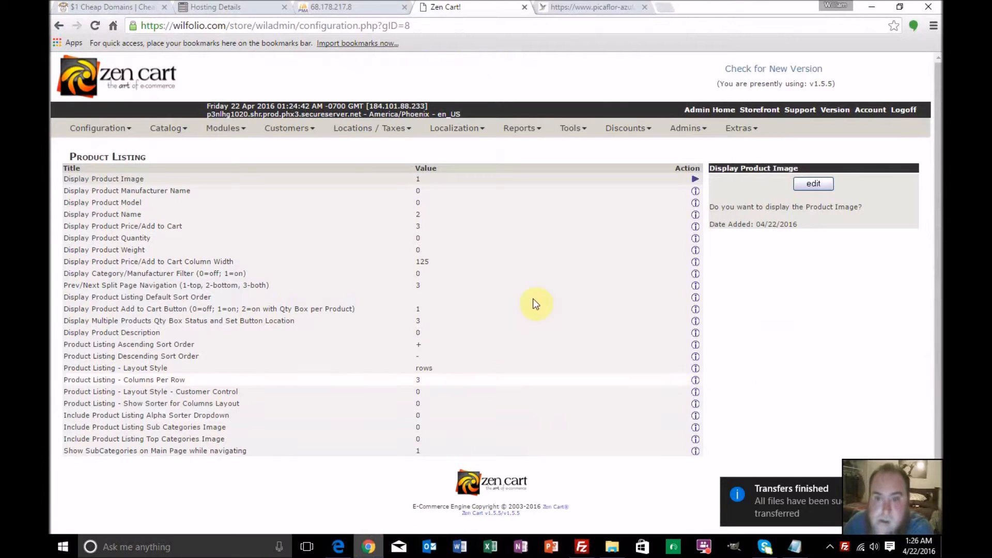
- Reset the responsive_classic sideboxes in Layout Boxes Controller to template defaults
{"action": "mouse_move", "coordinate": [579, 138]}
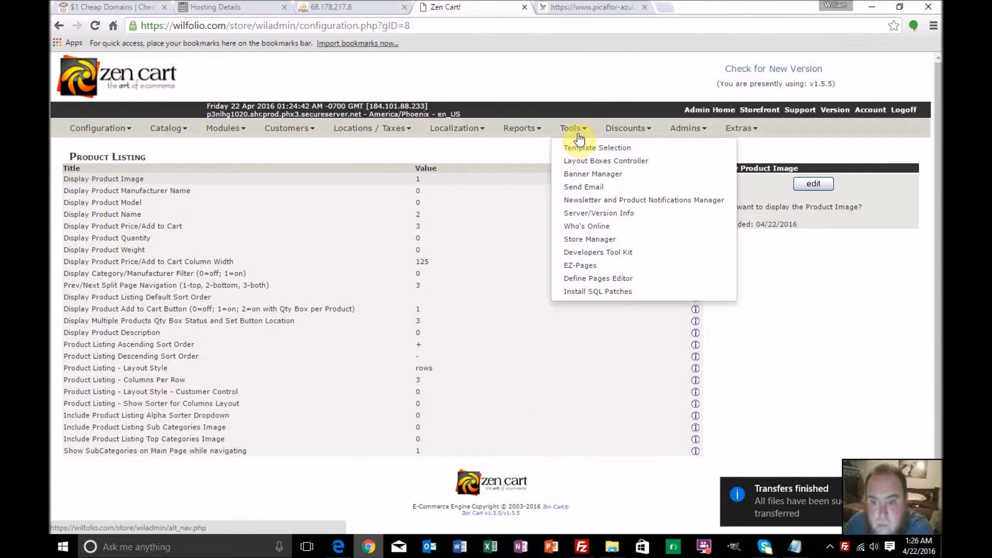
{"action": "left_click", "coordinate": [573, 162]}
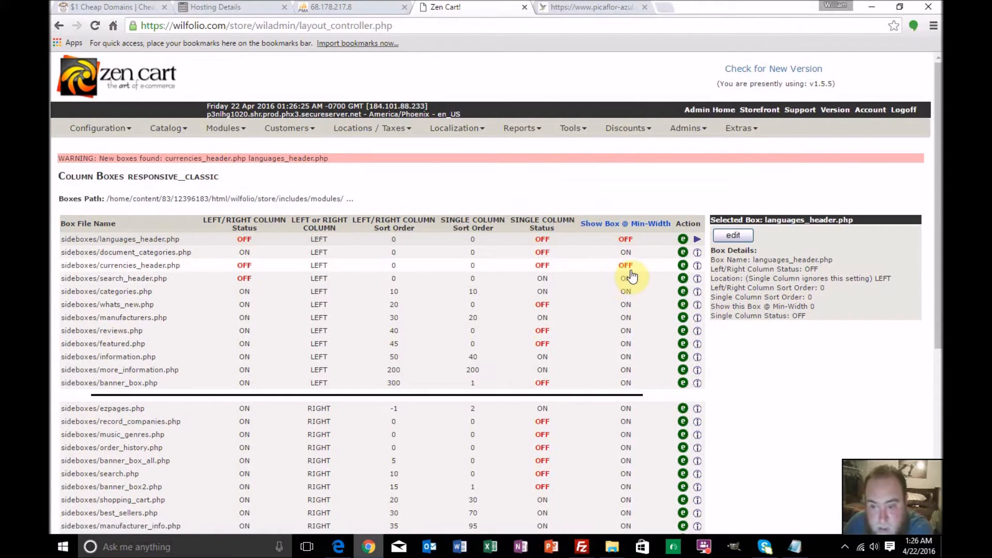
{"action": "scroll", "coordinate": [629, 274], "scroll_direction": "down", "scroll_amount": 5}
{"action": "left_click", "coordinate": [379, 370]}
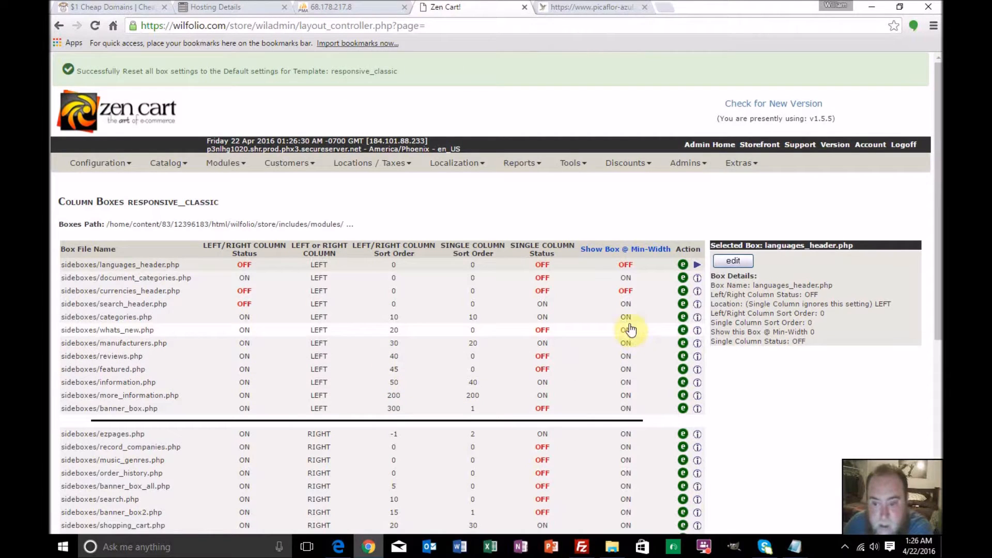
{"action": "scroll", "coordinate": [661, 311], "scroll_direction": "down", "scroll_amount": 1}
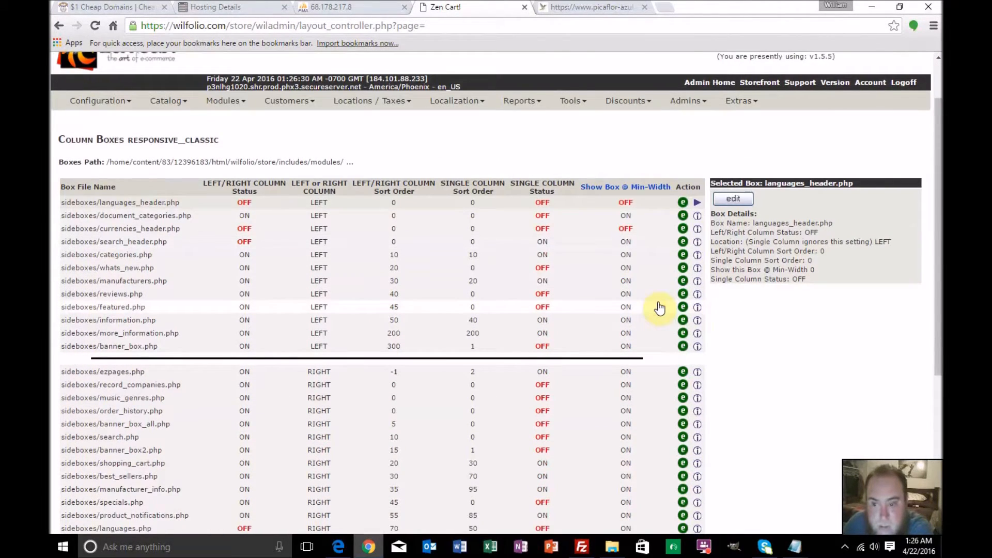
- Turn on Show @ Min-Width for languages_header.php and currencies_header.php
{"action": "left_click", "coordinate": [683, 202]}
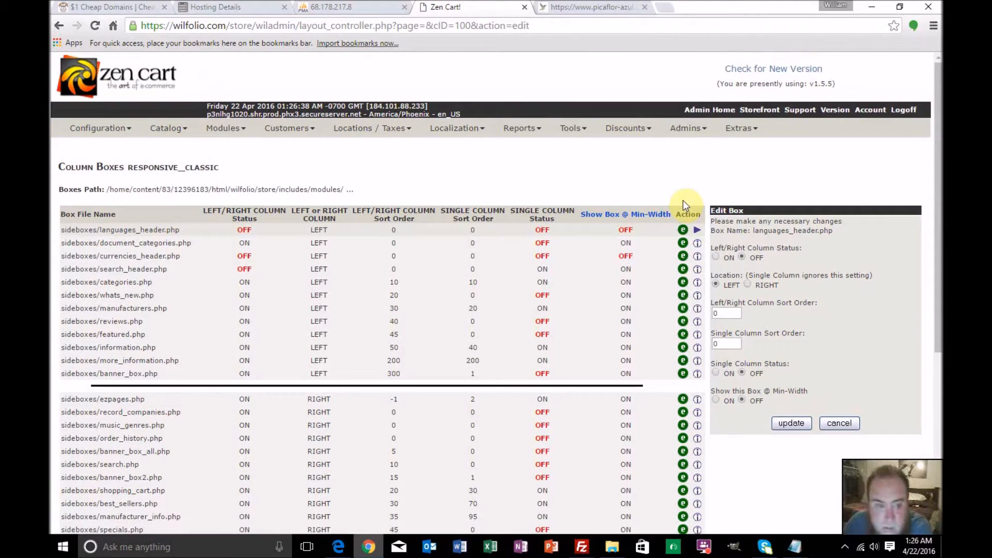
{"action": "left_click", "coordinate": [716, 400]}
{"action": "left_click", "coordinate": [786, 423]}
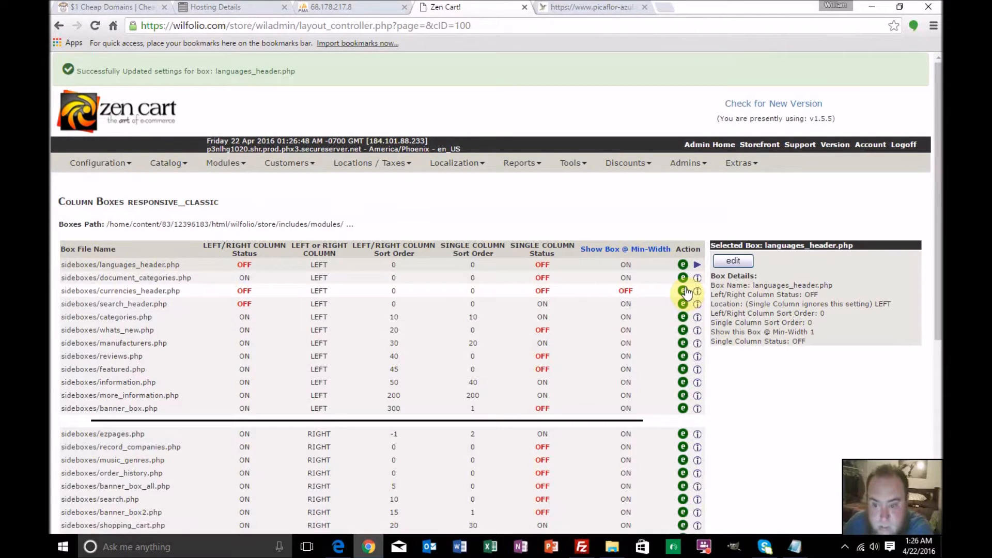
{"action": "left_click", "coordinate": [683, 291]}
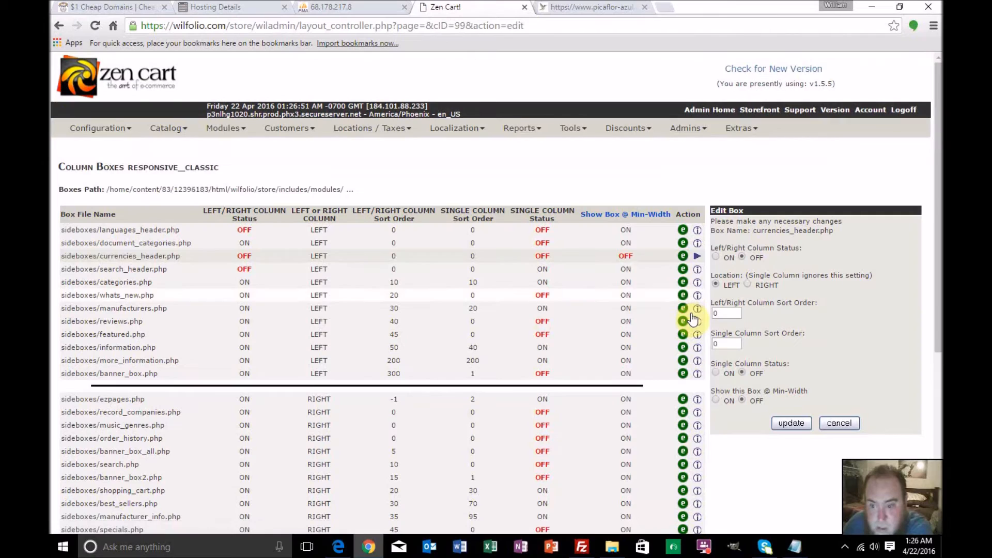
{"action": "left_click", "coordinate": [717, 401]}
{"action": "left_click", "coordinate": [781, 425]}
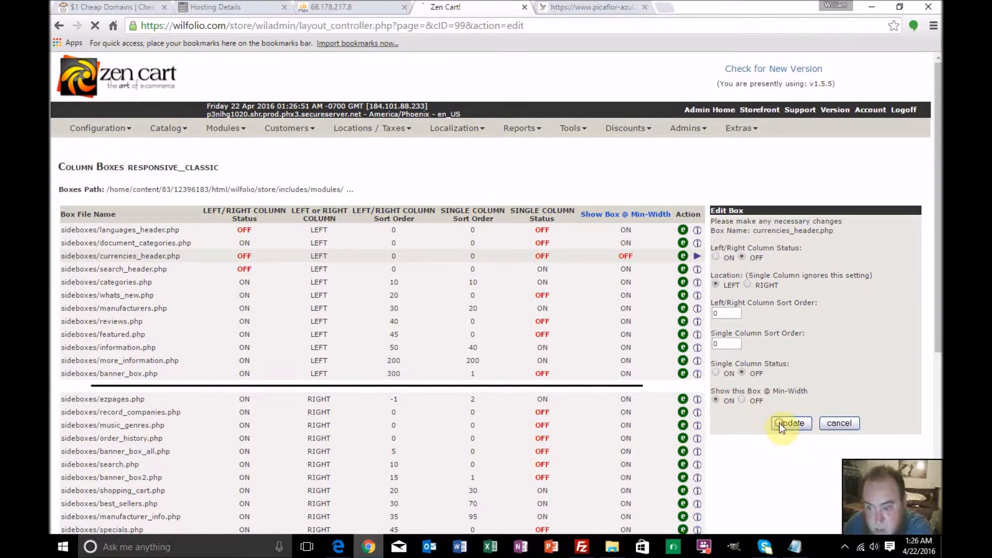
{"action": "scroll", "coordinate": [769, 432], "scroll_direction": "down", "scroll_amount": 1}
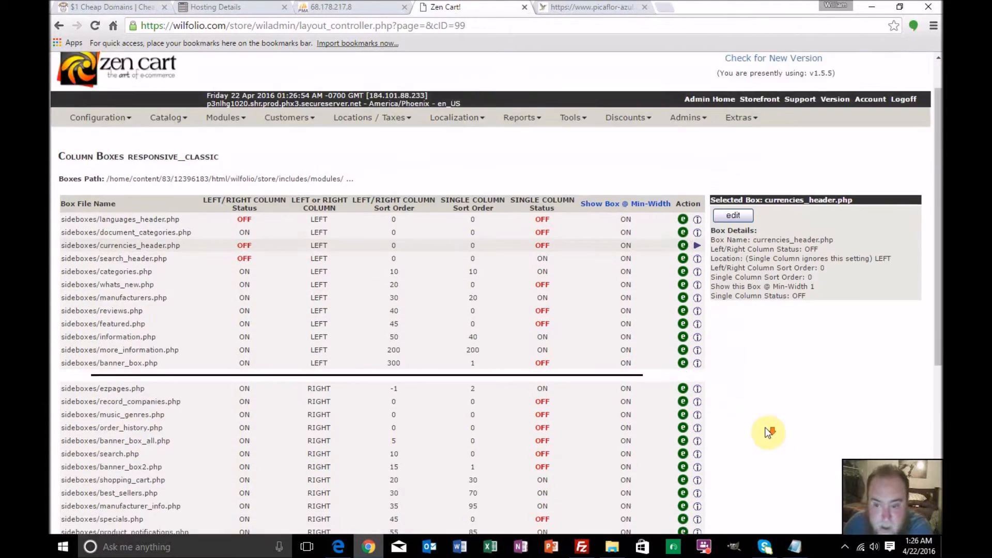
{"action": "scroll", "coordinate": [769, 432], "scroll_direction": "down", "scroll_amount": 3}
{"action": "scroll", "coordinate": [769, 432], "scroll_direction": "up", "scroll_amount": 3}
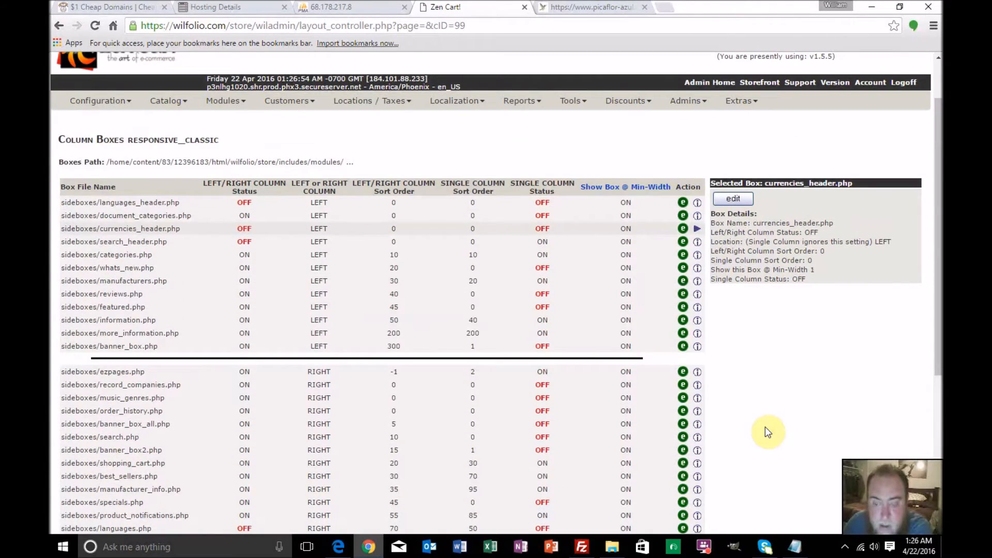
{"action": "scroll", "coordinate": [768, 432], "scroll_direction": "up", "scroll_amount": 1}
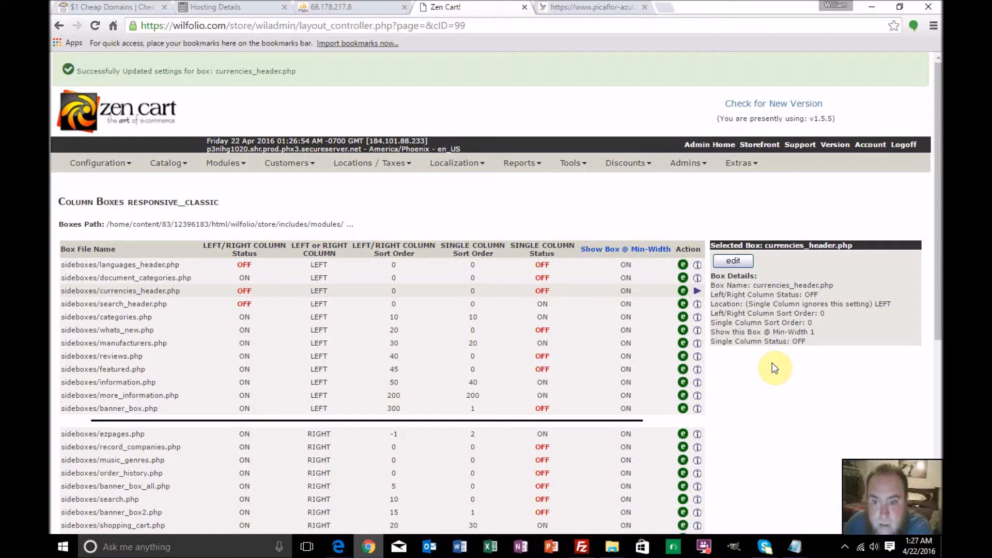
{"action": "mouse_move", "coordinate": [584, 173]}
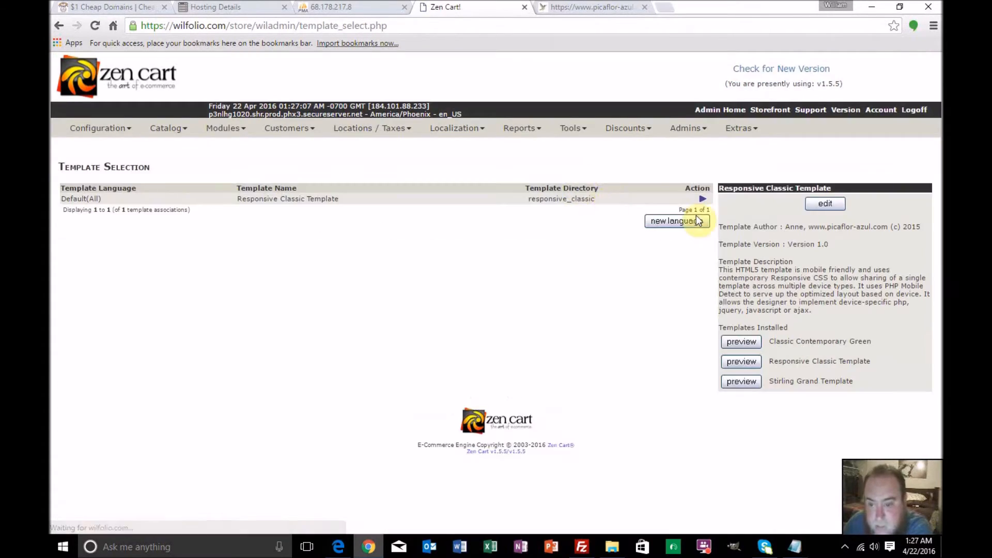
- Change the store's template from Responsive Classic to Stirling Grand Template (stirling_grand)
{"action": "left_click", "coordinate": [270, 198]}
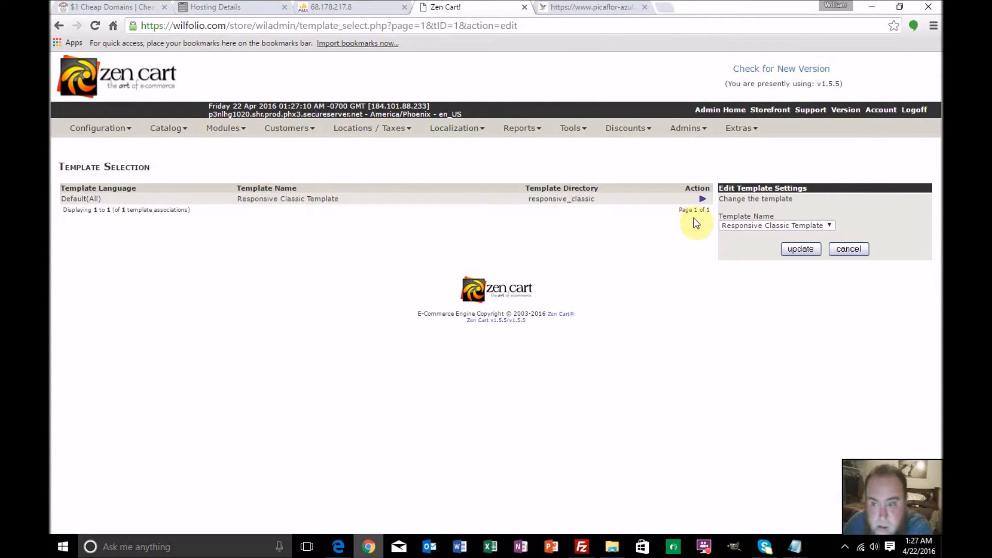
{"action": "left_click", "coordinate": [730, 226]}
{"action": "left_click", "coordinate": [740, 254]}
{"action": "left_click", "coordinate": [786, 249]}
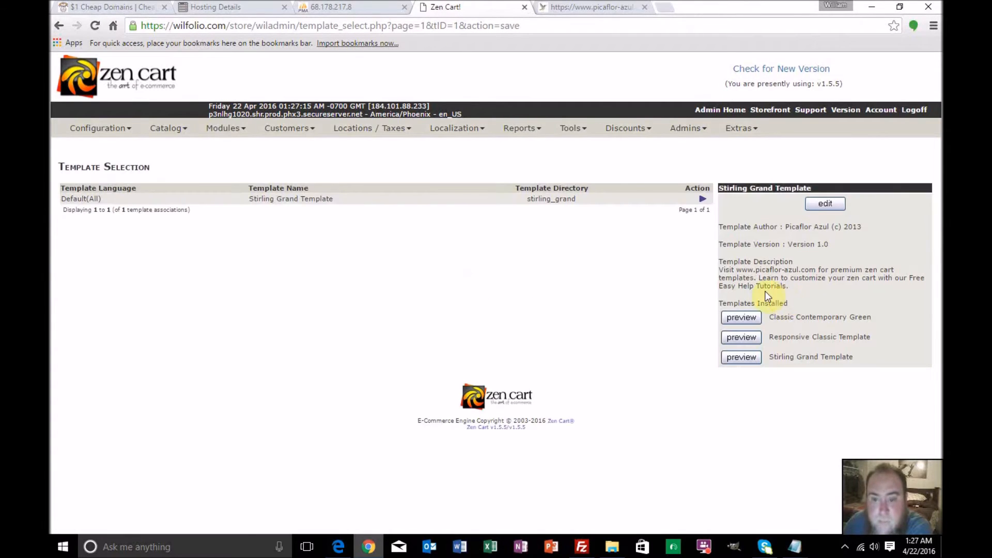
{"action": "mouse_move", "coordinate": [580, 142]}
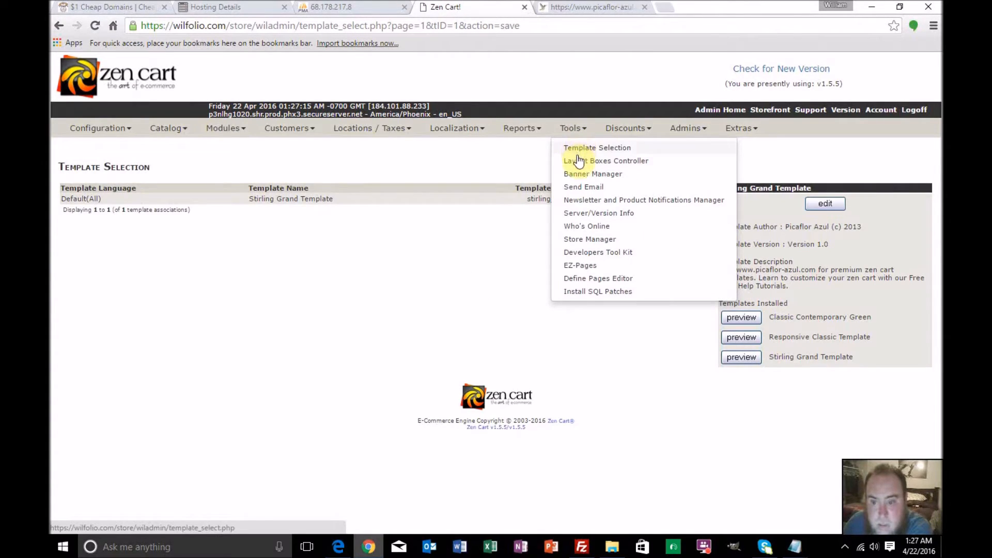
- Reset the stirling_grand column boxes in Layout Boxes Controller to template defaults
{"action": "left_click", "coordinate": [578, 161]}
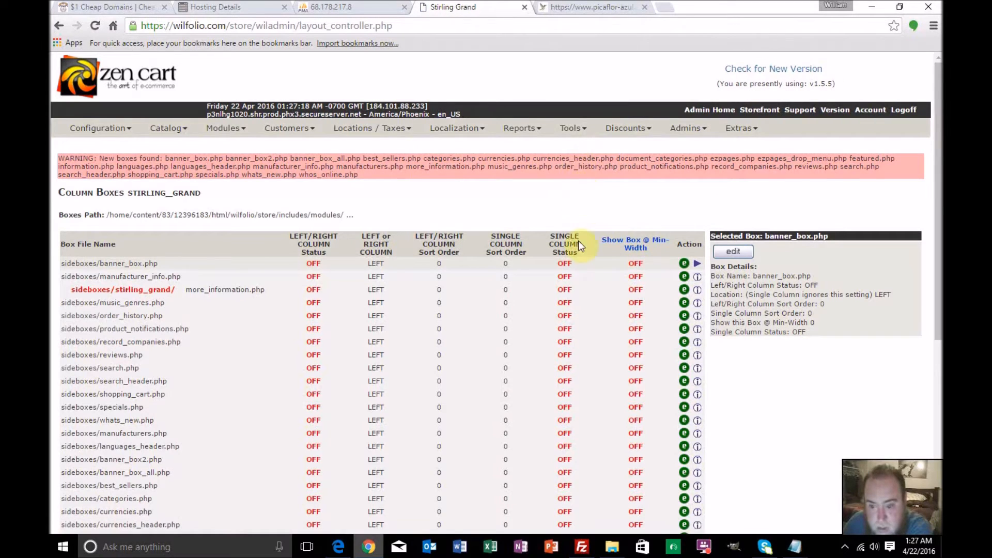
{"action": "scroll", "coordinate": [603, 322], "scroll_direction": "down", "scroll_amount": 4}
{"action": "scroll", "coordinate": [606, 323], "scroll_direction": "down", "scroll_amount": 3}
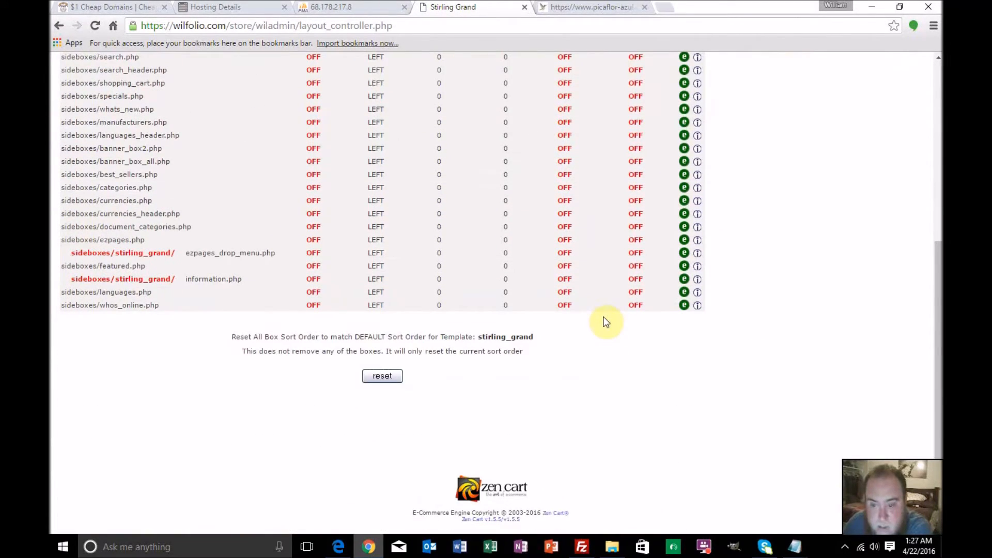
{"action": "left_click", "coordinate": [396, 377]}
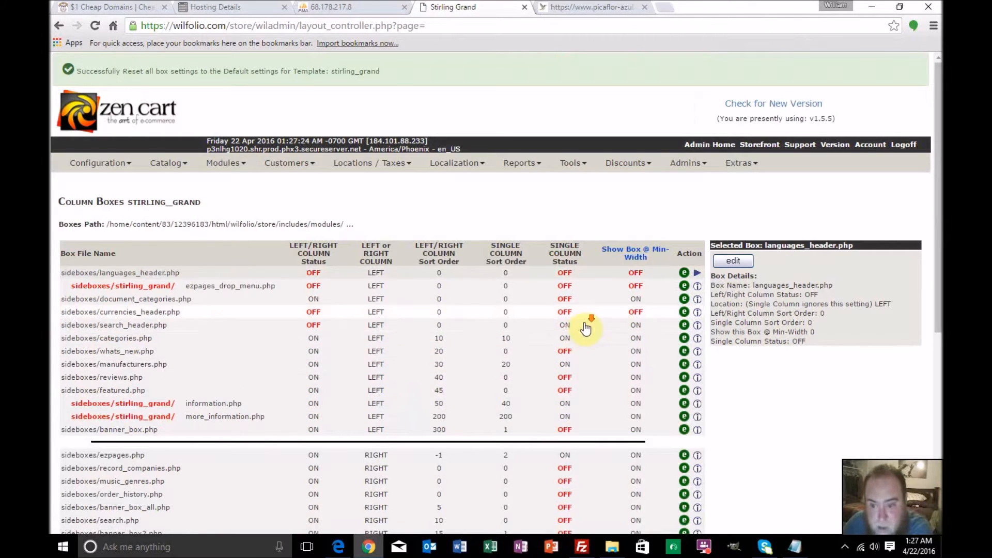
{"action": "scroll", "coordinate": [587, 328], "scroll_direction": "down", "scroll_amount": 4}
{"action": "scroll", "coordinate": [588, 328], "scroll_direction": "up", "scroll_amount": 4}
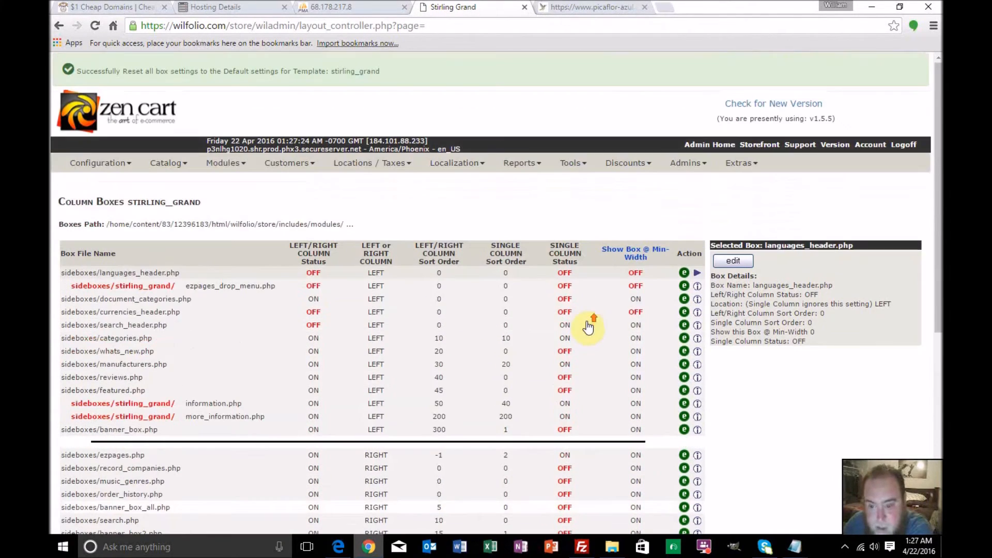
- Change the Show Box @ Min-Width setting for languages_header, ezpages_drop_menu and one more sidebox
{"action": "left_click", "coordinate": [684, 271]}
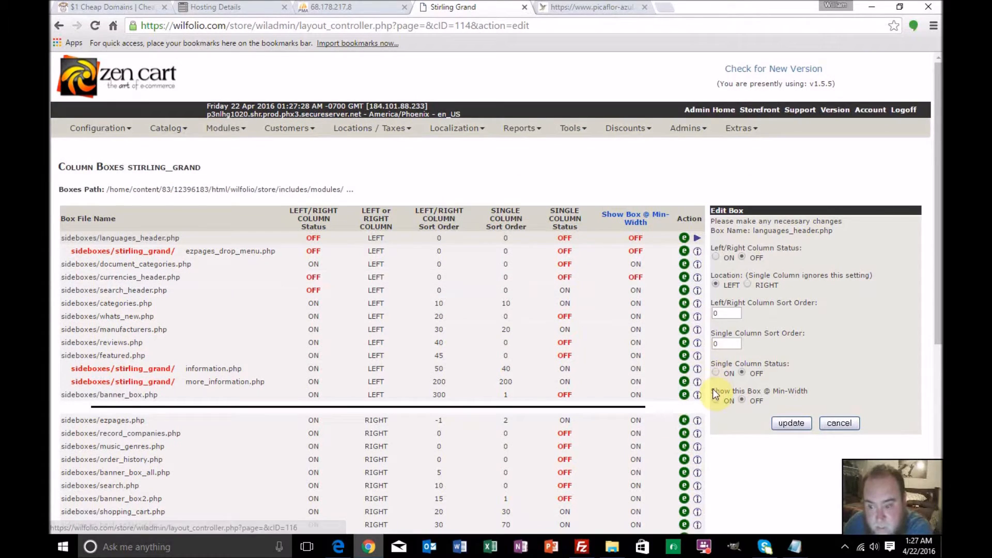
{"action": "left_click", "coordinate": [716, 401]}
{"action": "left_click", "coordinate": [792, 423]}
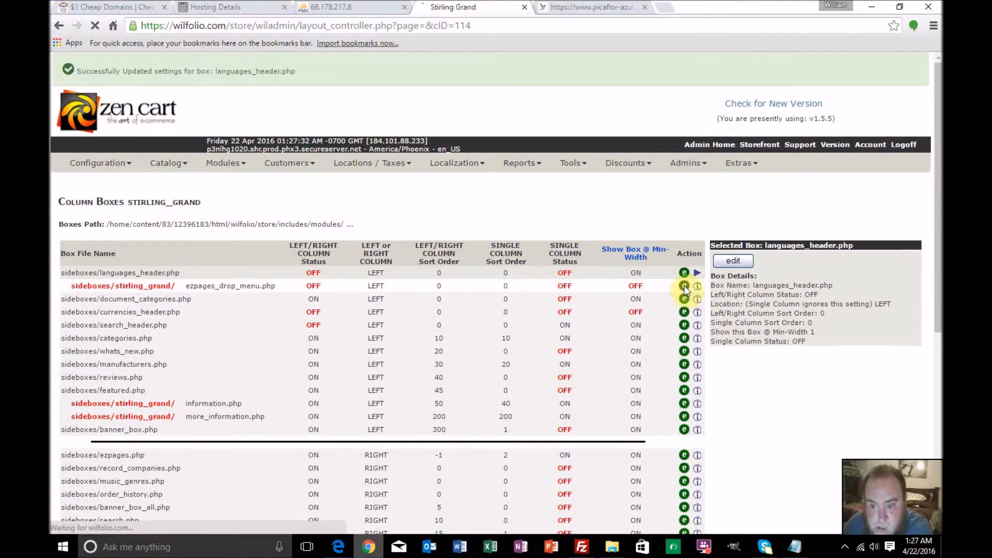
{"action": "left_click", "coordinate": [684, 285]}
{"action": "left_click", "coordinate": [785, 423]}
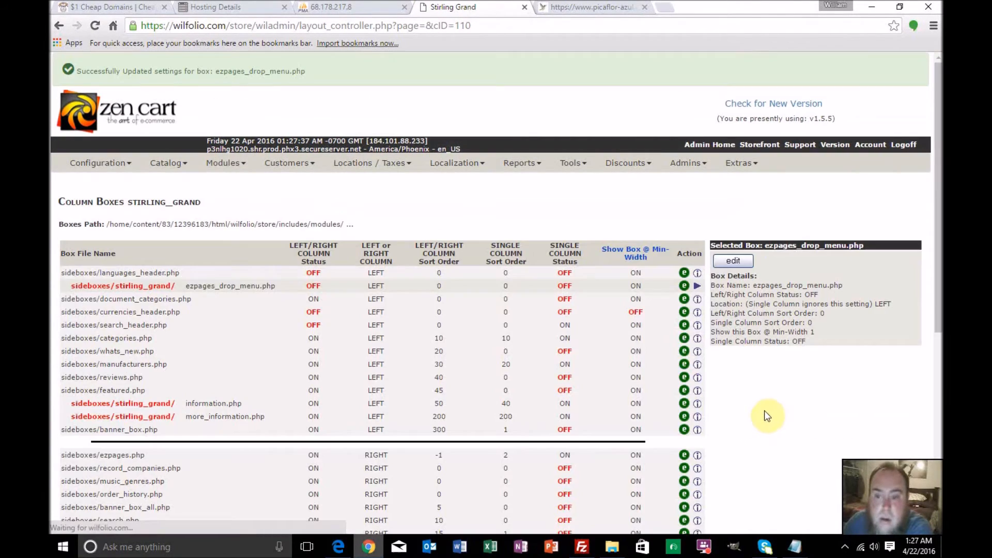
{"action": "left_click", "coordinate": [684, 325]}
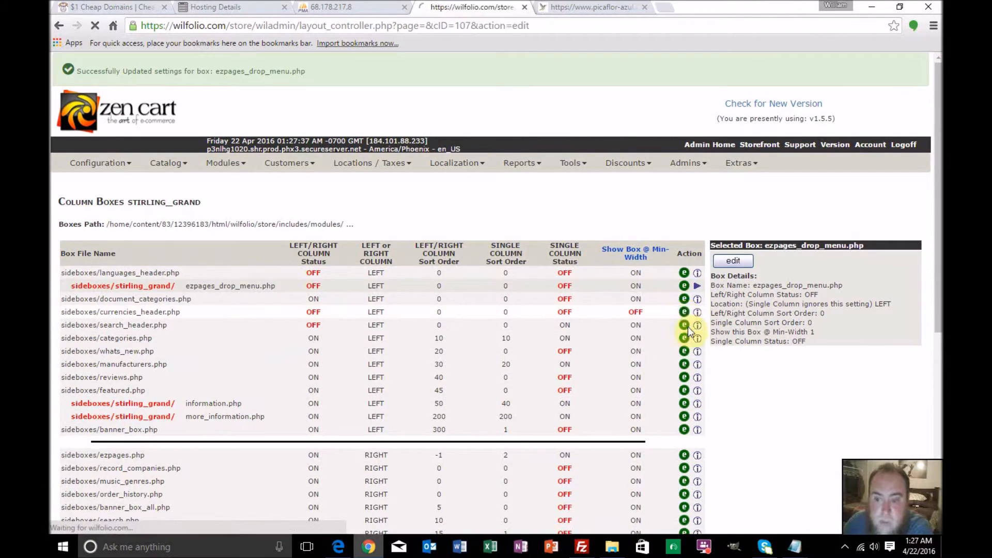
{"action": "left_click", "coordinate": [716, 401]}
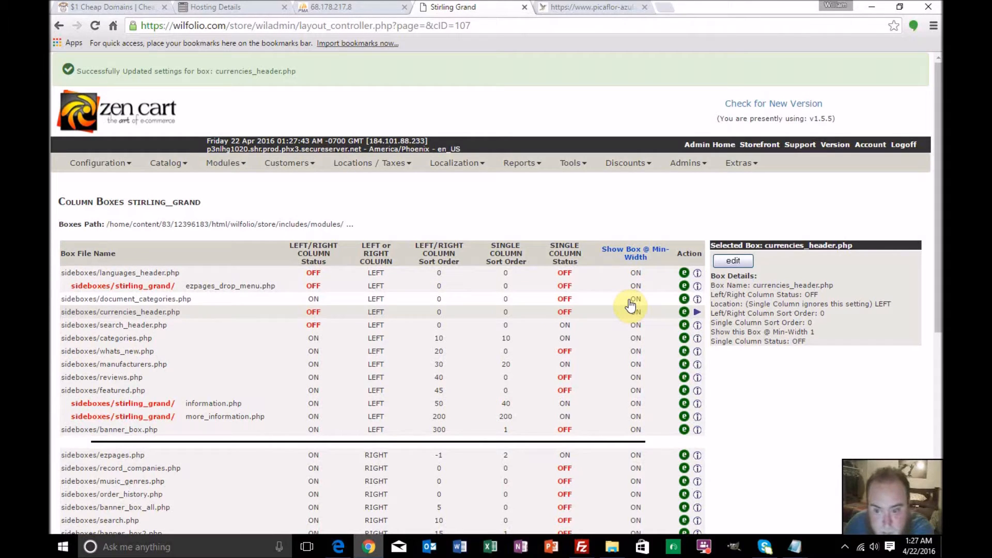
- Save languages_header and ezpages_drop_menu with Show Box @ Min-Width set to OFF
{"action": "left_click", "coordinate": [684, 273]}
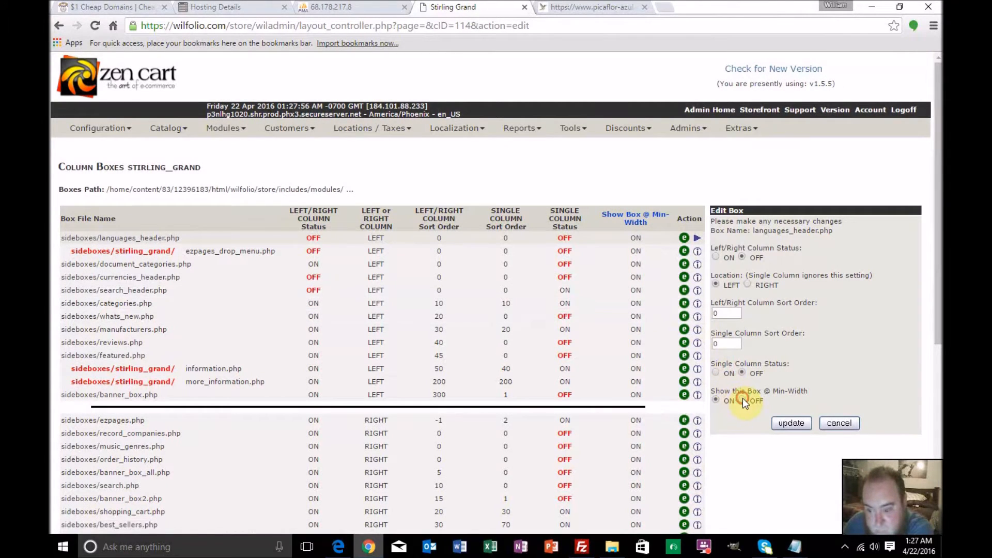
{"action": "left_click", "coordinate": [791, 423]}
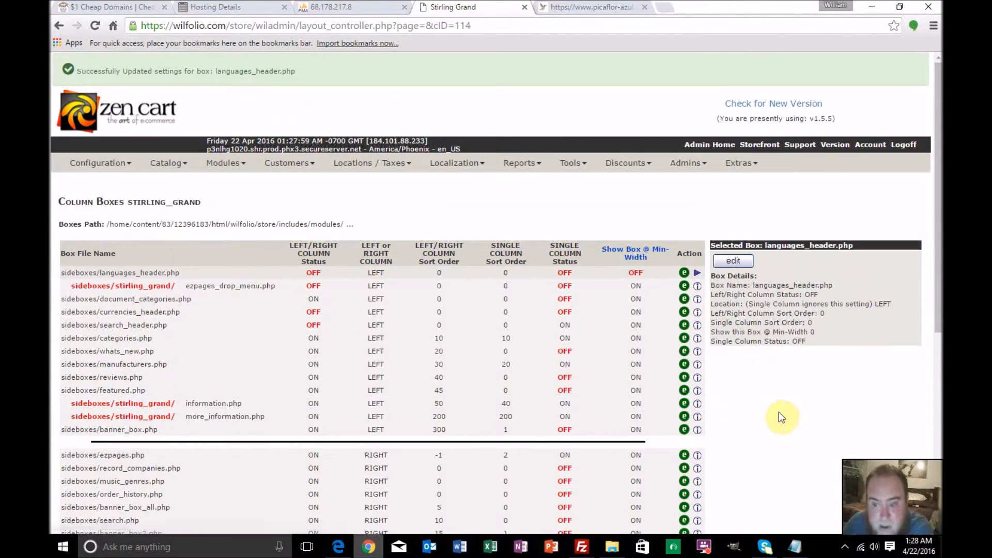
{"action": "left_click", "coordinate": [685, 286]}
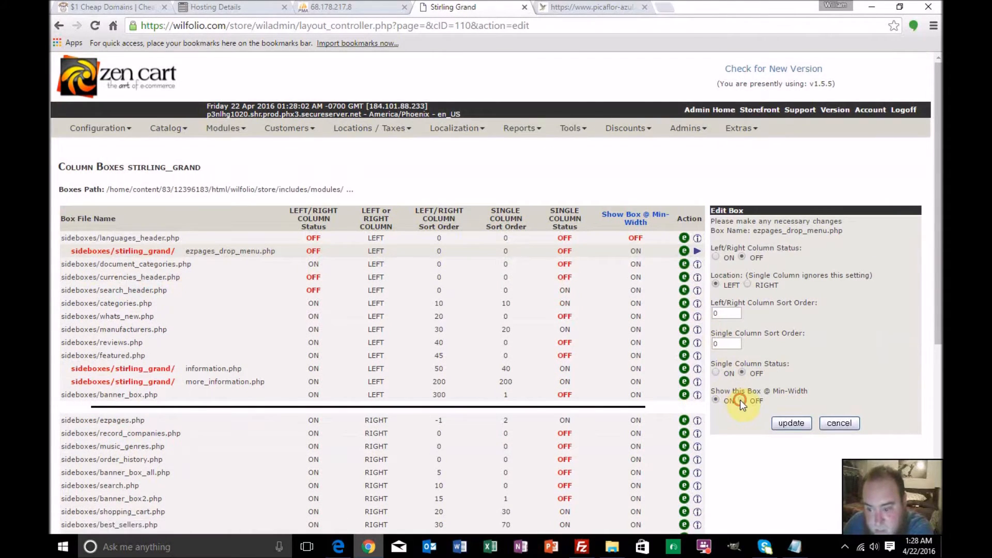
{"action": "left_click", "coordinate": [774, 419]}
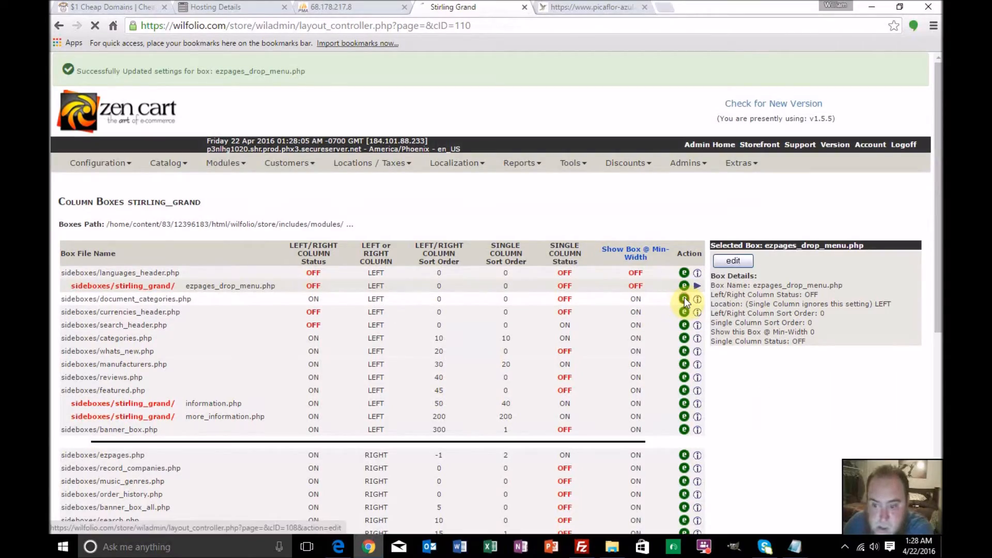
- Turn Show Box @ Min-Width OFF for currencies.php and whos_online.php, then review the box list
{"action": "left_click", "coordinate": [684, 299]}
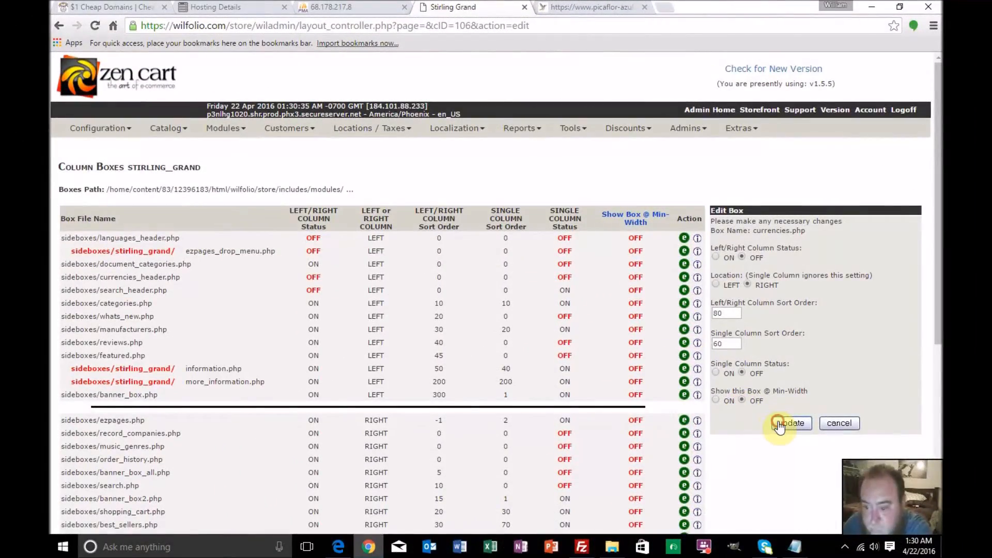
{"action": "left_click", "coordinate": [779, 423]}
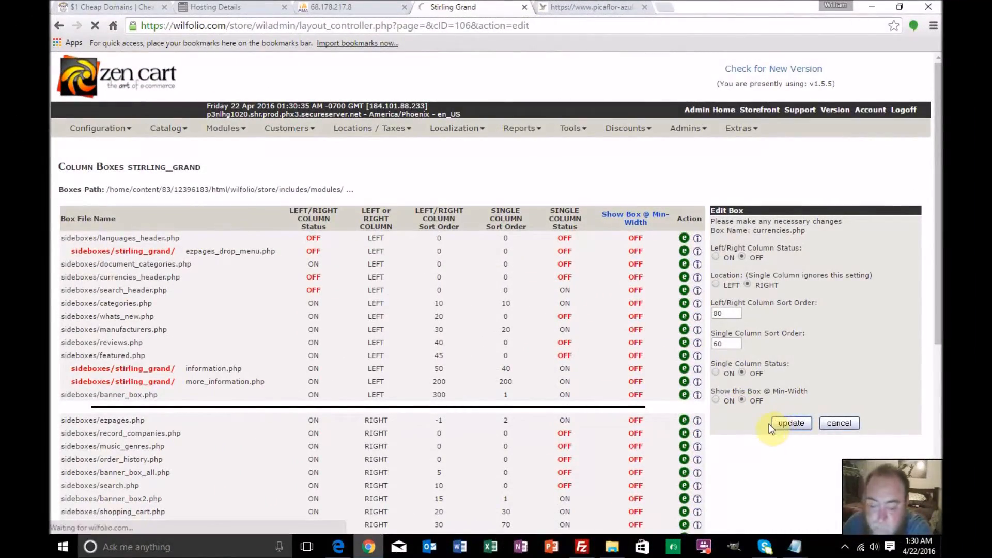
{"action": "scroll", "coordinate": [734, 435], "scroll_direction": "down", "scroll_amount": 3}
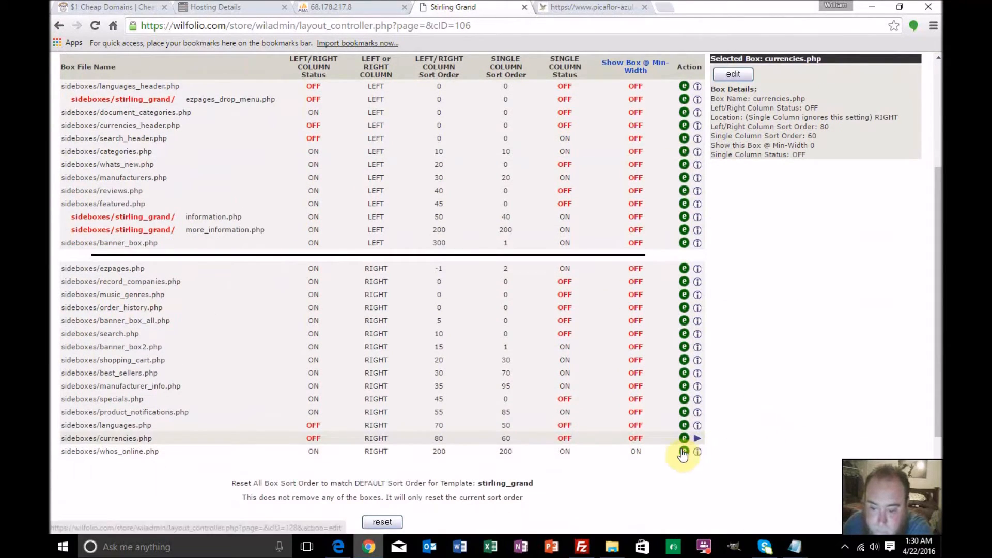
{"action": "left_click", "coordinate": [685, 451]}
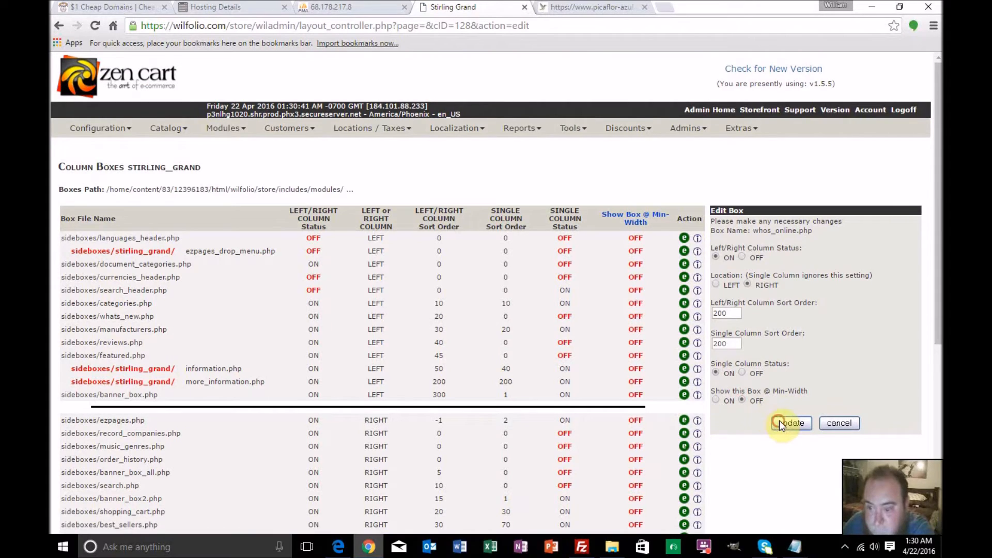
{"action": "left_click", "coordinate": [779, 423]}
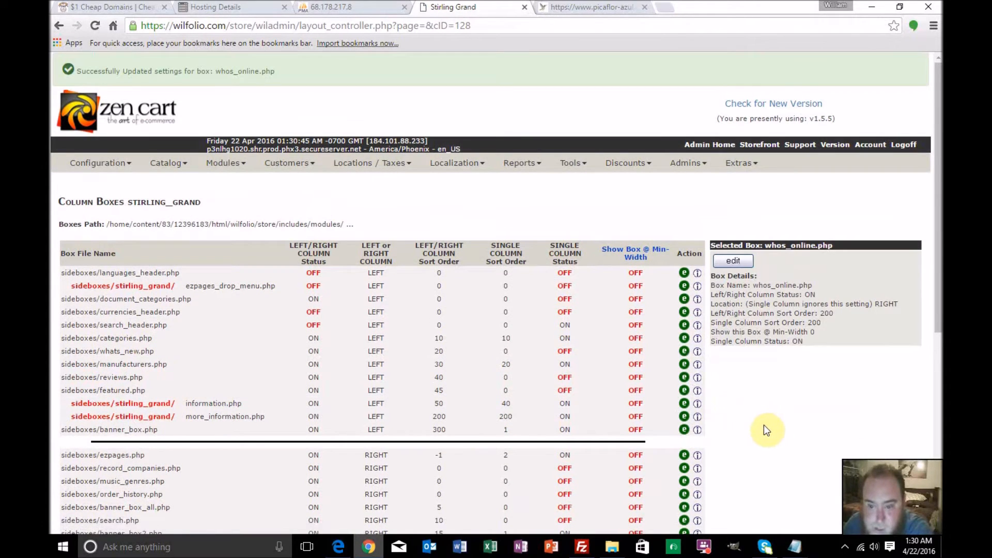
{"action": "scroll", "coordinate": [766, 430], "scroll_direction": "down", "scroll_amount": 1}
{"action": "scroll", "coordinate": [766, 430], "scroll_direction": "down", "scroll_amount": 1}
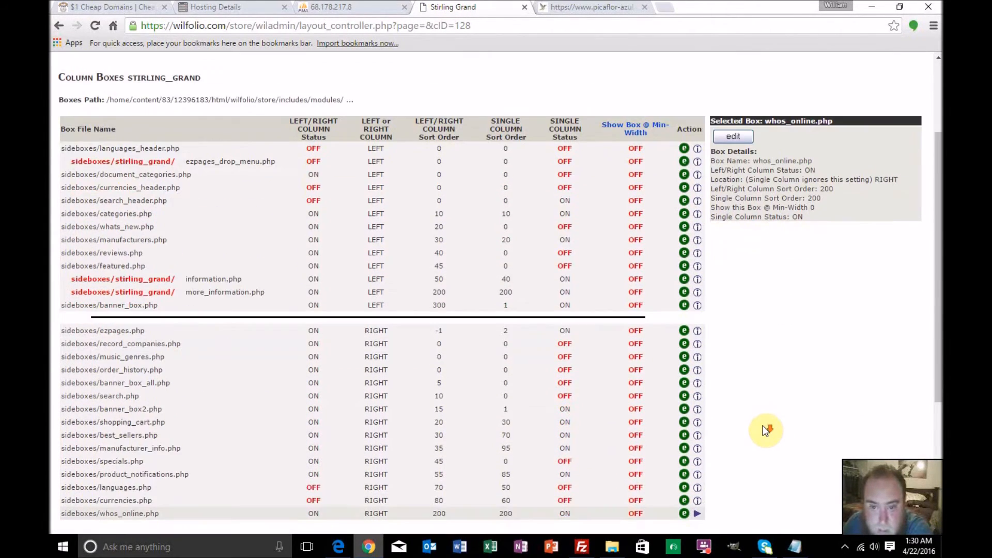
{"action": "scroll", "coordinate": [766, 430], "scroll_direction": "down", "scroll_amount": 1}
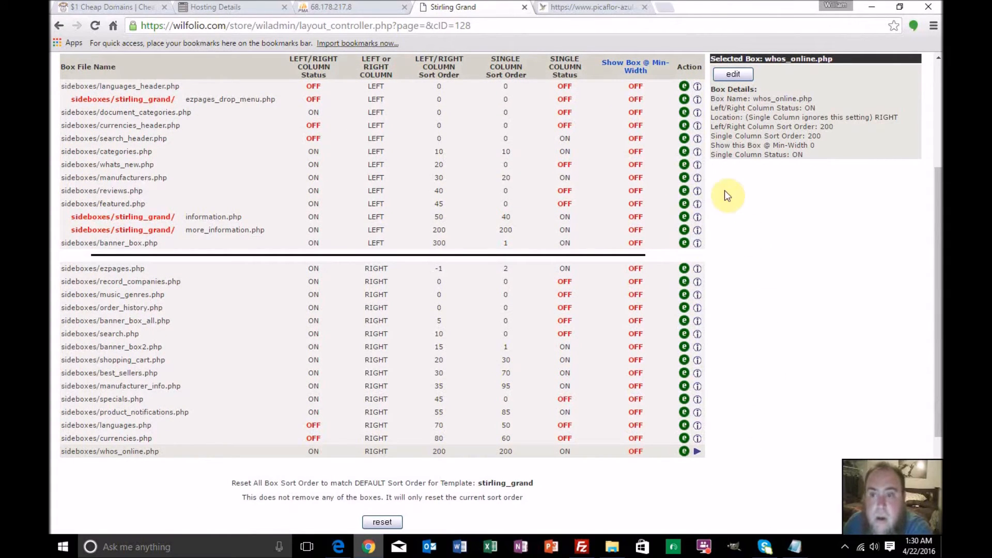
{"action": "scroll", "coordinate": [734, 318], "scroll_direction": "up", "scroll_amount": 3}
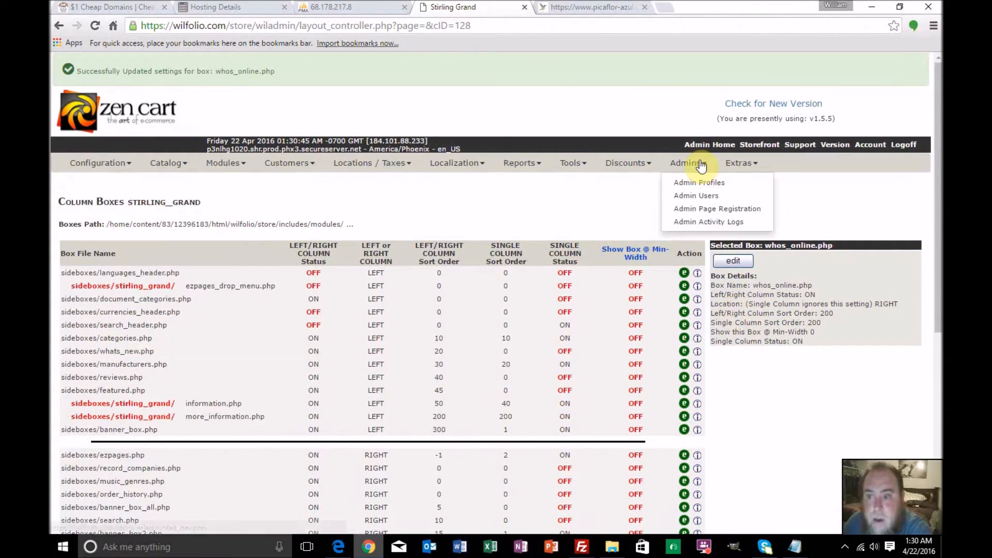
- Open the live Stirling Grand storefront and scroll through its rotating banners and Customer Service footer
{"action": "left_click", "coordinate": [747, 145]}
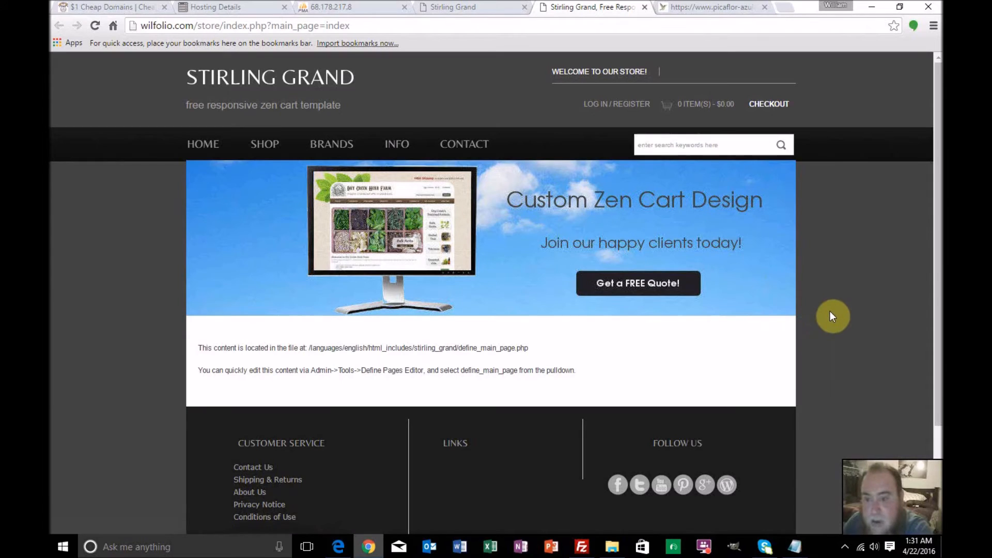
{"action": "scroll", "coordinate": [830, 311], "scroll_direction": "down", "scroll_amount": 2}
{"action": "scroll", "coordinate": [830, 312], "scroll_direction": "up", "scroll_amount": 2}
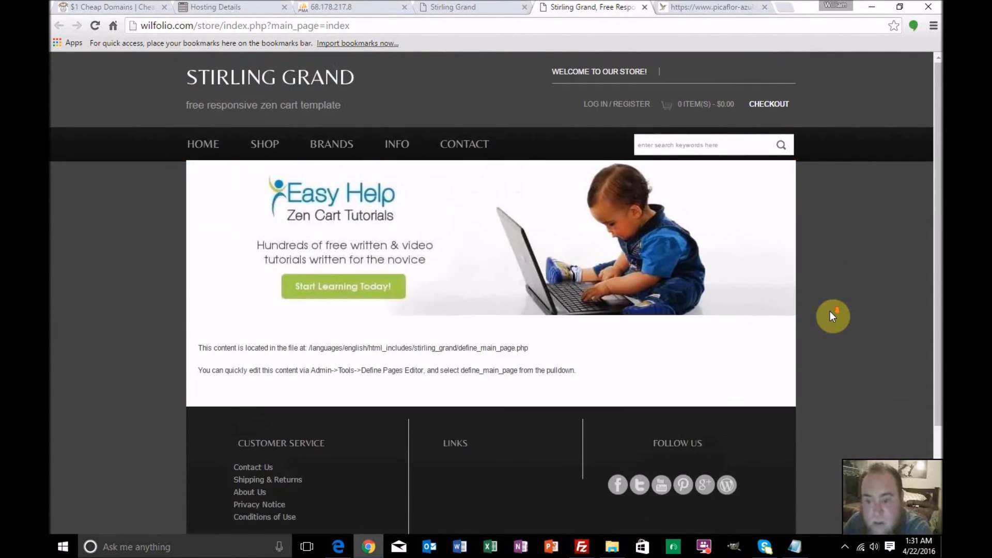
{"action": "scroll", "coordinate": [831, 311], "scroll_direction": "down", "scroll_amount": 2}
{"action": "scroll", "coordinate": [830, 317], "scroll_direction": "up", "scroll_amount": 2}
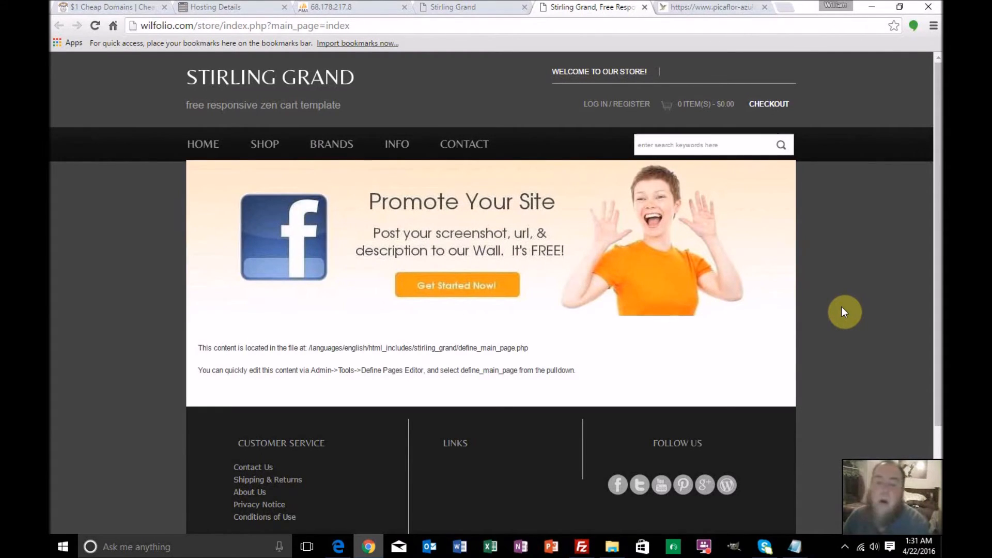
{"action": "scroll", "coordinate": [842, 308], "scroll_direction": "down", "scroll_amount": 2}
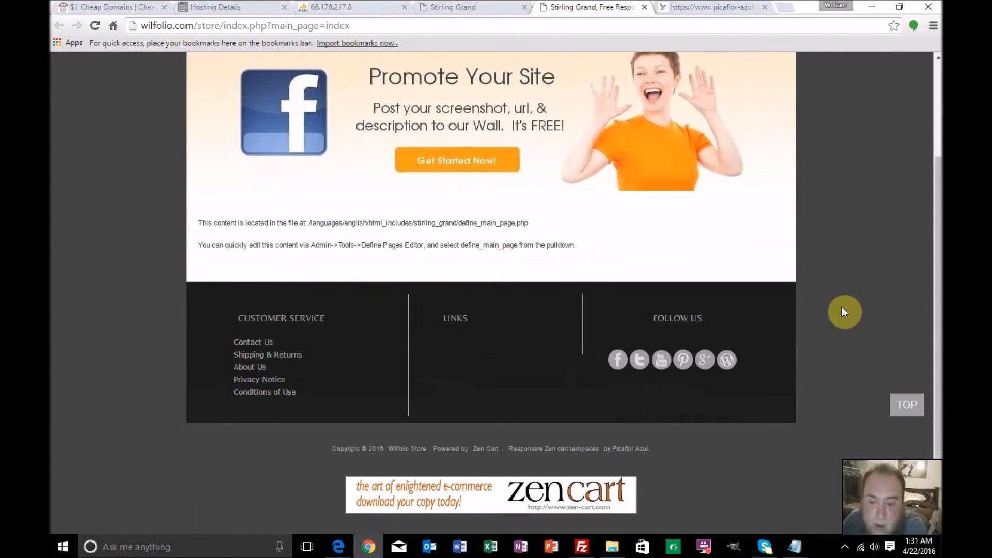
{"action": "scroll", "coordinate": [842, 308], "scroll_direction": "up", "scroll_amount": 2}
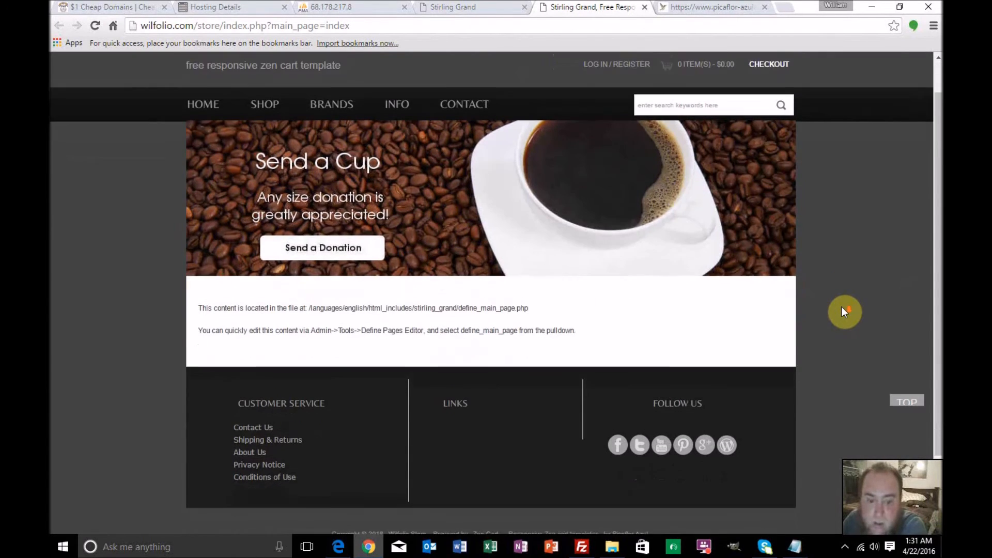
{"action": "scroll", "coordinate": [842, 310], "scroll_direction": "down", "scroll_amount": 1}
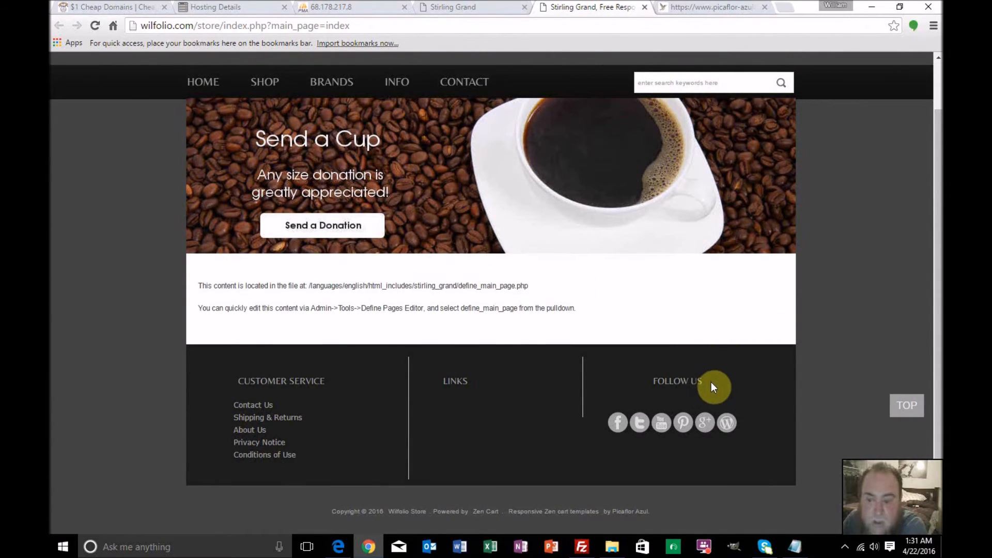
{"action": "scroll", "coordinate": [759, 383], "scroll_direction": "down", "scroll_amount": 1}
{"action": "scroll", "coordinate": [758, 382], "scroll_direction": "up", "scroll_amount": 3}
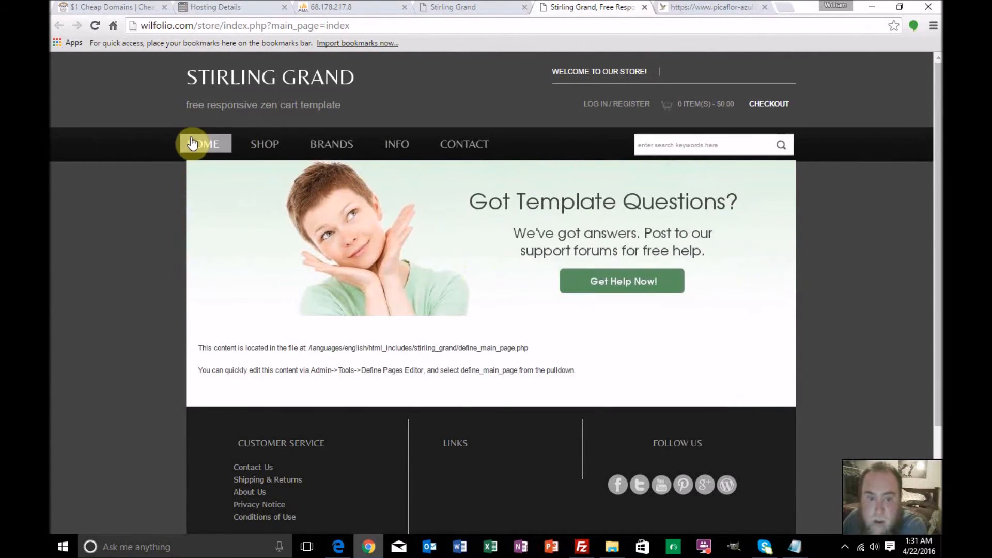
{"action": "mouse_move", "coordinate": [353, 151]}
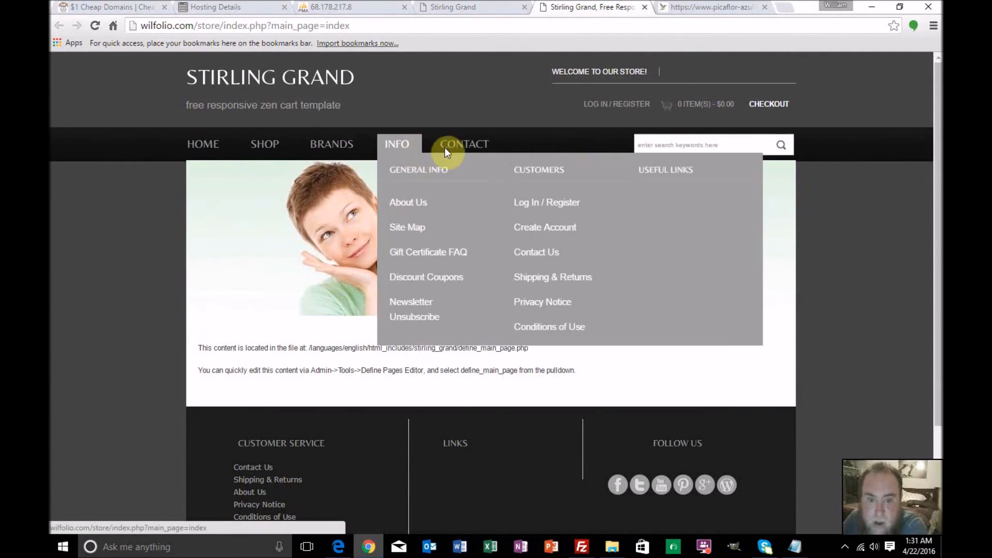
{"action": "mouse_move", "coordinate": [396, 149]}
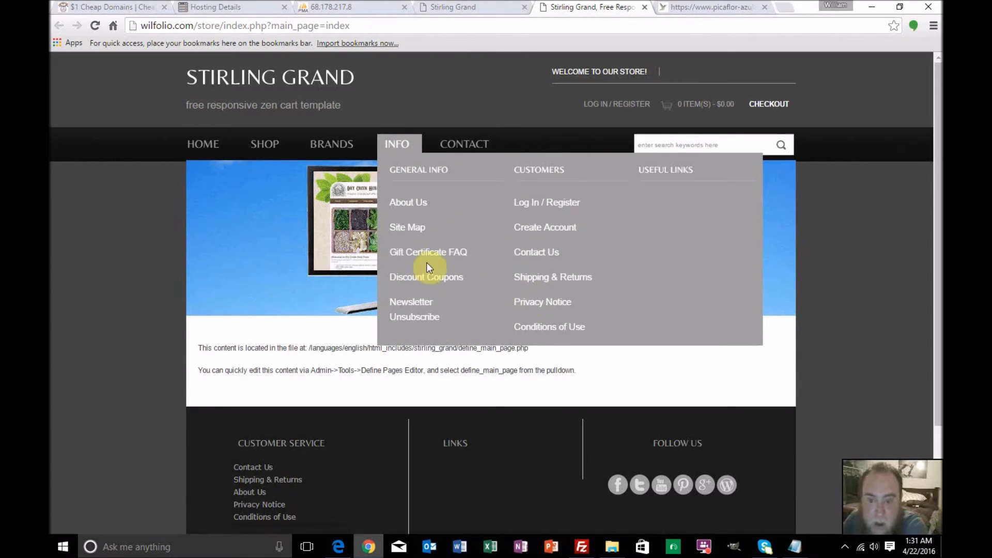
{"action": "mouse_move", "coordinate": [460, 151]}
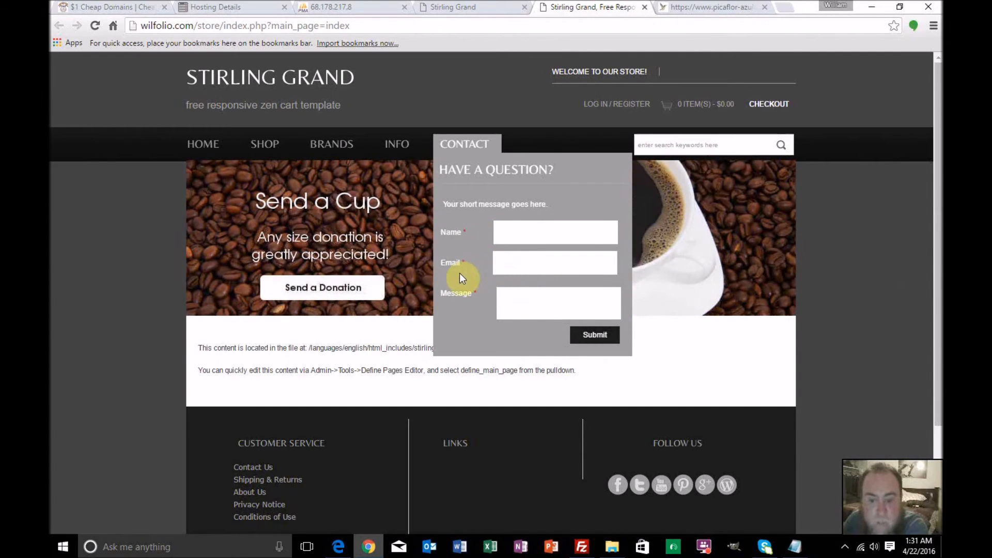
{"action": "mouse_move", "coordinate": [258, 152]}
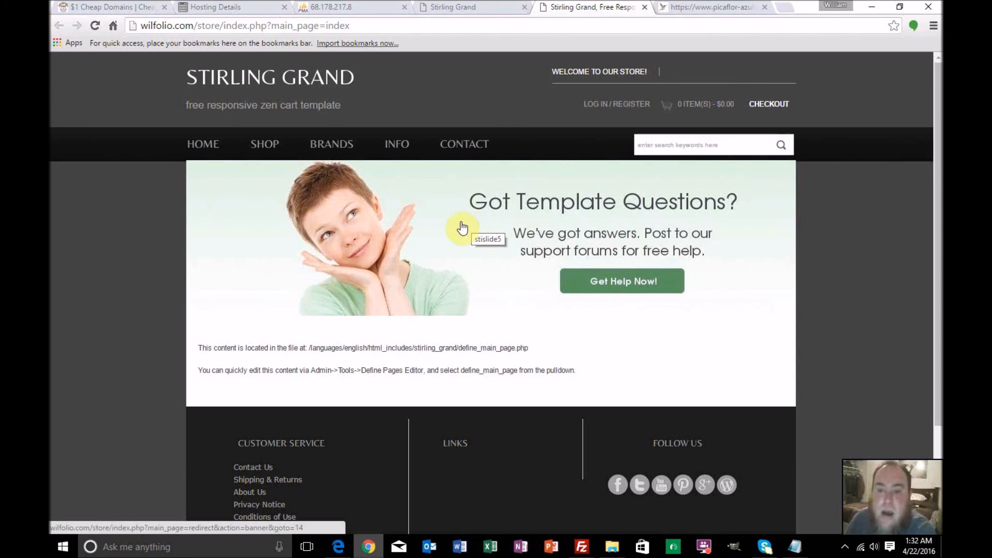
{"action": "mouse_move", "coordinate": [494, 144]}
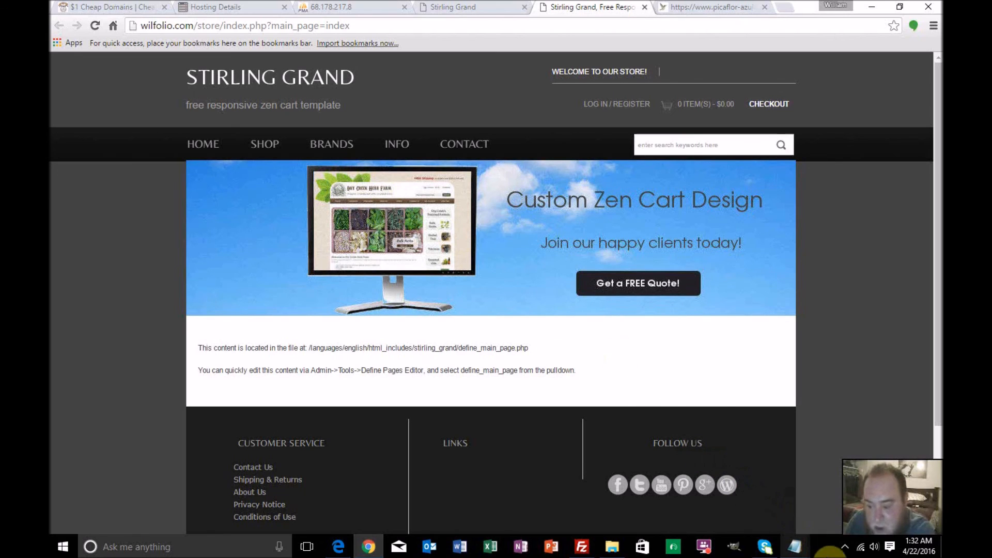
{"action": "left_click", "coordinate": [845, 547]}
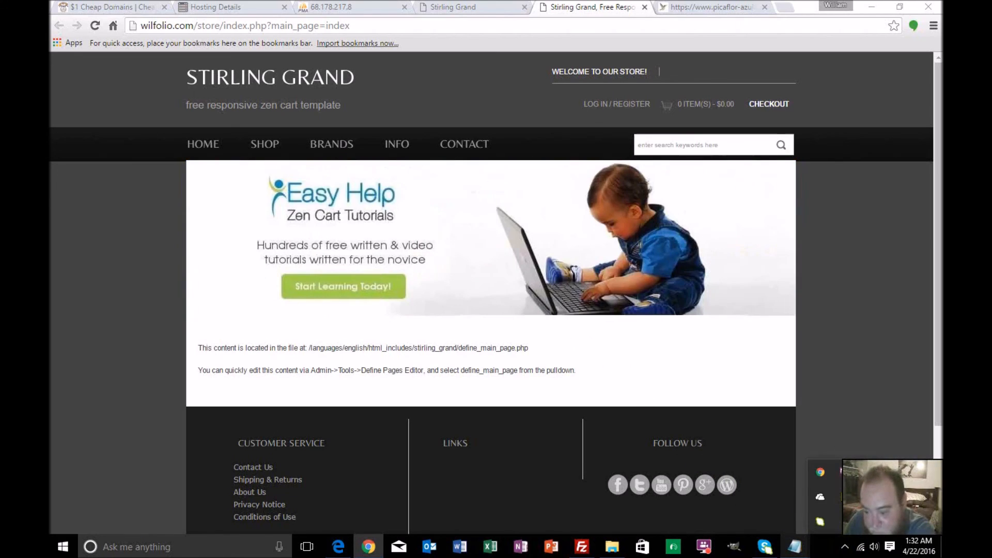
{"action": "right_click", "coordinate": [820, 497]}
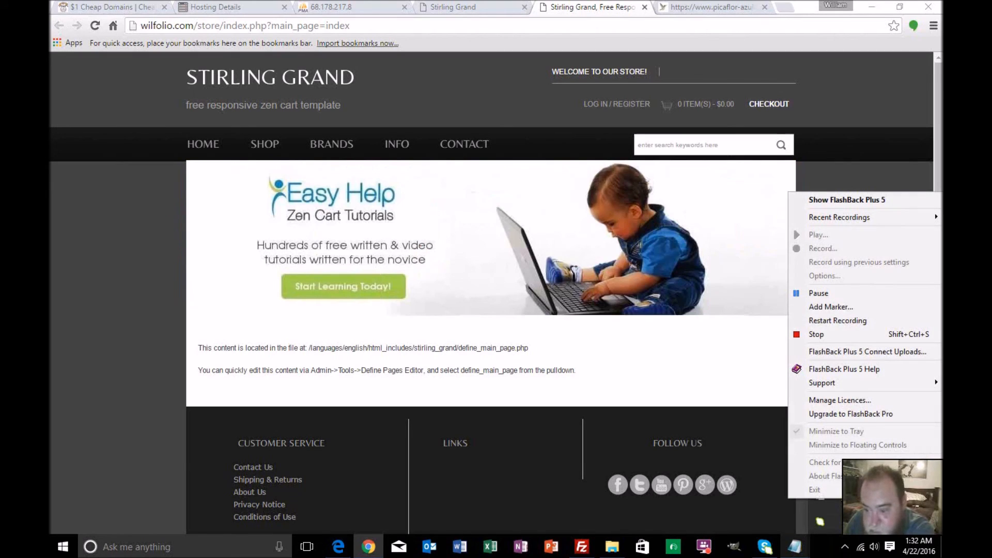